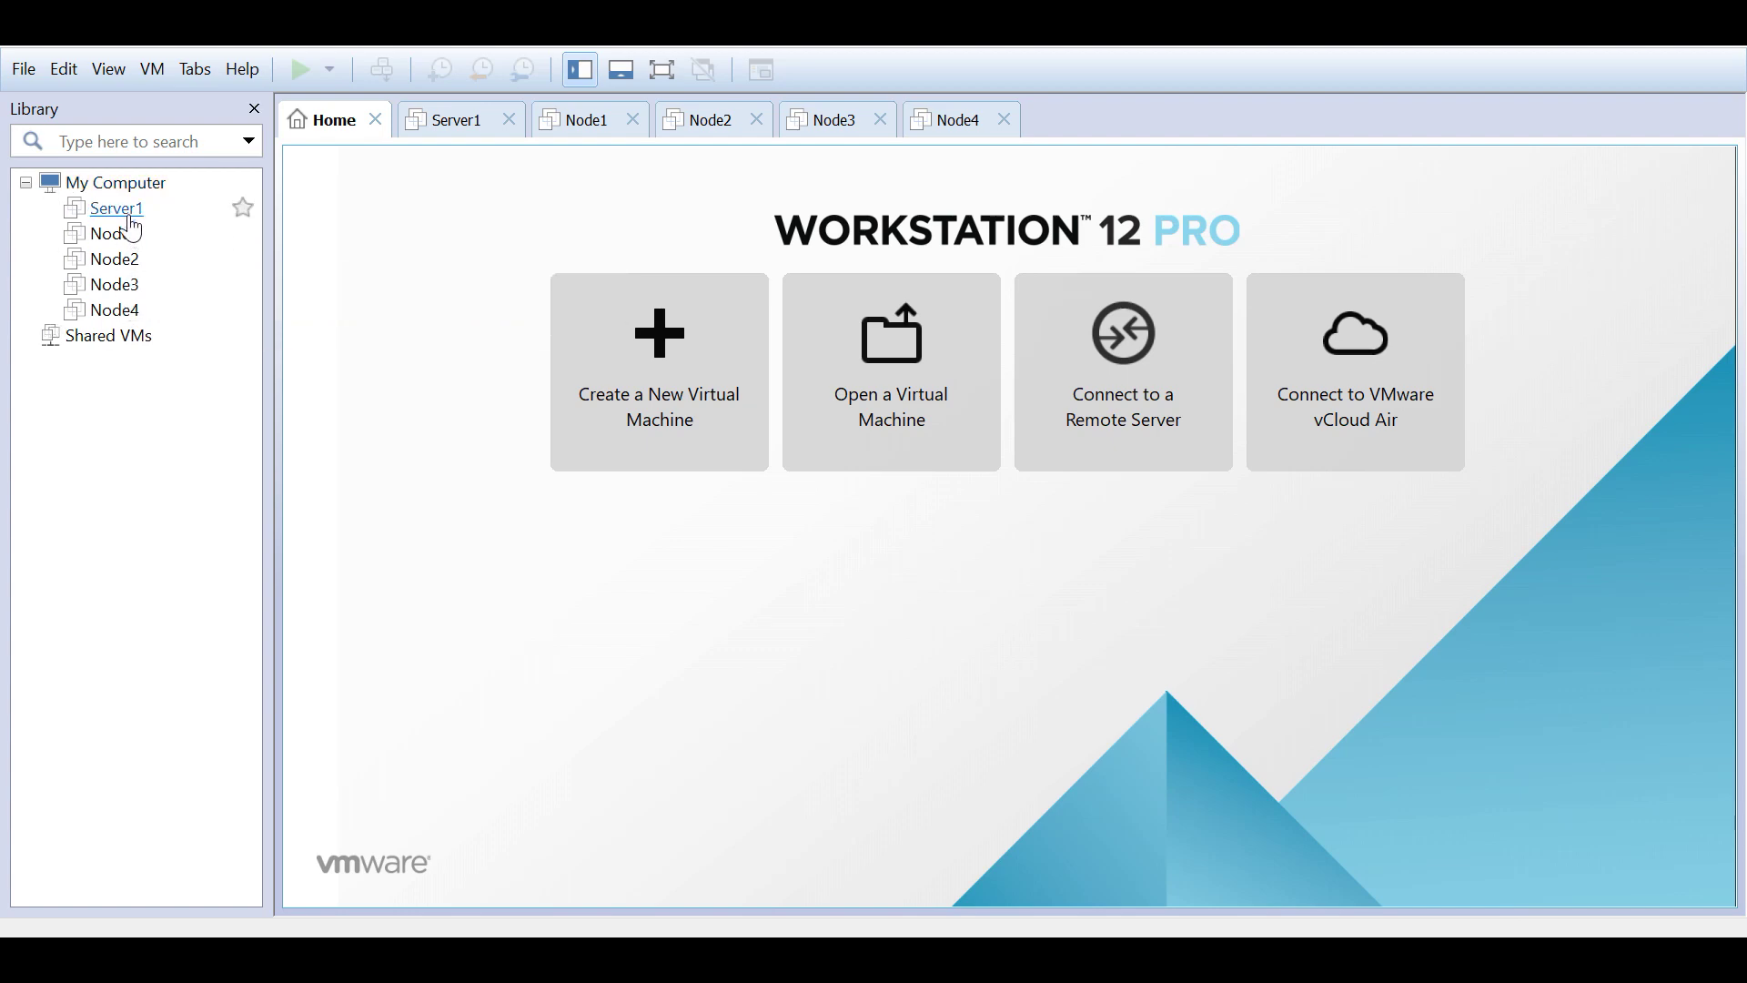
Step: Begin a typical new virtual machine with the OS installed later, set to Linux CentOS 64-bit
{"action": "left_click", "coordinate": [131, 410]}
{"action": "left_click", "coordinate": [27, 71]}
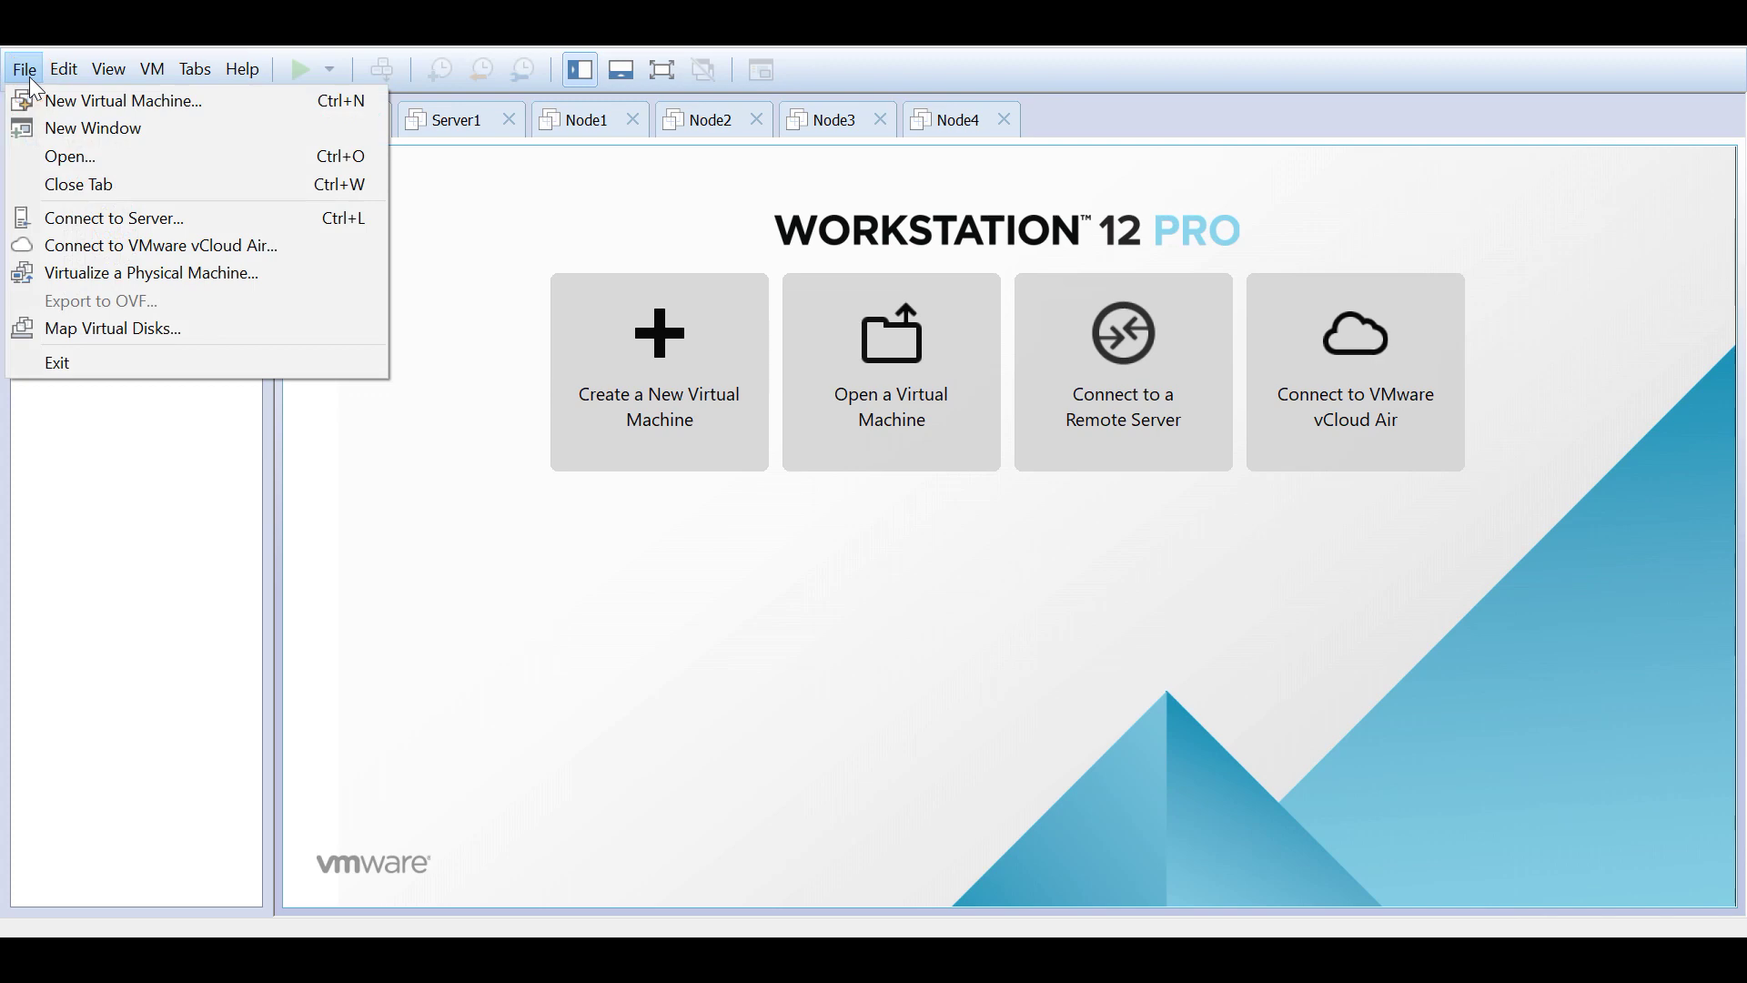
{"action": "left_click", "coordinate": [85, 106]}
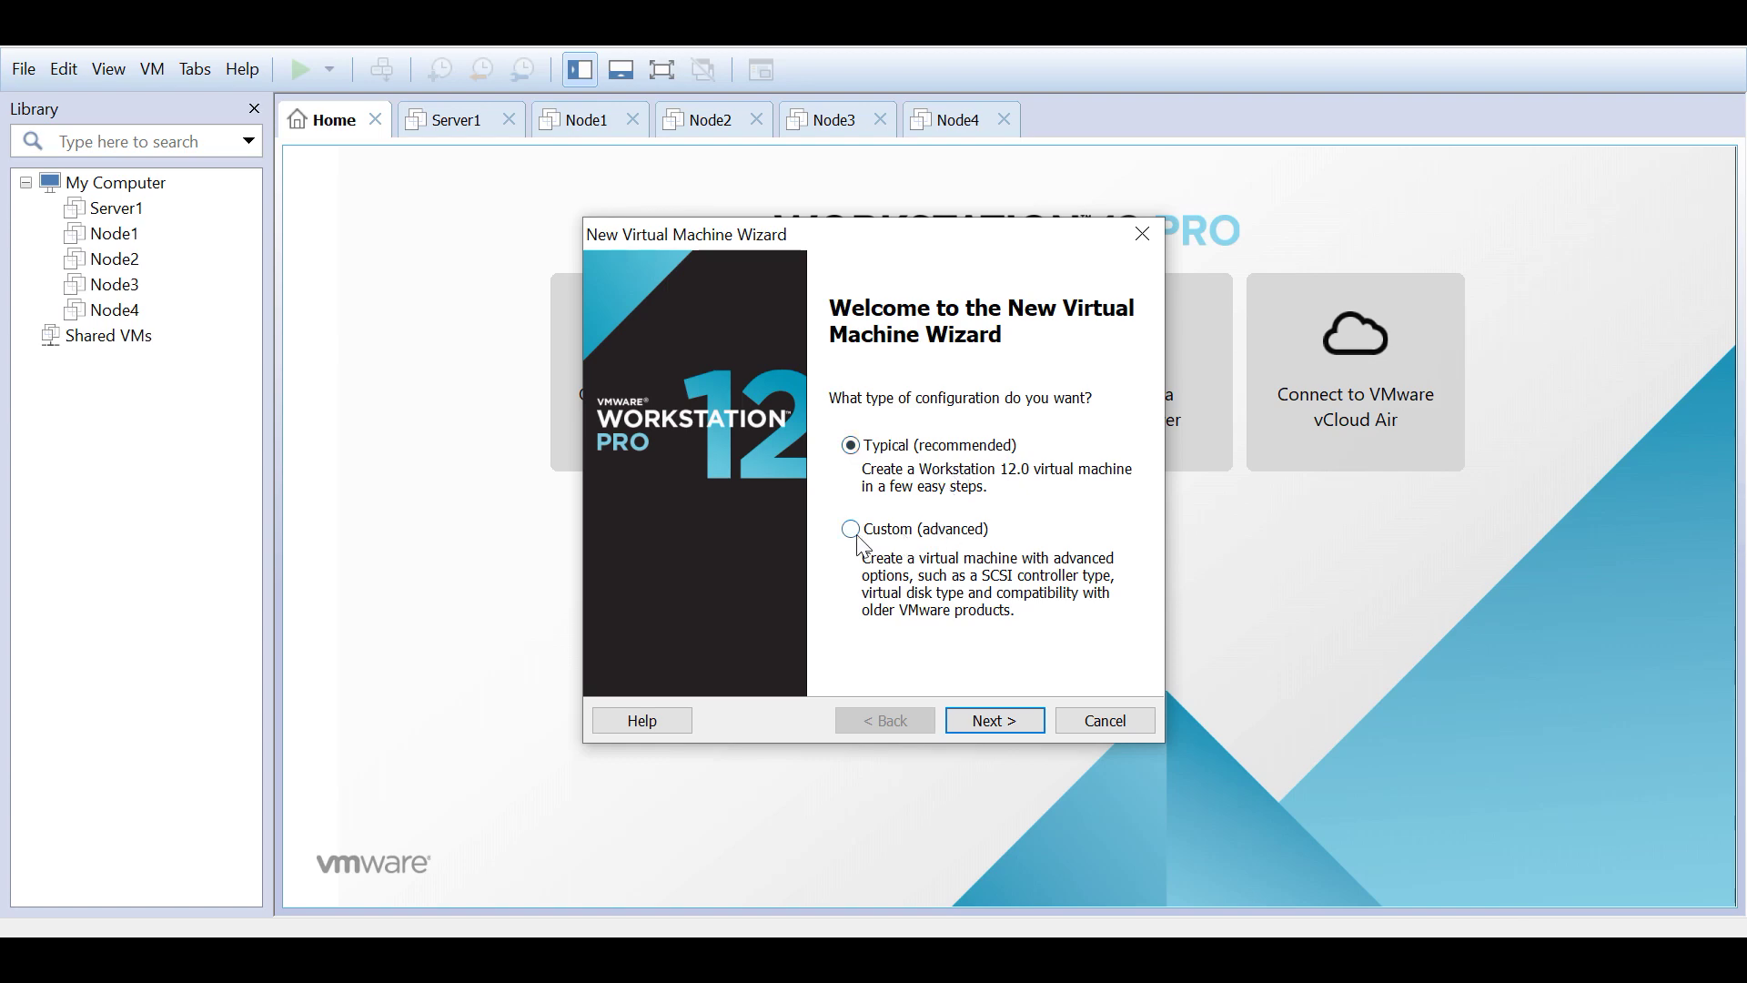
{"action": "left_click", "coordinate": [988, 719]}
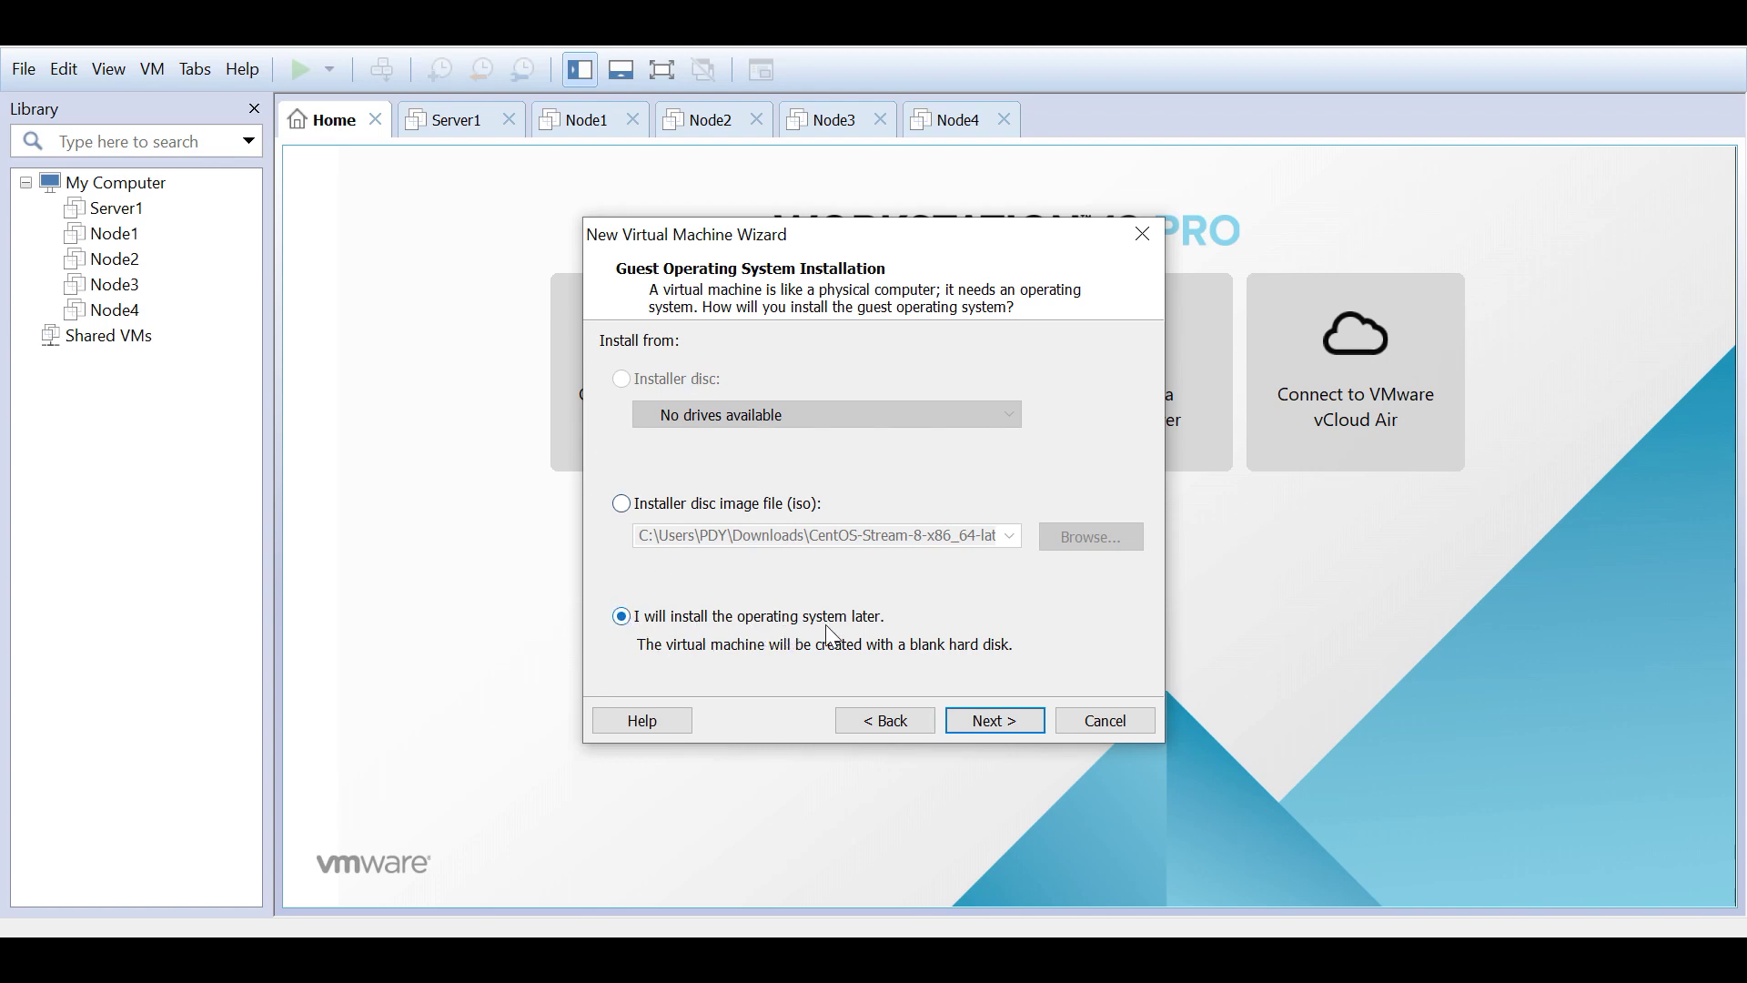
{"action": "left_click", "coordinate": [994, 720]}
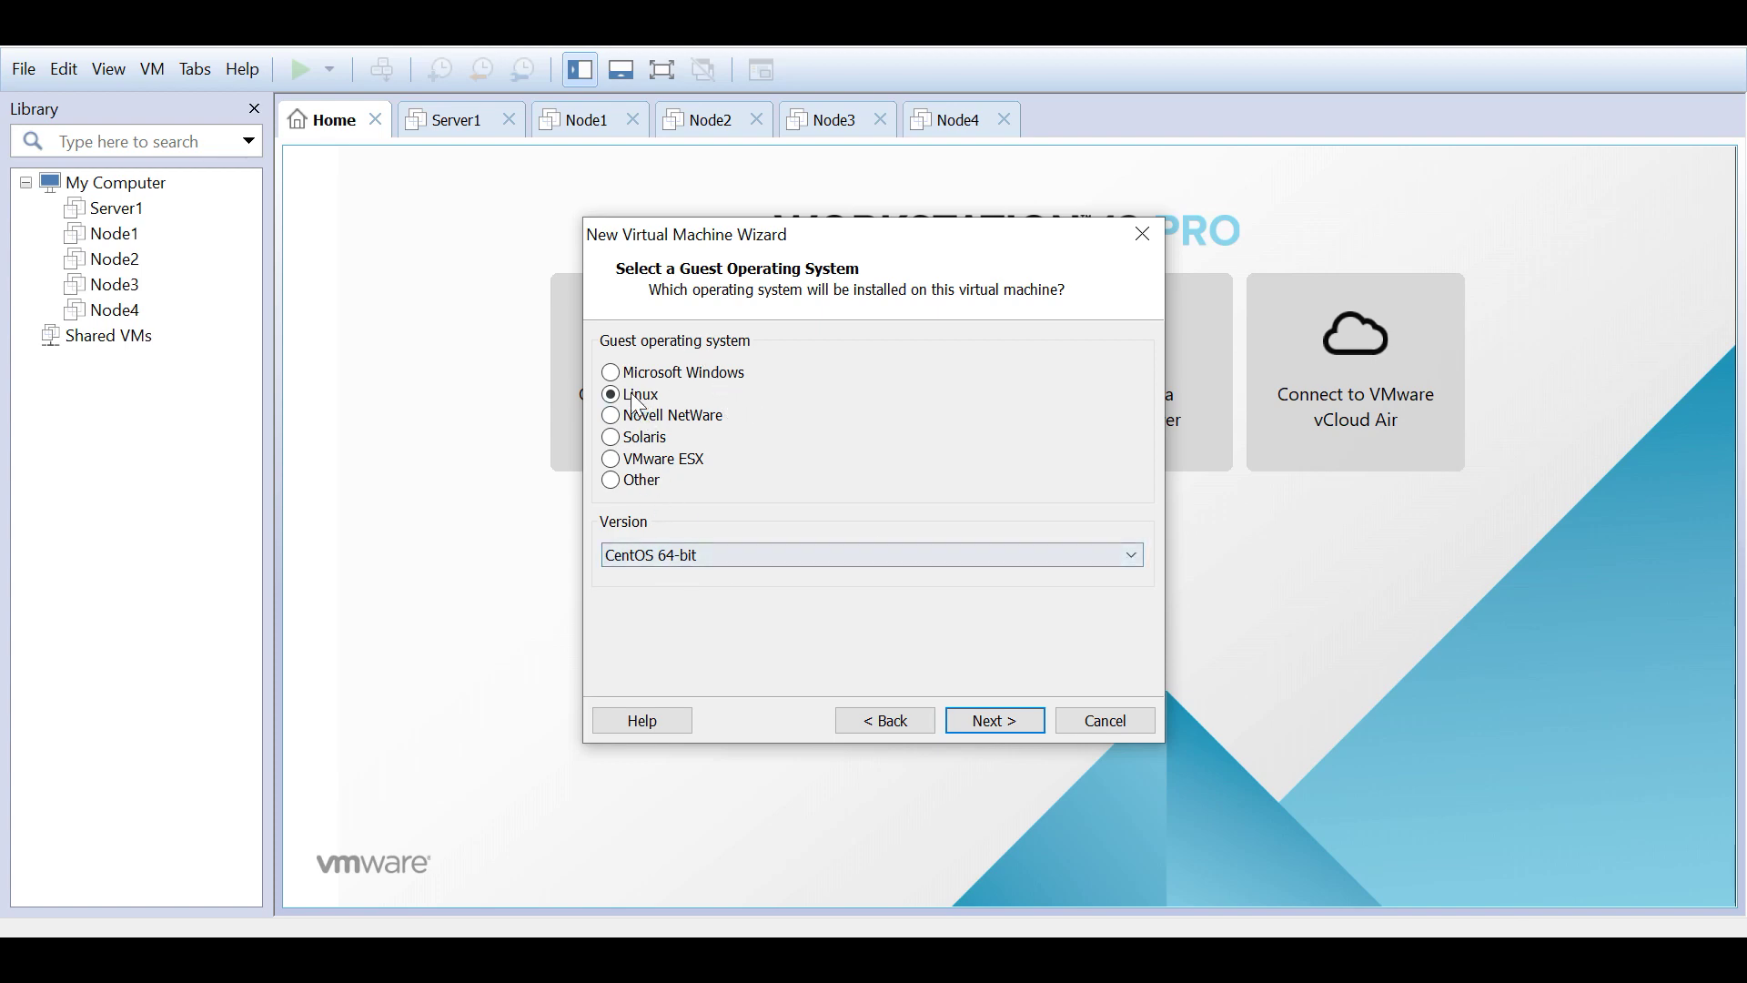
{"action": "left_click", "coordinate": [768, 554]}
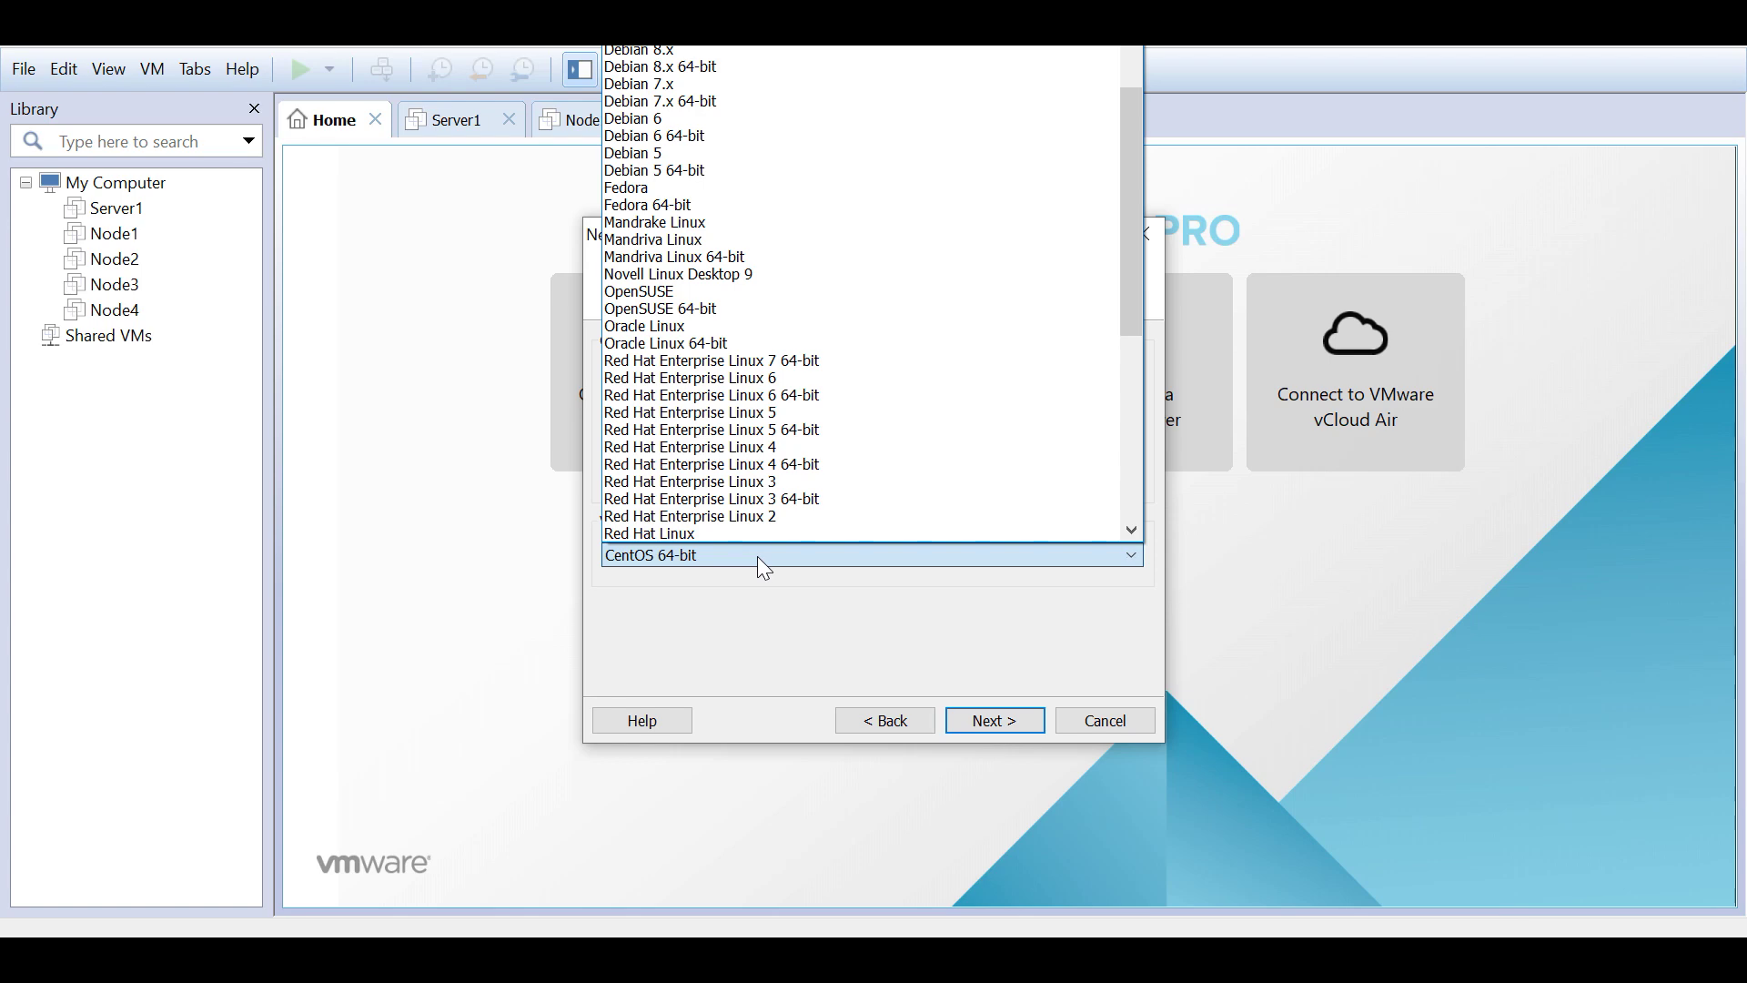
{"action": "left_click", "coordinate": [761, 622]}
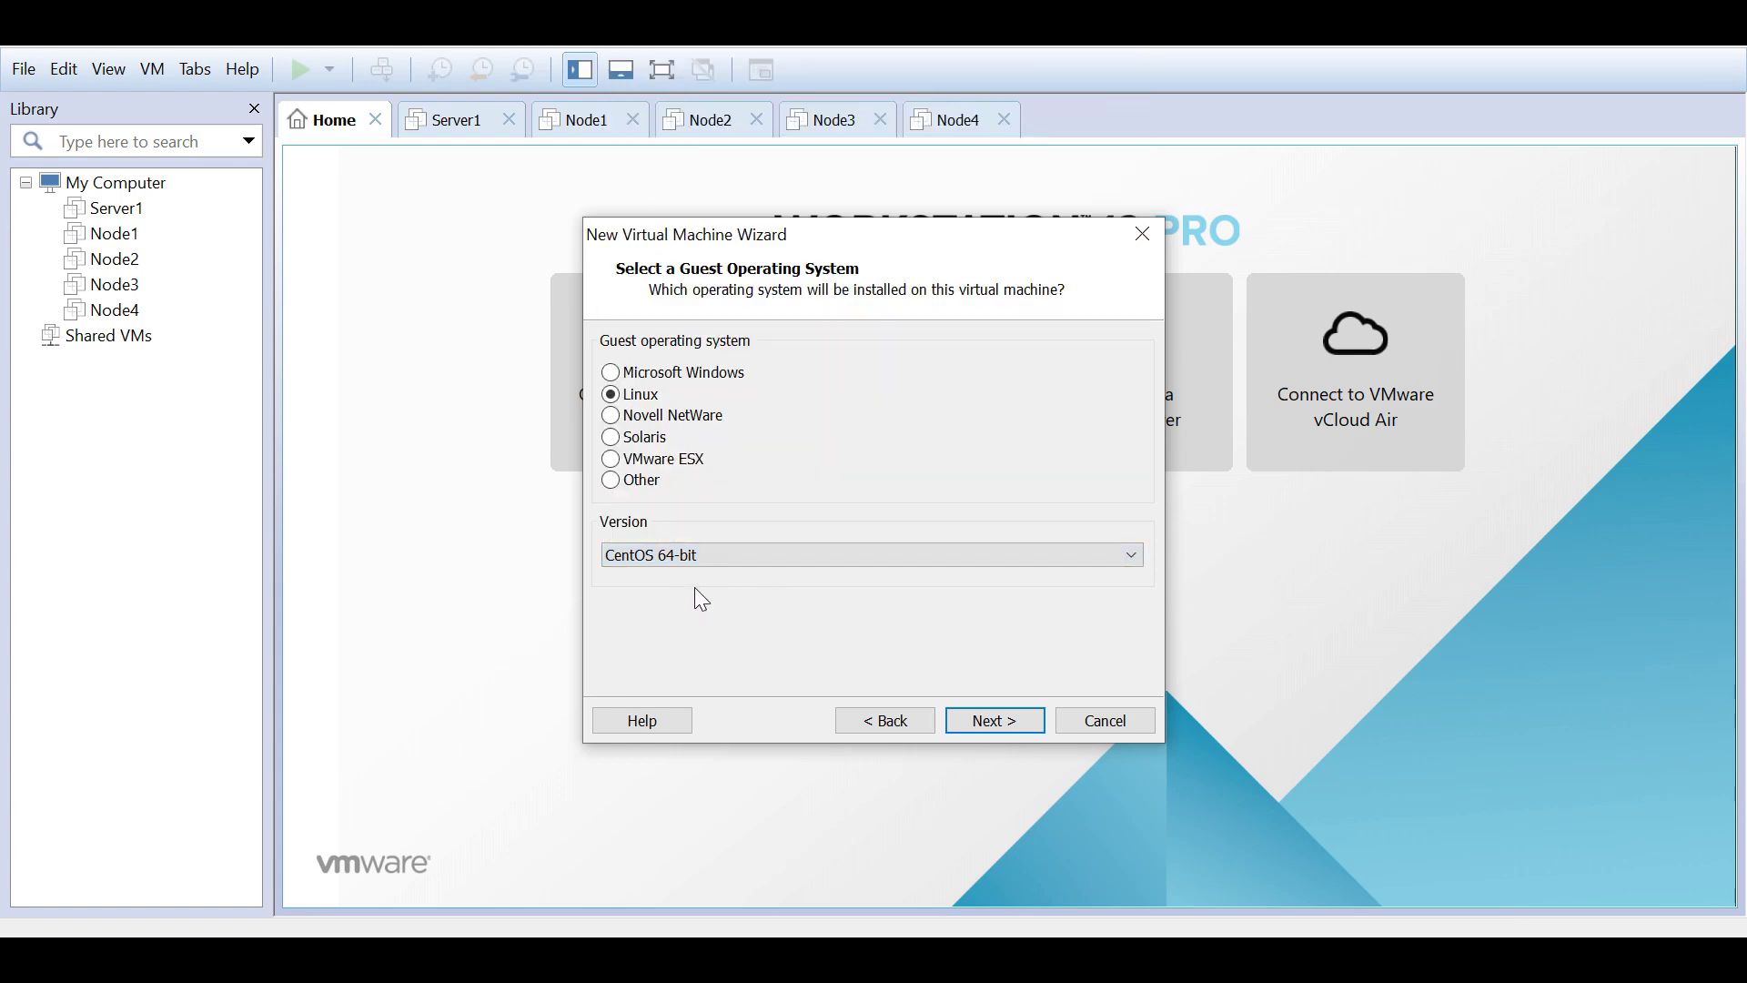
{"action": "left_click", "coordinate": [973, 720]}
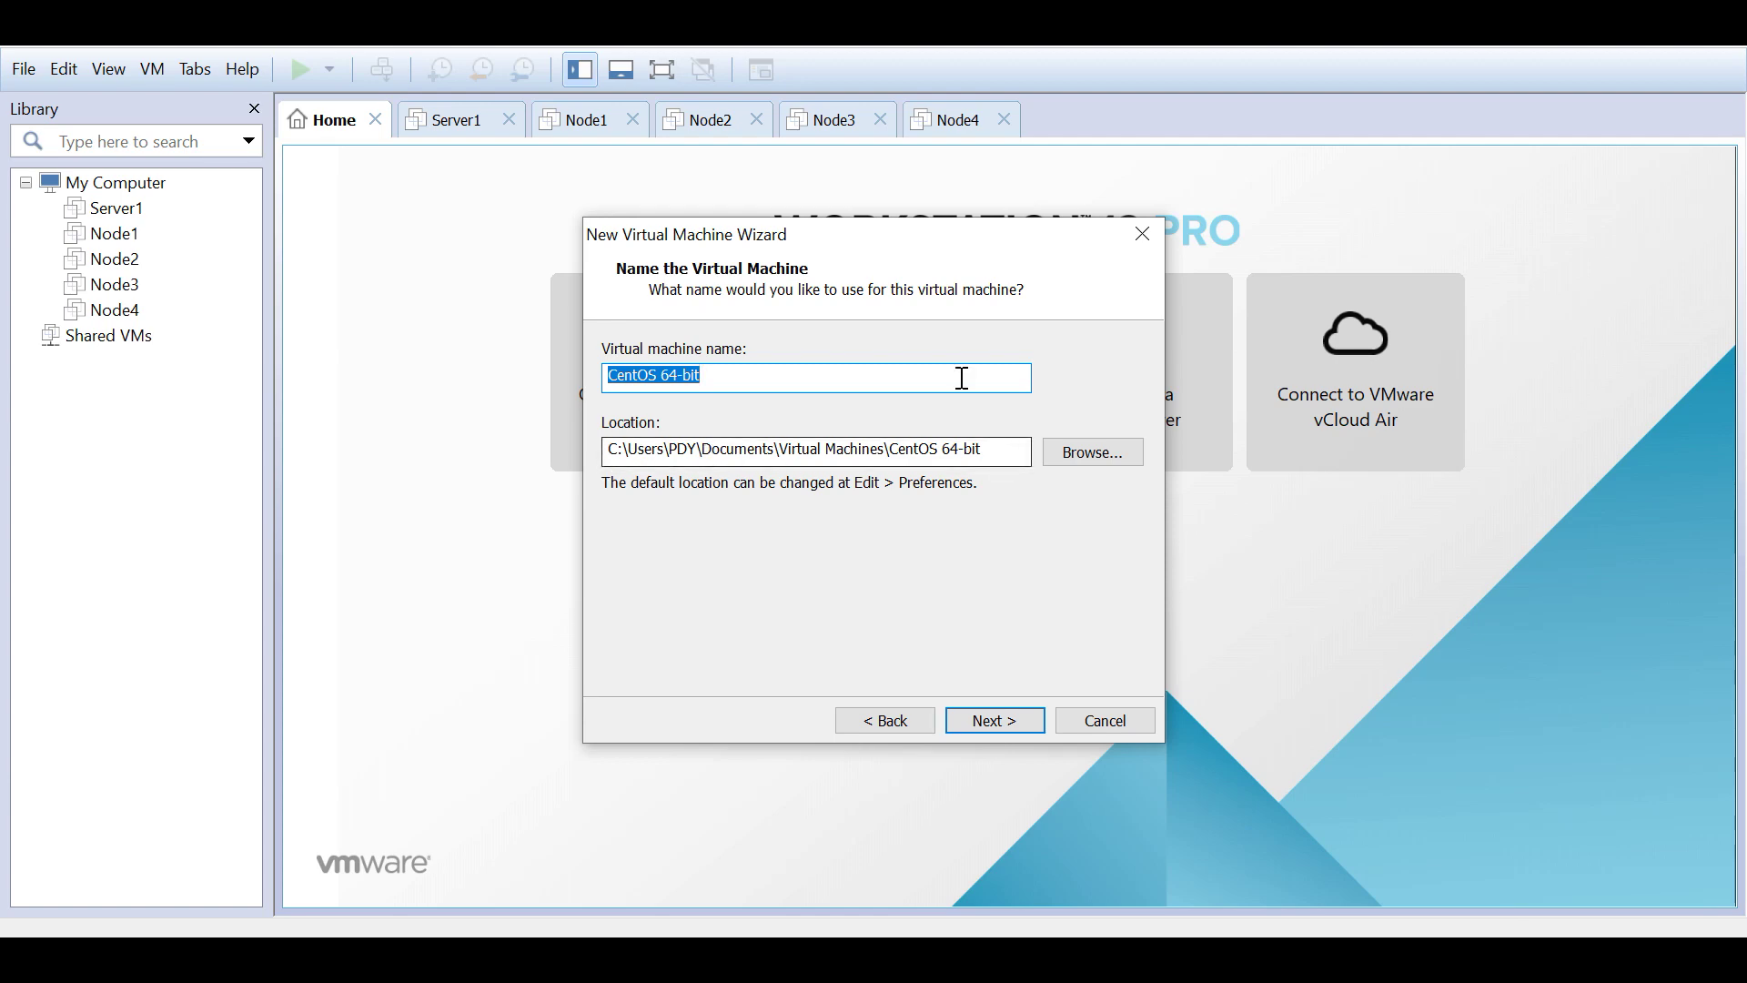
Step: Set the machine's location to a new 'test' folder inside Virtual Machines
{"action": "left_click", "coordinate": [1090, 454]}
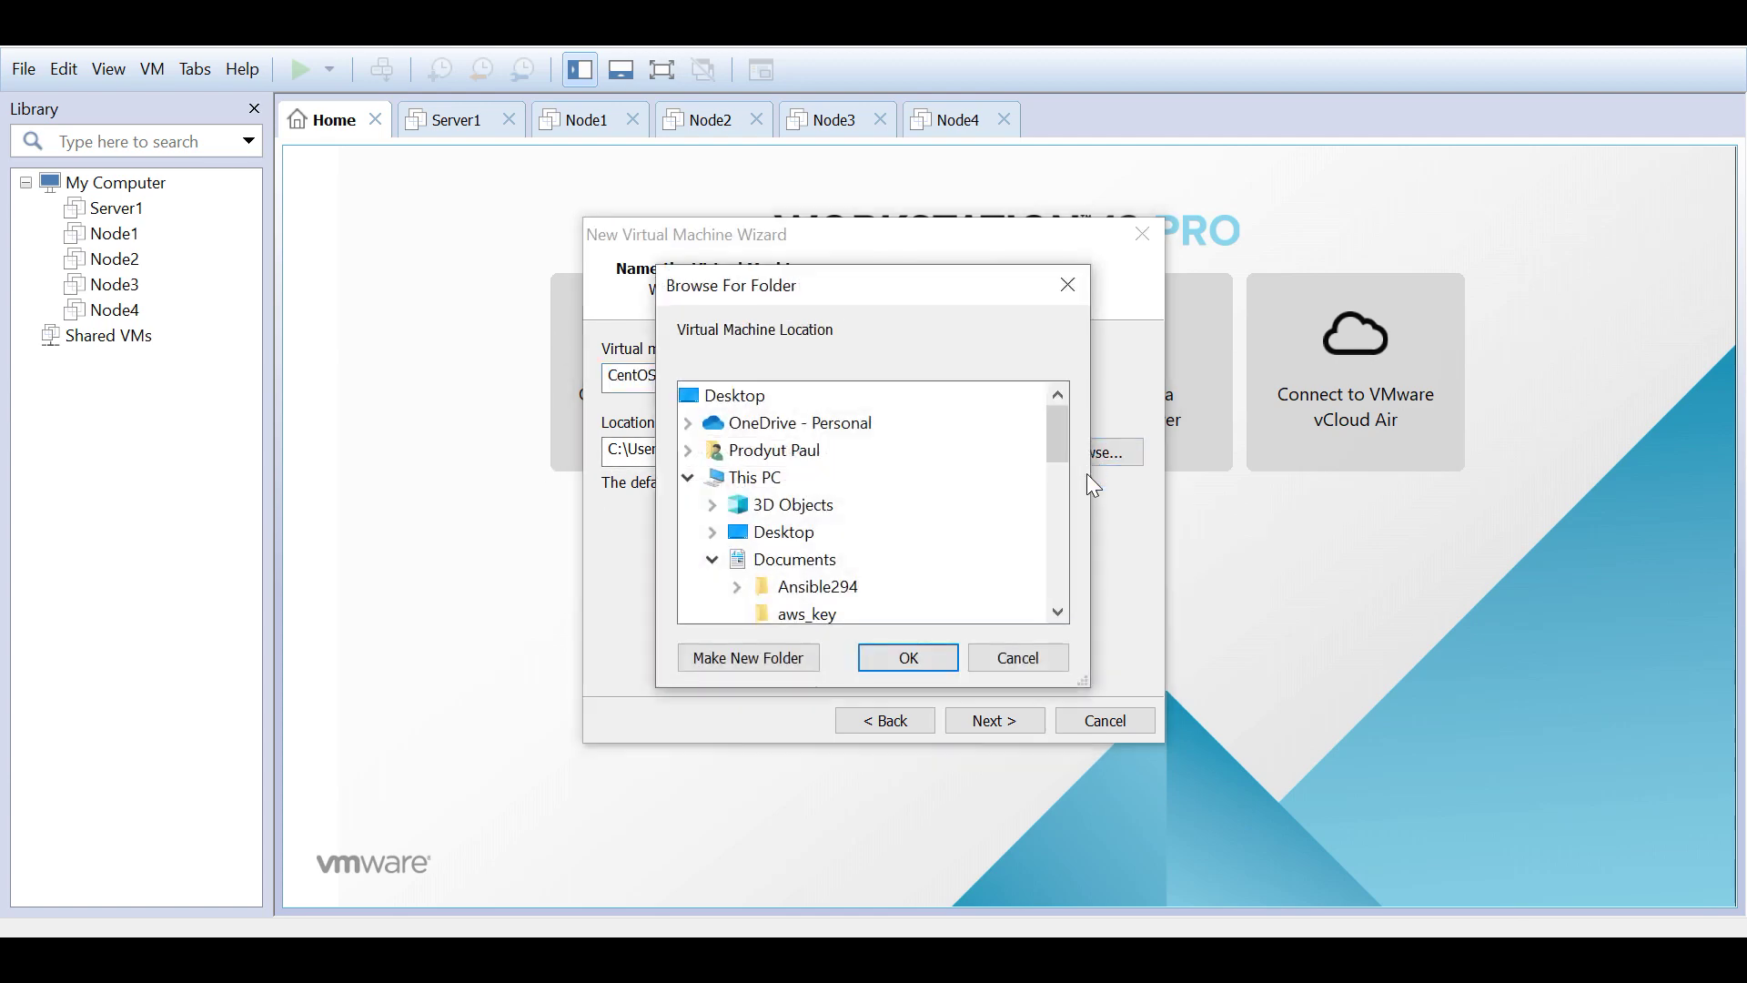
{"action": "left_click", "coordinate": [1010, 657]}
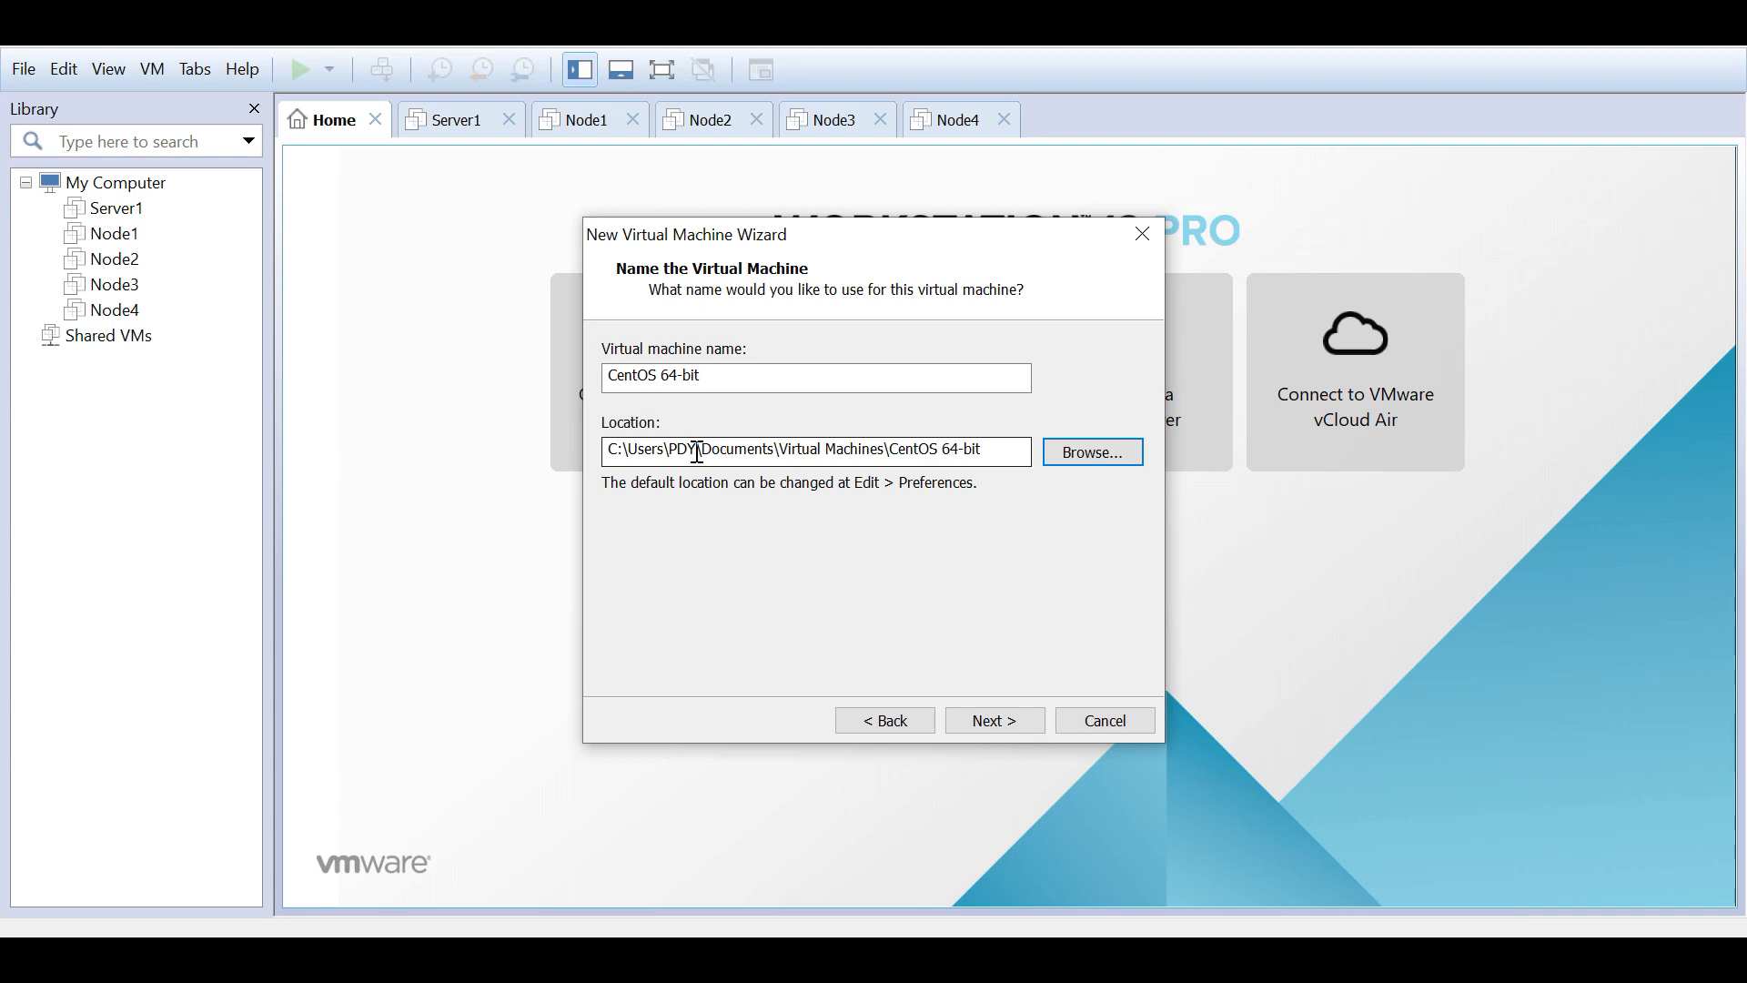
{"action": "left_click_drag", "start_coordinate": [701, 452], "coordinate": [983, 452]}
{"action": "left_click", "coordinate": [897, 452]}
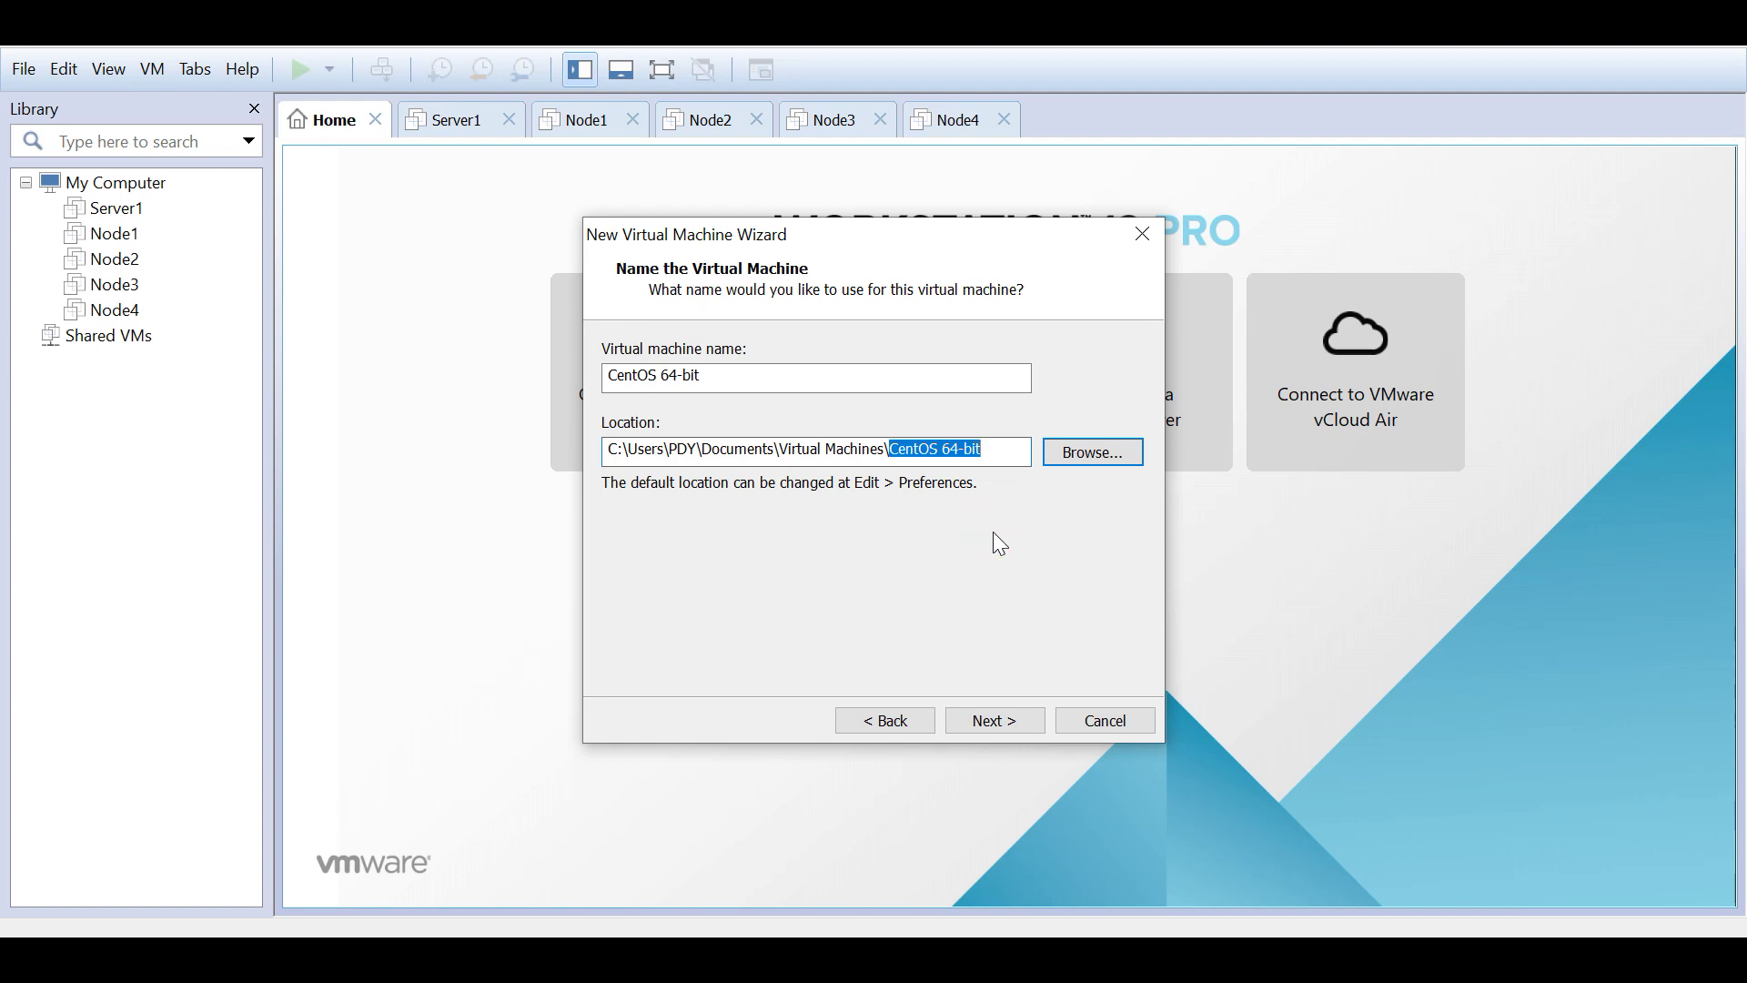
{"action": "double_click", "coordinate": [784, 450]}
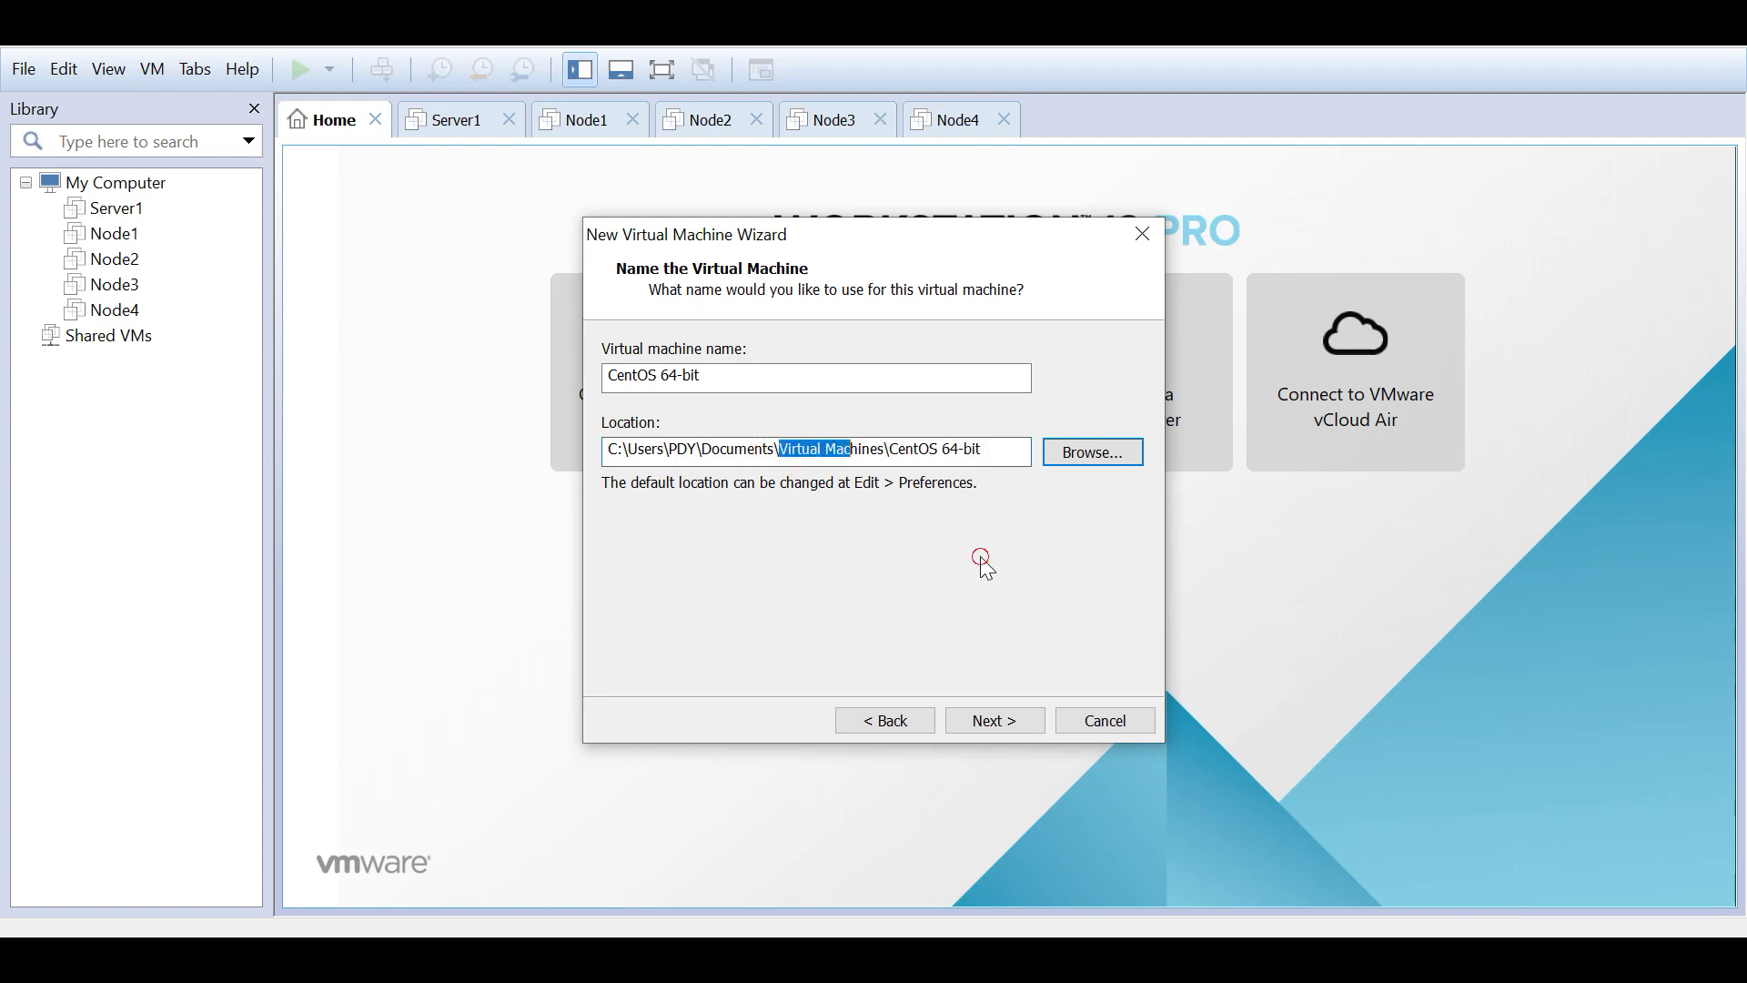
{"action": "left_click", "coordinate": [1095, 454]}
{"action": "scroll", "coordinate": [923, 544], "scroll_direction": "down", "scroll_amount": 3}
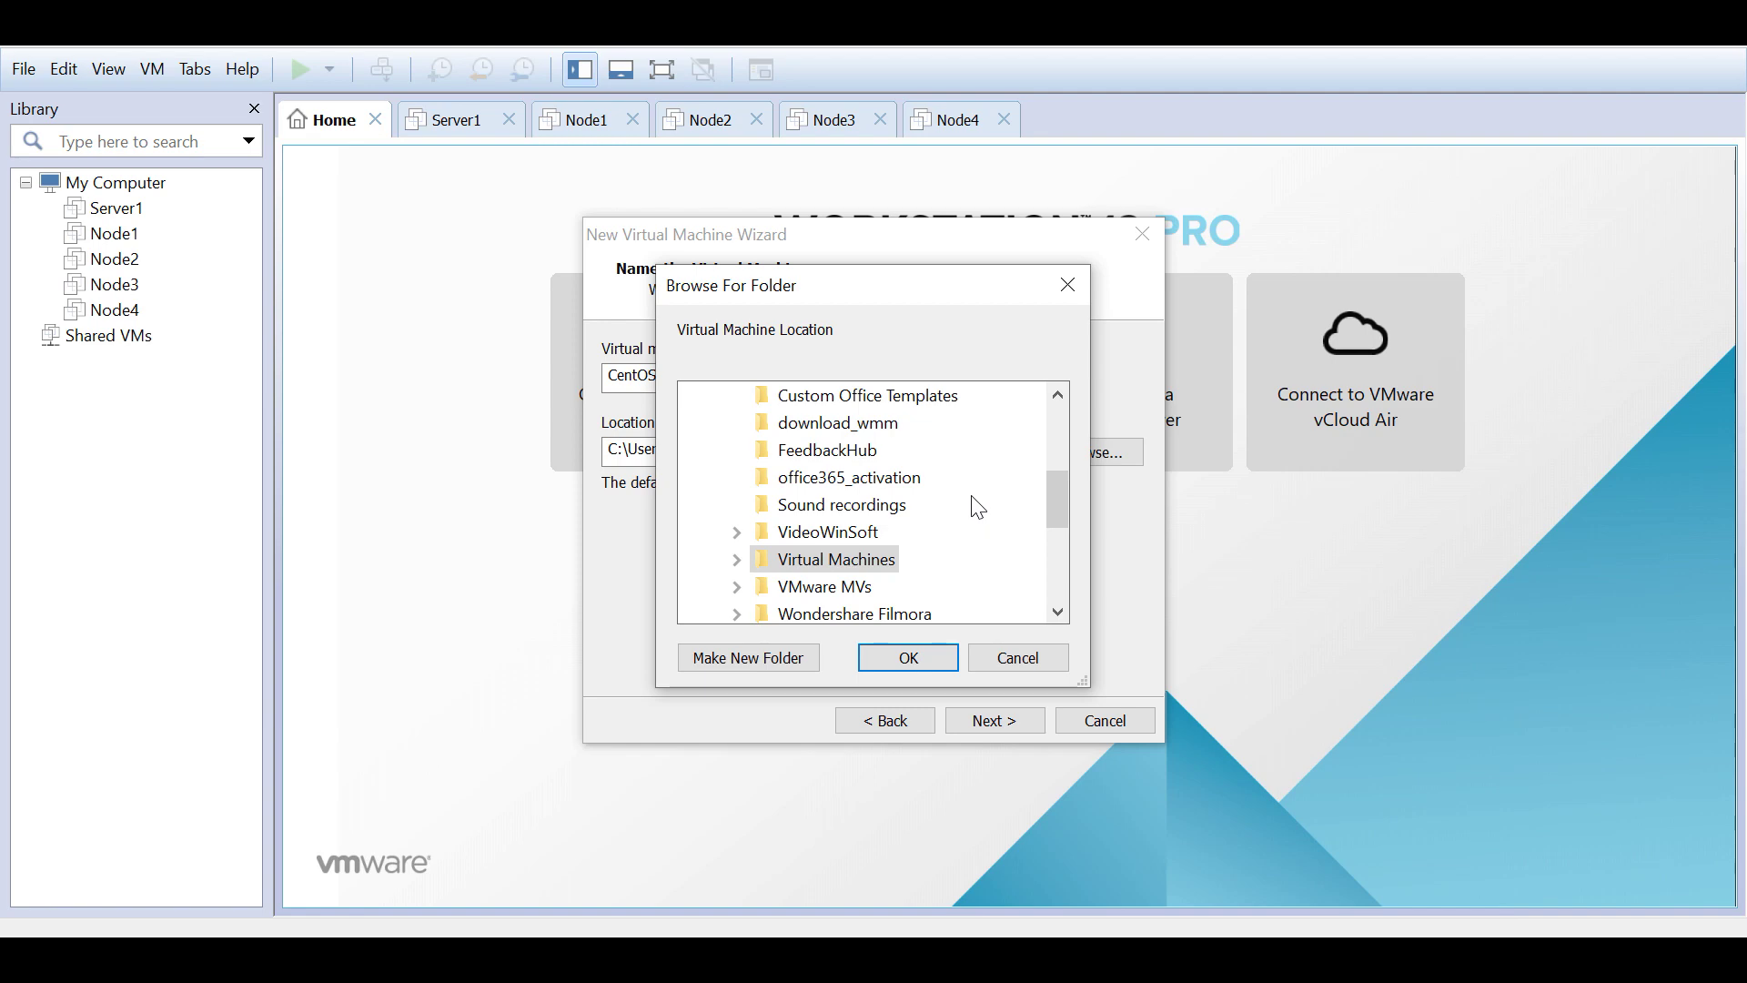
{"action": "left_click", "coordinate": [860, 561]}
{"action": "double_click", "coordinate": [860, 561]}
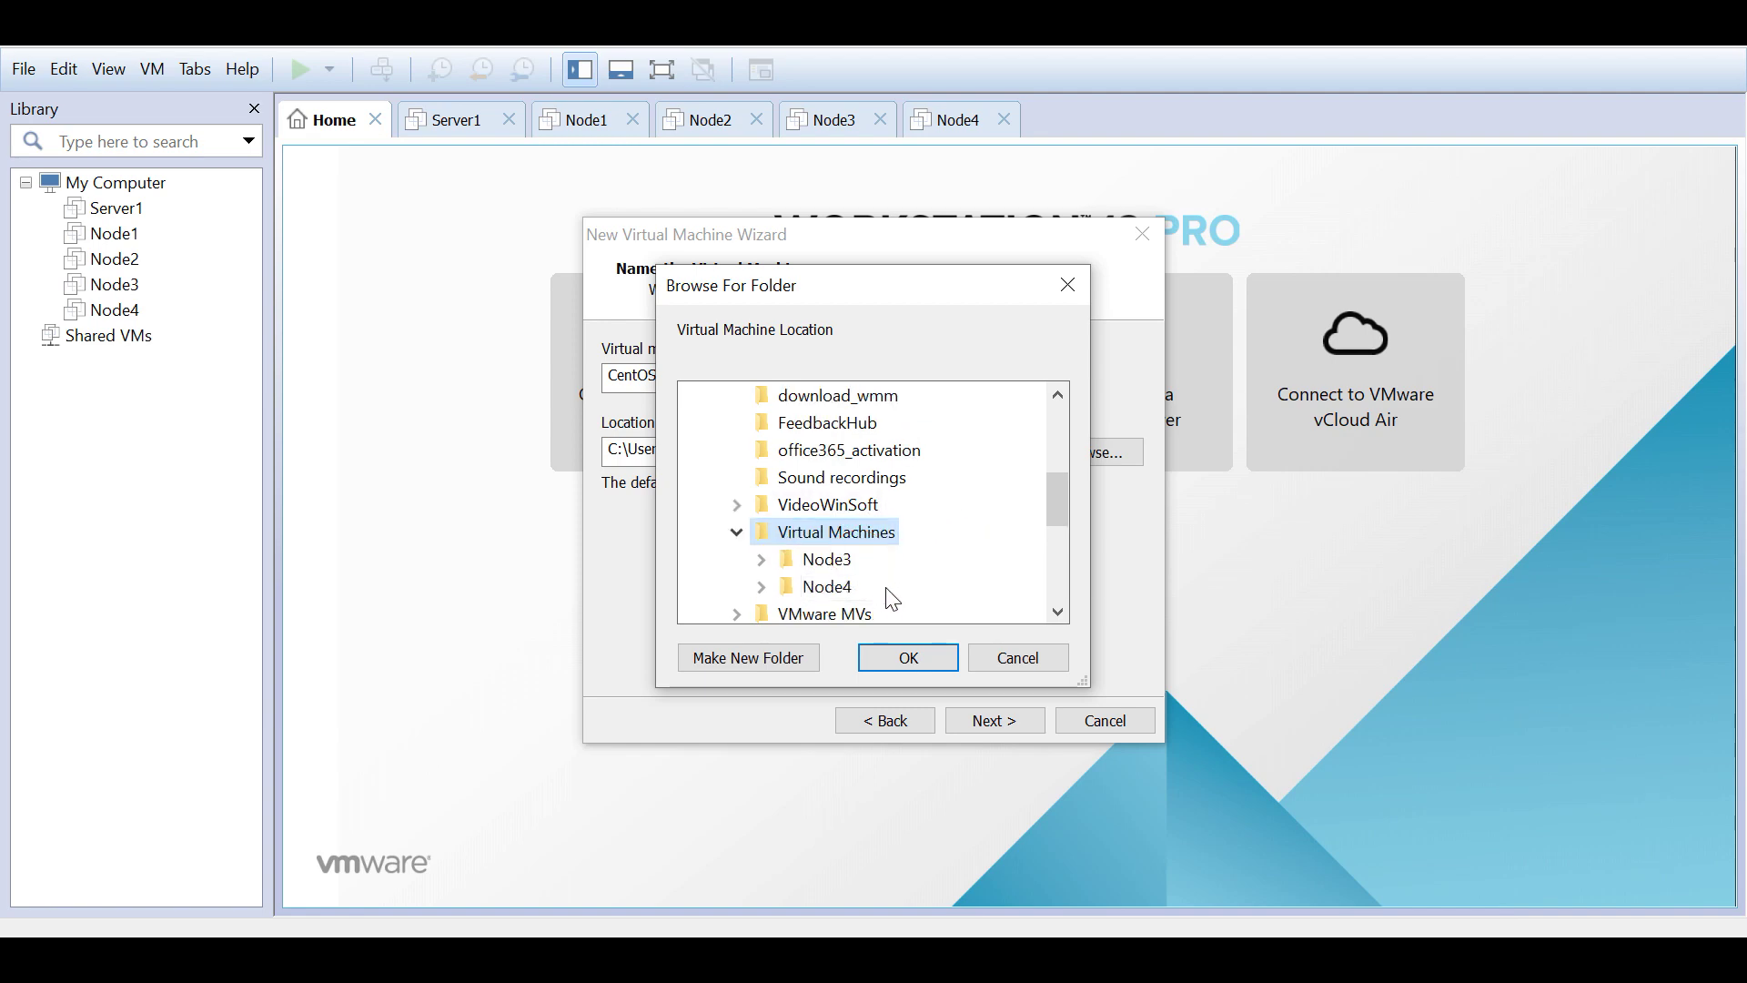
{"action": "left_click", "coordinate": [772, 662]}
{"action": "type", "text": "test"}
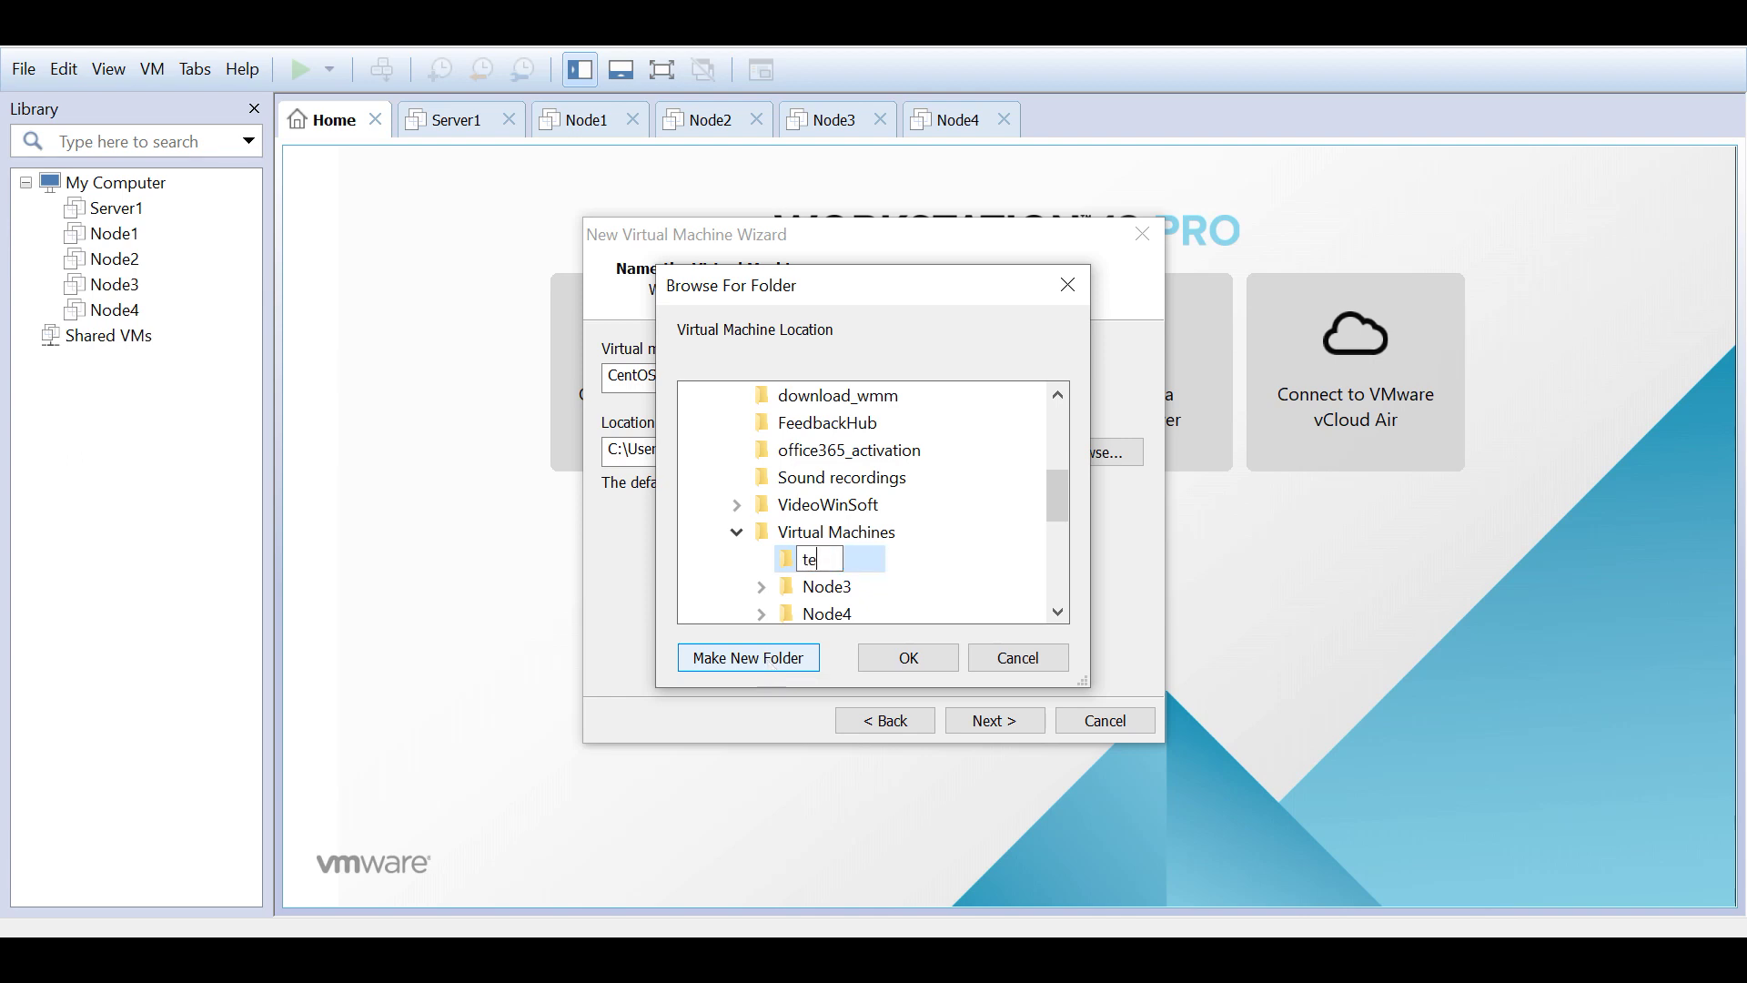
{"action": "left_click", "coordinate": [782, 559]}
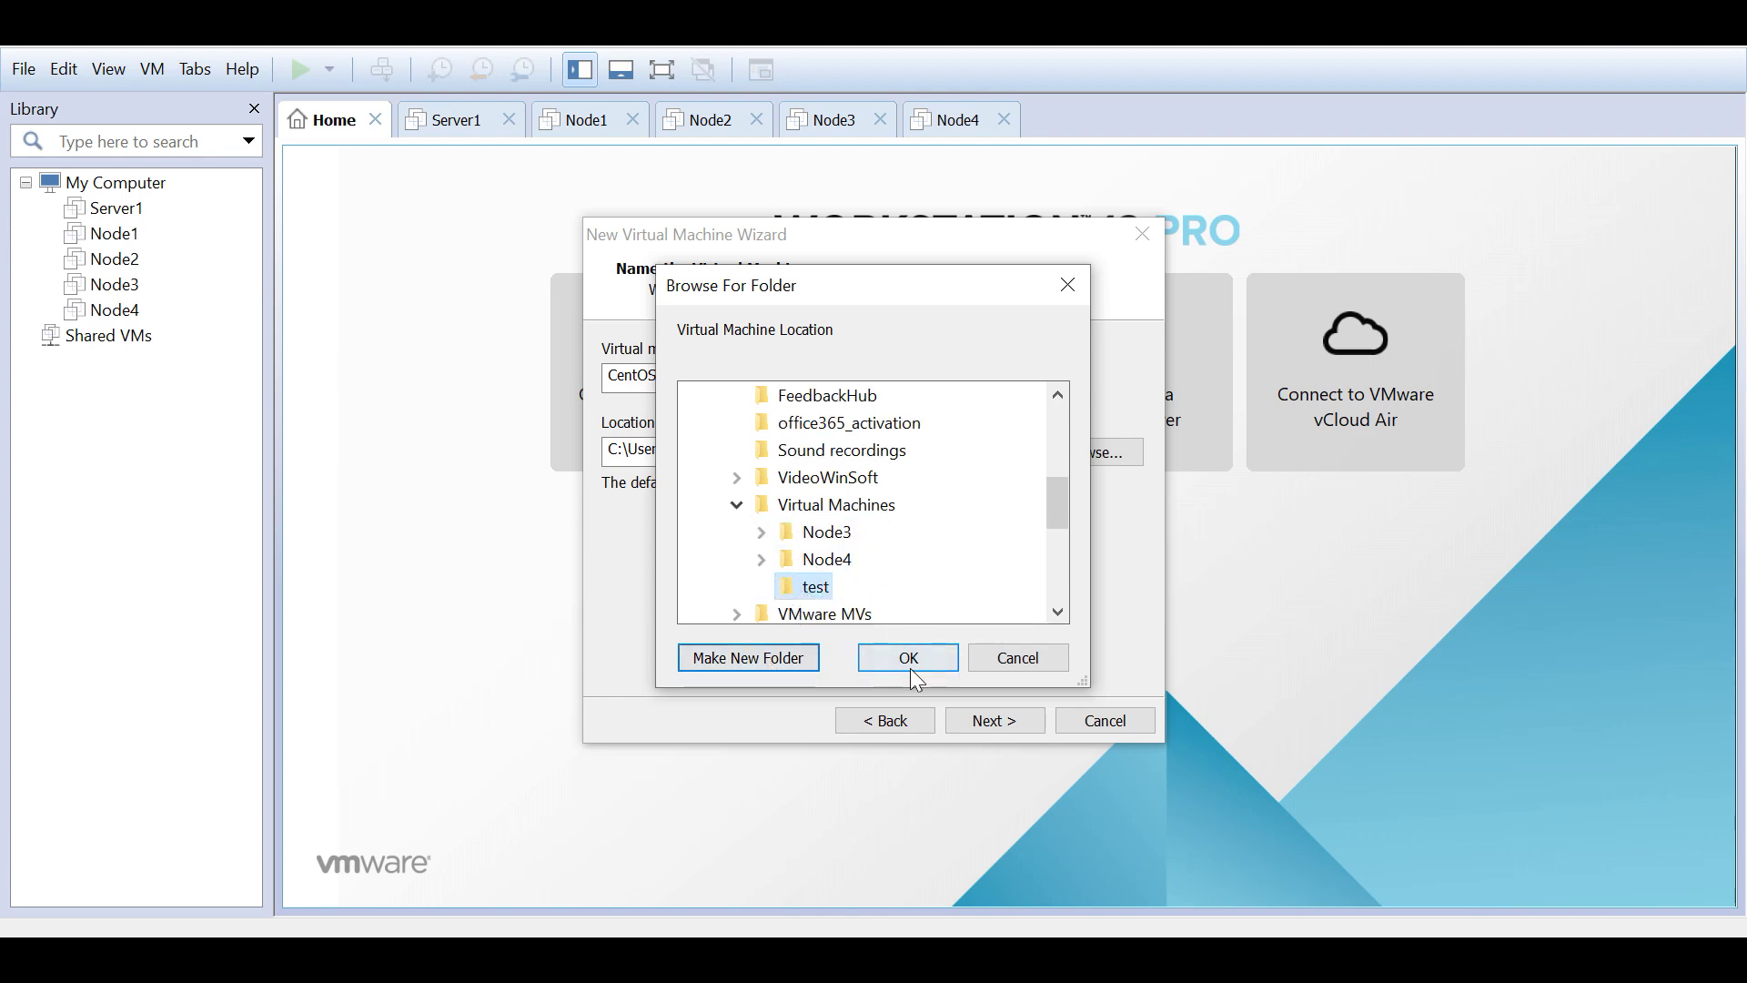
{"action": "left_click", "coordinate": [910, 664]}
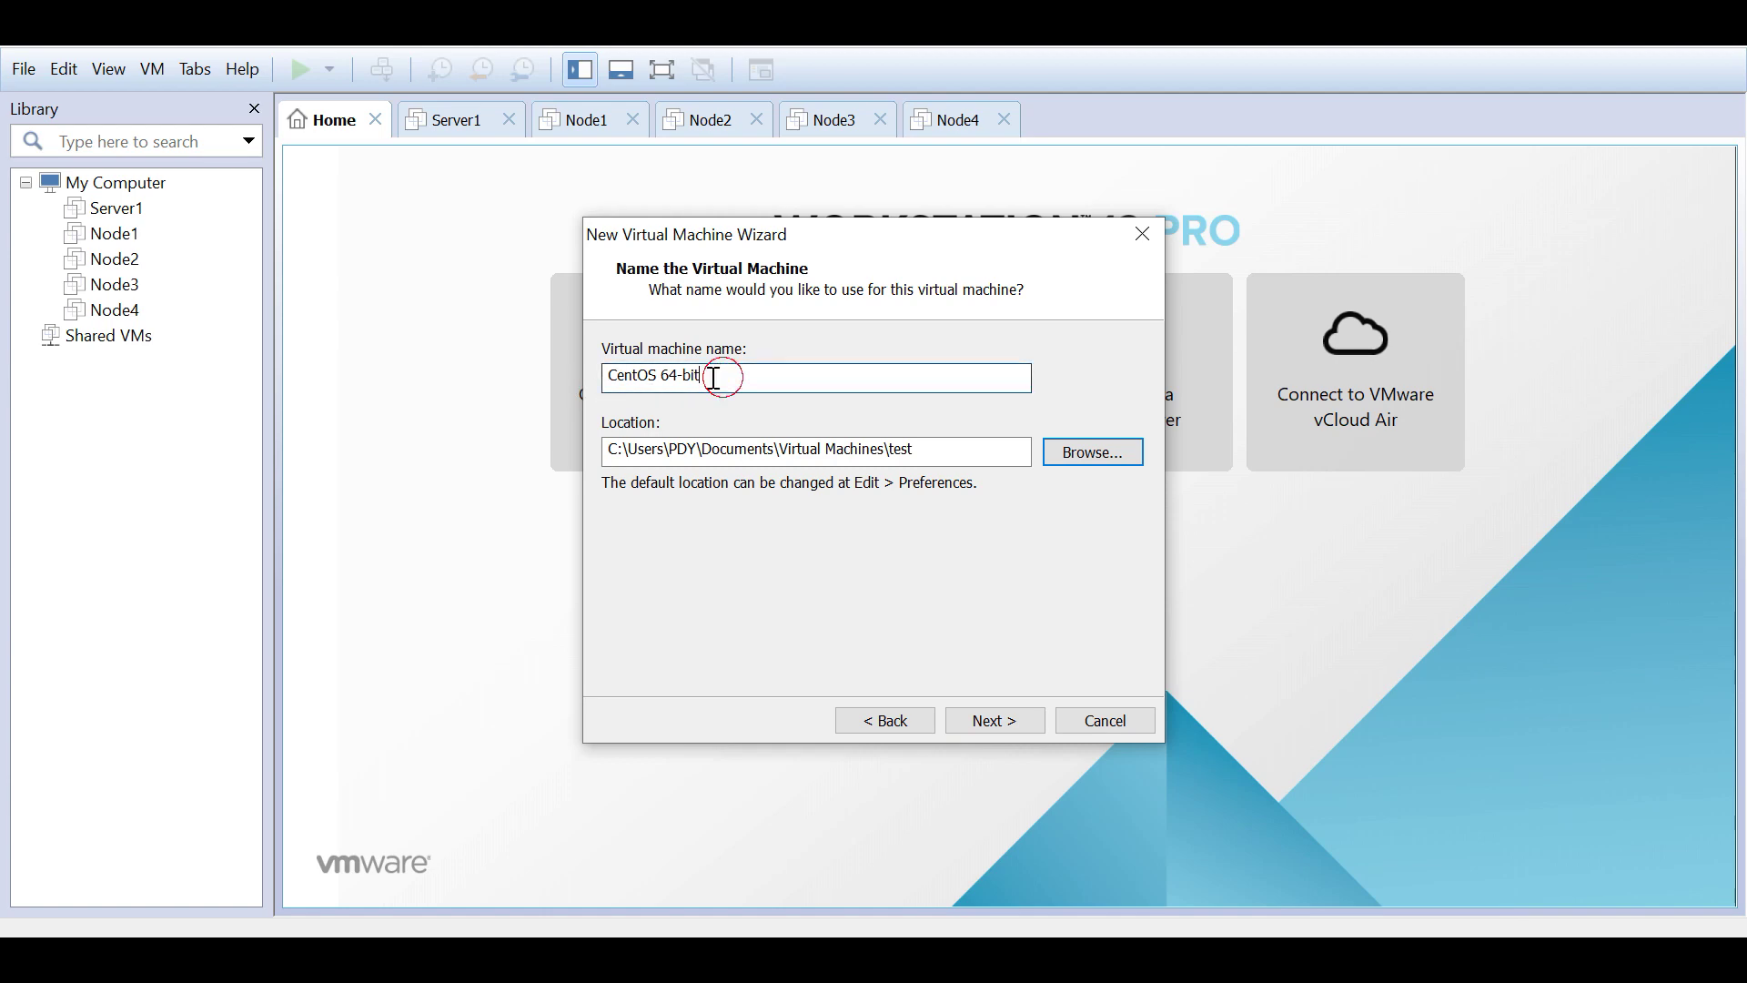
Step: Name the virtual machine testVM and move on to the disk capacity page
{"action": "left_click_drag", "start_coordinate": [896, 379], "coordinate": [493, 390]}
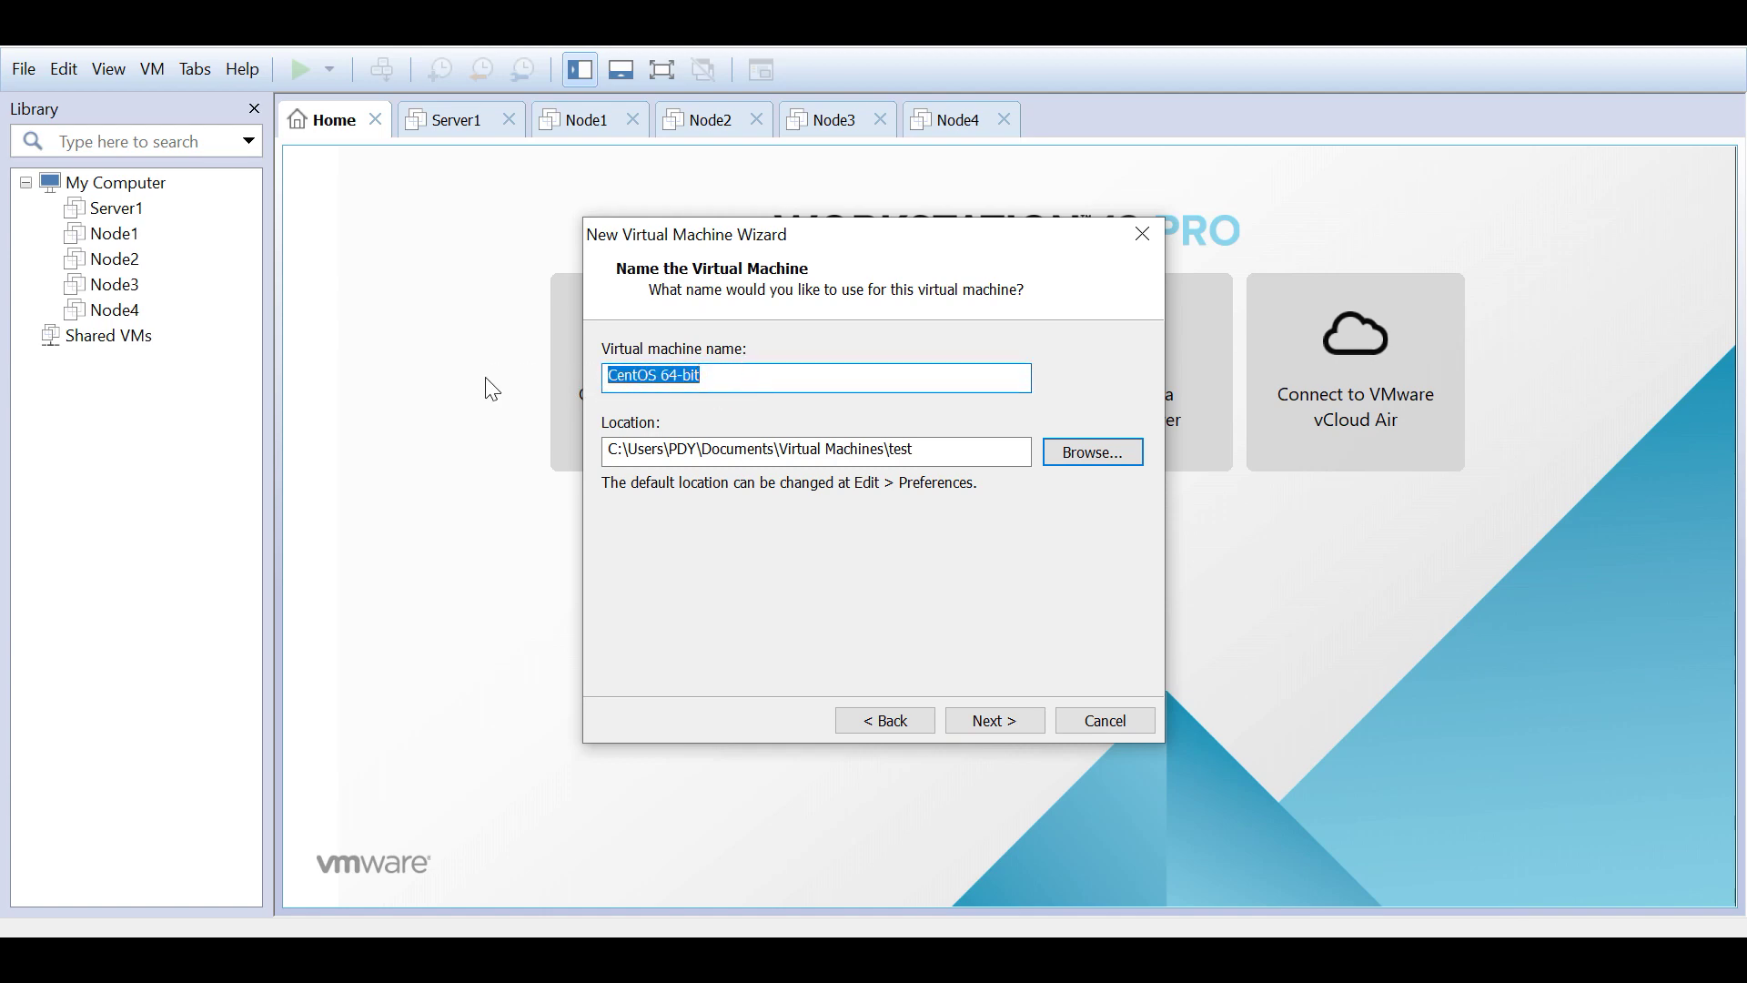
{"action": "type", "text": "testVM"}
{"action": "key", "text": "BackSpace"}
{"action": "type", "text": "M"}
{"action": "left_click", "coordinate": [985, 719]}
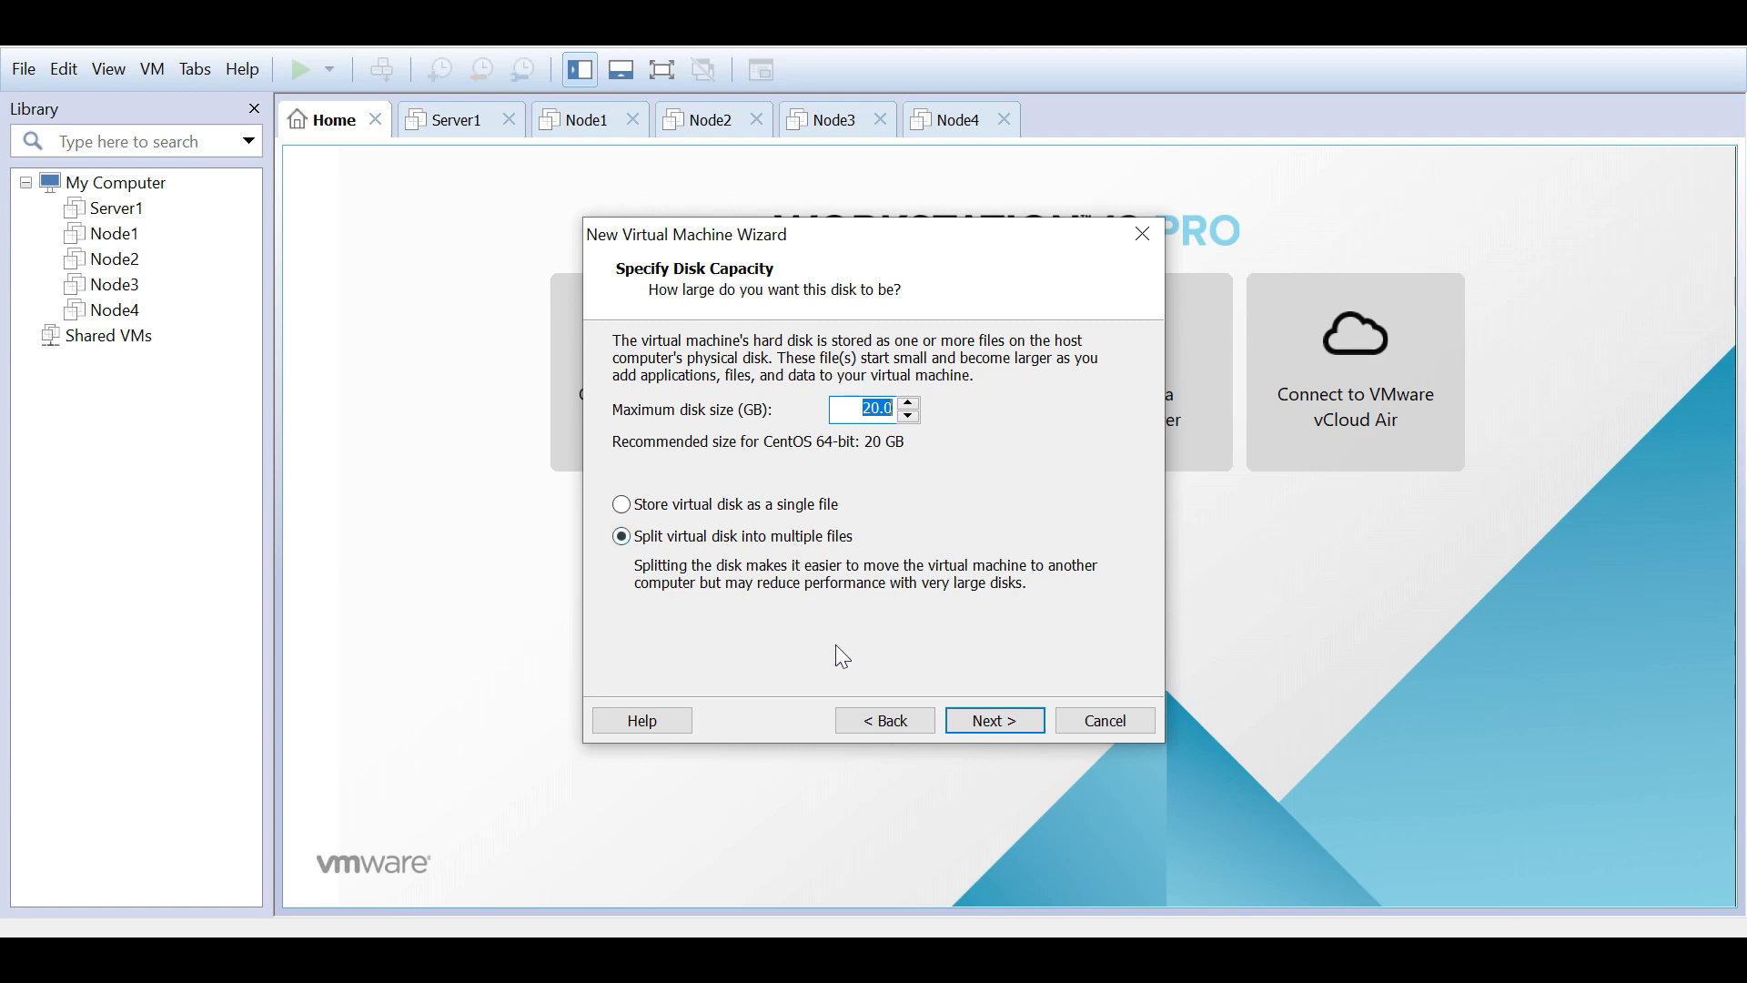
Step: Keep the 20 GB disk split into multiple files and finish creating testVM
{"action": "left_click", "coordinate": [997, 725]}
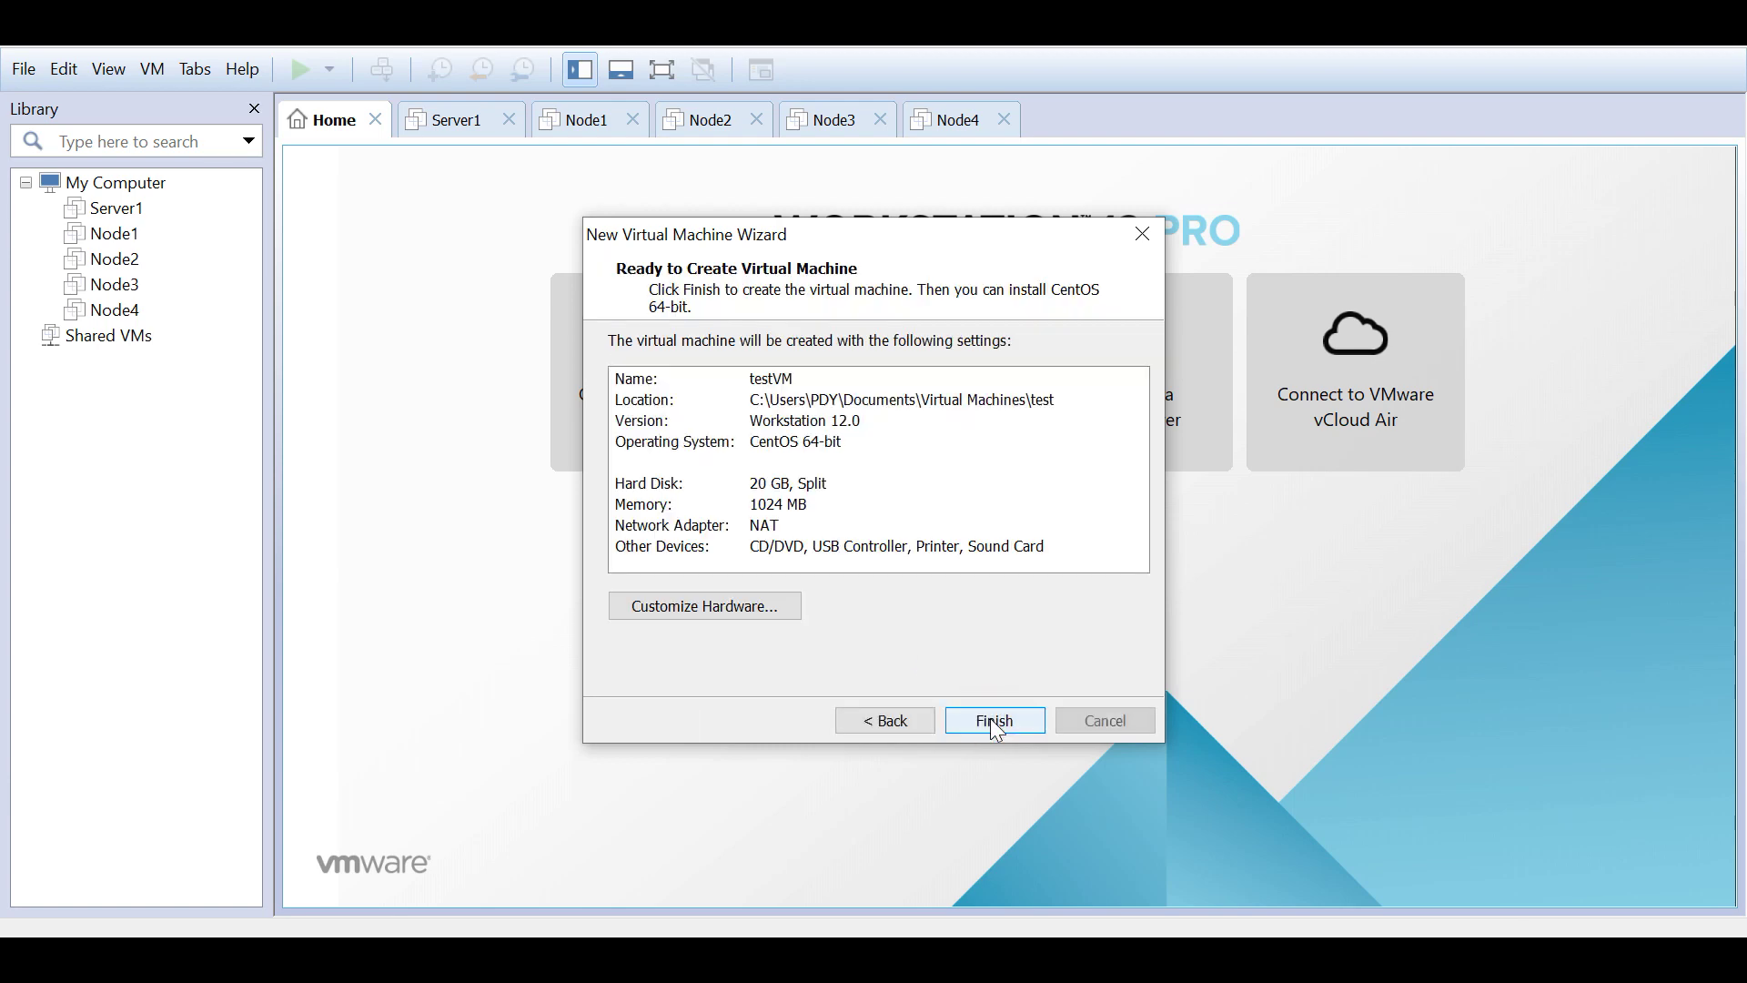
{"action": "left_click", "coordinate": [994, 721]}
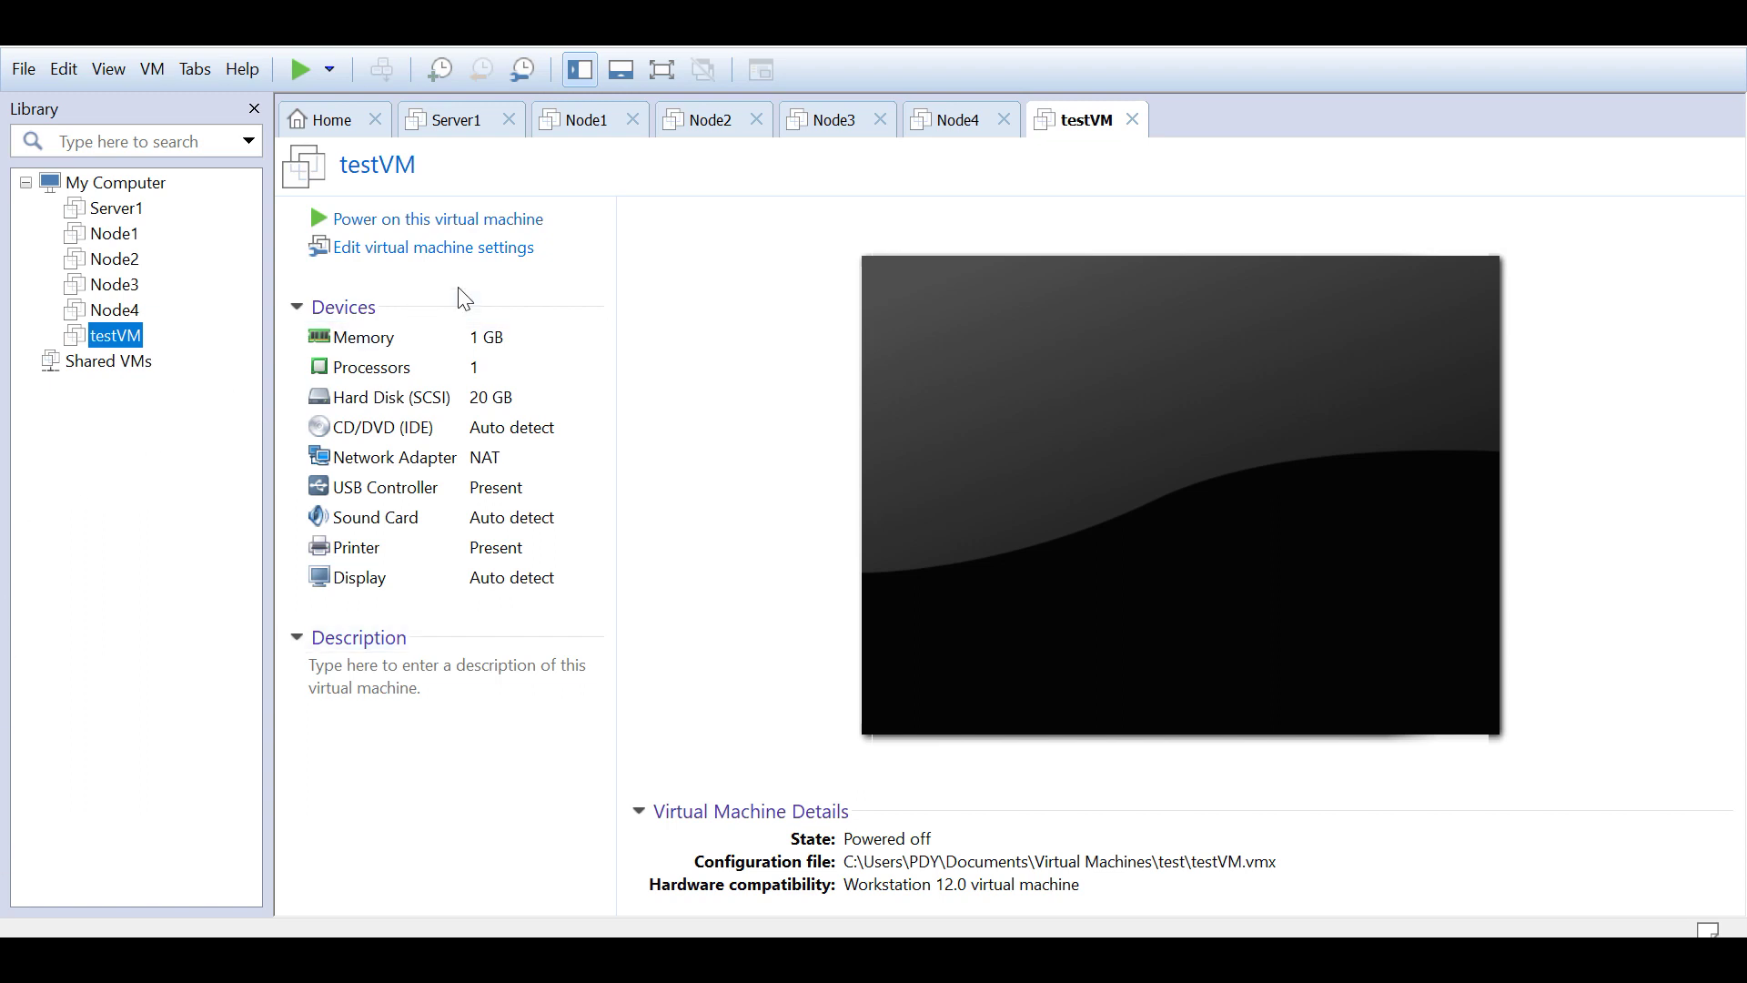
{"action": "left_click", "coordinate": [428, 248]}
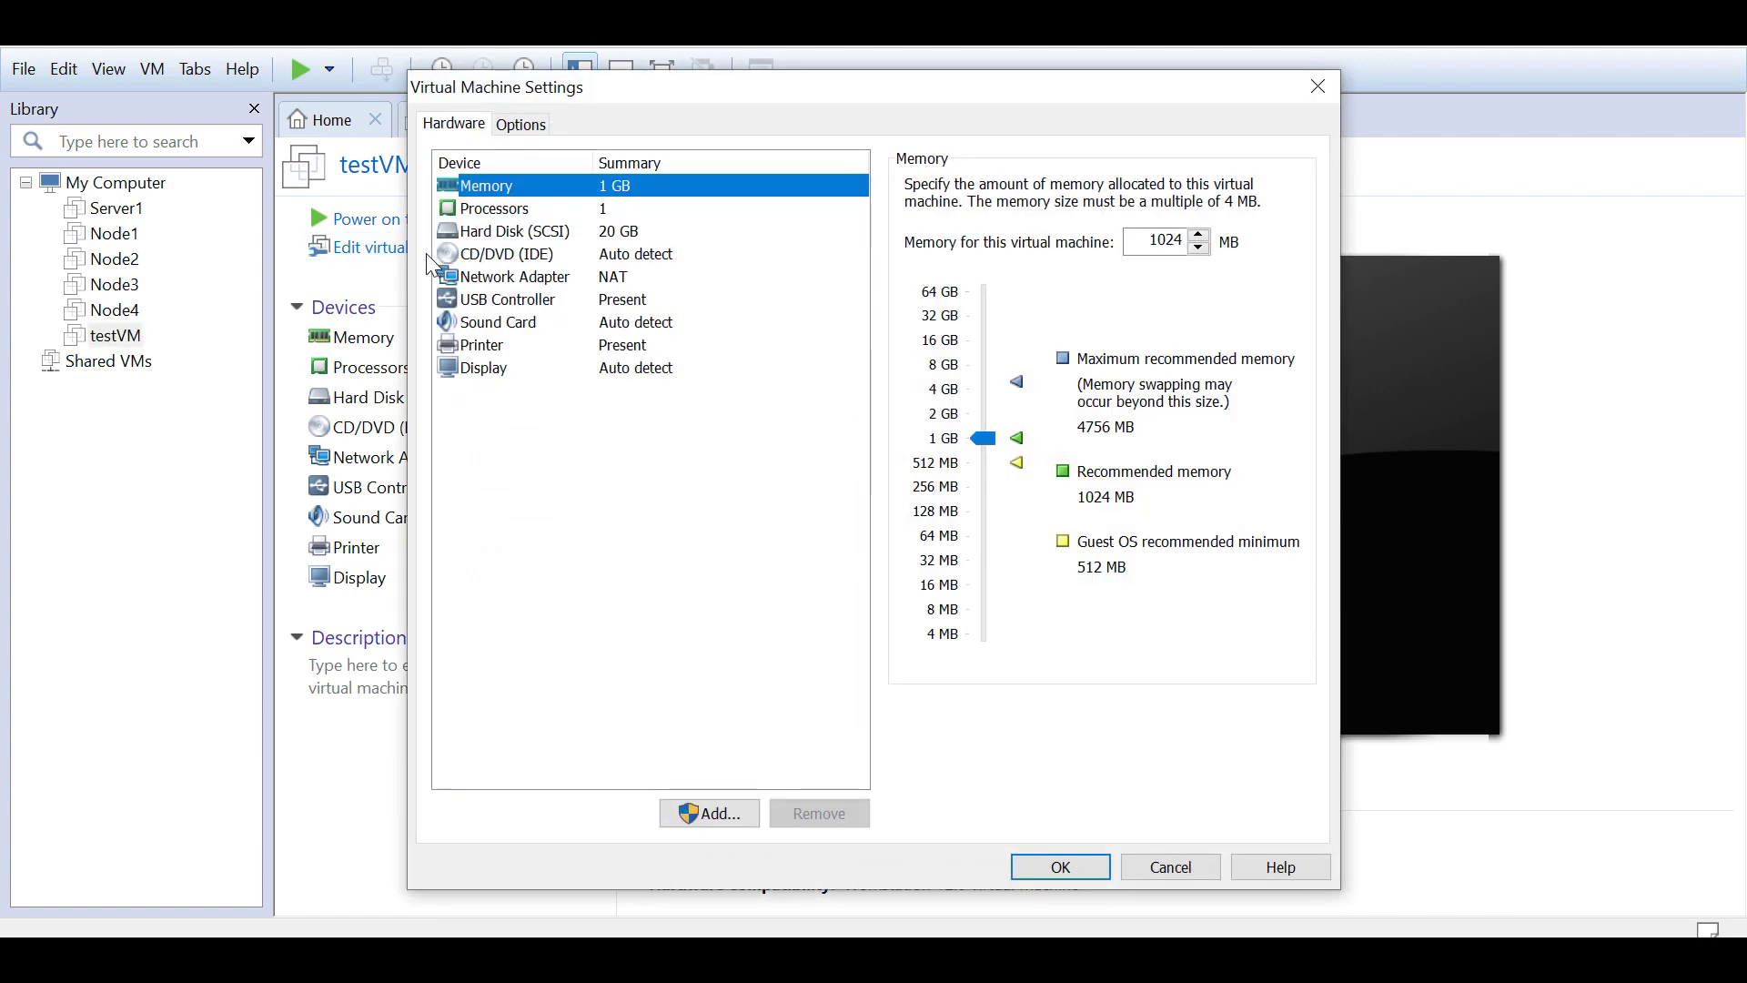
{"action": "left_click", "coordinate": [496, 254]}
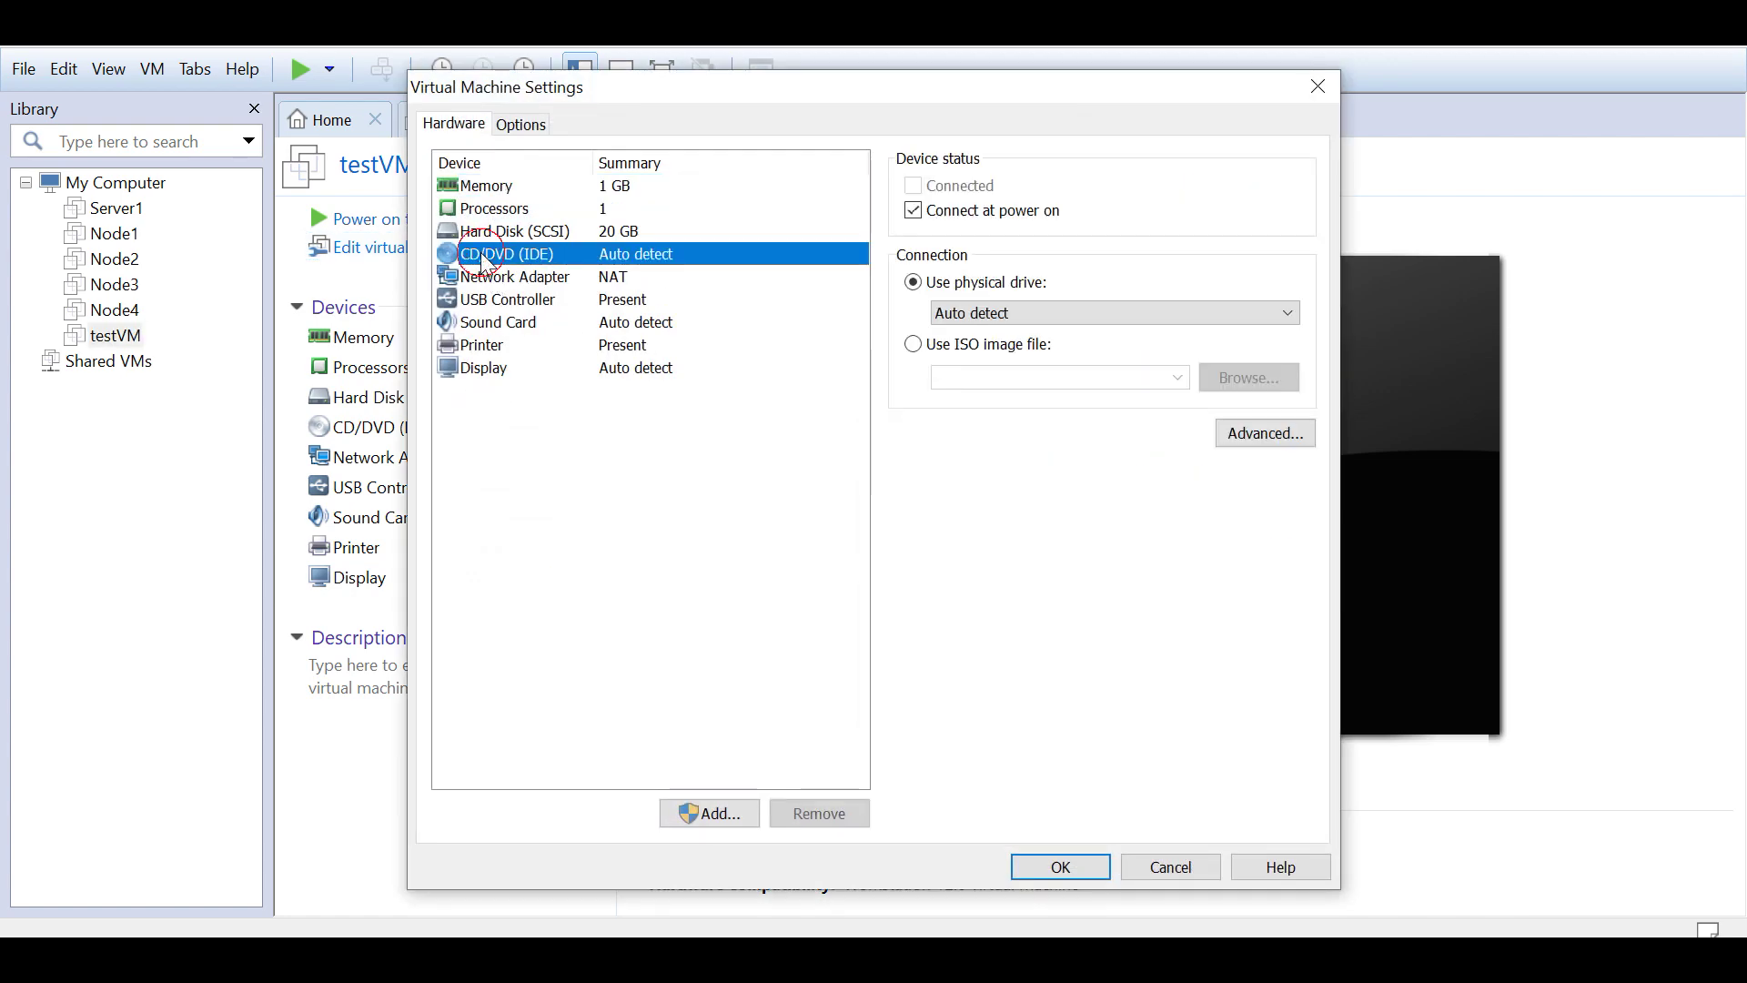
{"action": "left_click", "coordinate": [911, 347]}
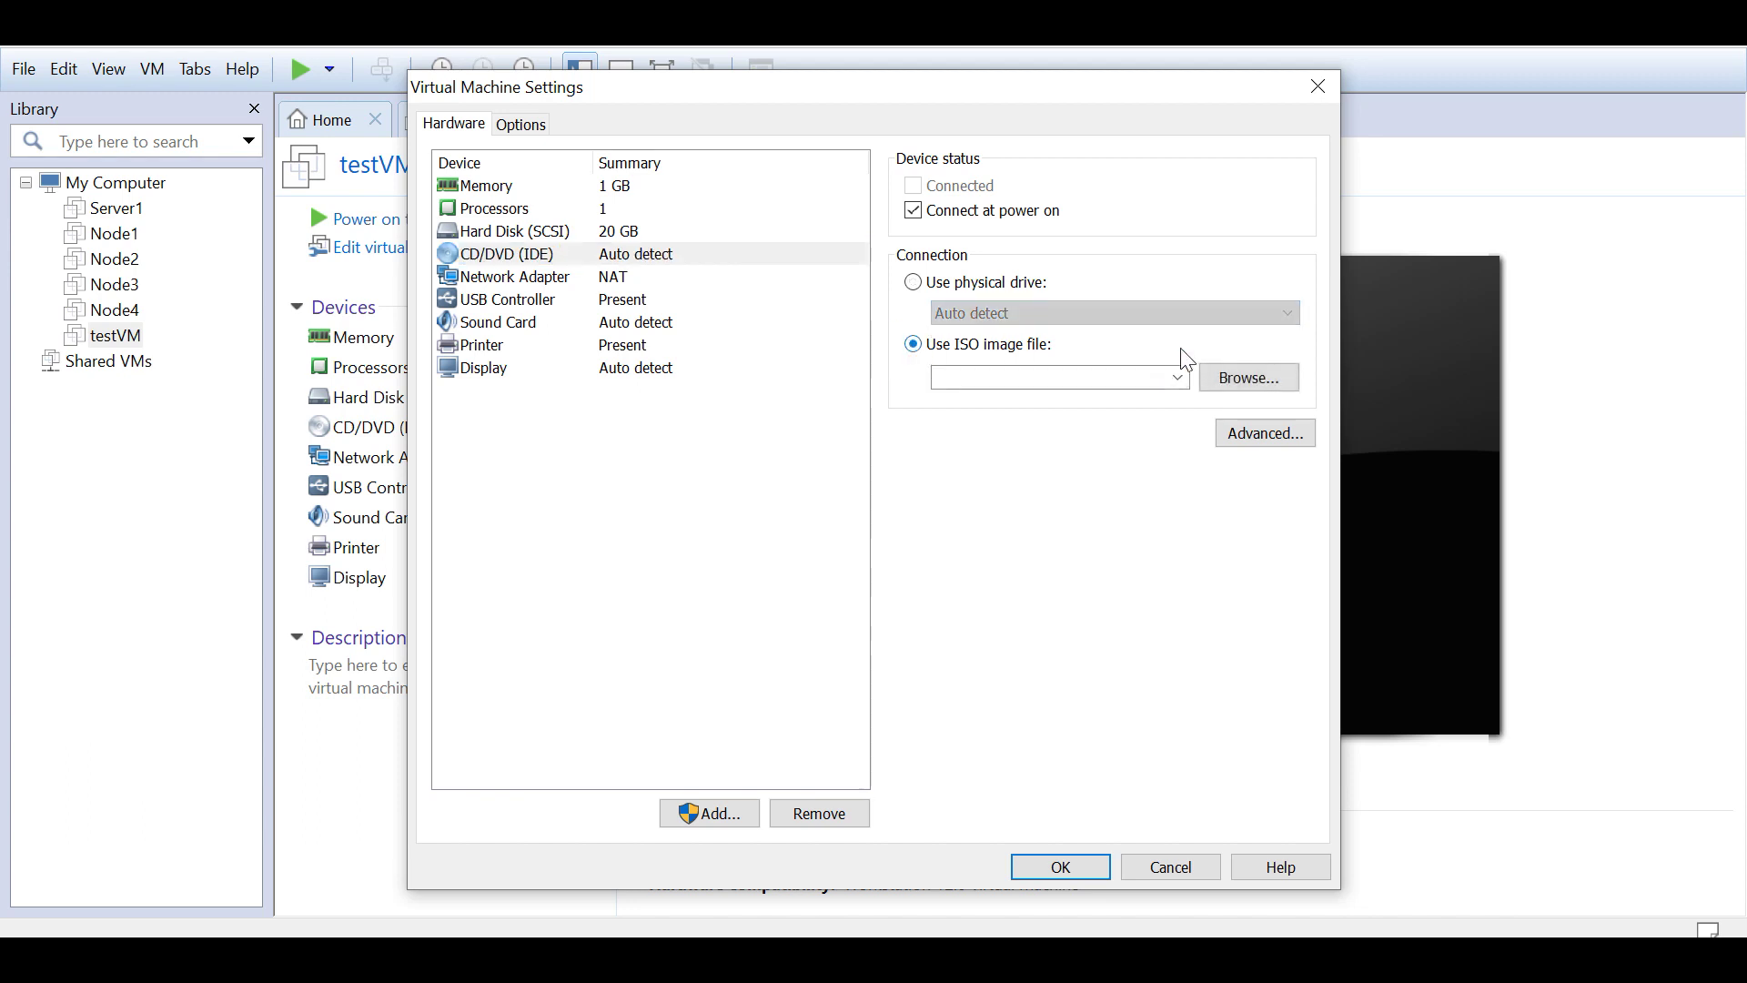
{"action": "left_click", "coordinate": [1247, 378]}
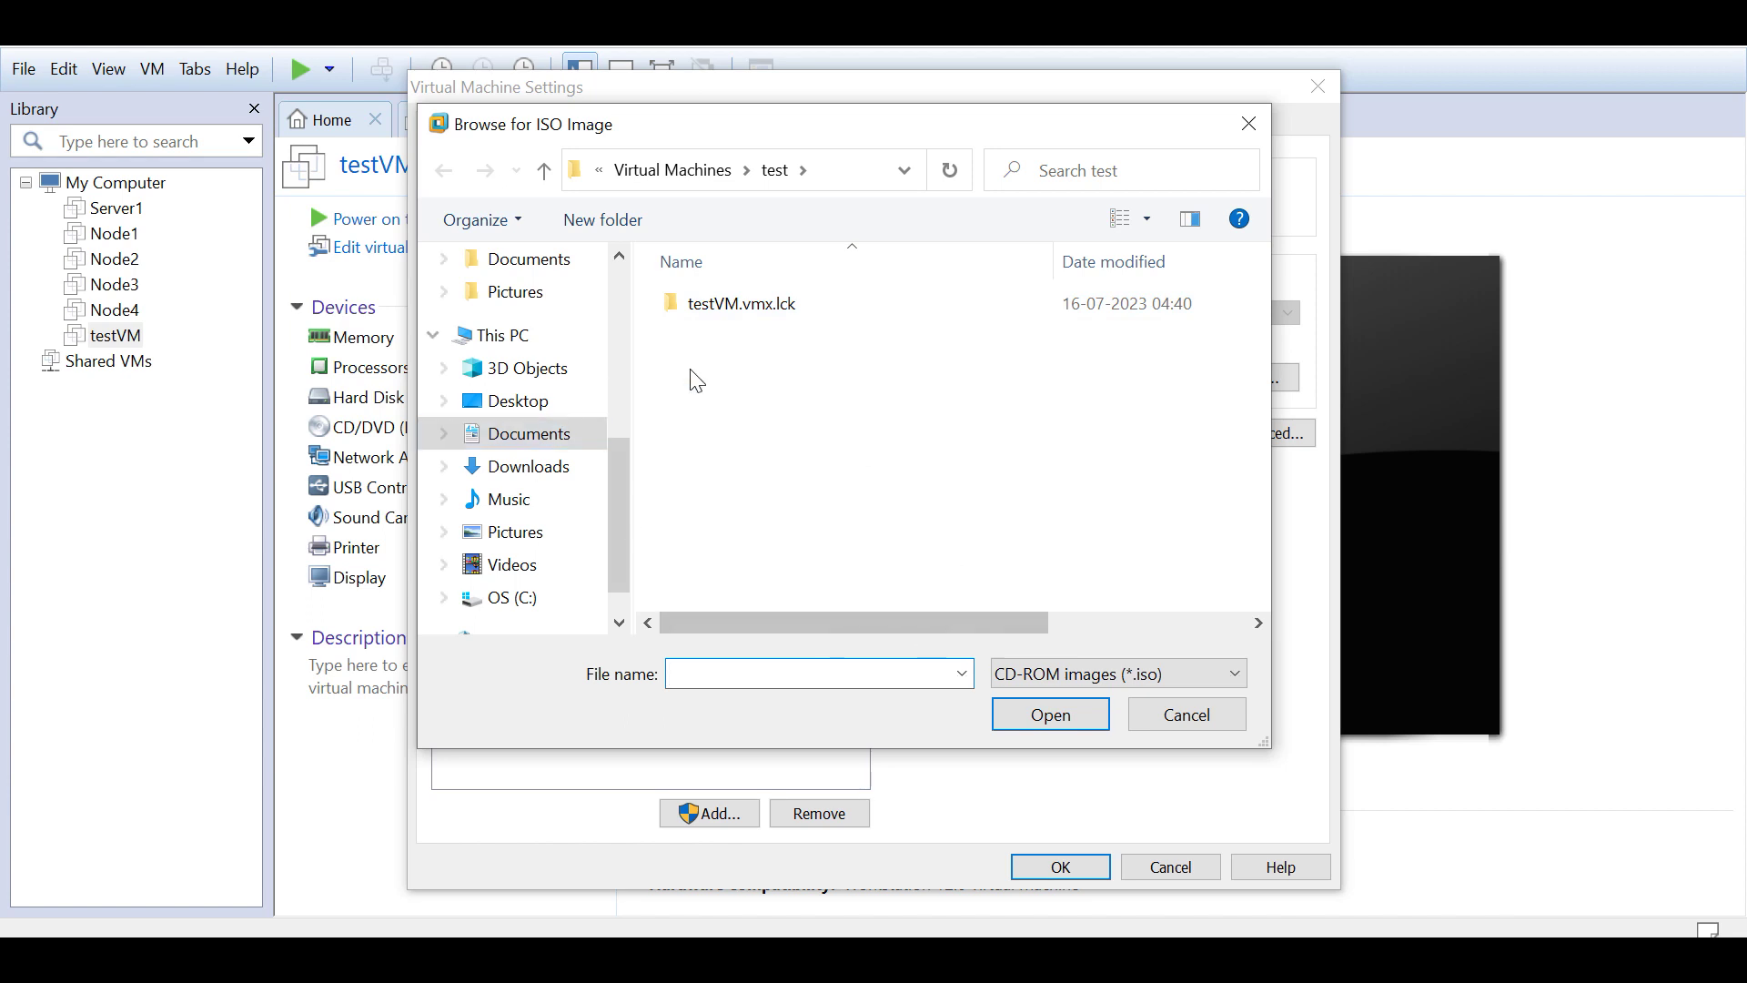
{"action": "left_click", "coordinate": [1174, 716]}
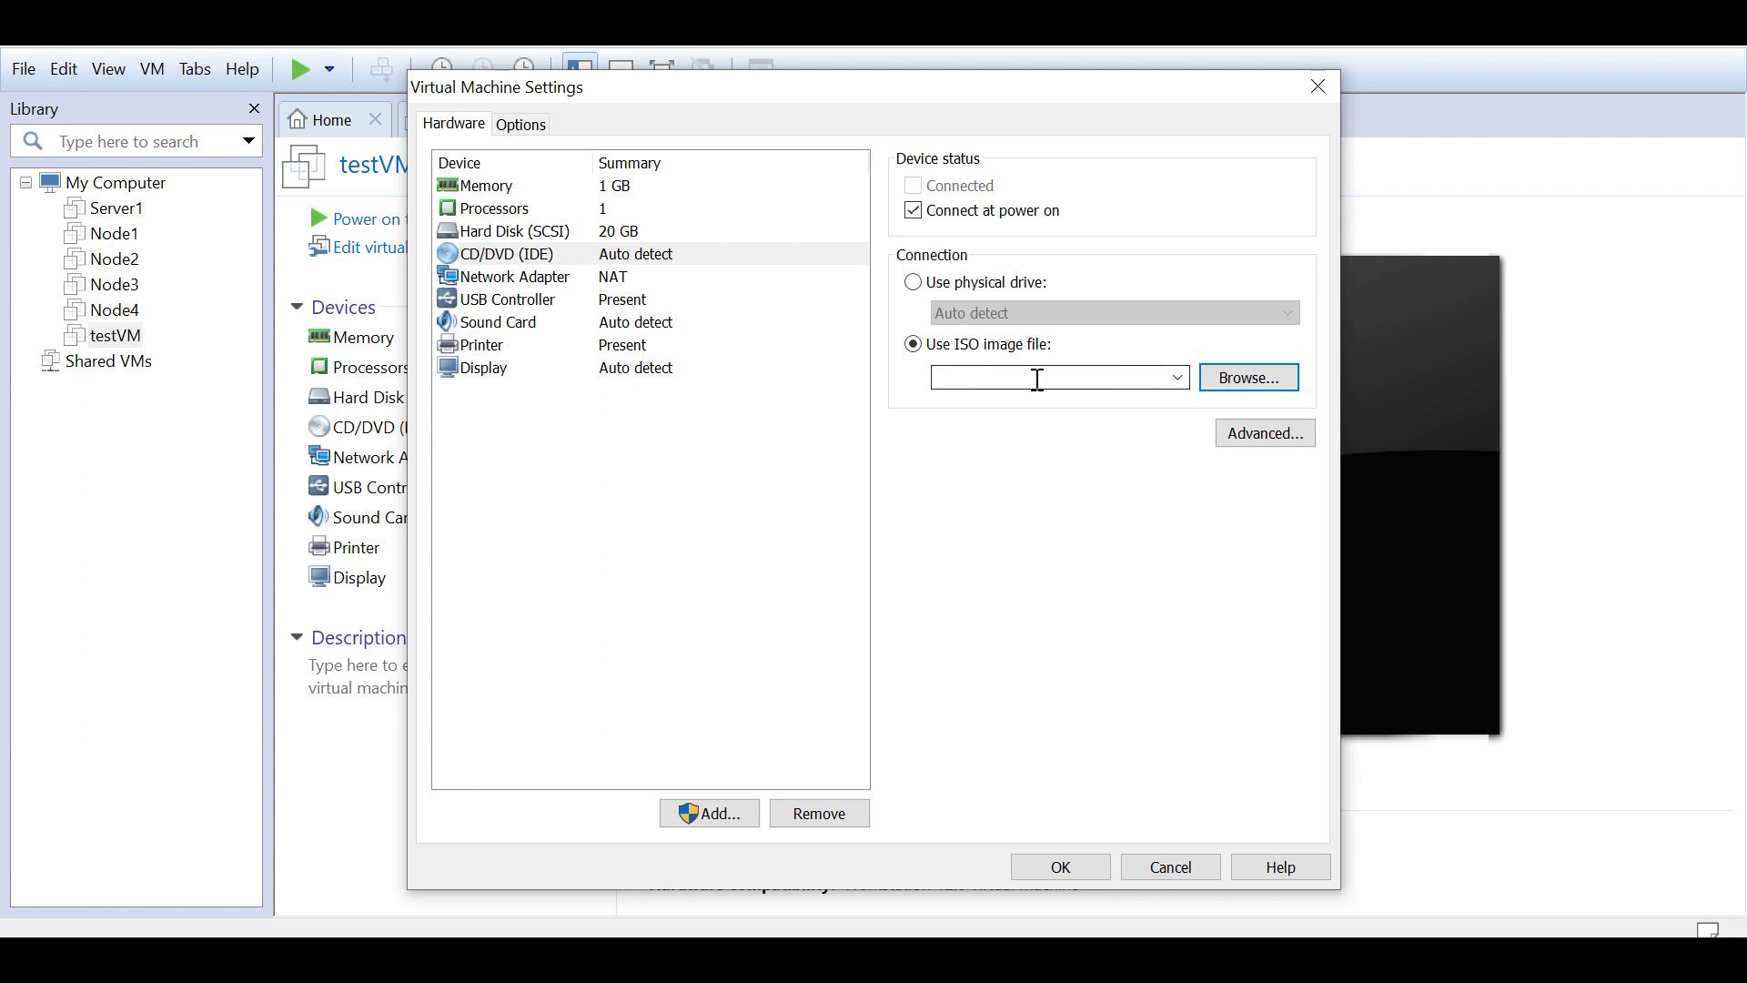
{"action": "left_click", "coordinate": [1174, 378]}
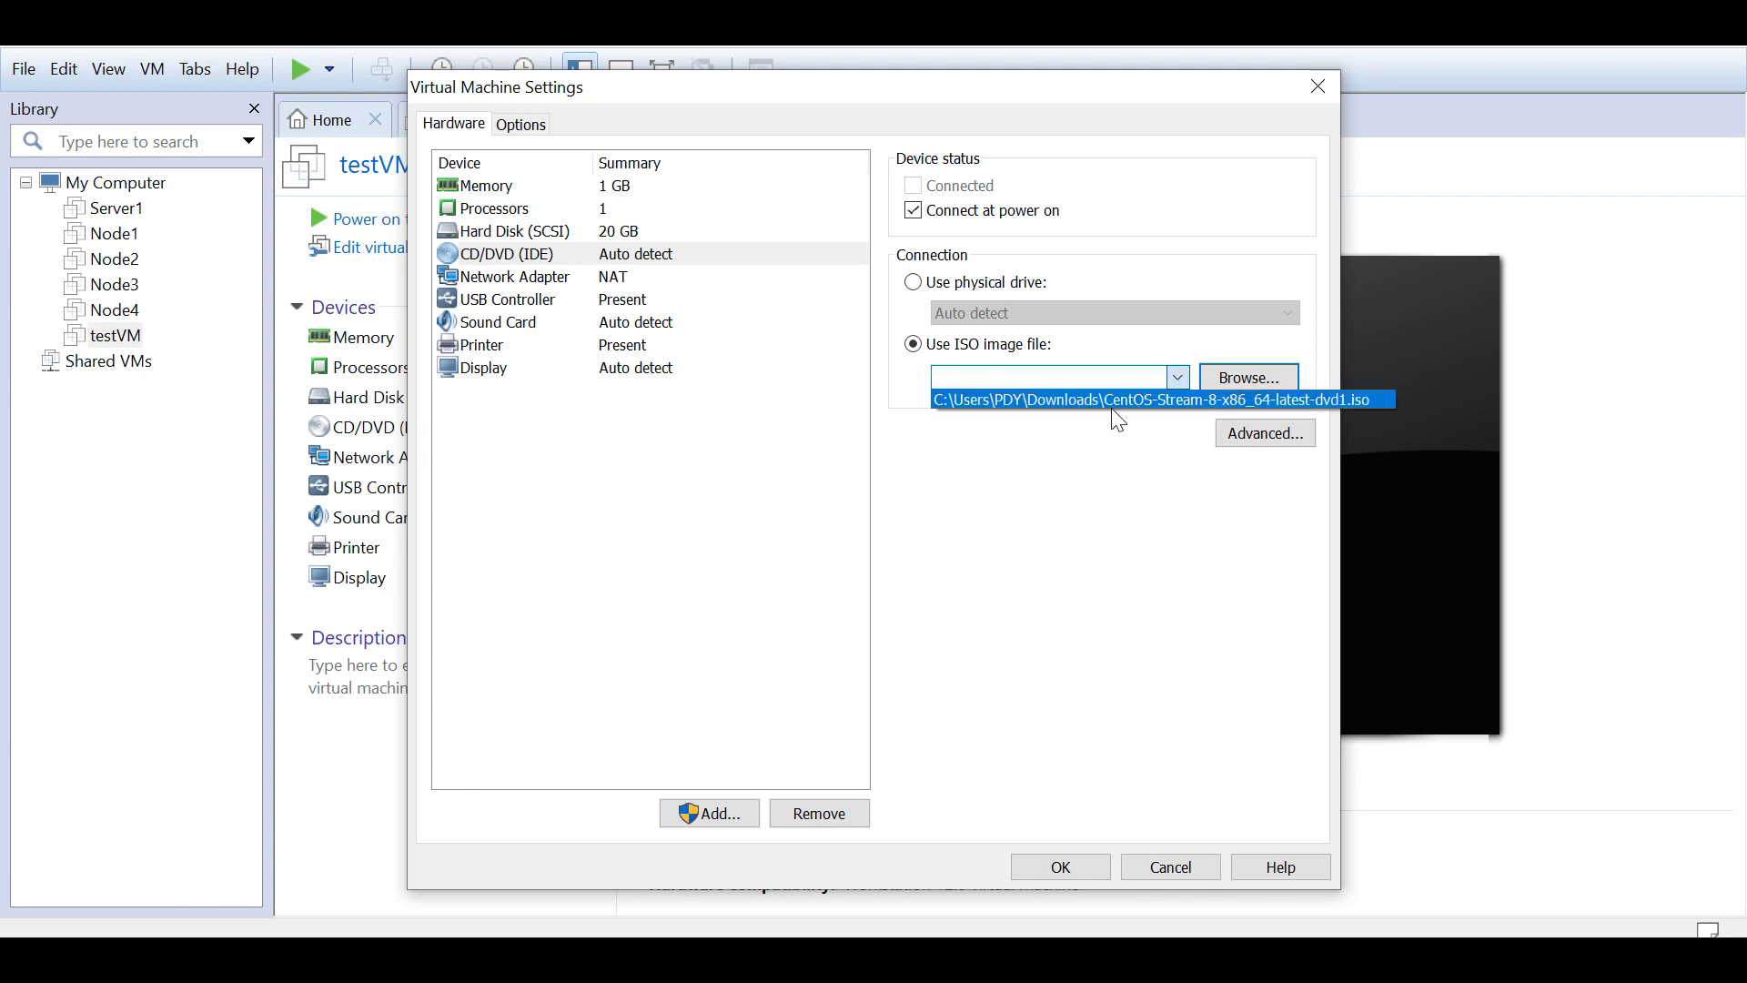
{"action": "left_click", "coordinate": [1206, 400]}
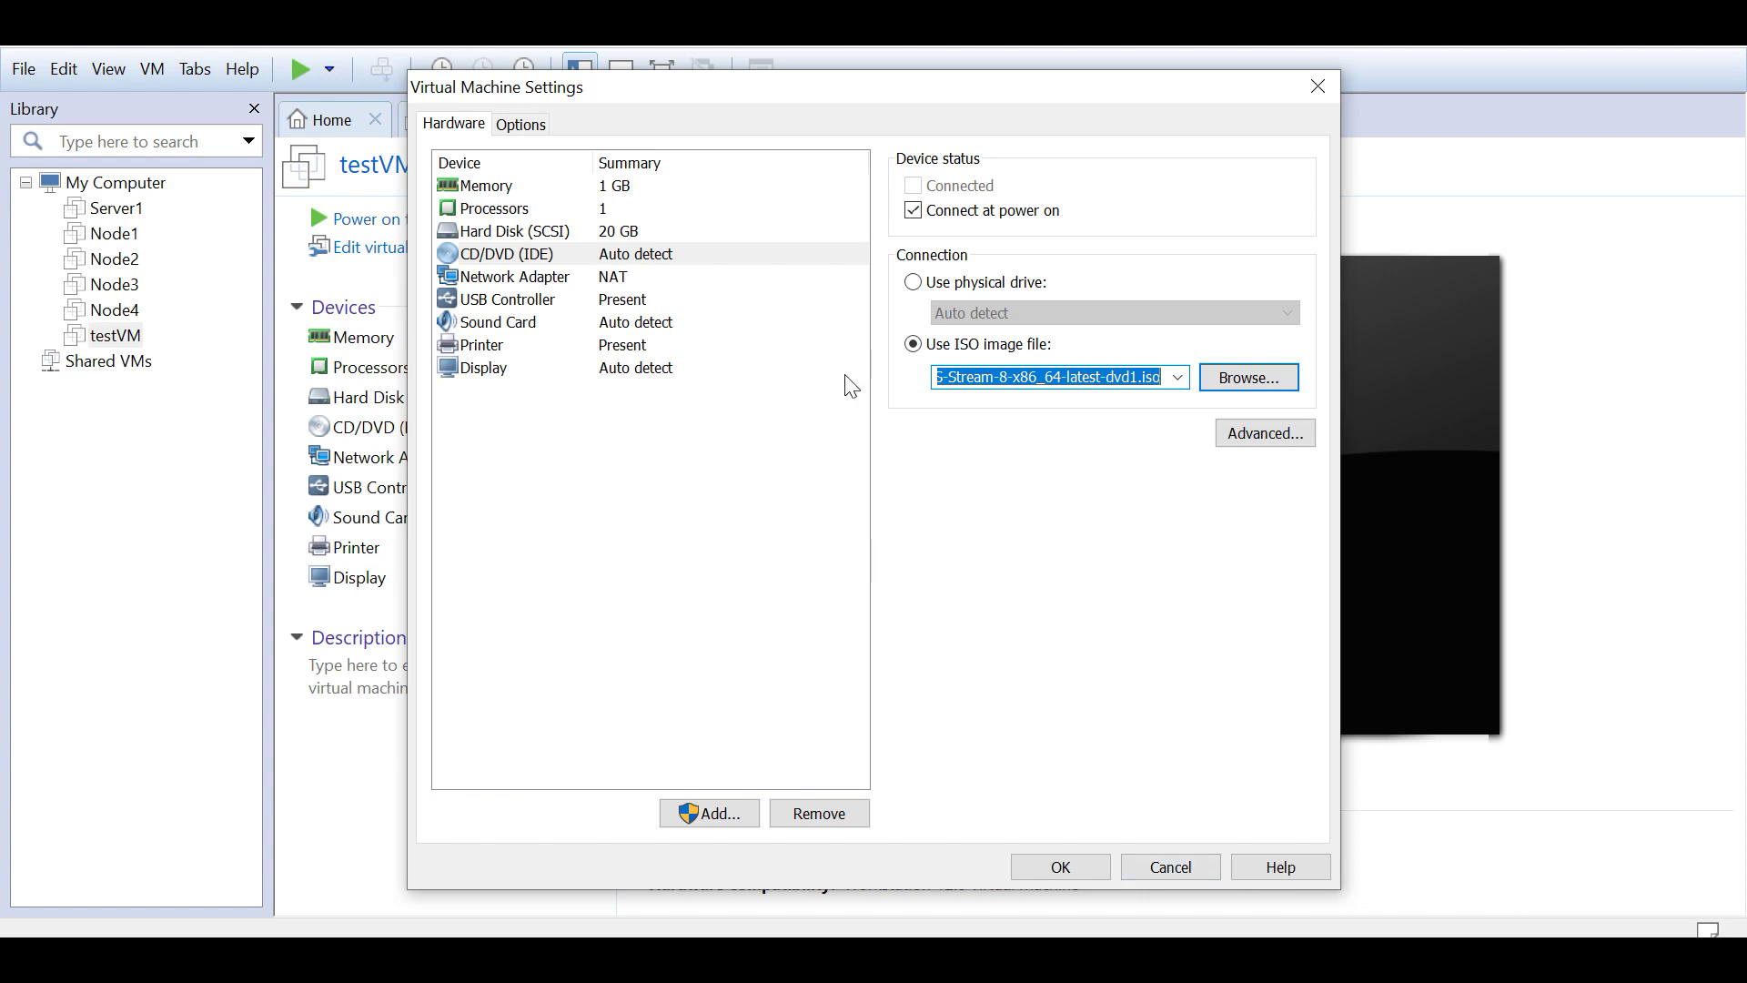
{"action": "left_click", "coordinate": [719, 444]}
{"action": "left_click", "coordinate": [559, 283]}
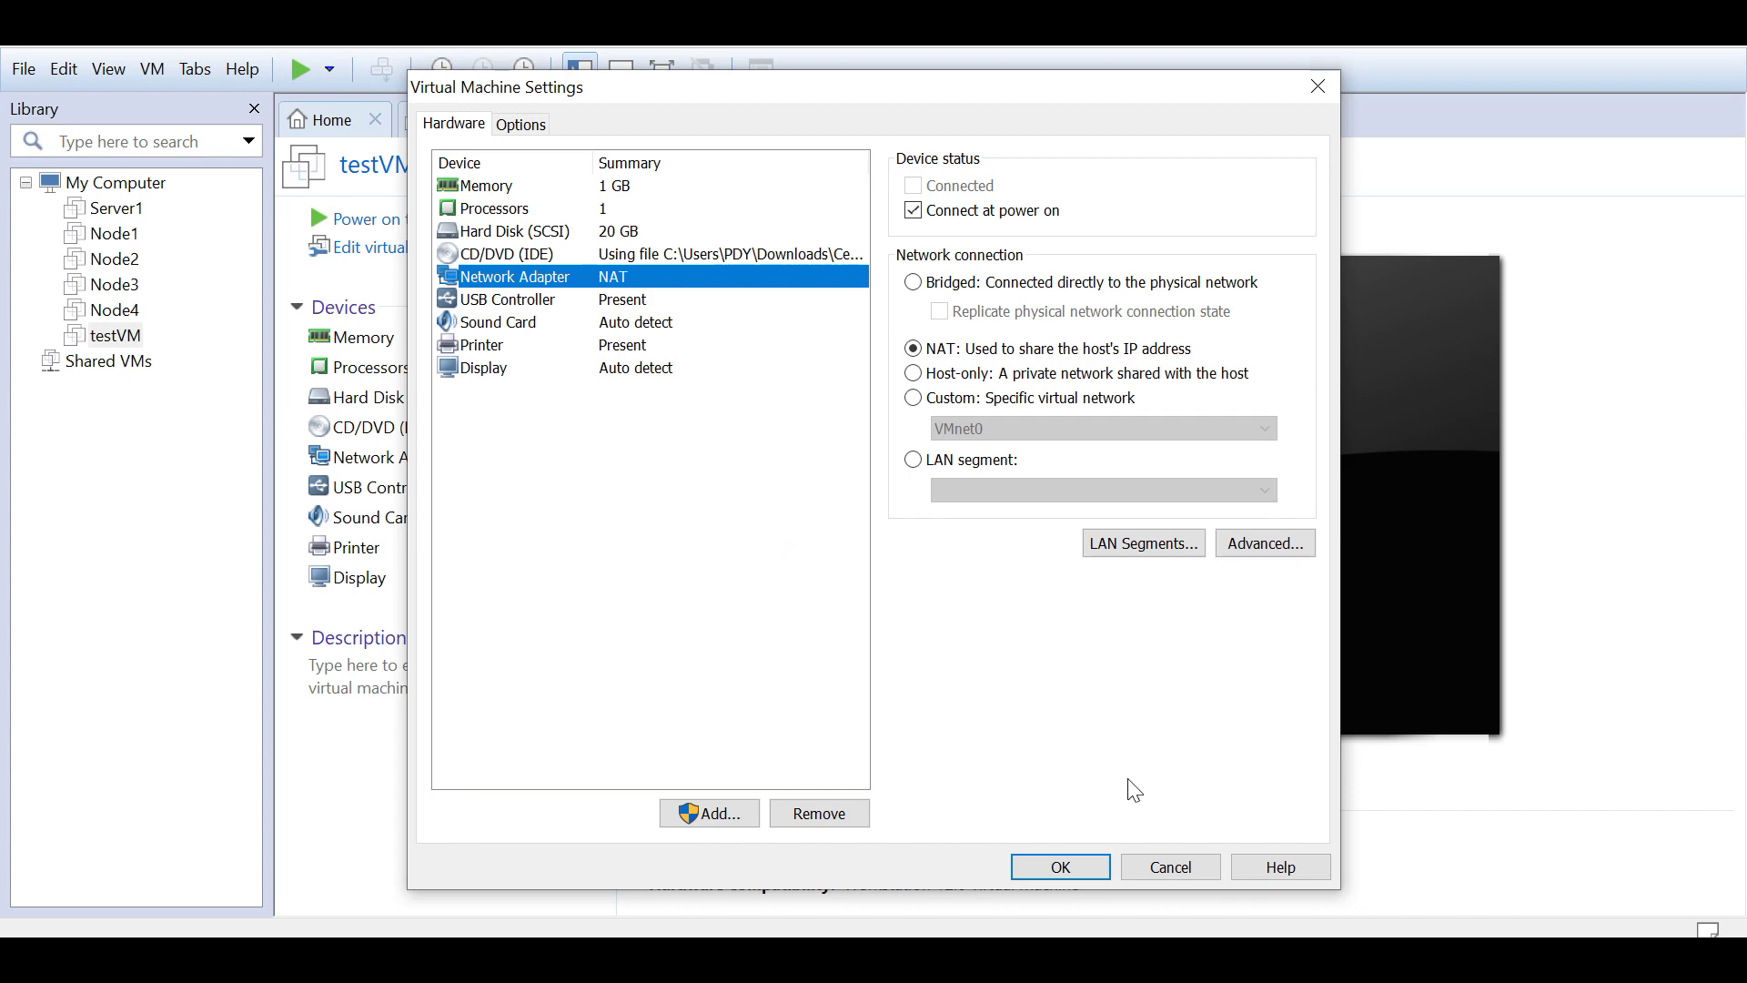
{"action": "left_click", "coordinate": [1170, 867]}
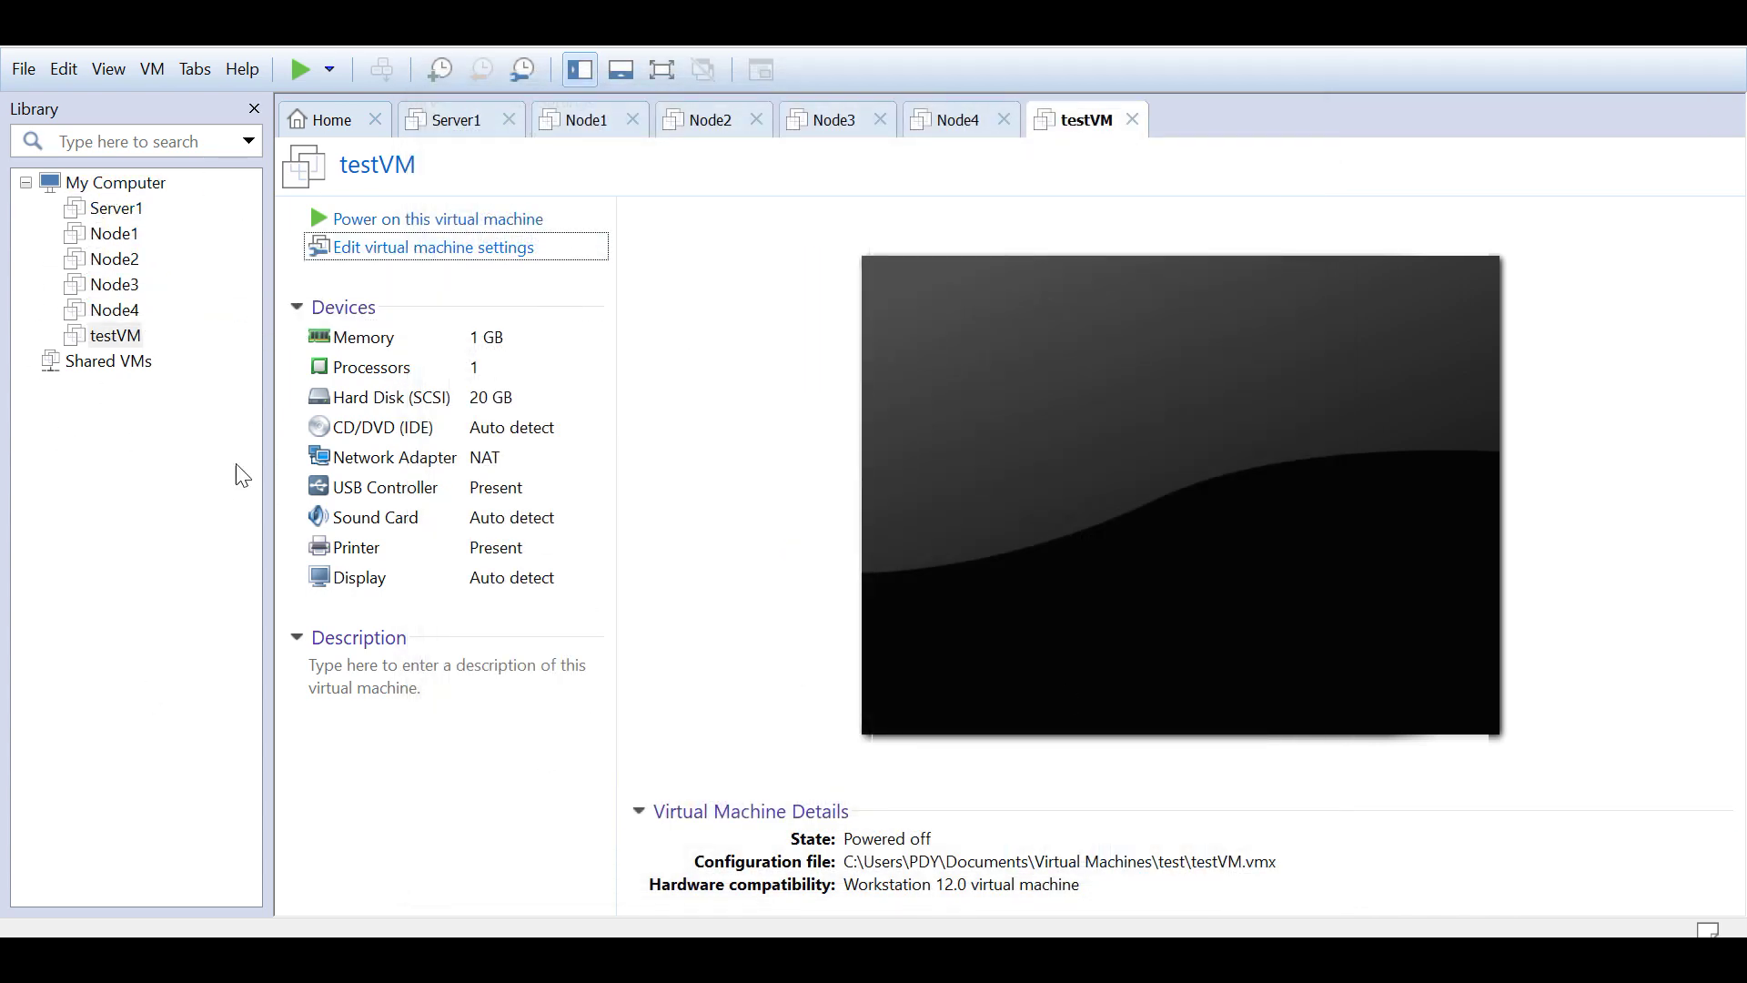
Step: Open the Virtual Network Editor, select VMnet8 and unlock editing with administrator approval
{"action": "left_click", "coordinate": [66, 71]}
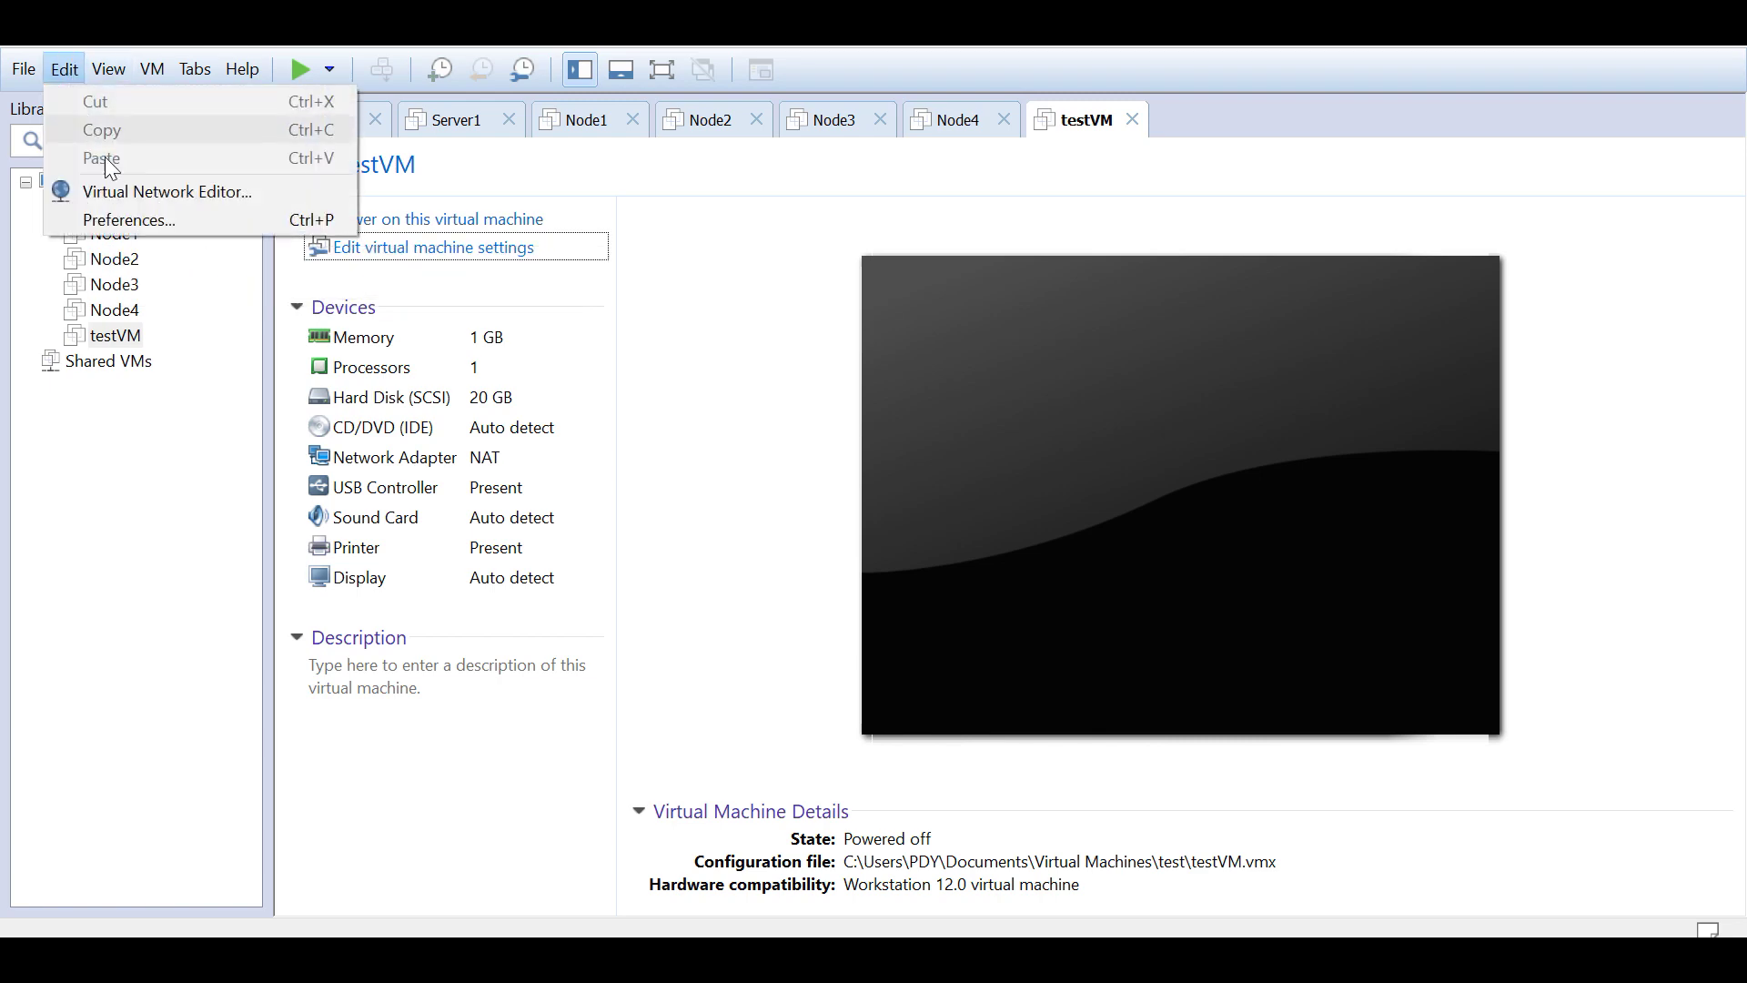
{"action": "left_click", "coordinate": [135, 193]}
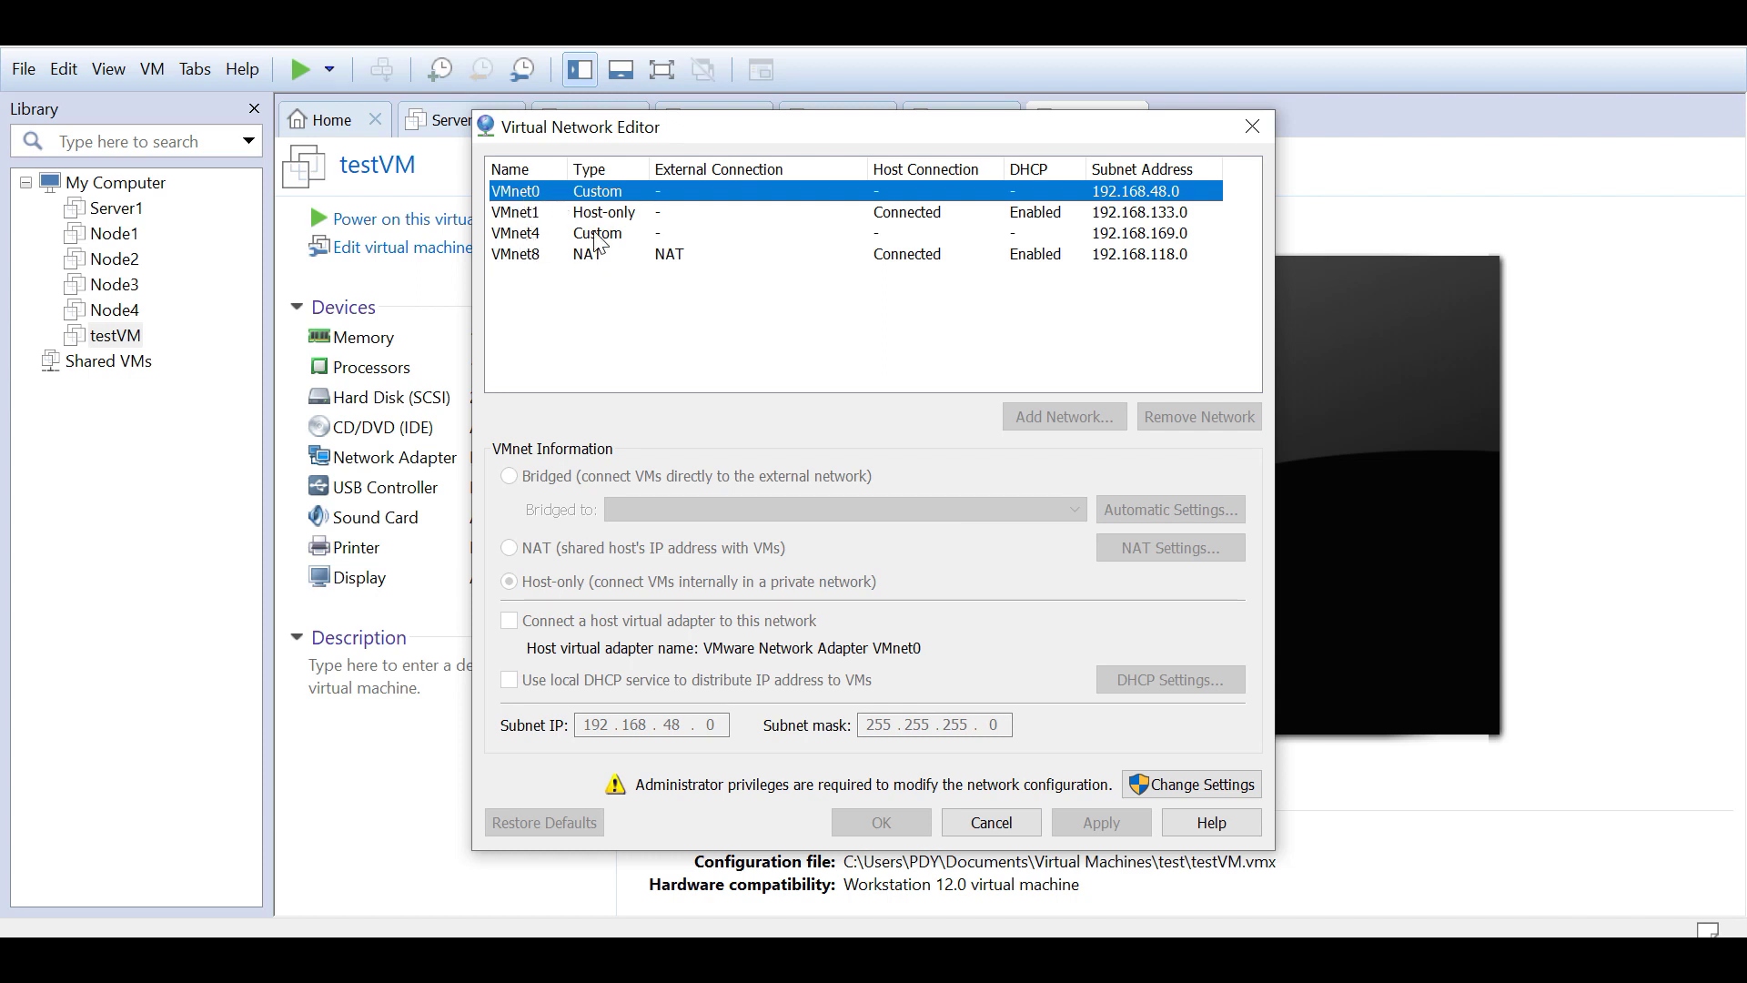
{"action": "left_click", "coordinate": [667, 334]}
{"action": "left_click", "coordinate": [536, 262]}
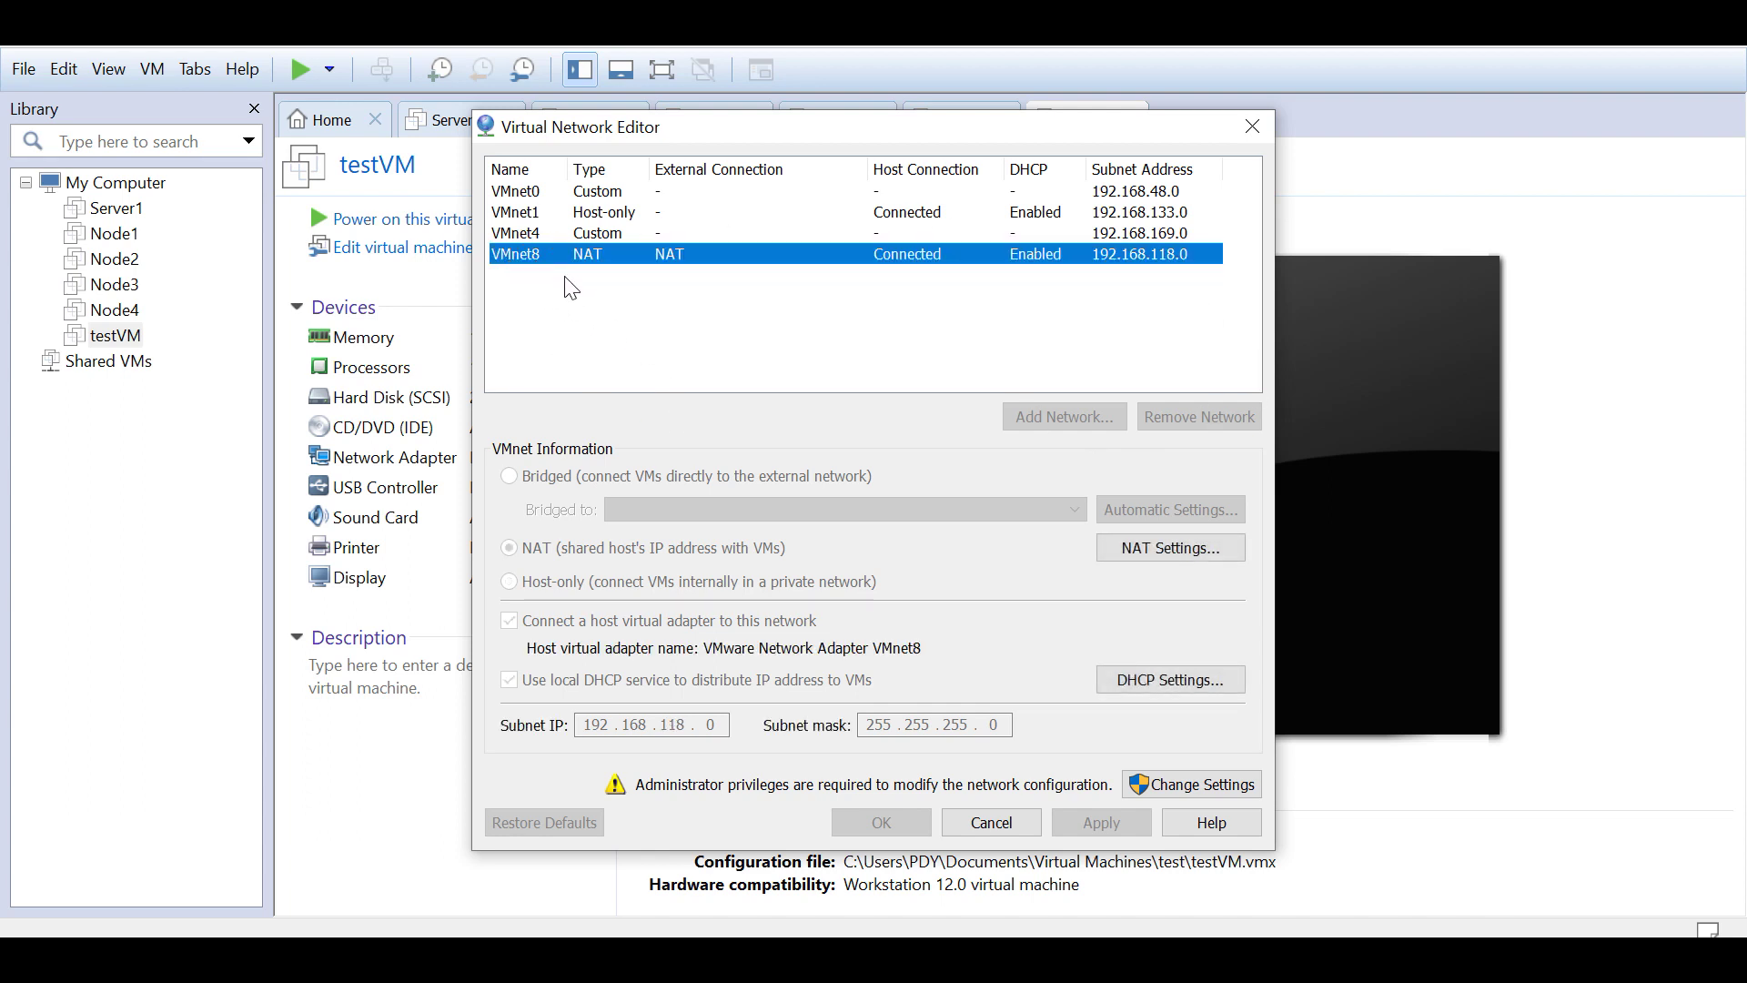
{"action": "left_click", "coordinate": [1193, 791]}
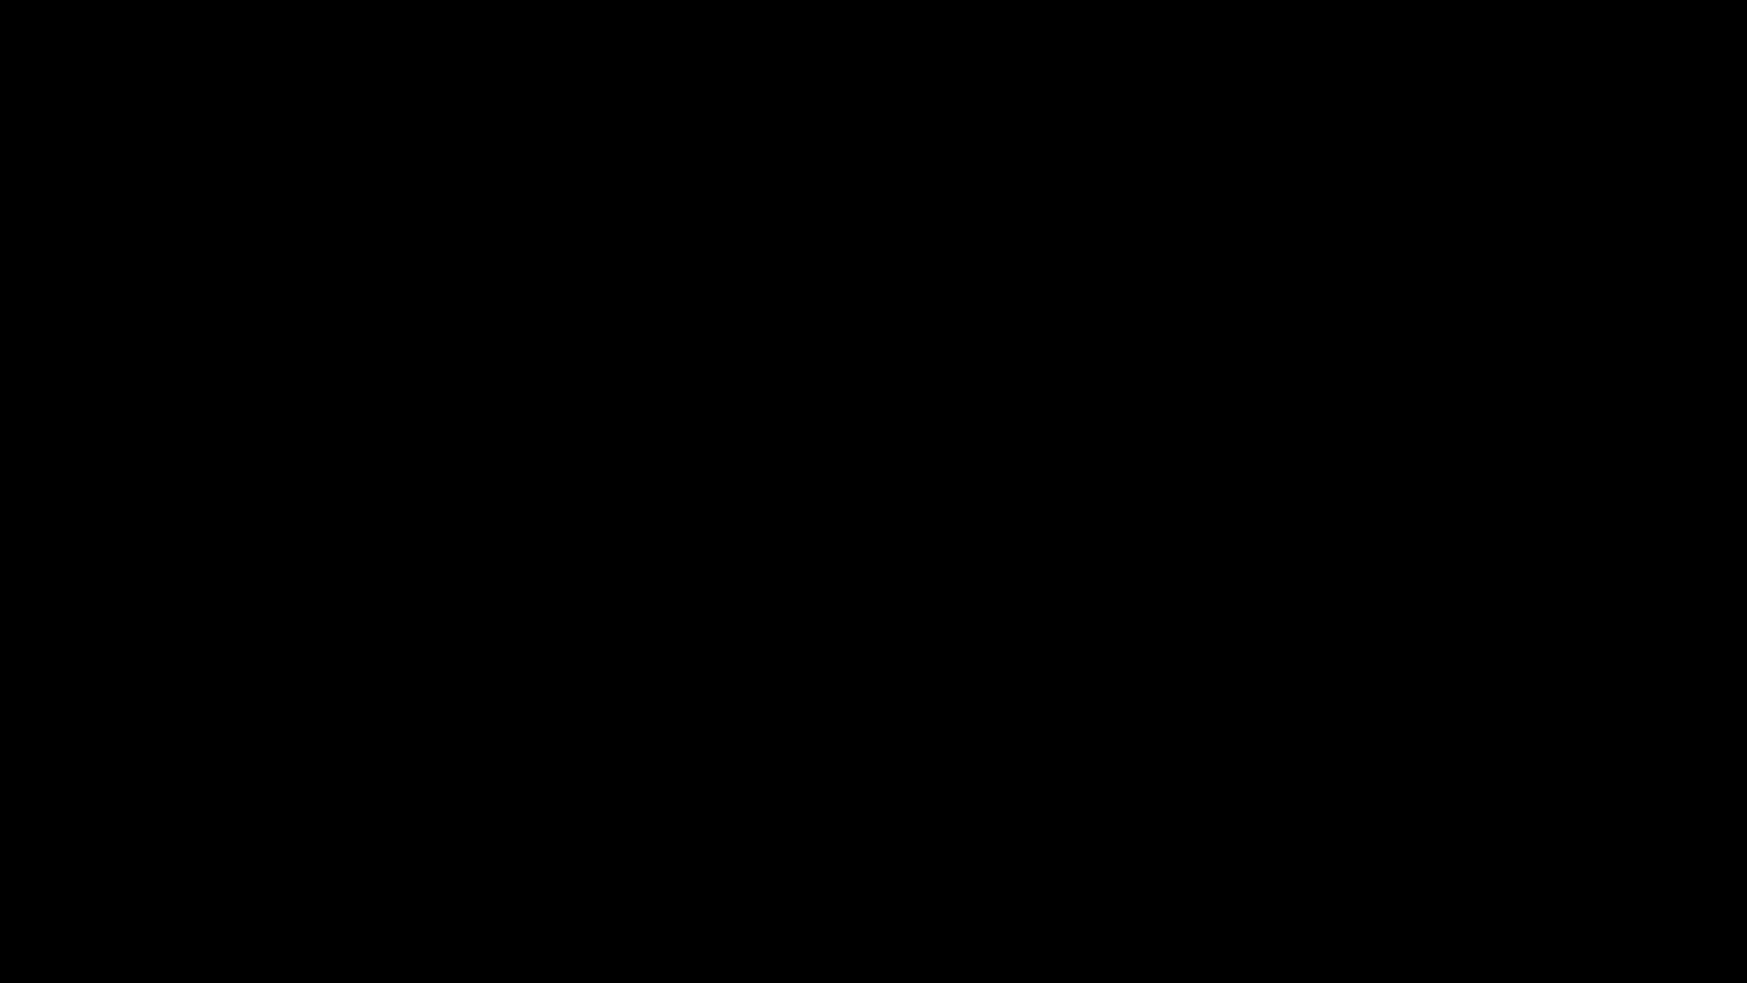
{"action": "left_click", "coordinate": [733, 679]}
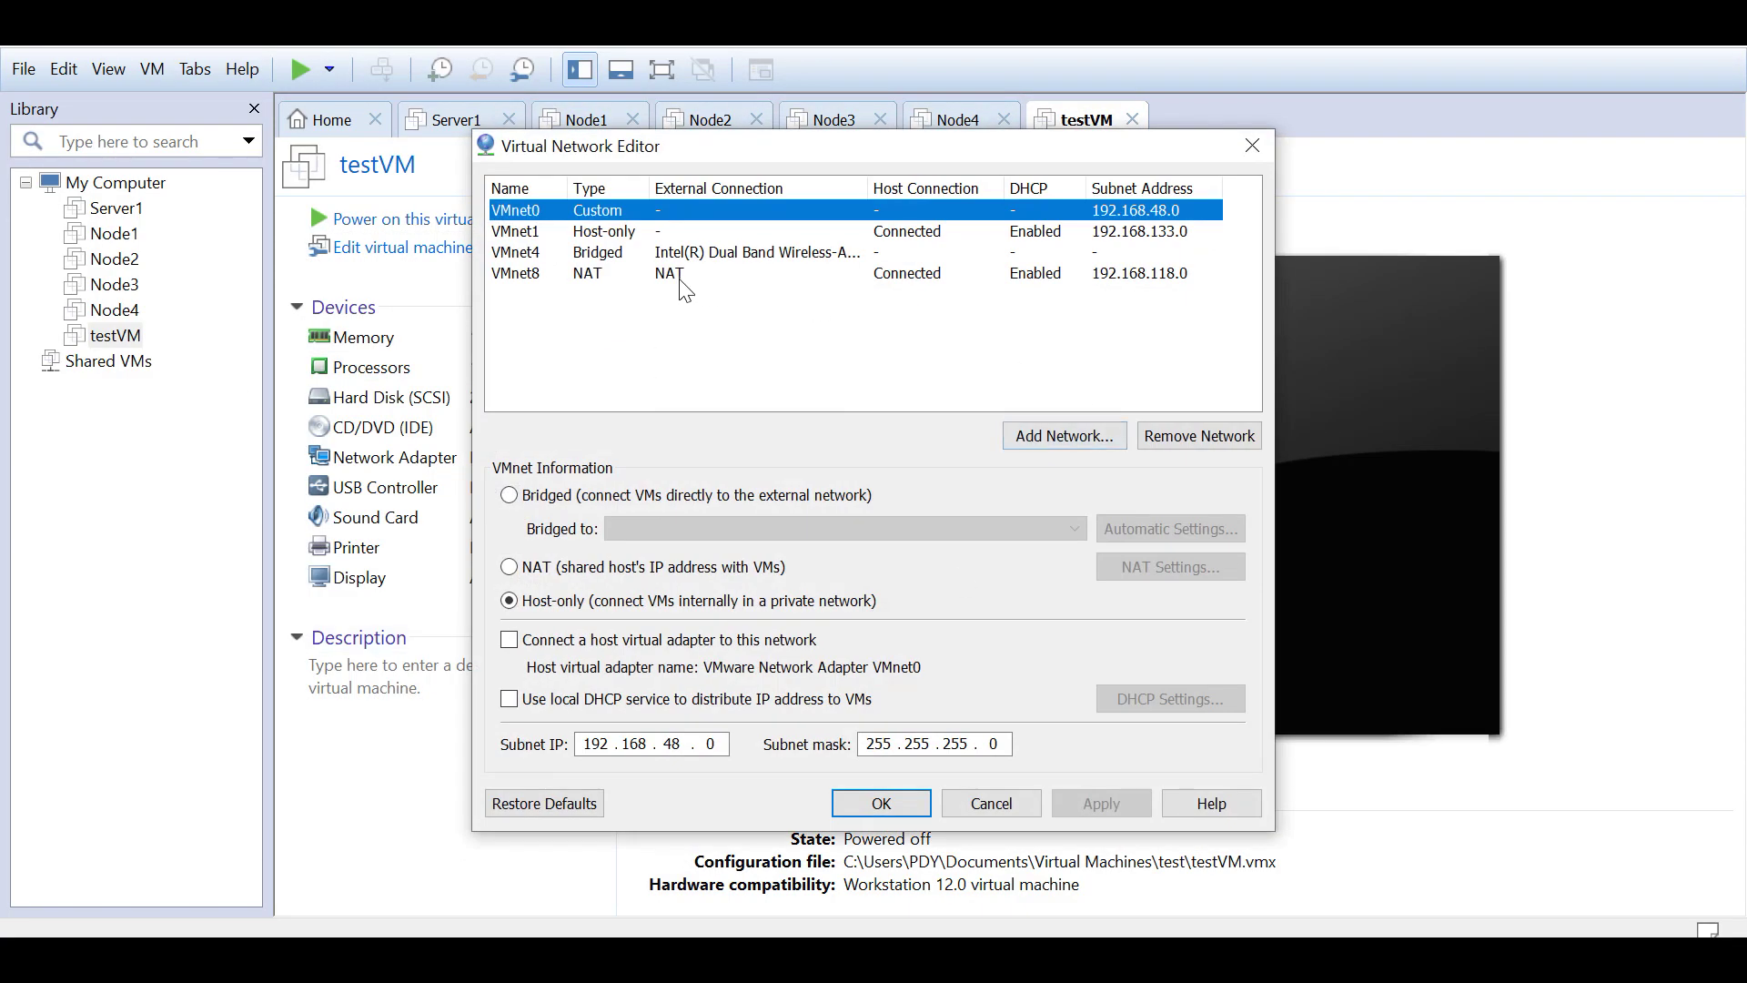
Step: Add a VMnet9 network and try making it NAT, dismissing the one-NAT-network error
{"action": "left_click", "coordinate": [536, 292]}
{"action": "left_click", "coordinate": [534, 274]}
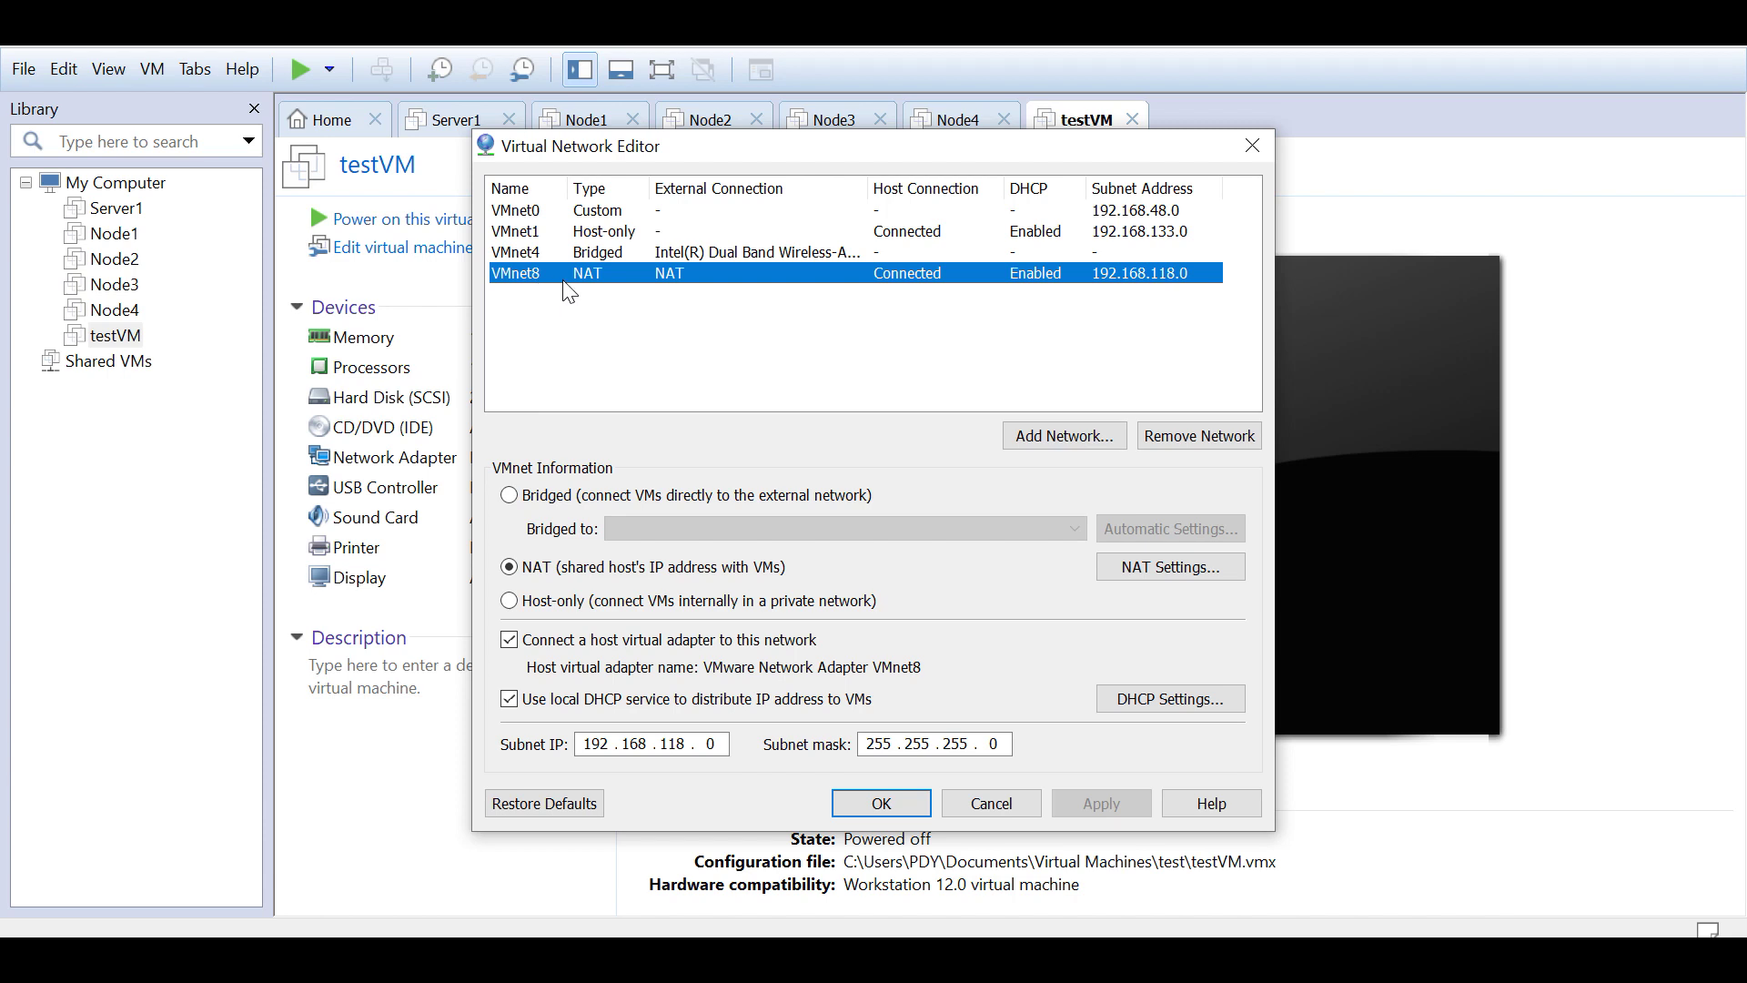
{"action": "left_click", "coordinate": [1039, 434]}
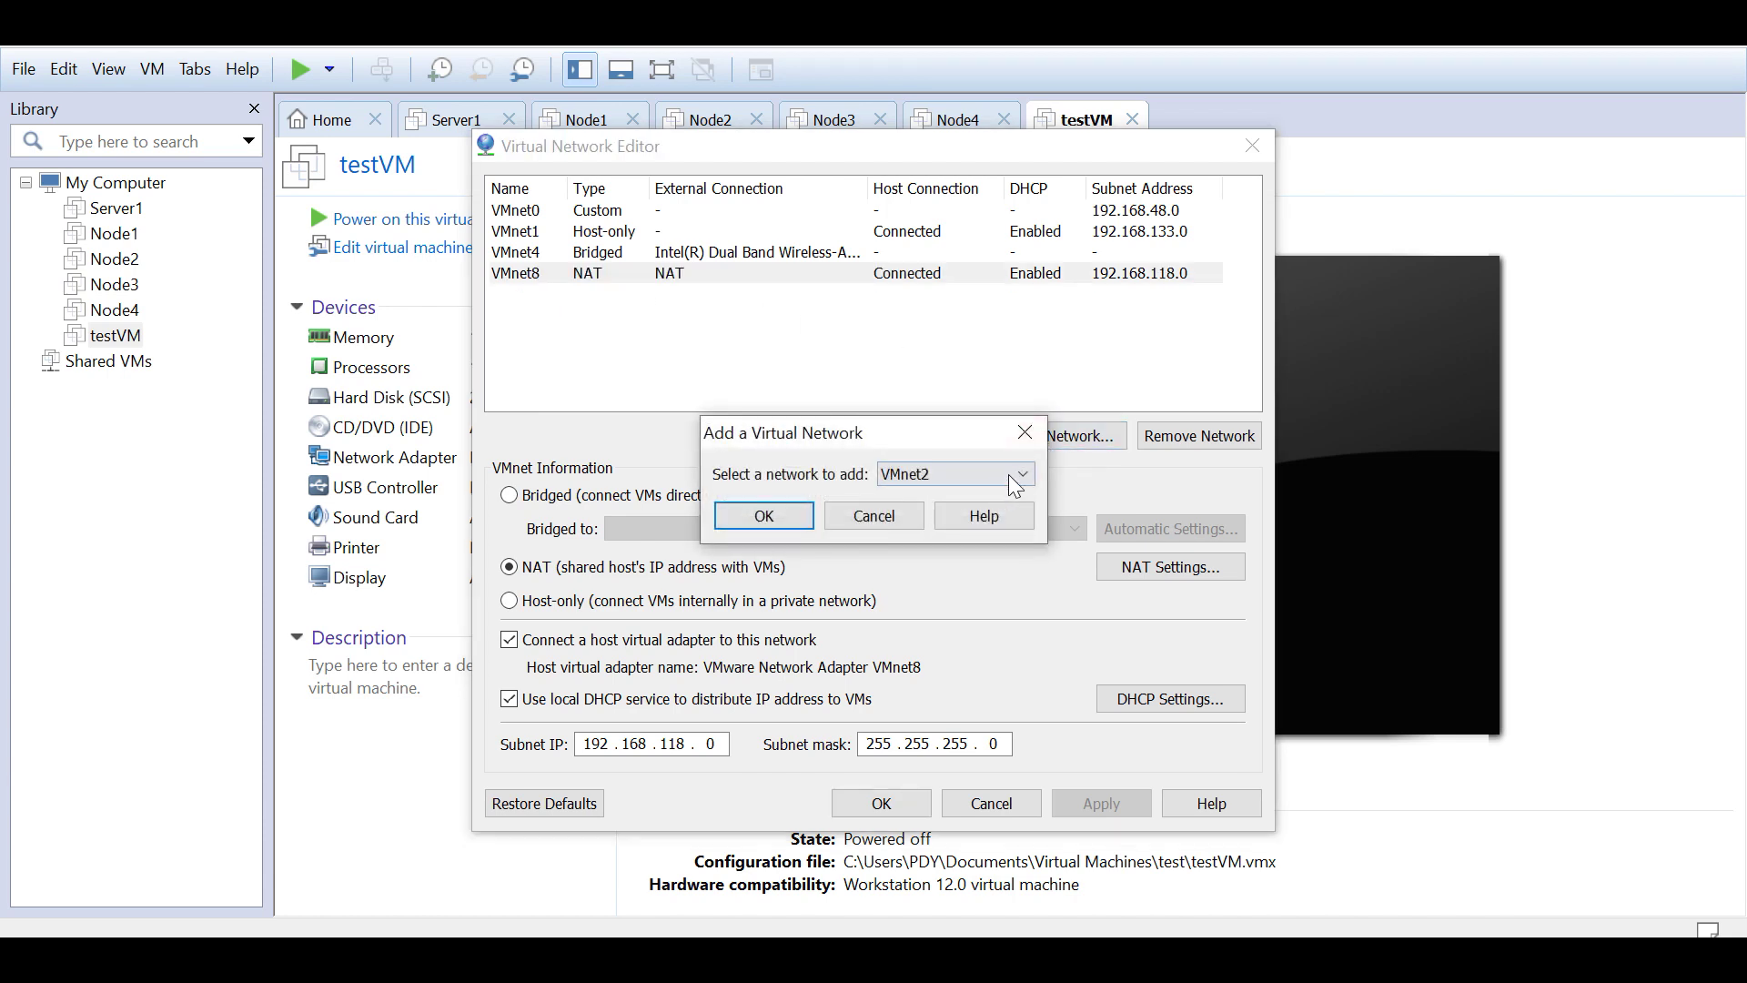
{"action": "left_click", "coordinate": [1021, 474]}
{"action": "key", "text": "Escape"}
{"action": "key", "text": "End"}
{"action": "left_click", "coordinate": [764, 515]}
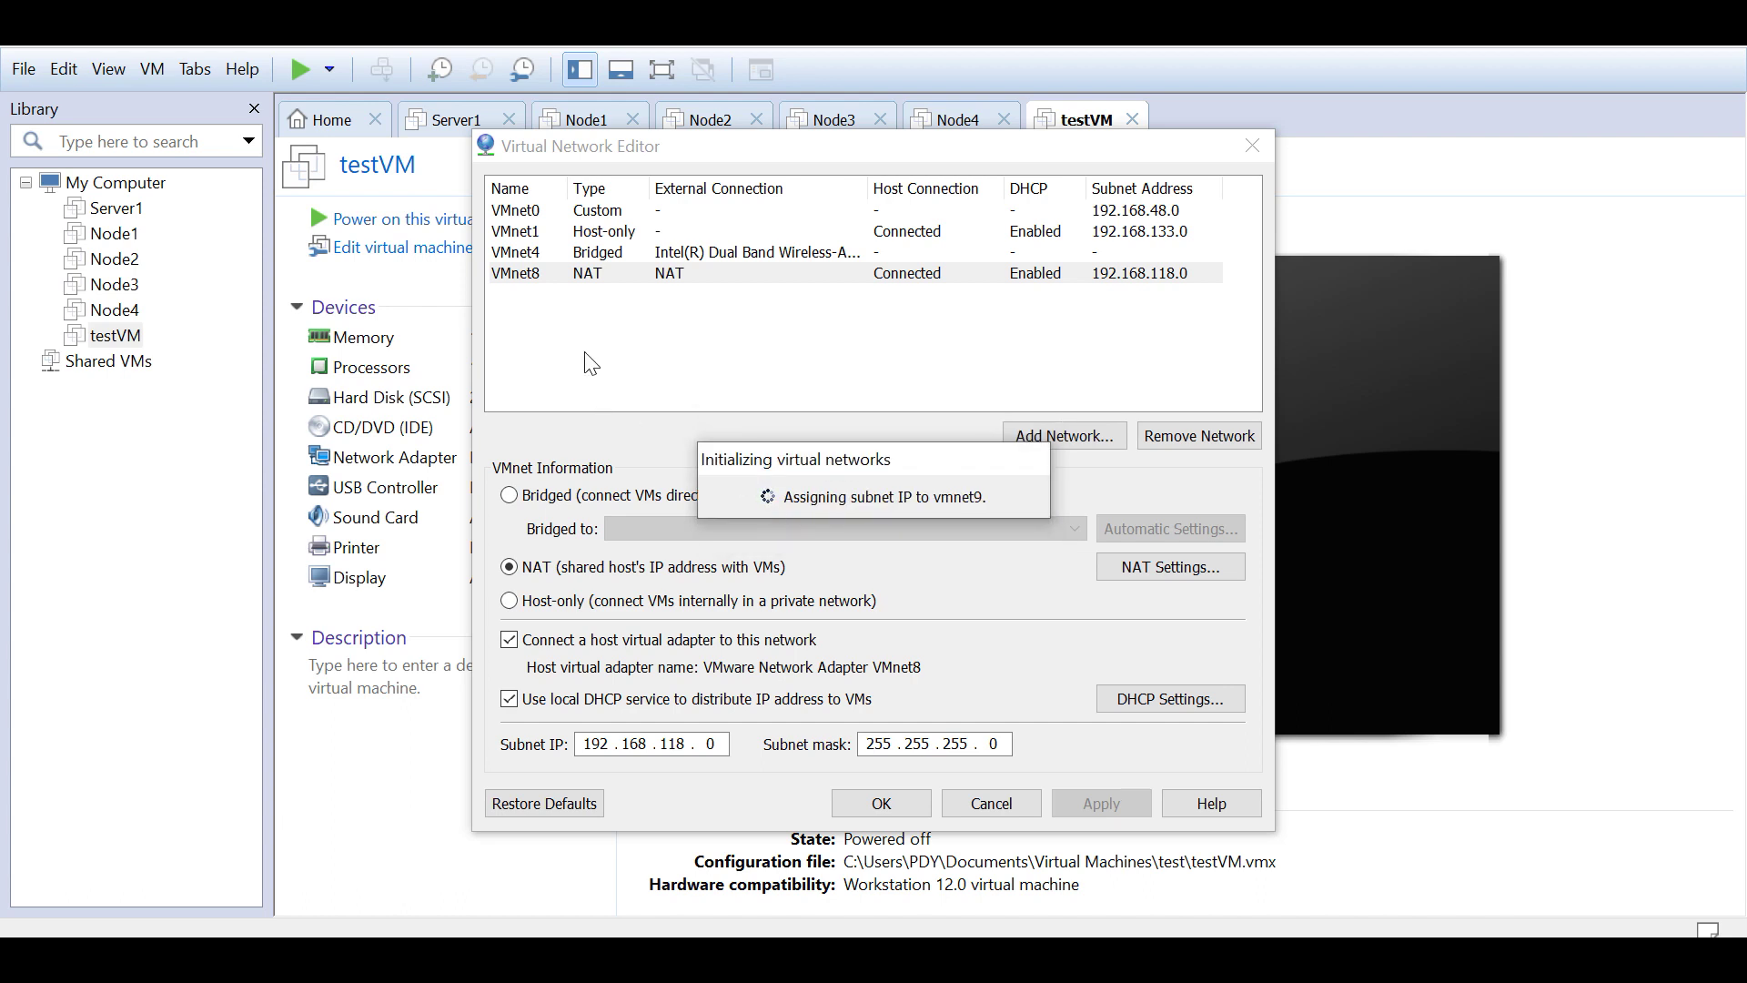
{"action": "left_click", "coordinate": [524, 302]}
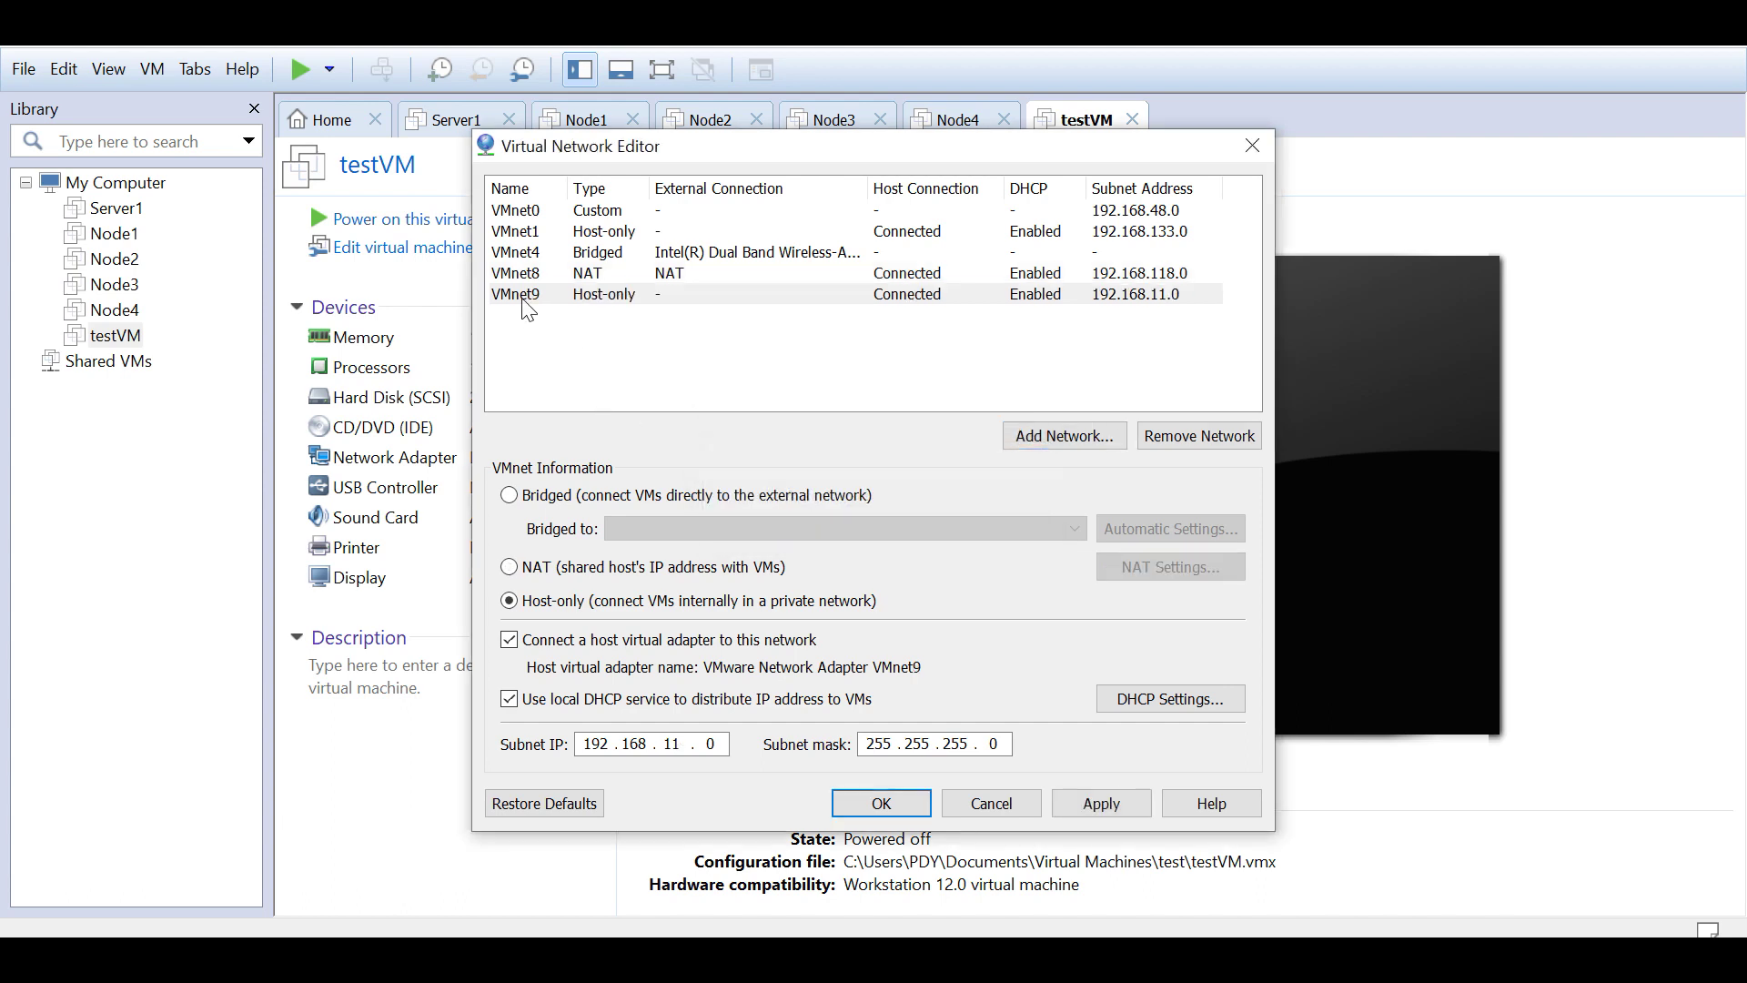
{"action": "left_click", "coordinate": [509, 567]}
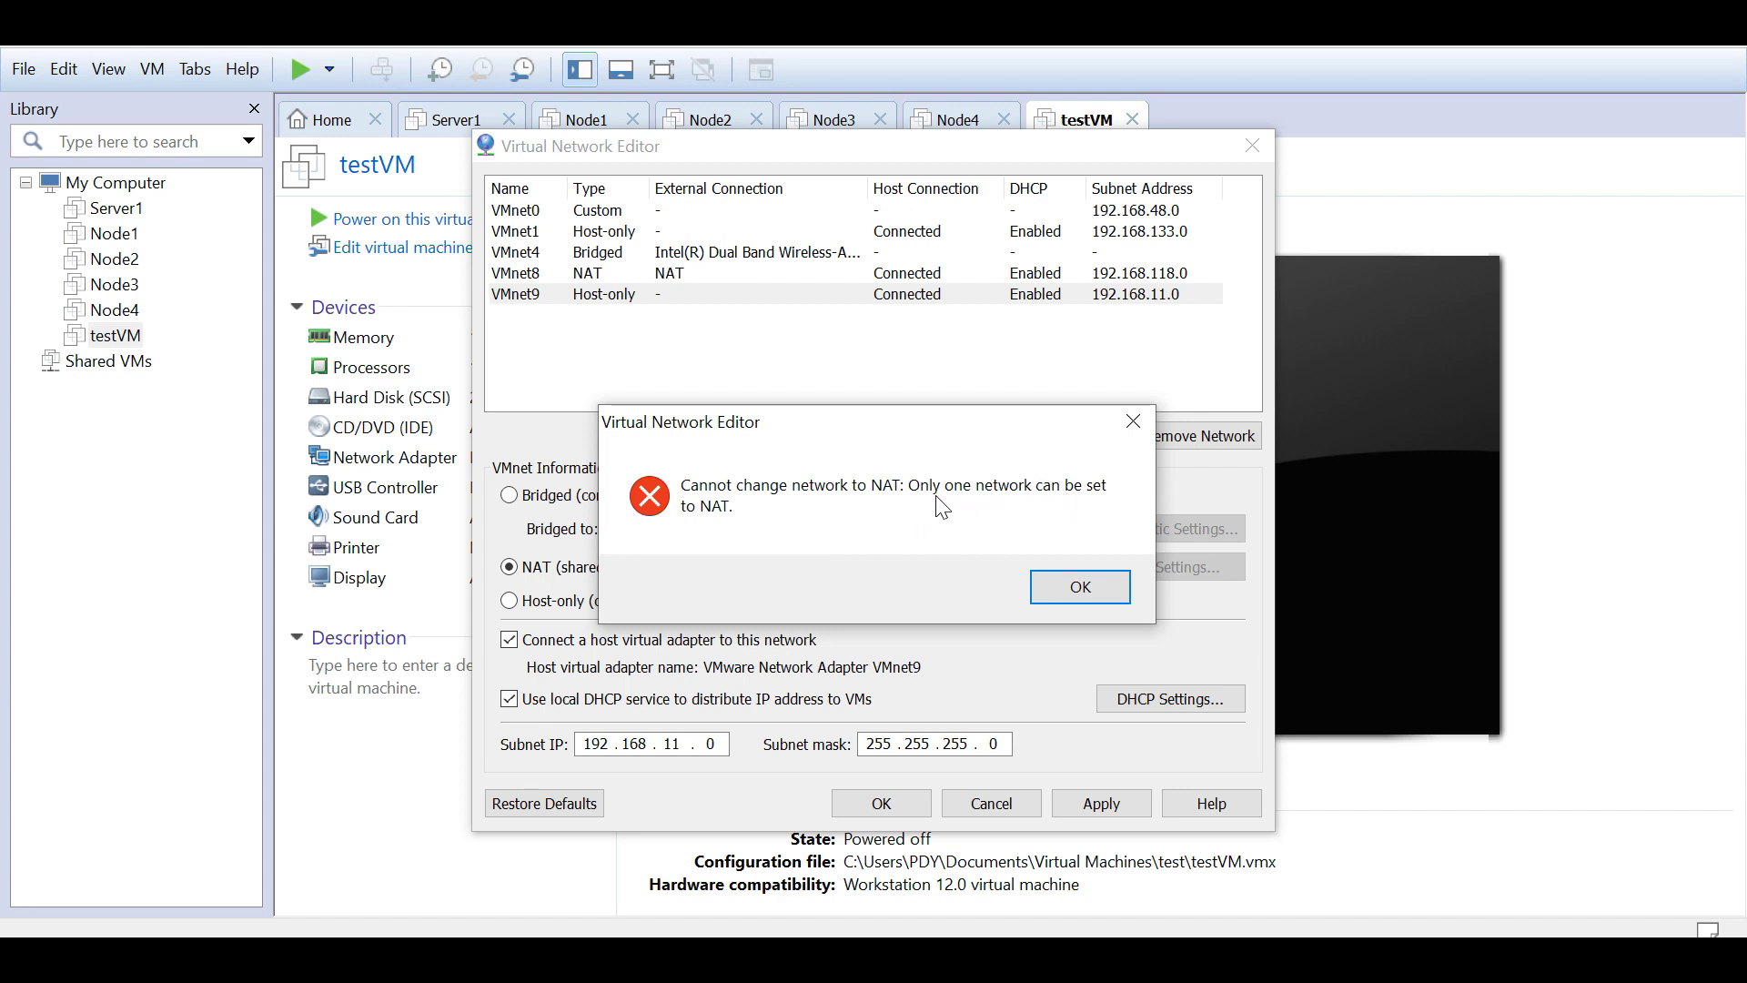
{"action": "left_click", "coordinate": [1133, 421]}
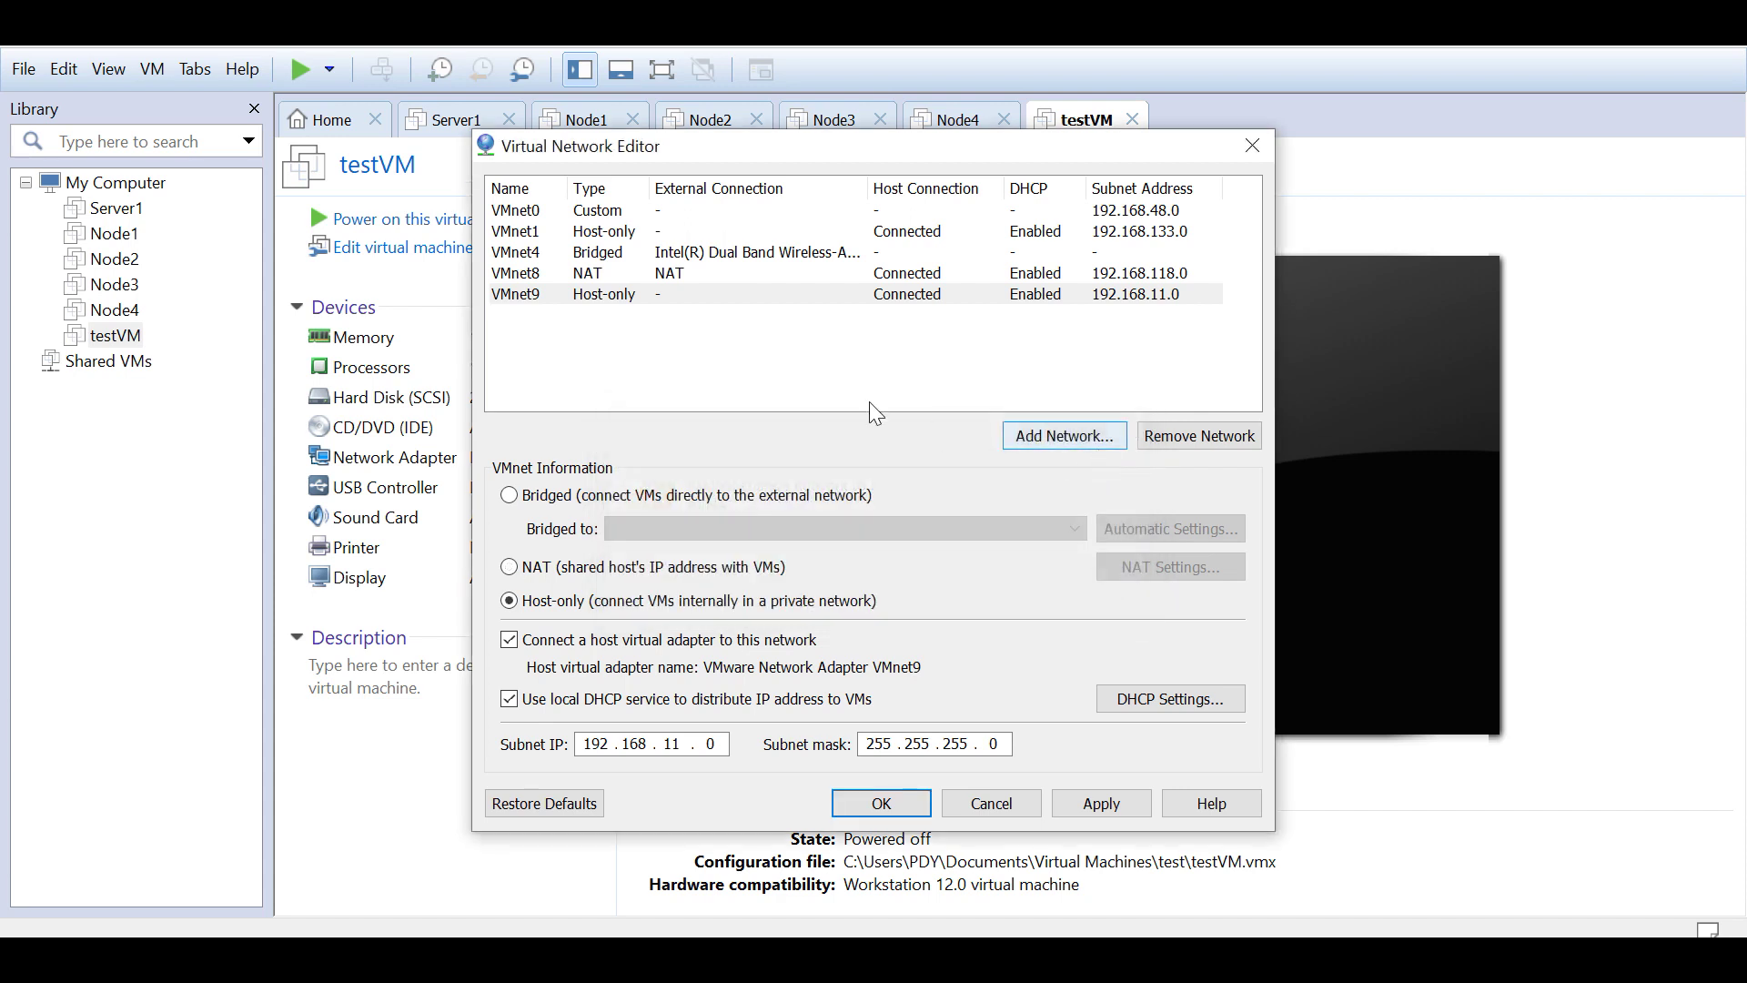
Step: Remove VMnet9, reselect VMnet8 and close the editor without saving
{"action": "left_click", "coordinate": [600, 274]}
{"action": "left_click", "coordinate": [598, 296]}
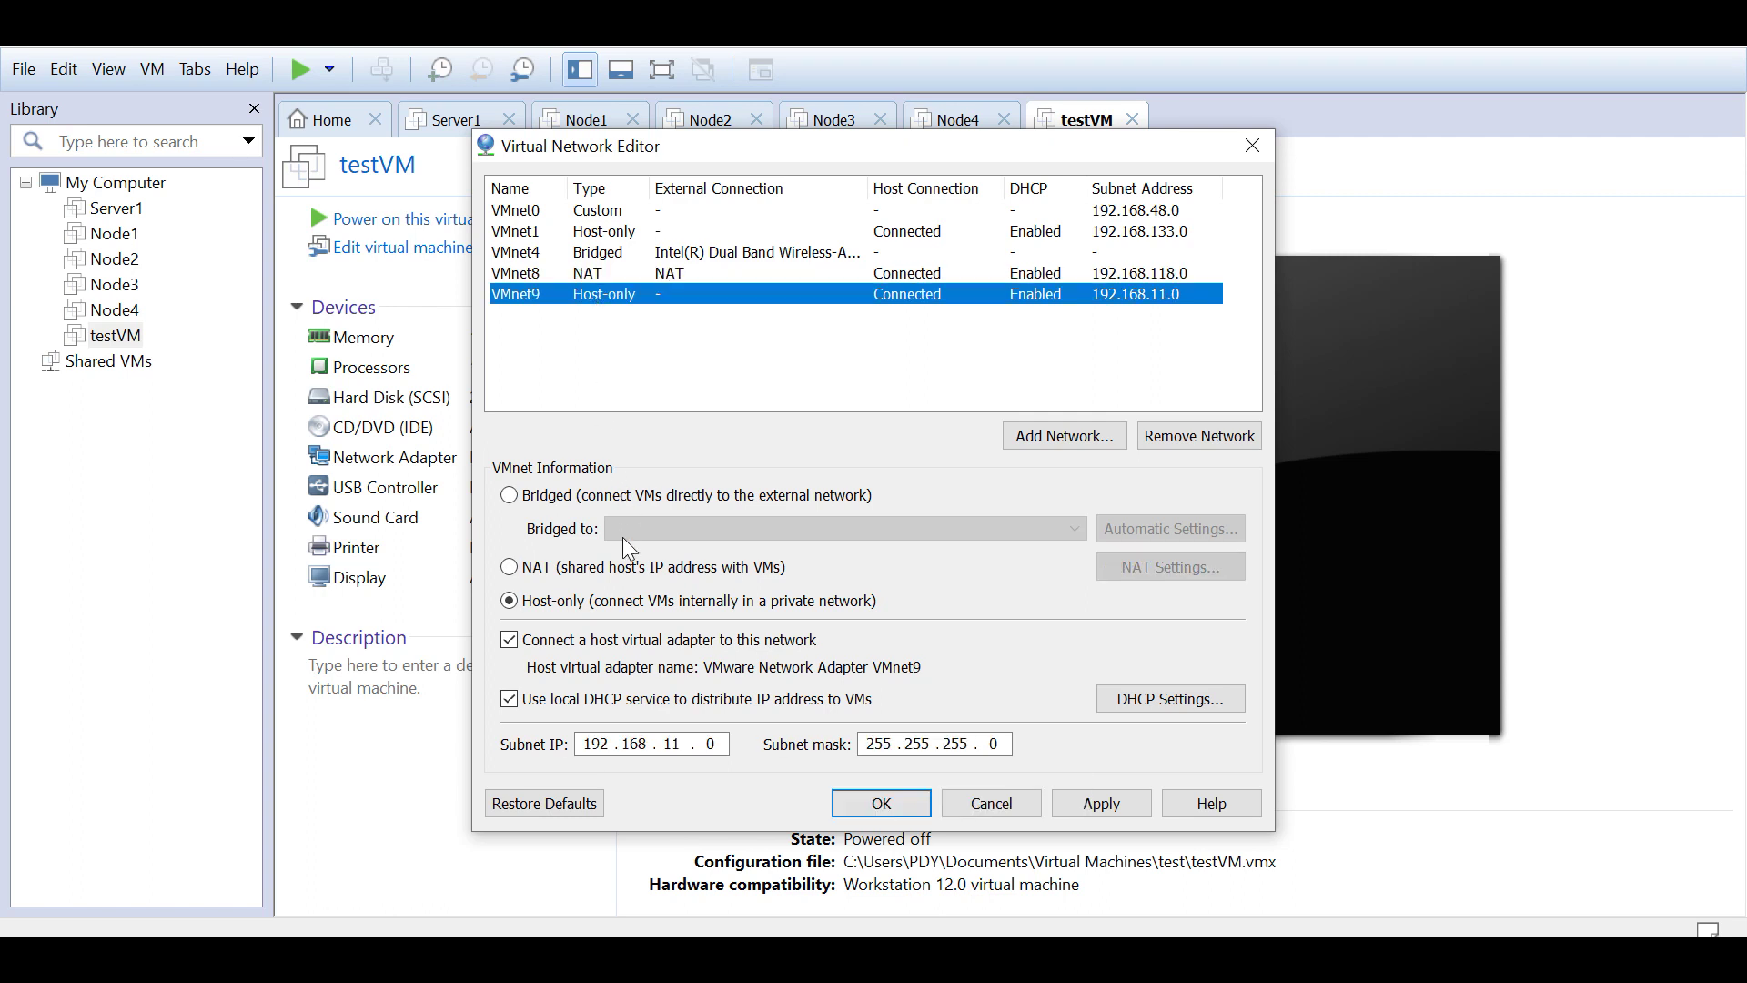
{"action": "left_click", "coordinate": [1201, 435]}
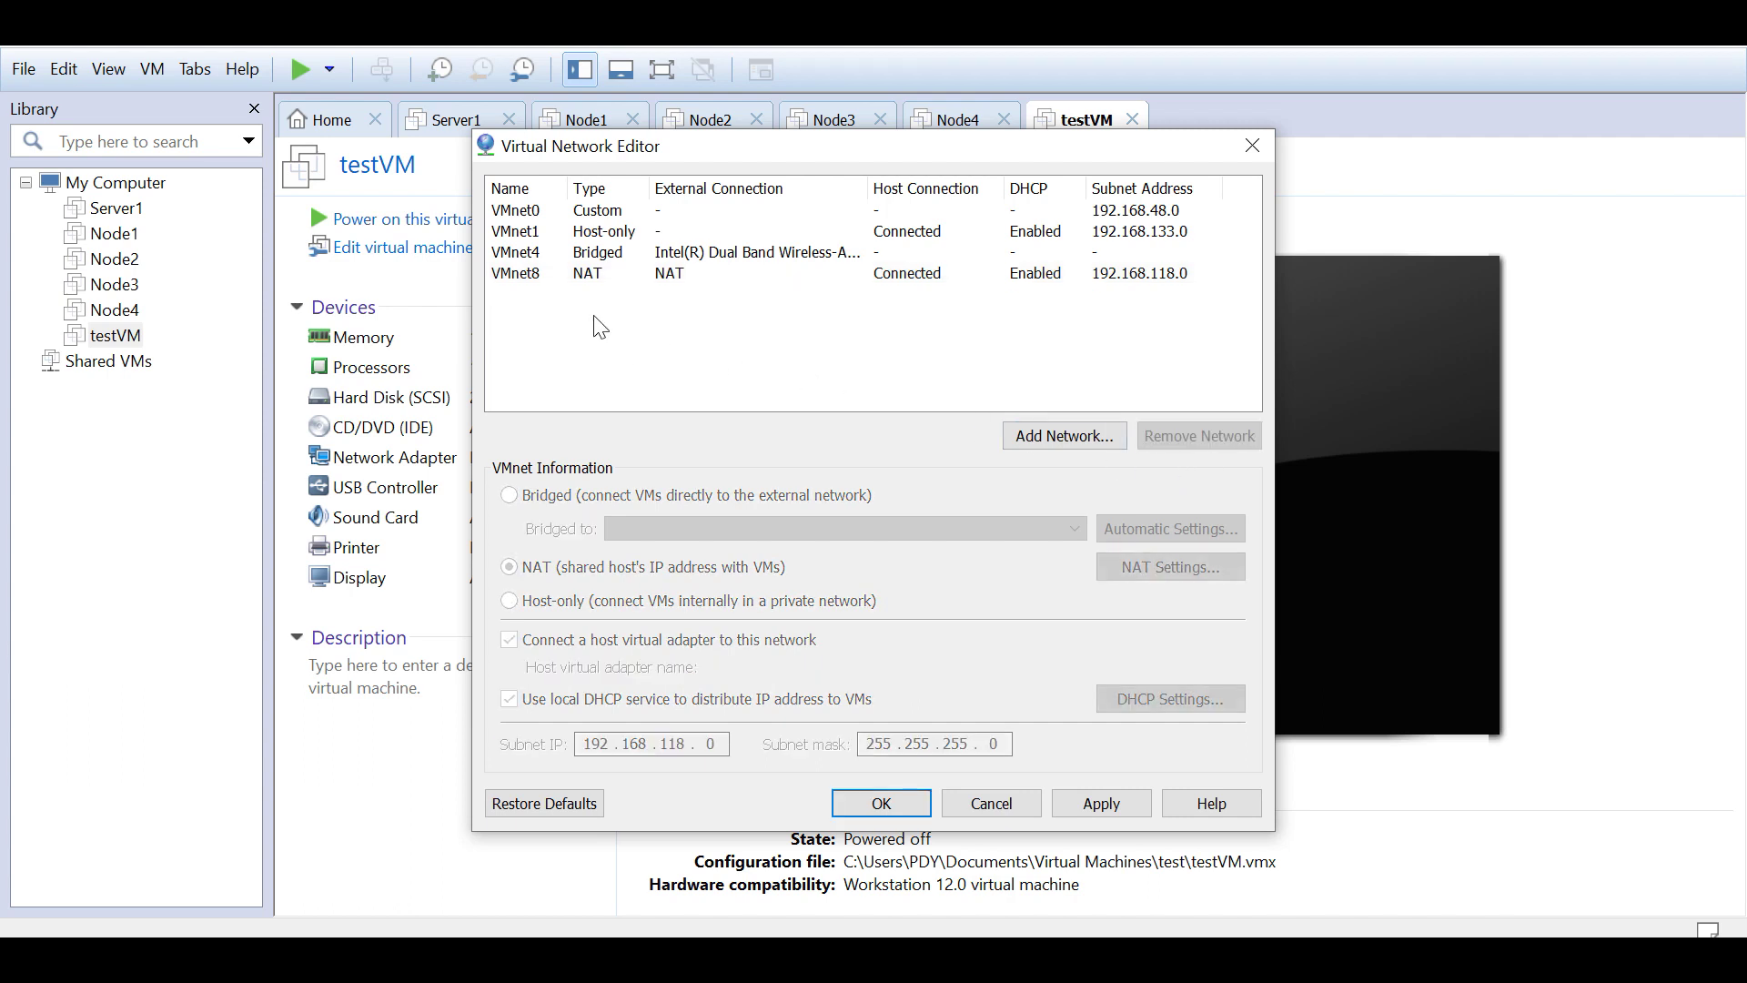
{"action": "left_click", "coordinate": [545, 275]}
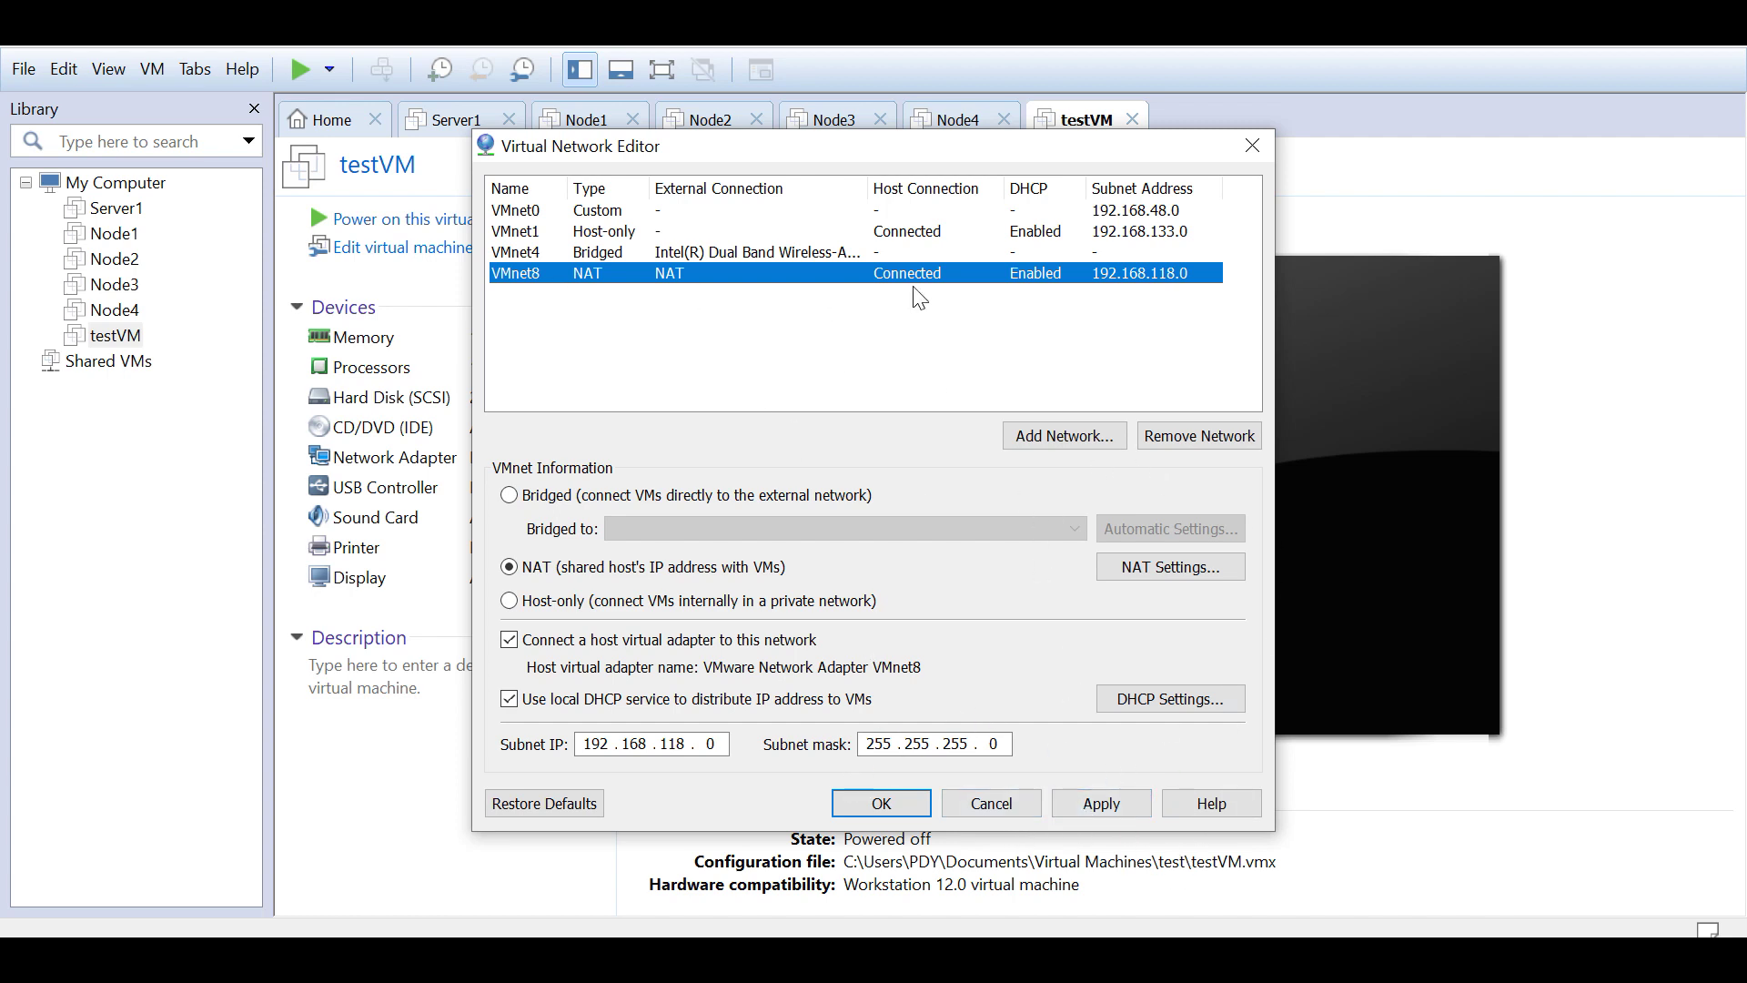
{"action": "left_click", "coordinate": [992, 803]}
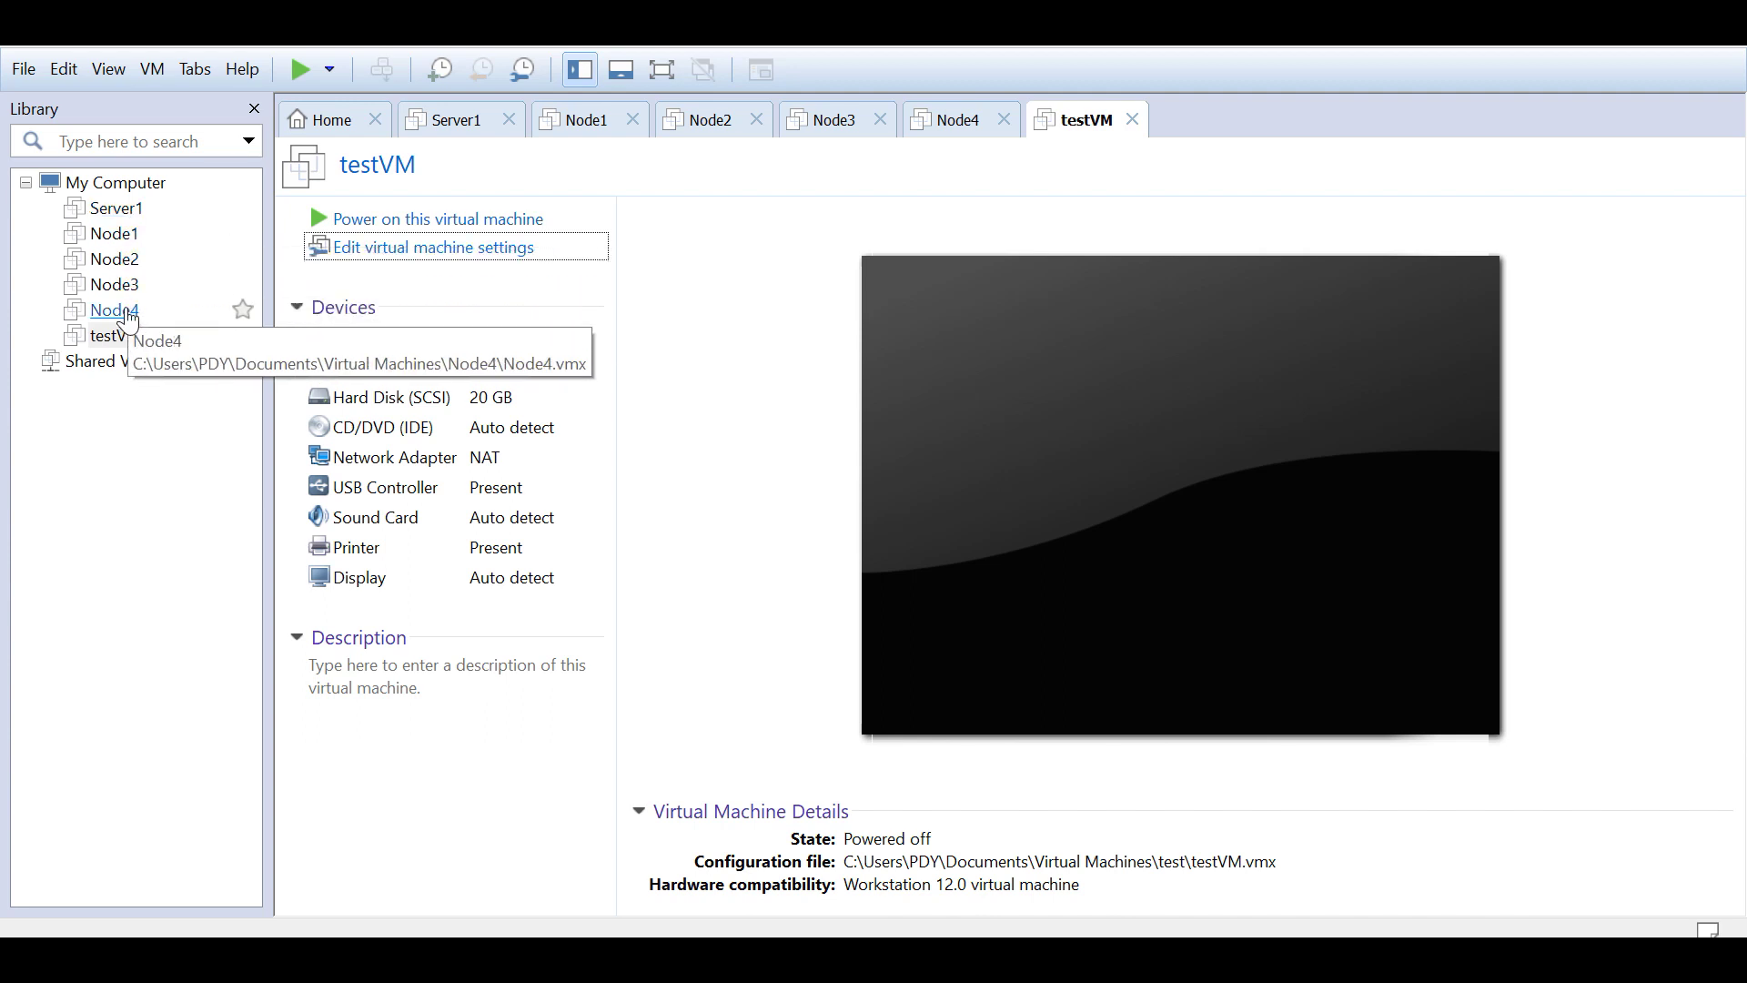
{"action": "left_click", "coordinate": [113, 310]}
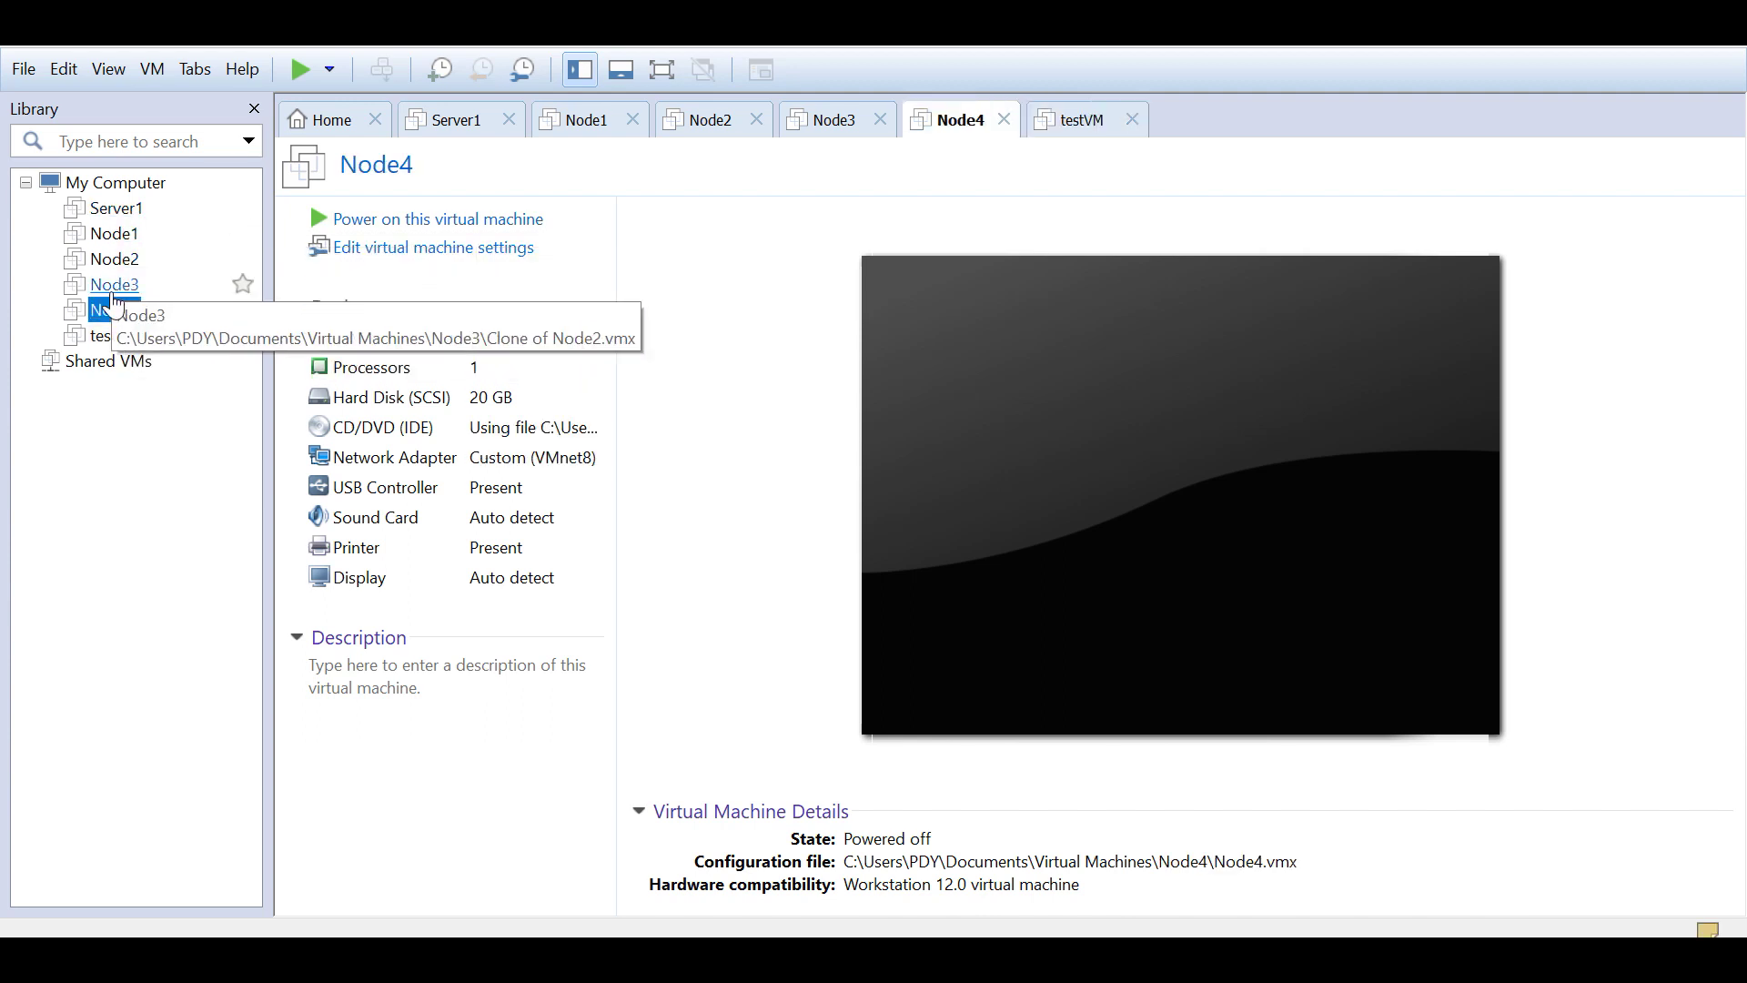
{"action": "left_click", "coordinate": [108, 285]}
{"action": "left_click", "coordinate": [111, 312]}
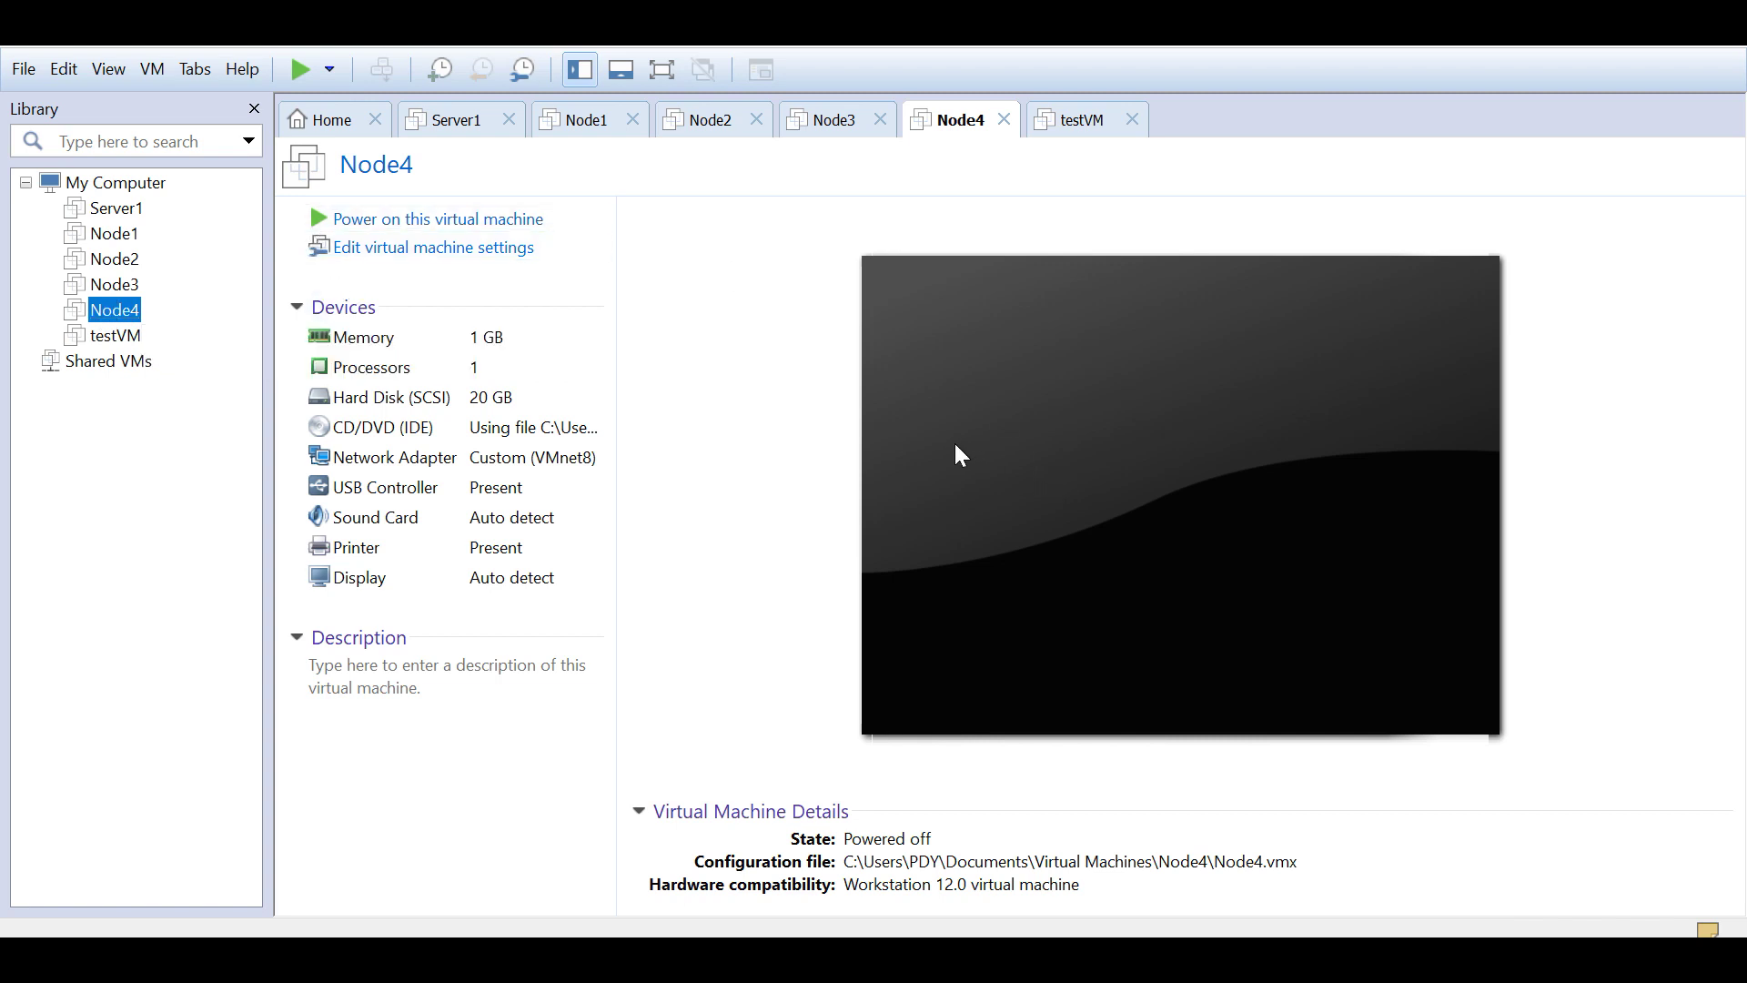
{"action": "left_click", "coordinate": [115, 318]}
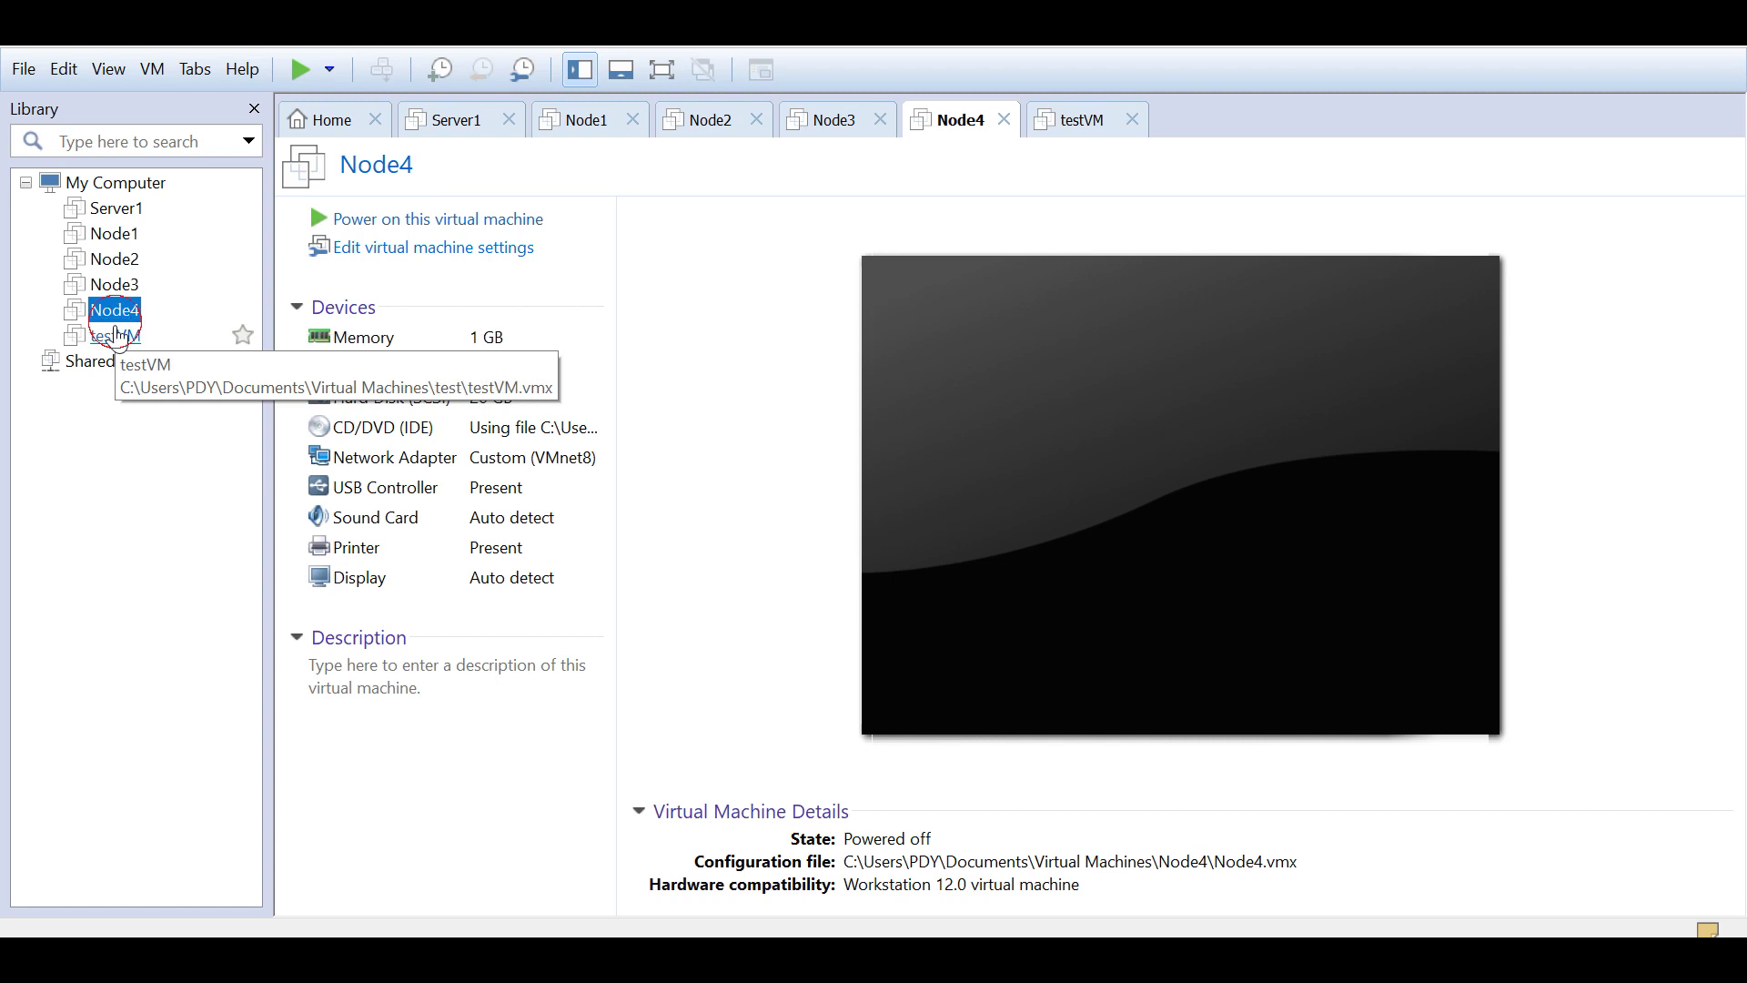
{"action": "left_click", "coordinate": [115, 335]}
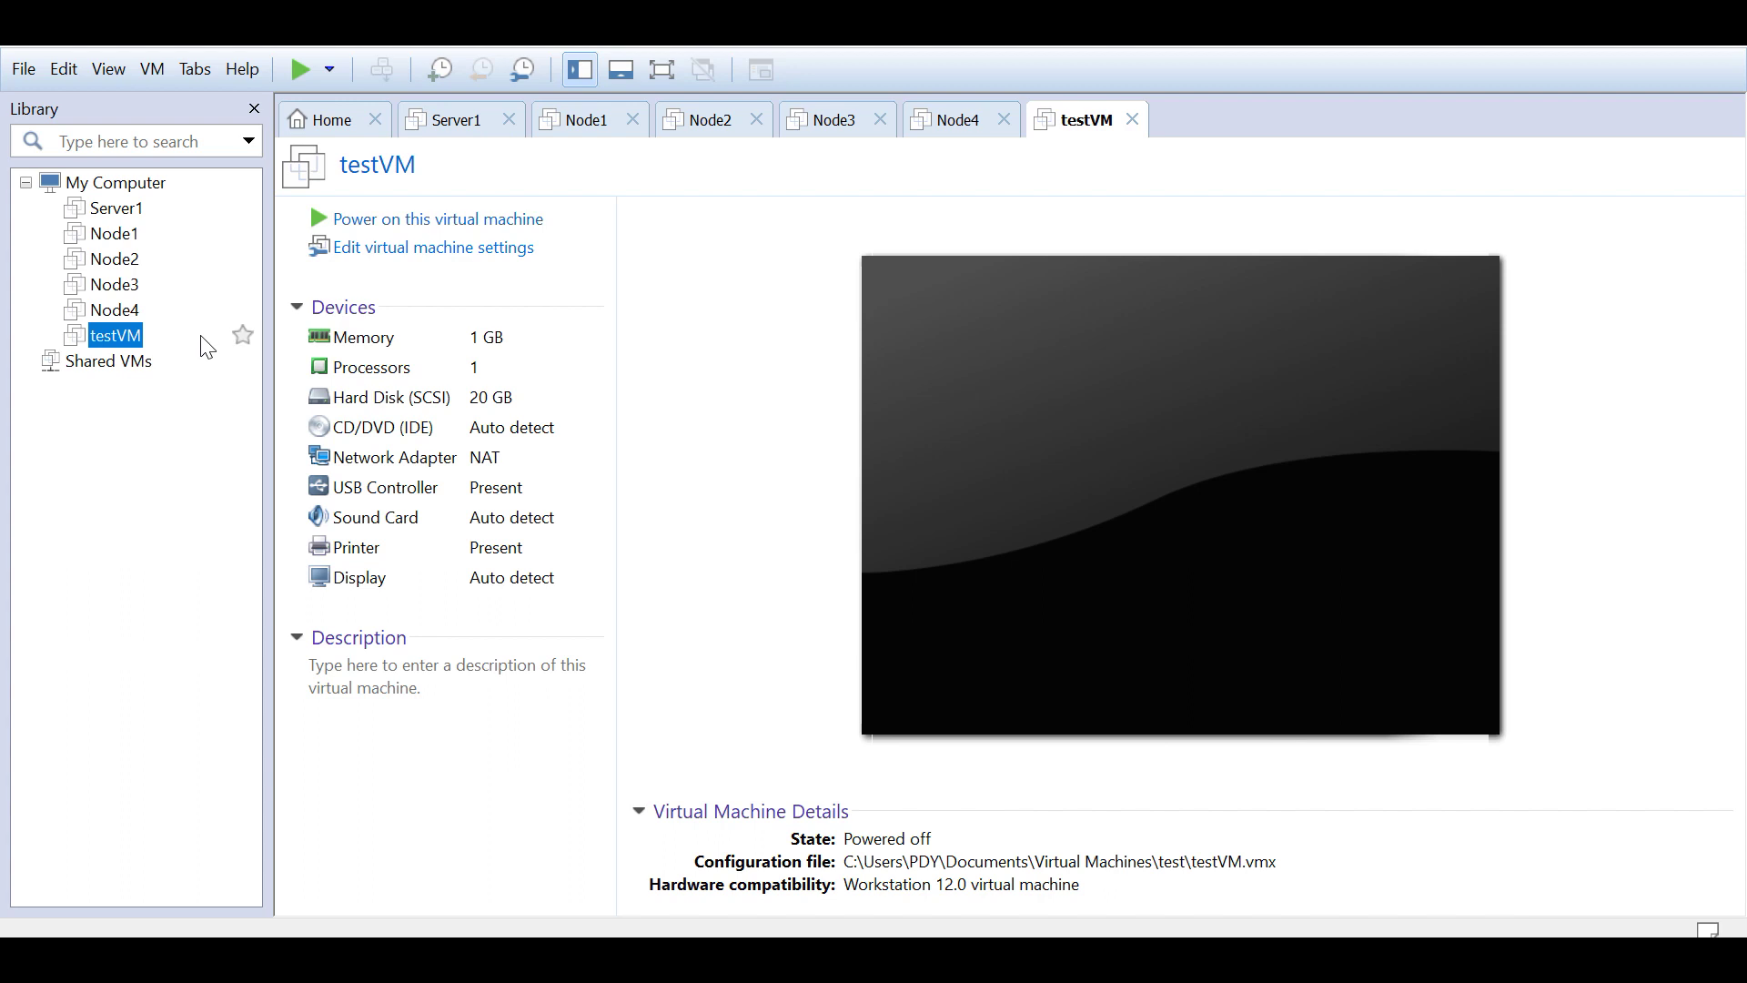
{"action": "left_click", "coordinate": [178, 314]}
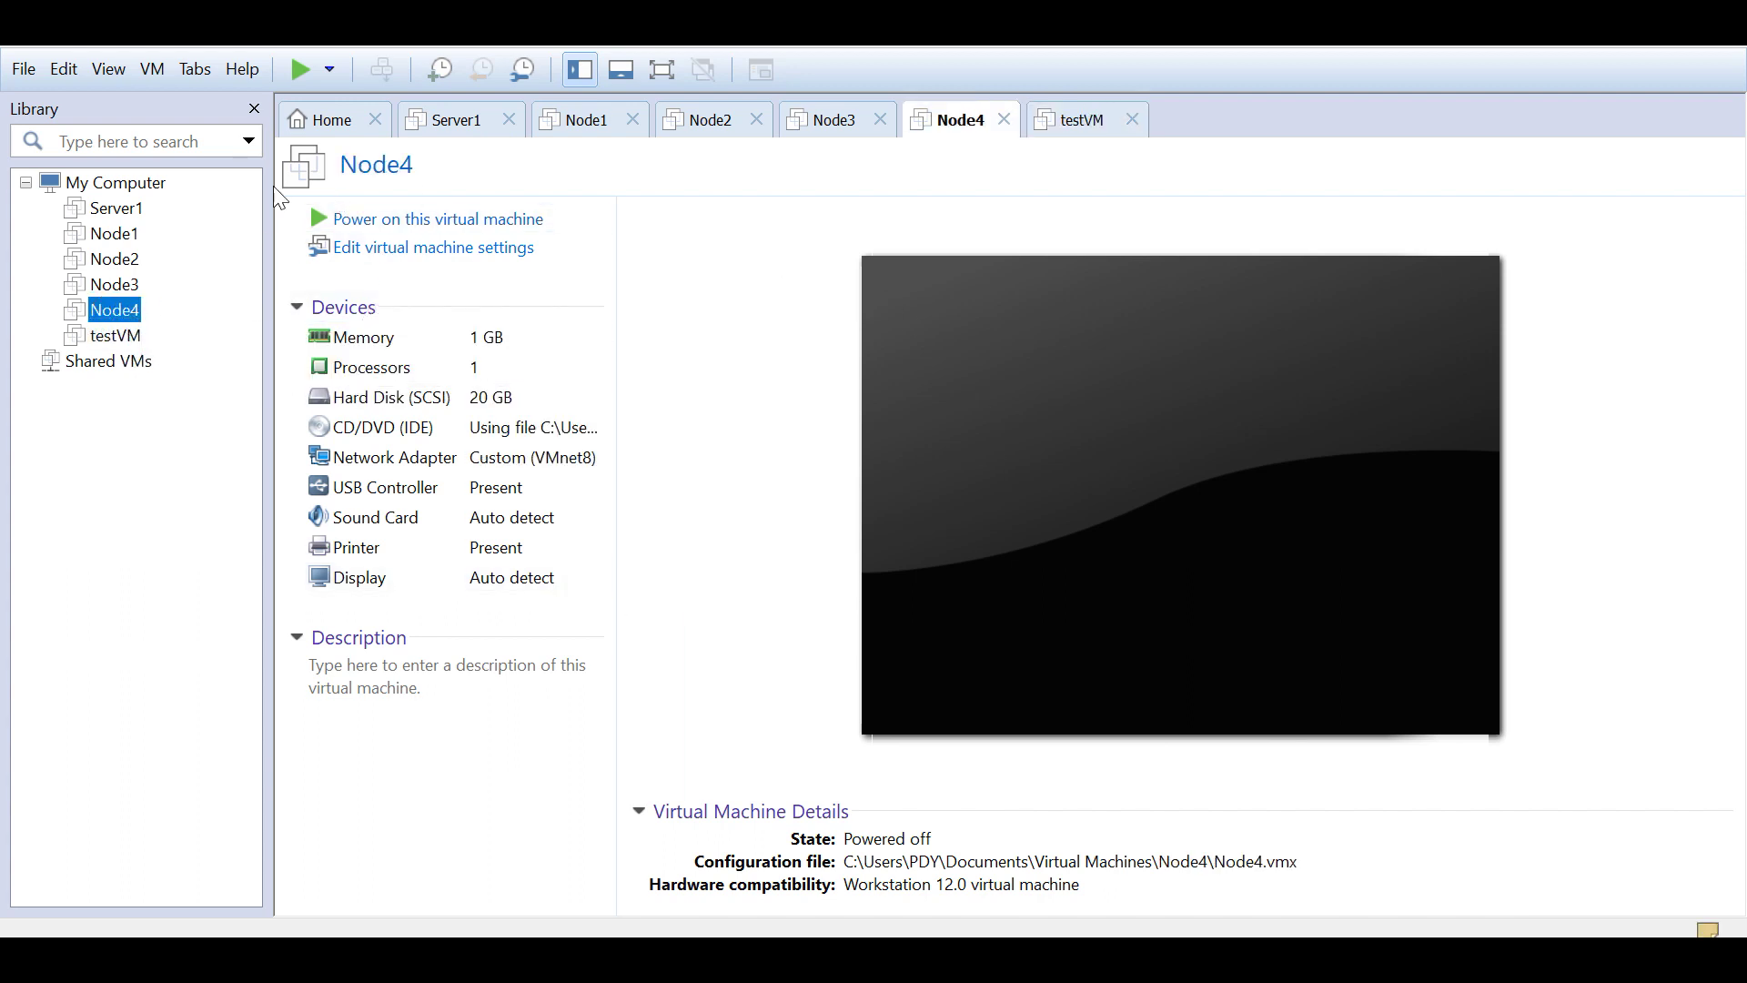
{"action": "left_click", "coordinate": [119, 336]}
Step: Delete testVM from disk via Manage > Delete from Disk, then review Node3 and Node4
{"action": "right_click", "coordinate": [117, 338]}
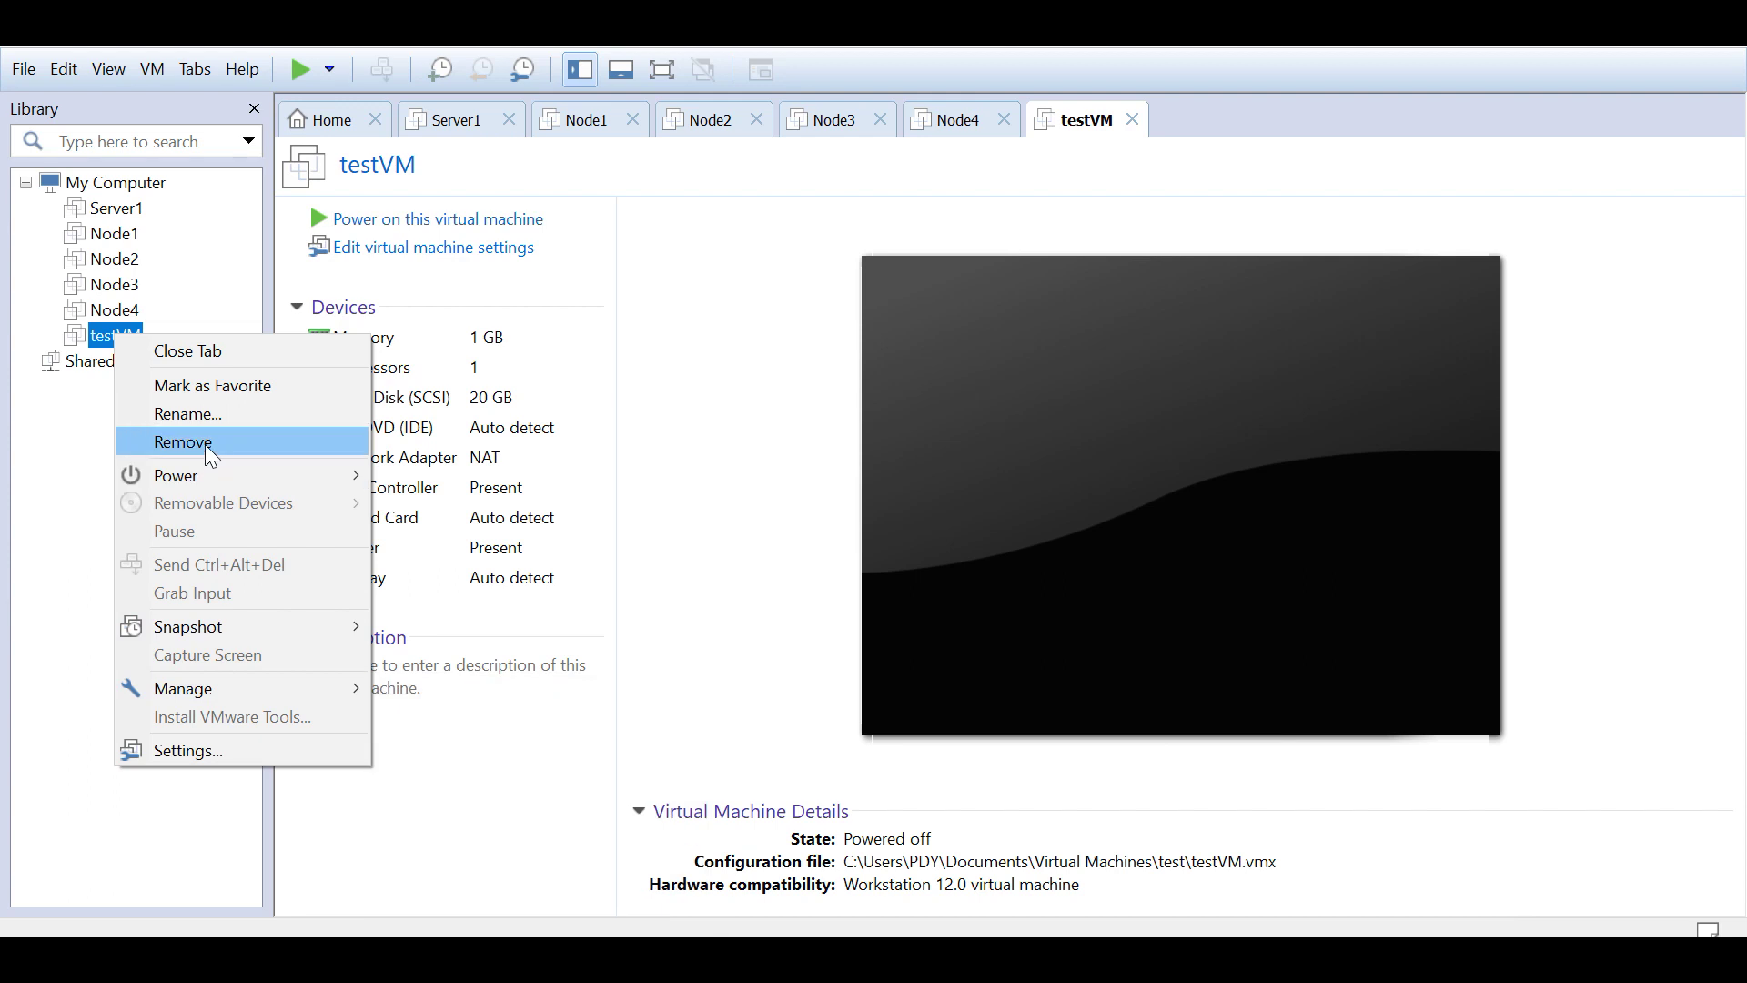
{"action": "mouse_move", "coordinate": [251, 690]}
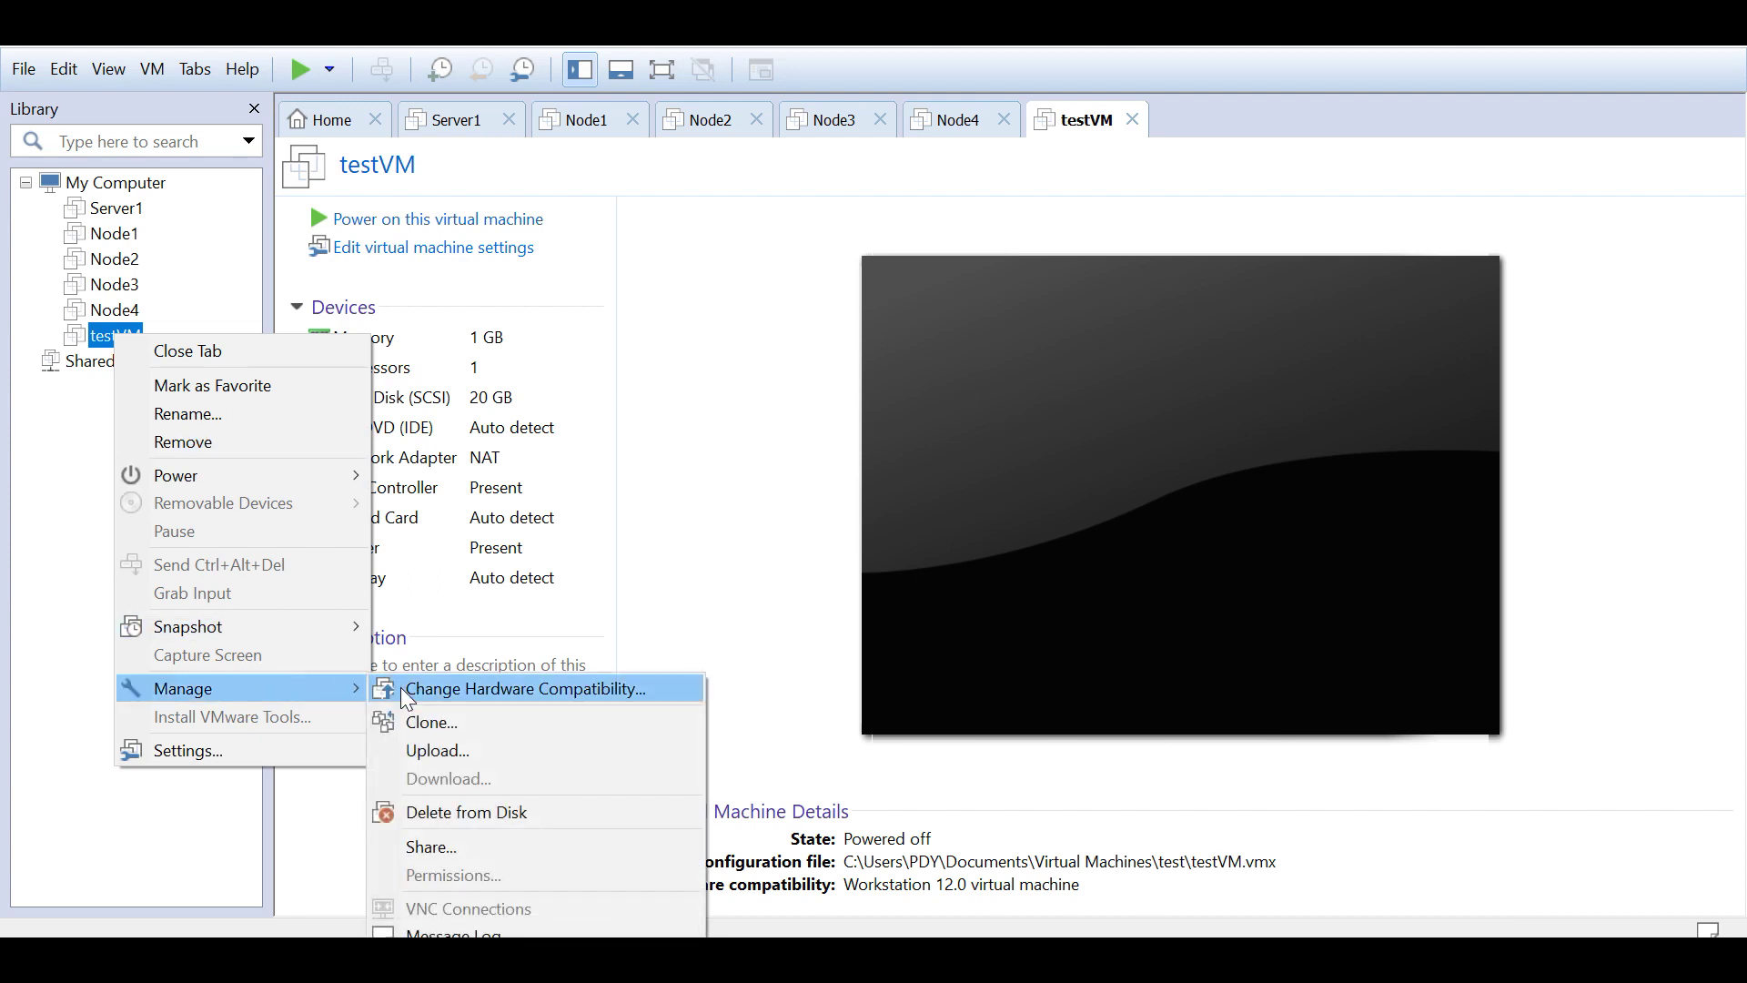
{"action": "left_click", "coordinate": [473, 813]}
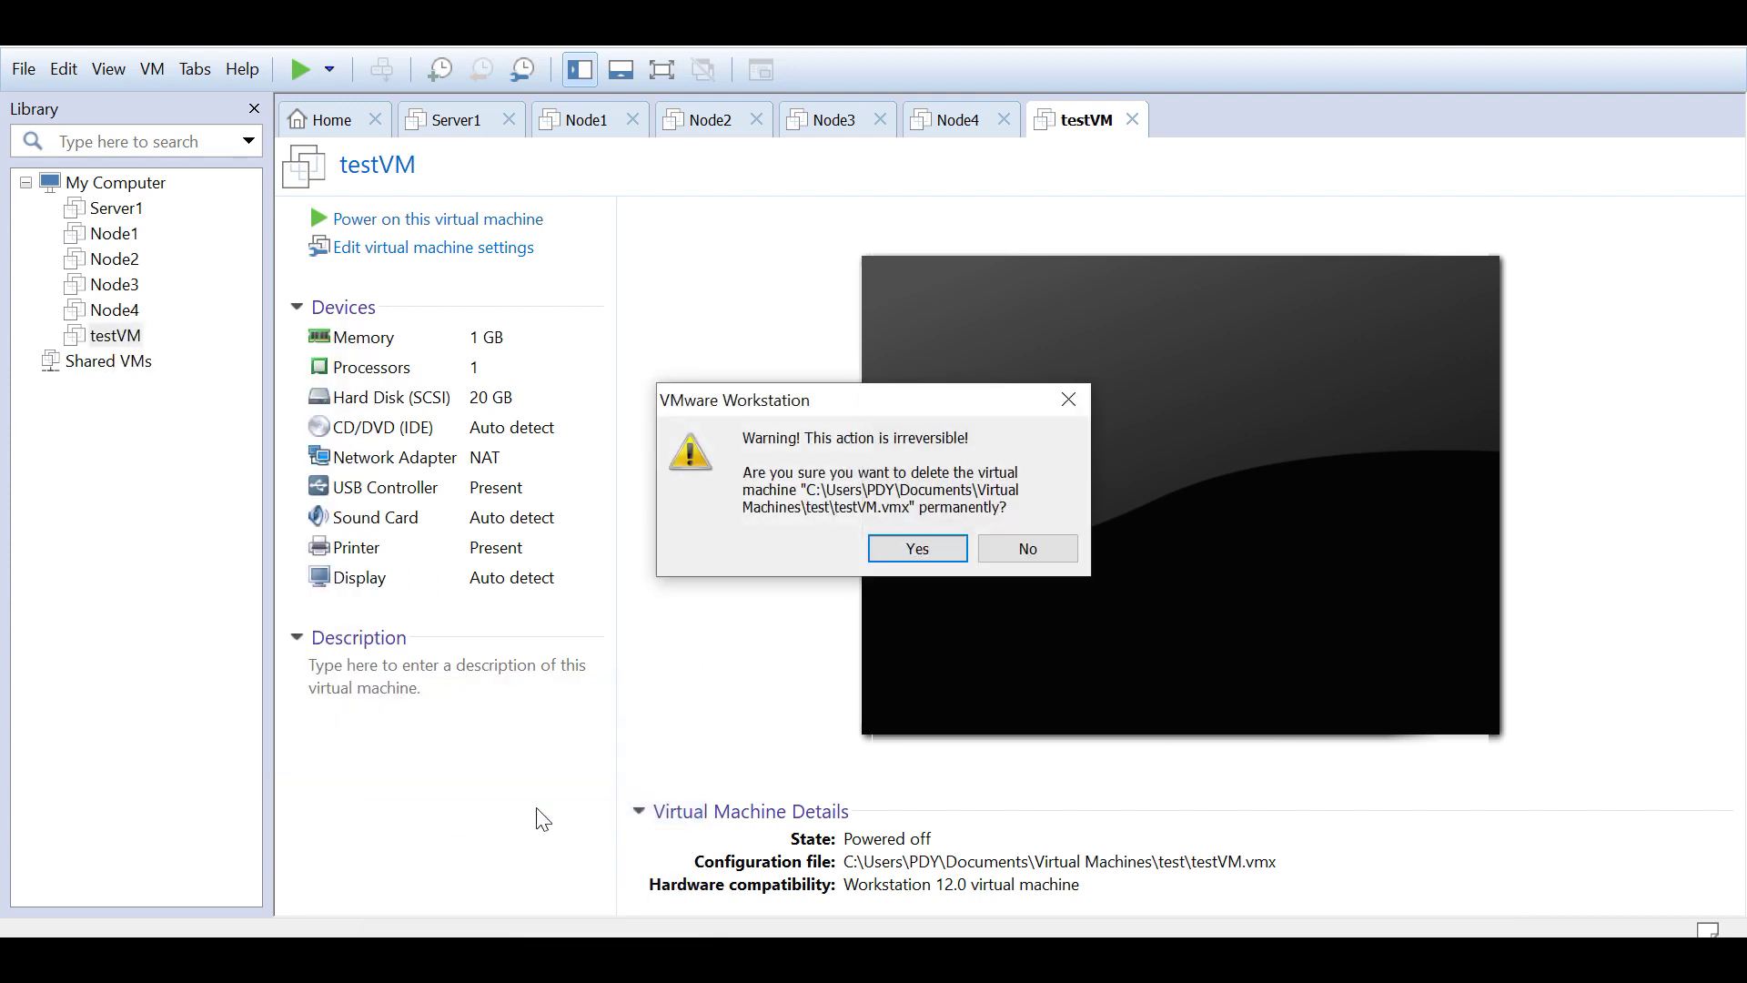
{"action": "left_click", "coordinate": [914, 549]}
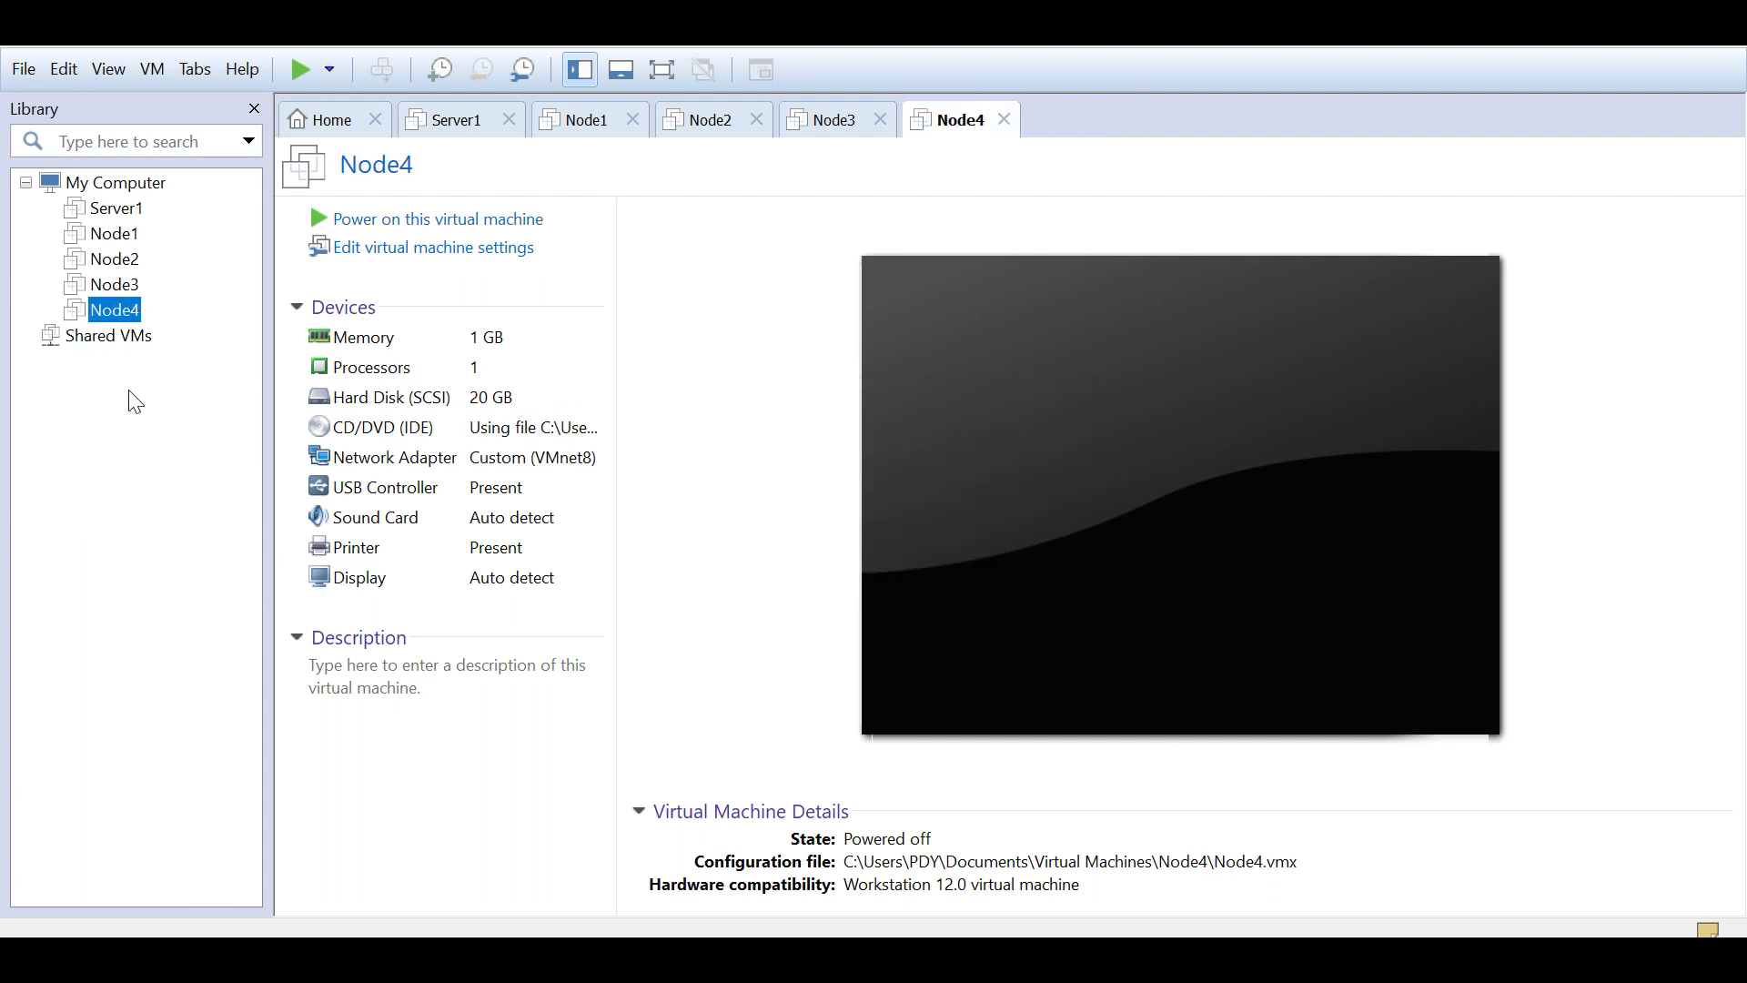
{"action": "left_click", "coordinate": [113, 285]}
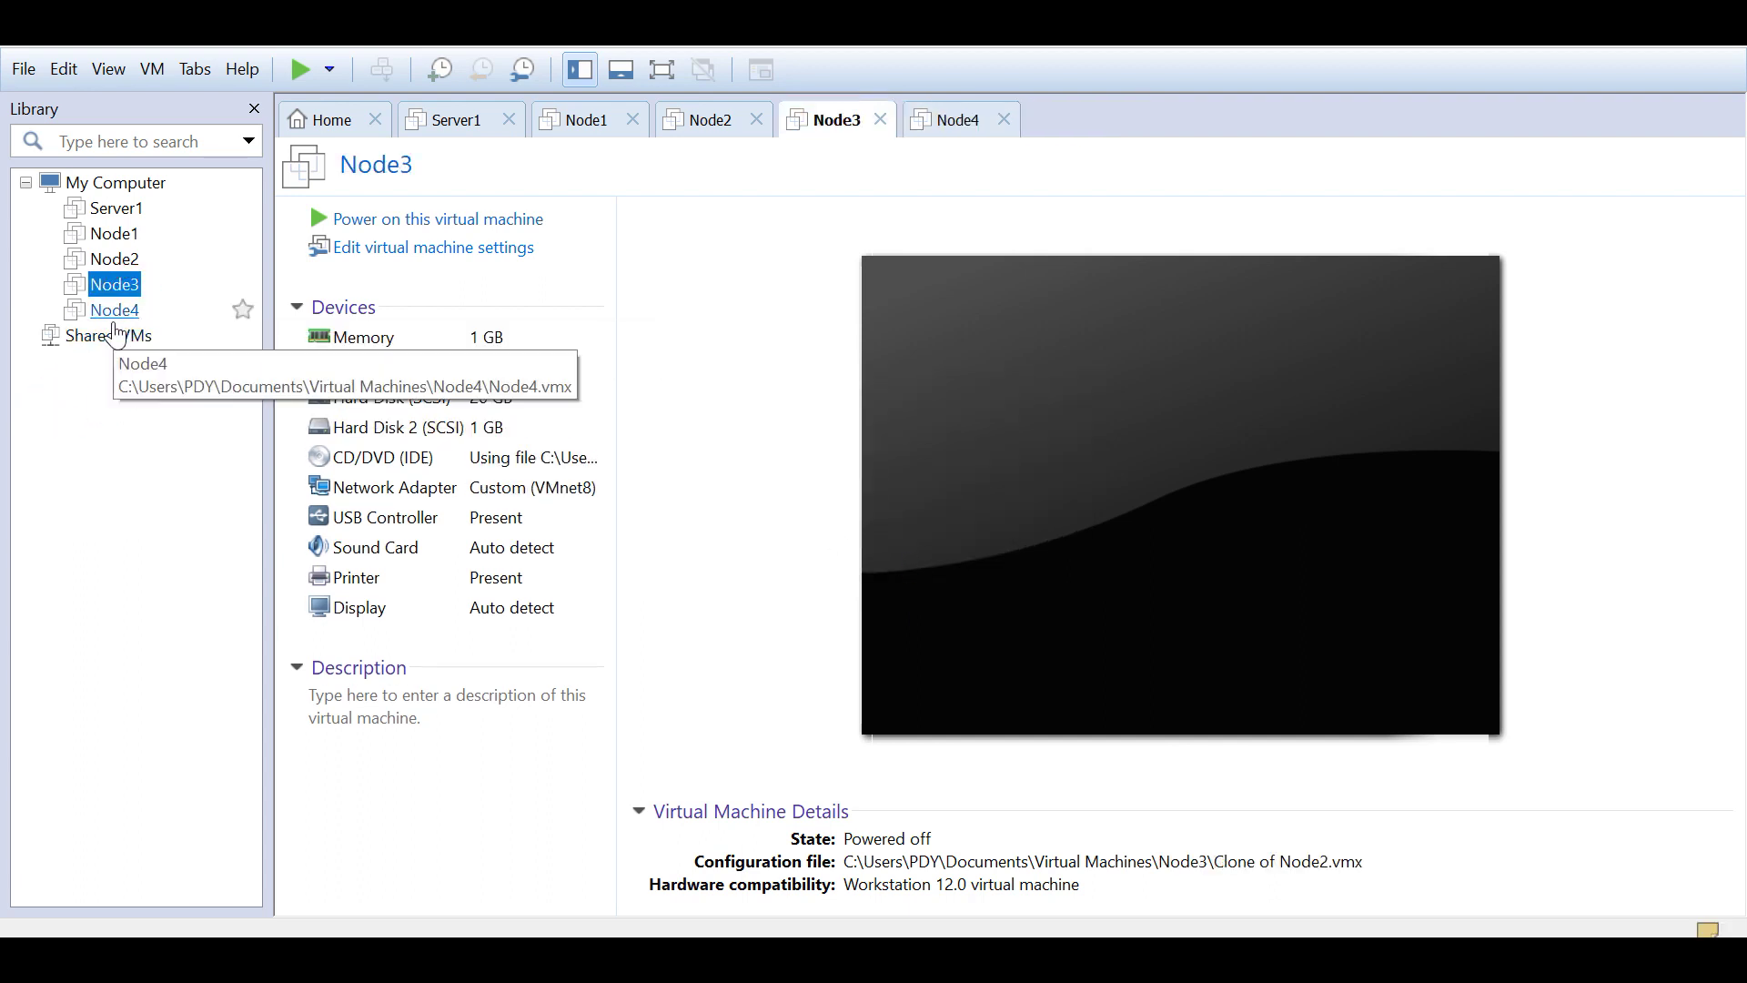
{"action": "left_click", "coordinate": [115, 314]}
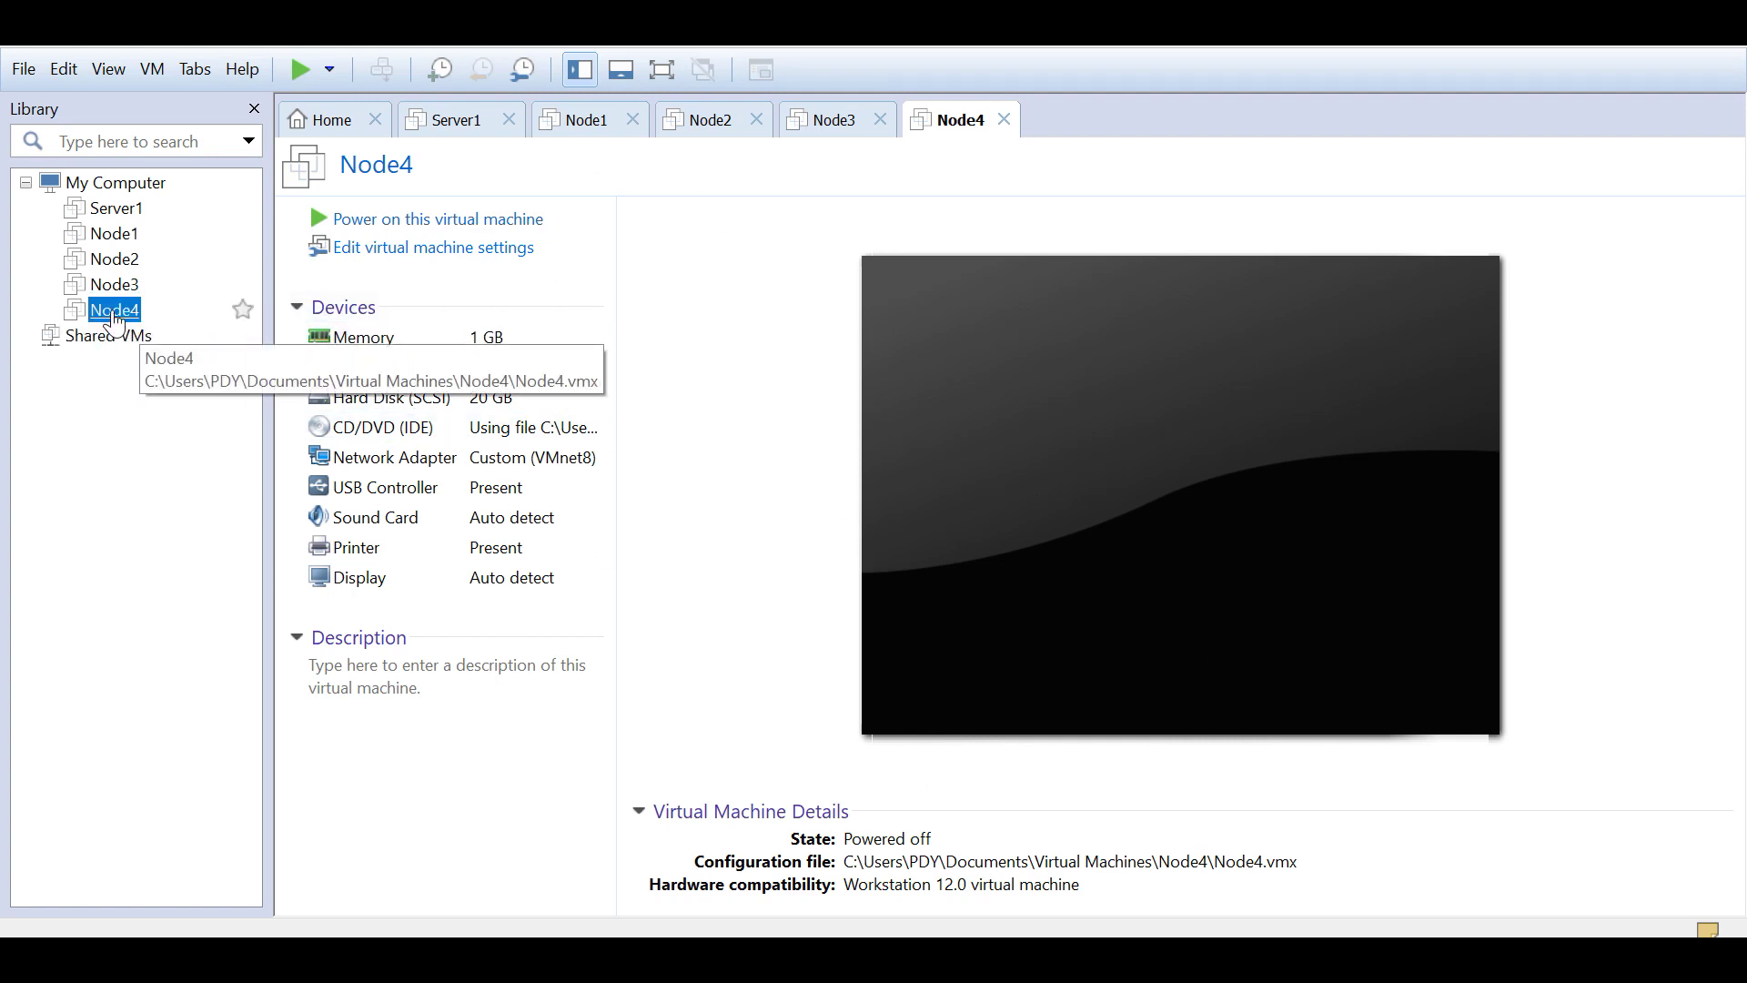
Step: Clone Node4 from its current state as a full clone, reaching the naming page
{"action": "right_click", "coordinate": [113, 316]}
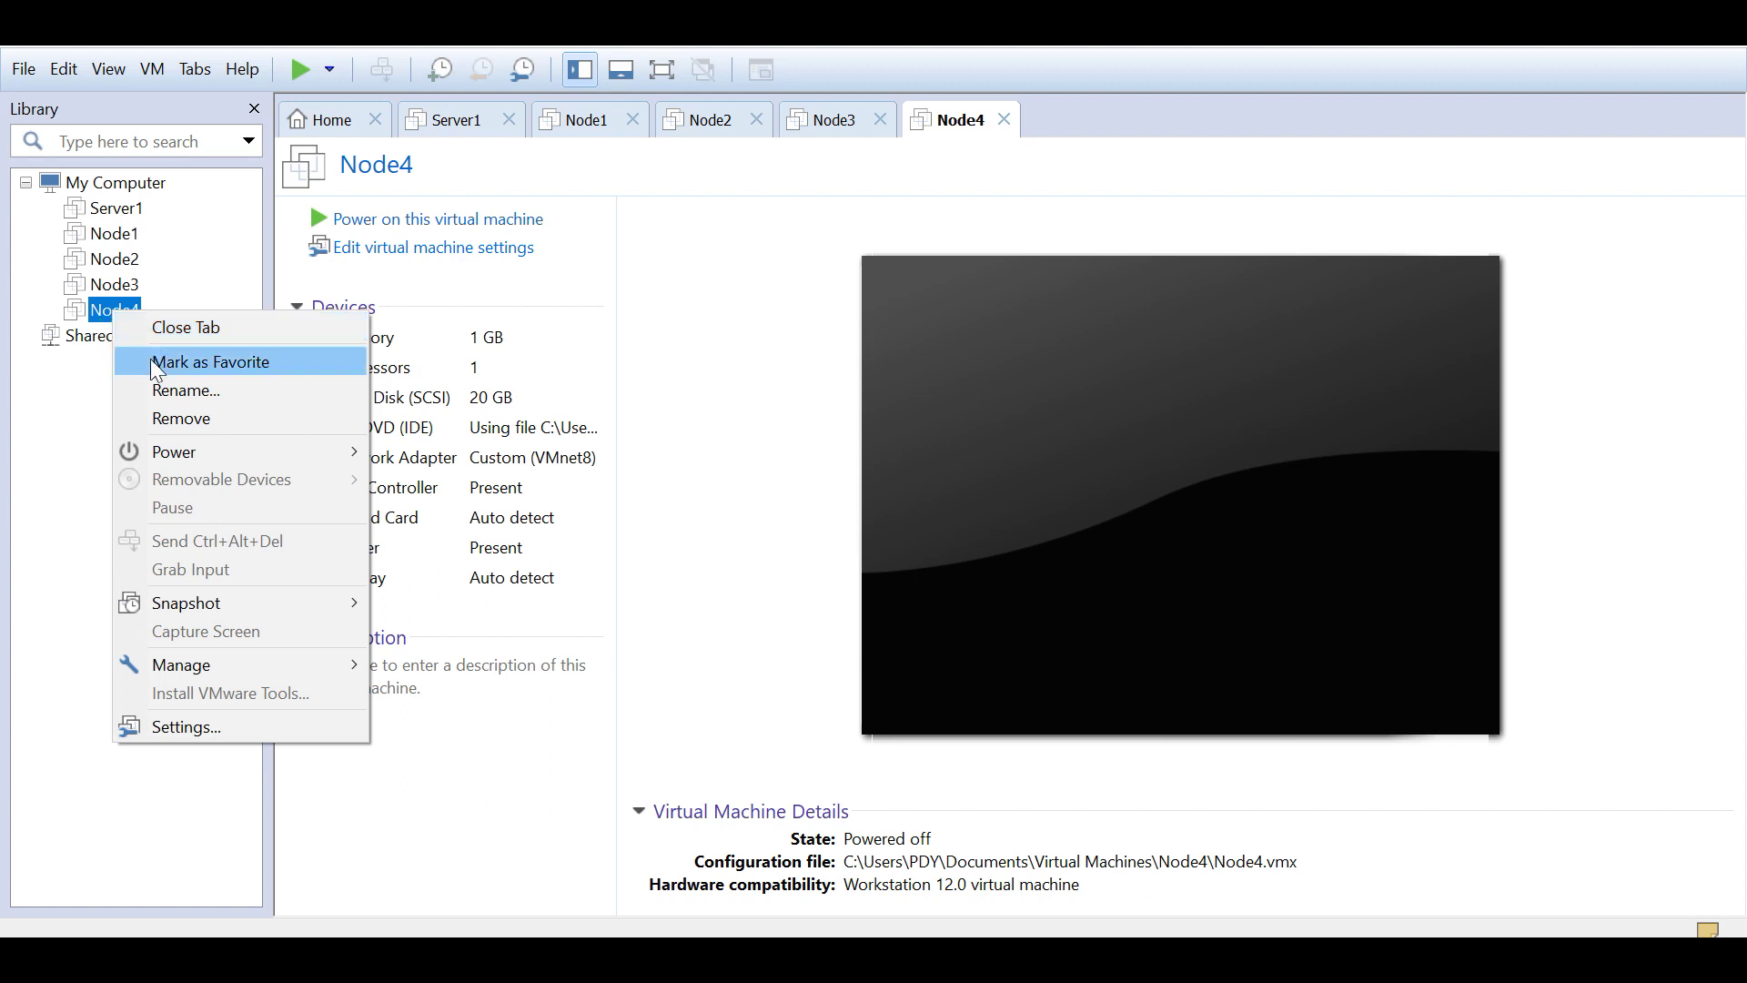
{"action": "mouse_move", "coordinate": [246, 663]}
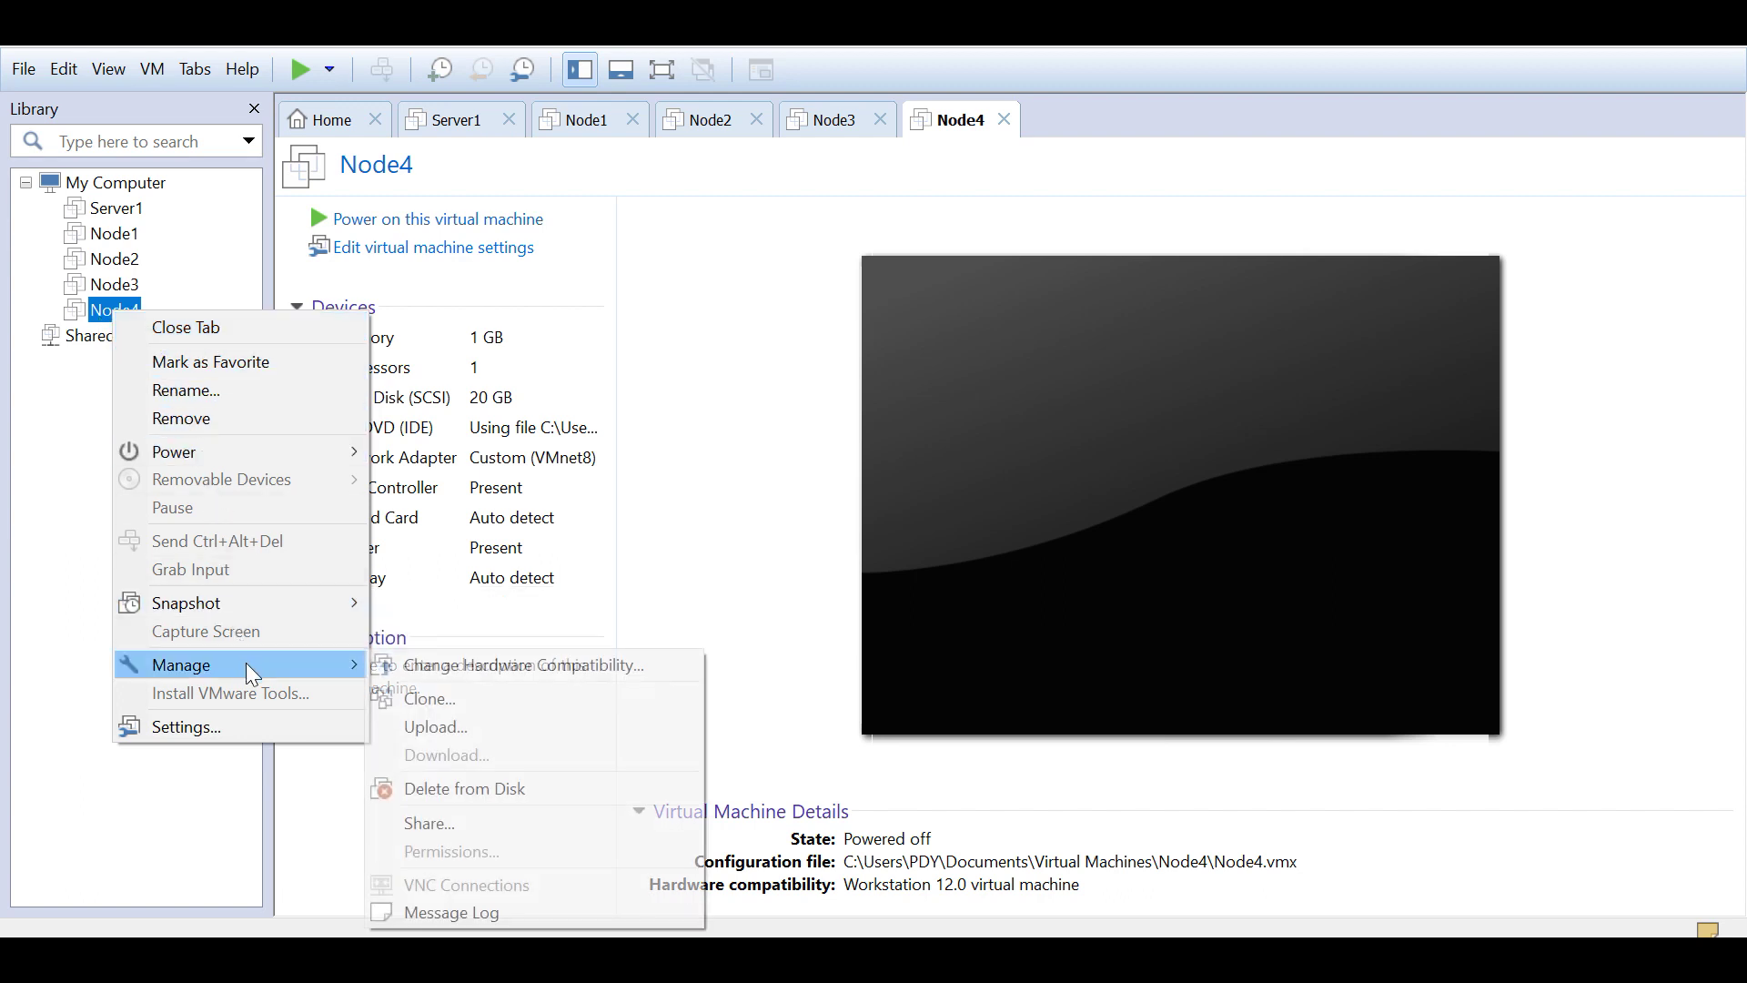
{"action": "left_click", "coordinate": [435, 699]}
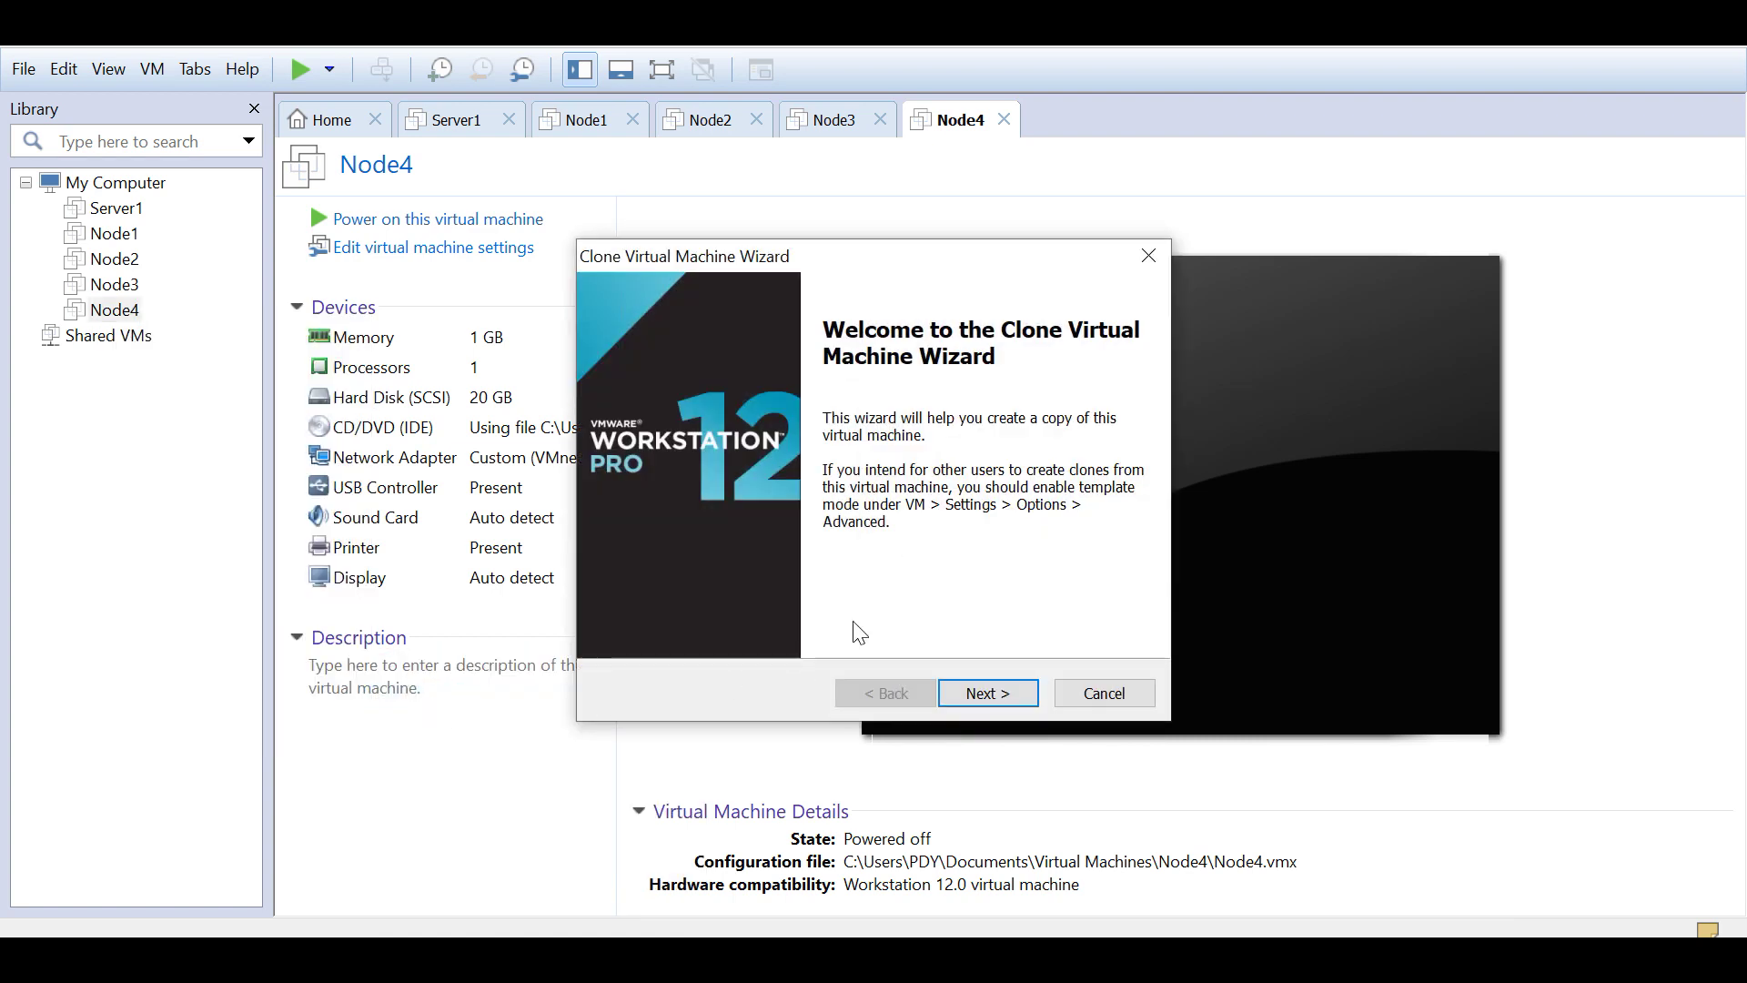
{"action": "left_click", "coordinate": [992, 701]}
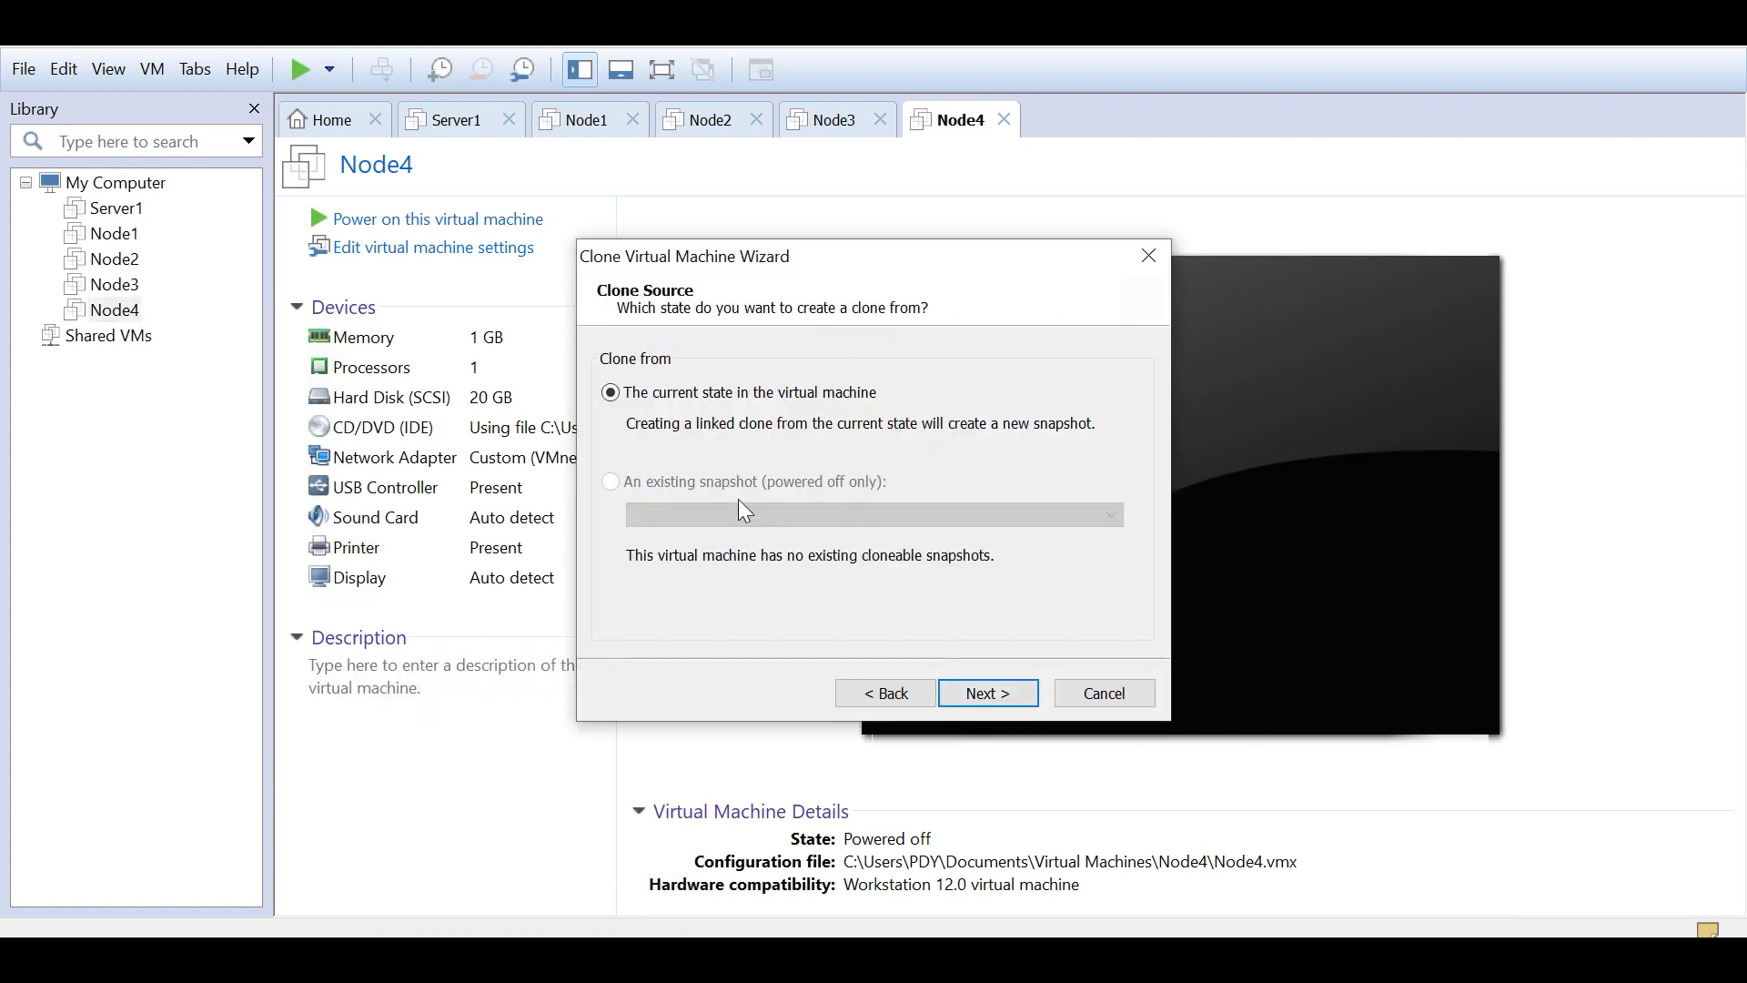
{"action": "left_click", "coordinate": [998, 702]}
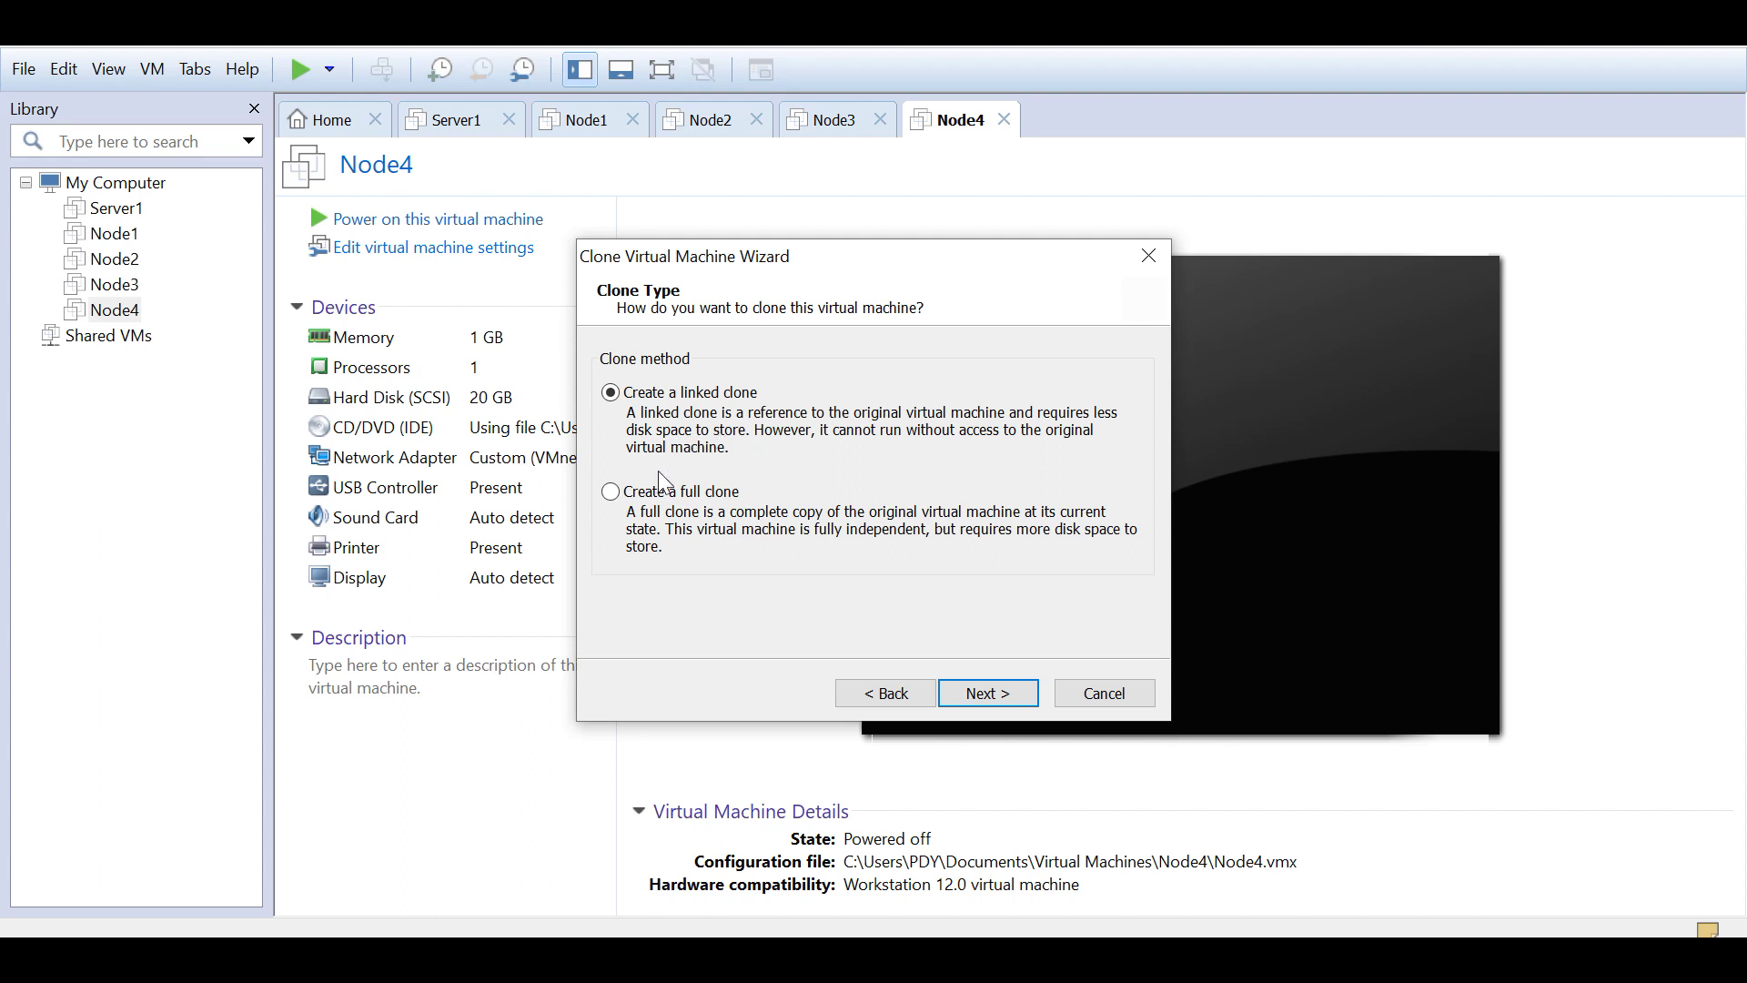
{"action": "left_click", "coordinate": [610, 491]}
{"action": "left_click", "coordinate": [1003, 705]}
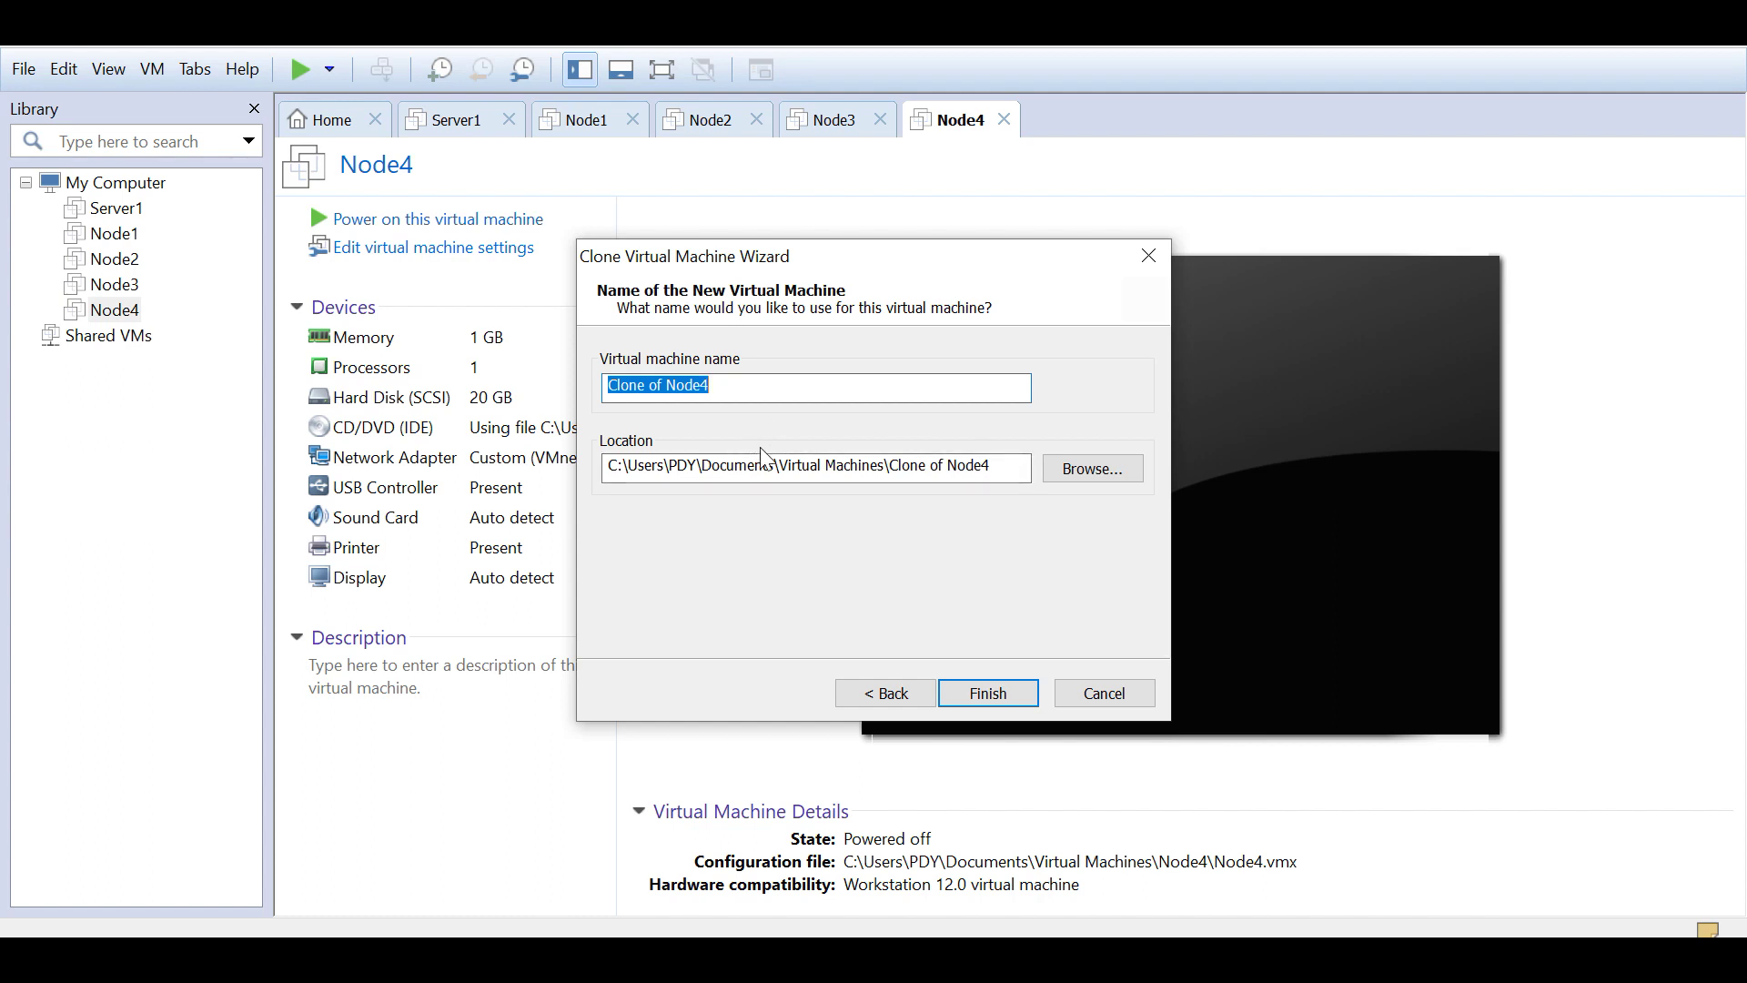
Step: Name the clone Node5, keep the Virtual Machines\Node5 location and create it
{"action": "type", "text": "Node5"}
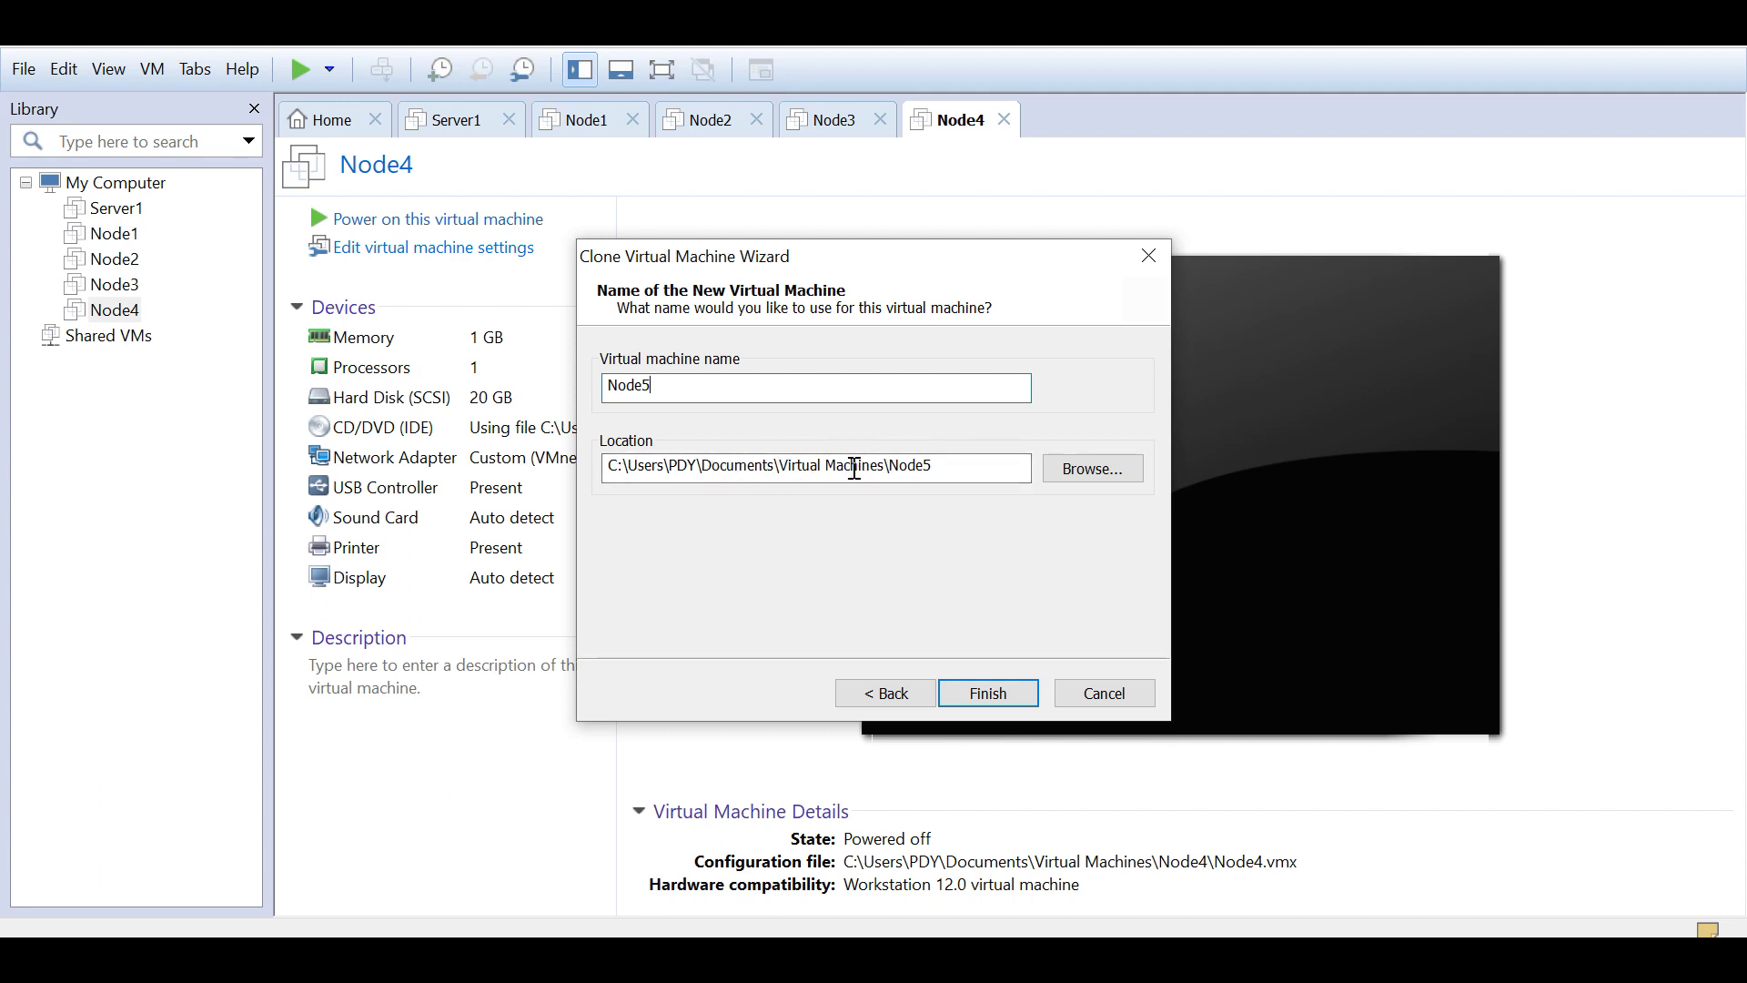
{"action": "left_click", "coordinate": [1086, 471]}
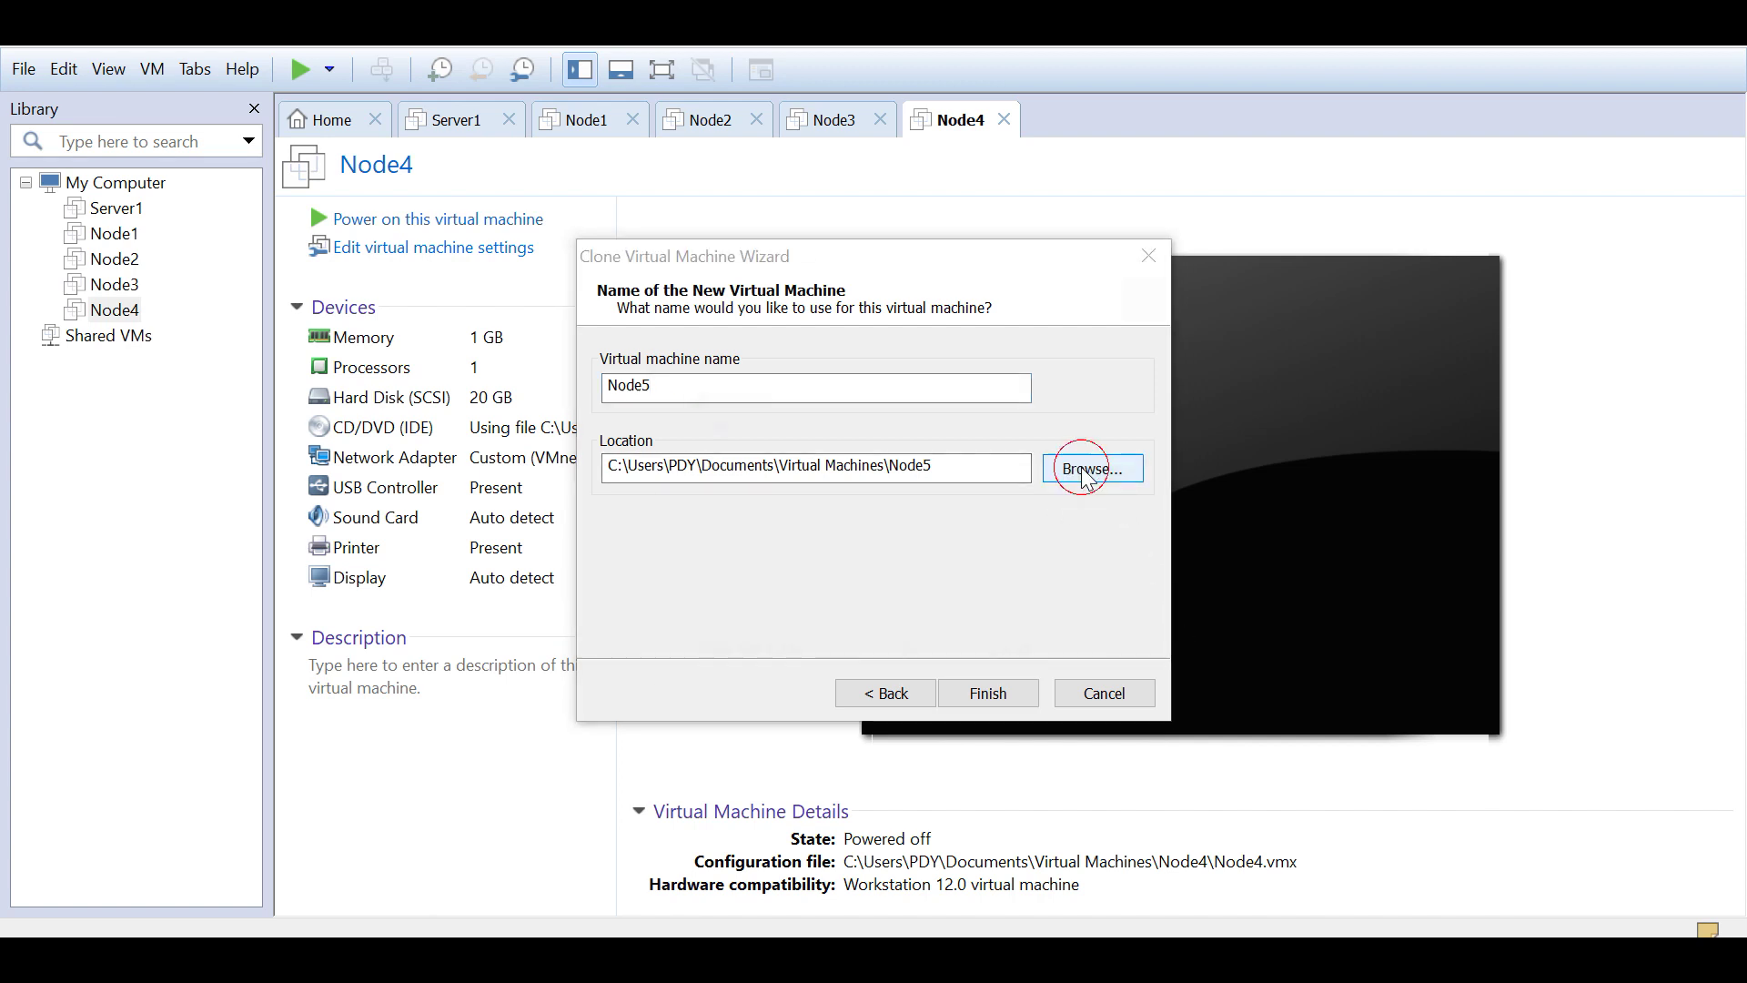
{"action": "scroll", "coordinate": [901, 557], "scroll_direction": "down", "scroll_amount": 3}
{"action": "scroll", "coordinate": [901, 557], "scroll_direction": "down", "scroll_amount": 1}
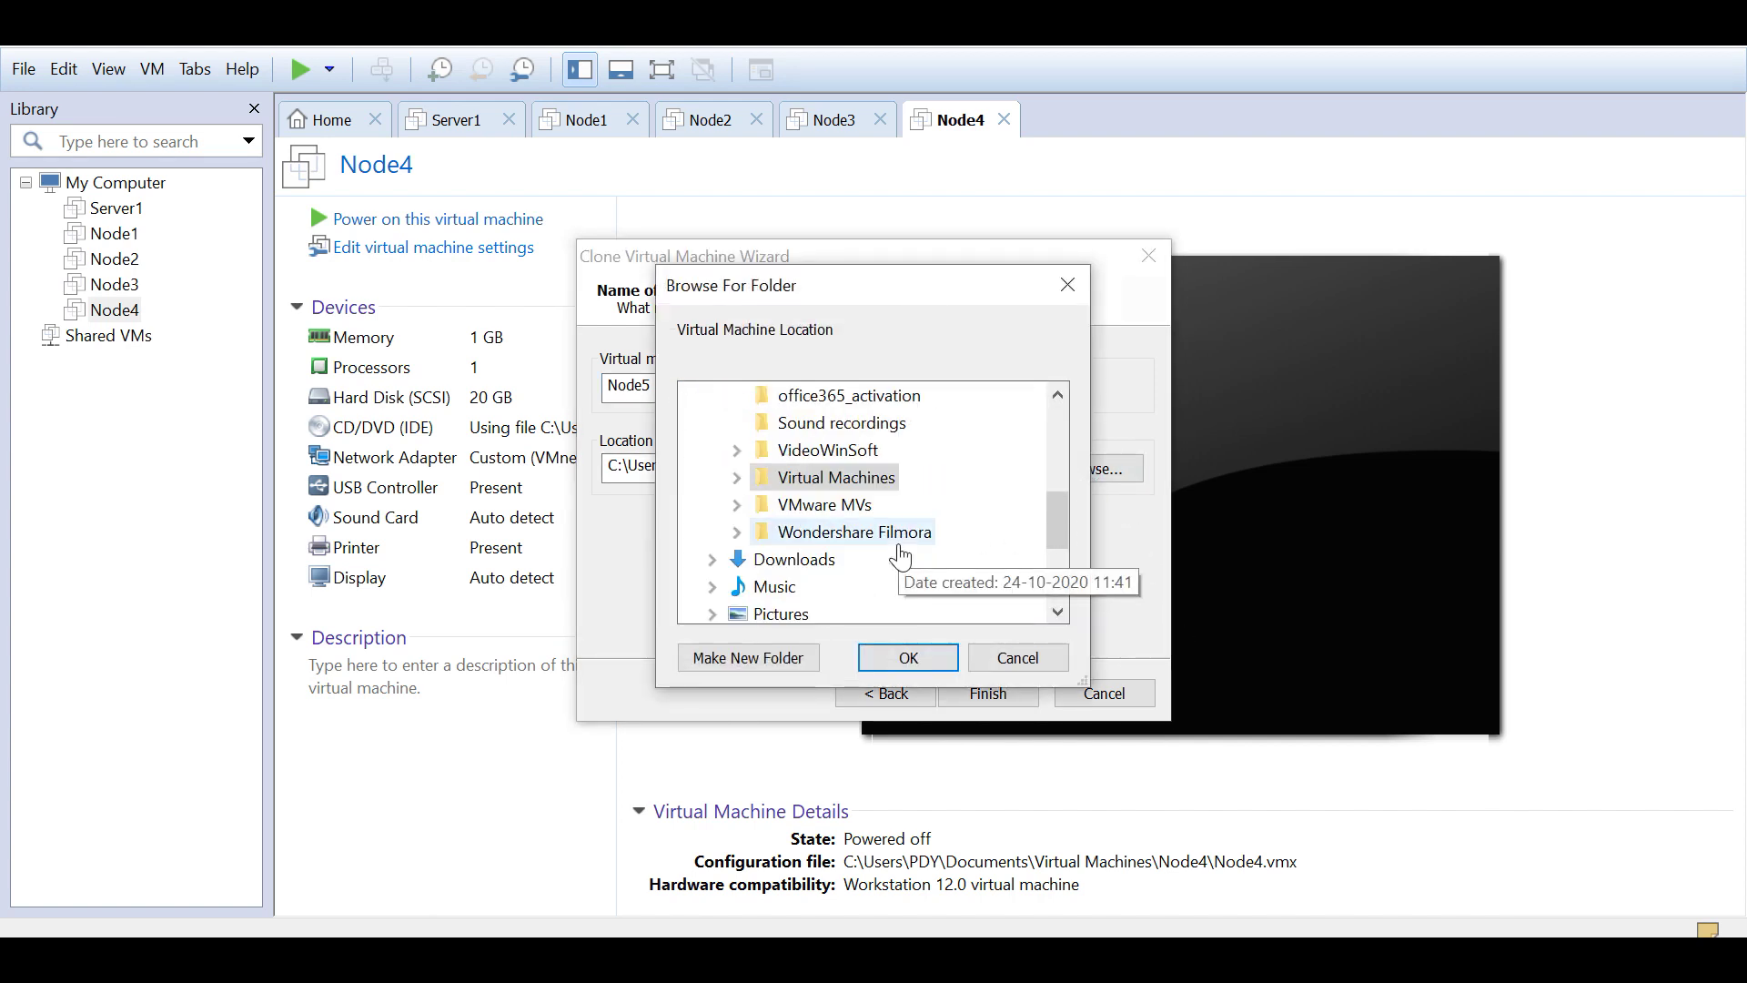
{"action": "left_click", "coordinate": [778, 482]}
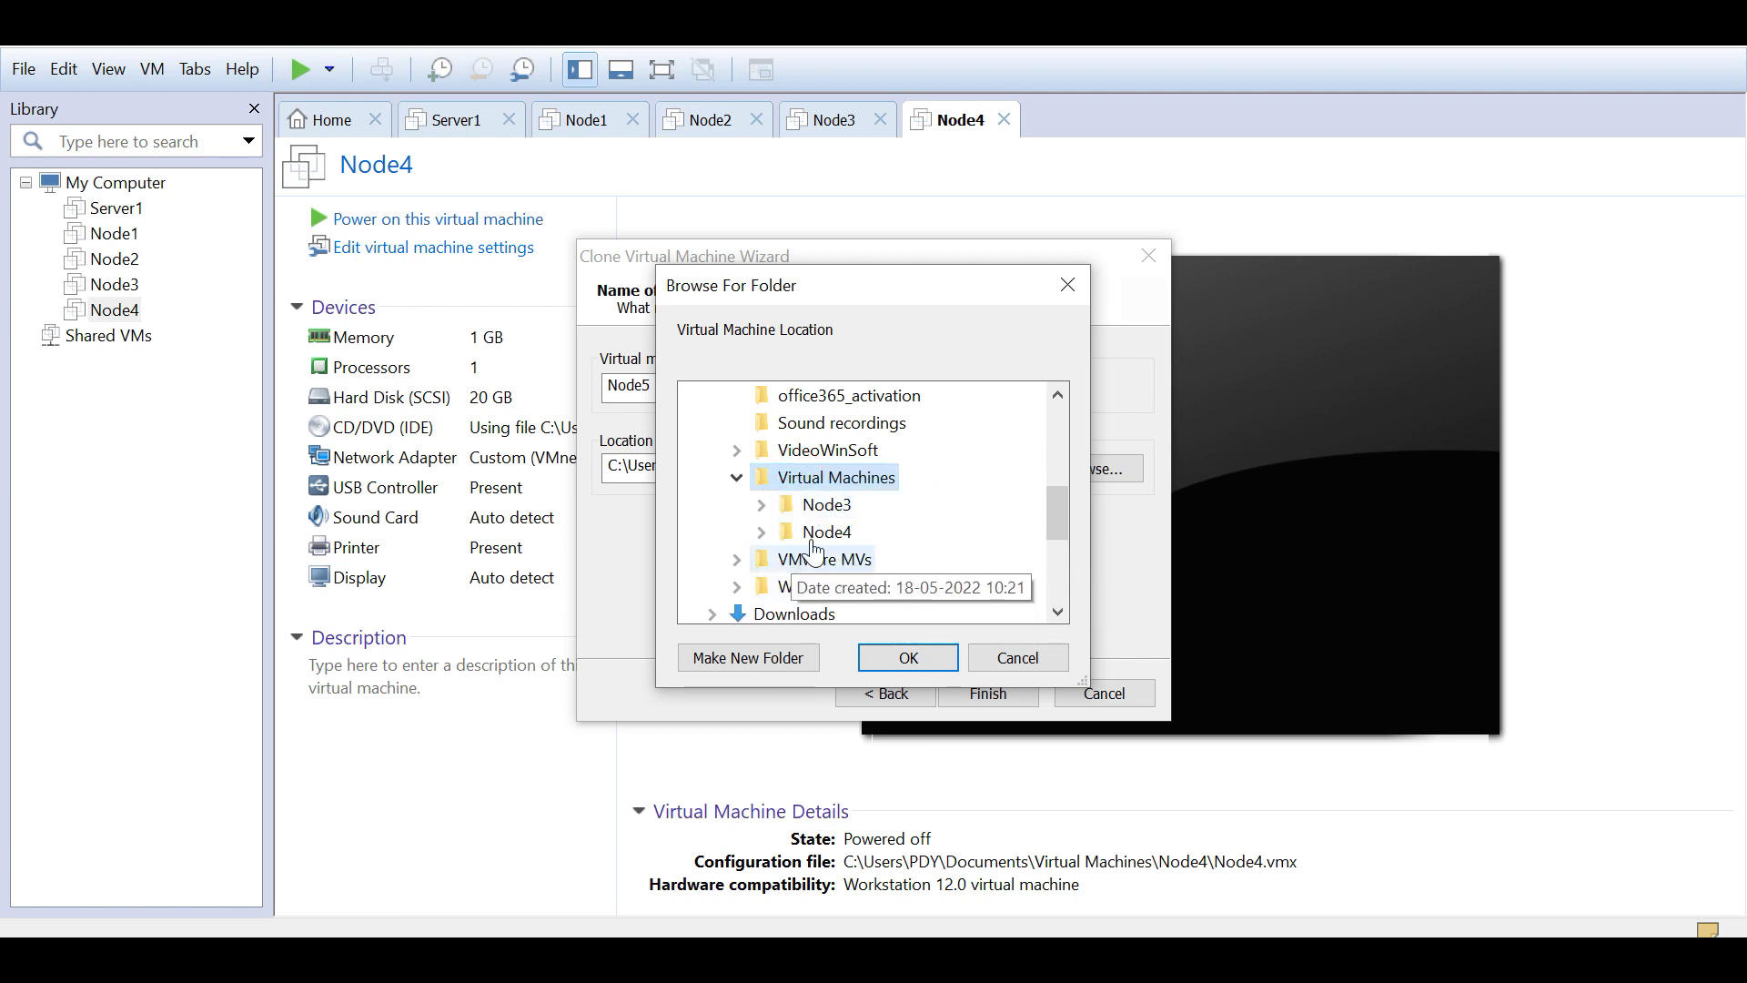
{"action": "left_click", "coordinate": [991, 662]}
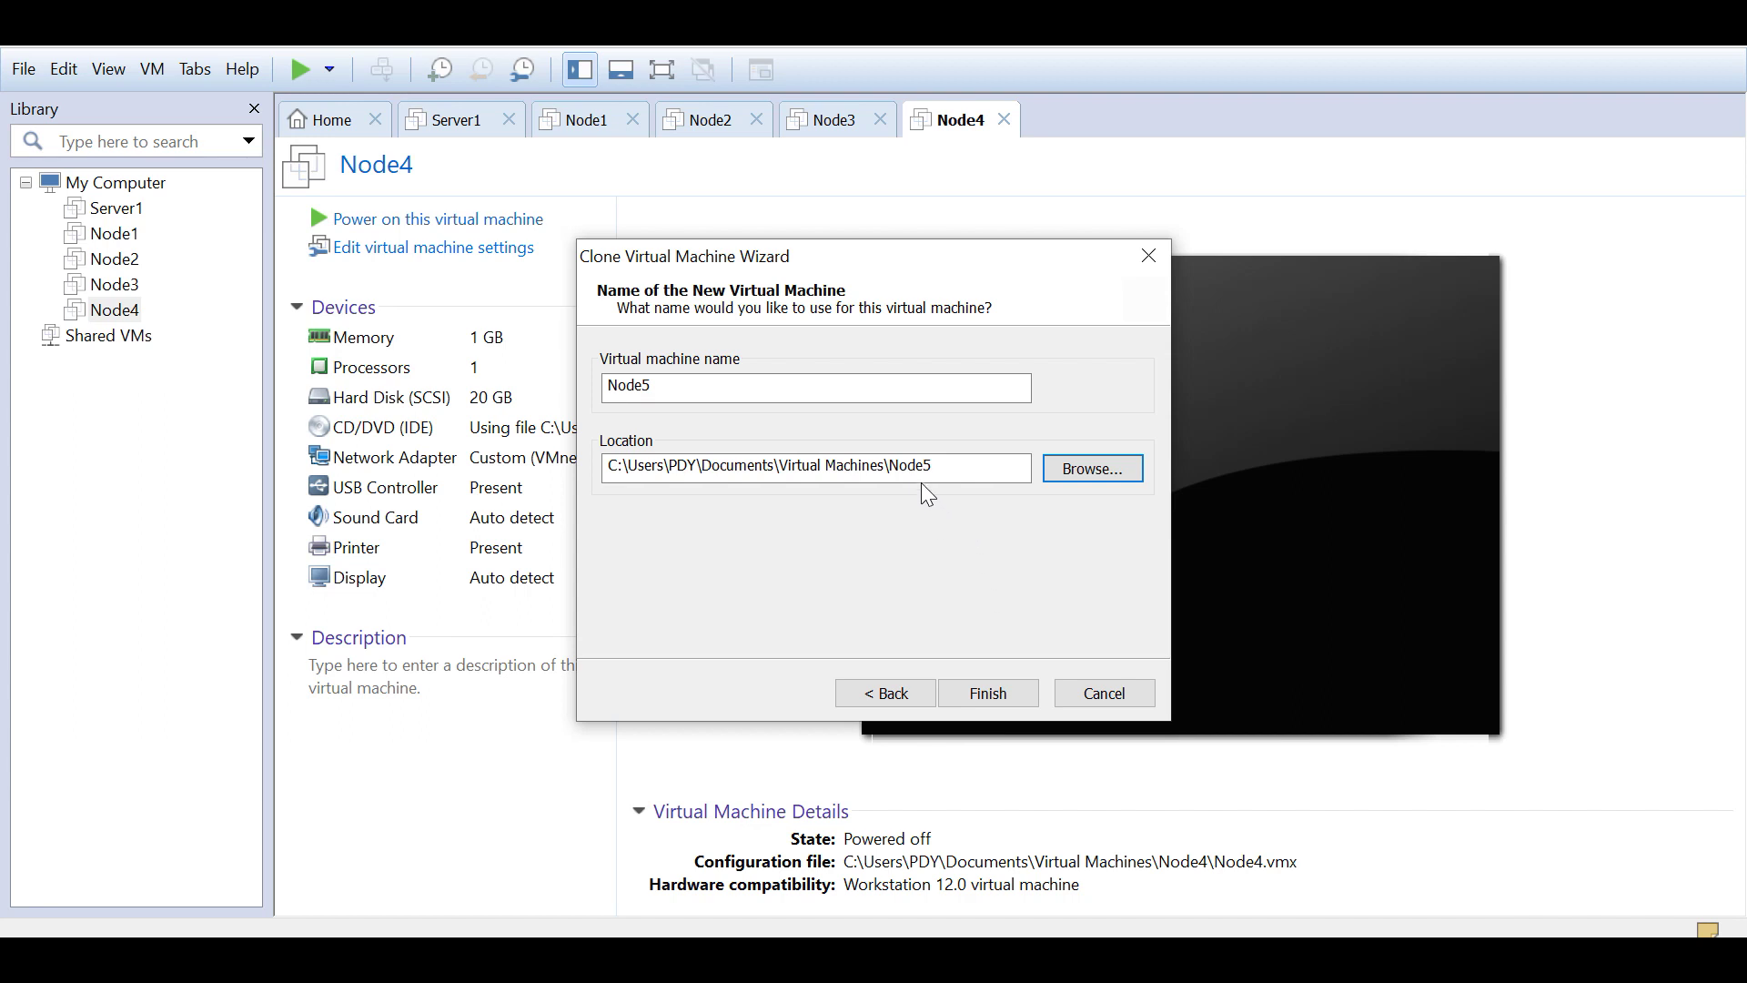
{"action": "left_click", "coordinate": [980, 696]}
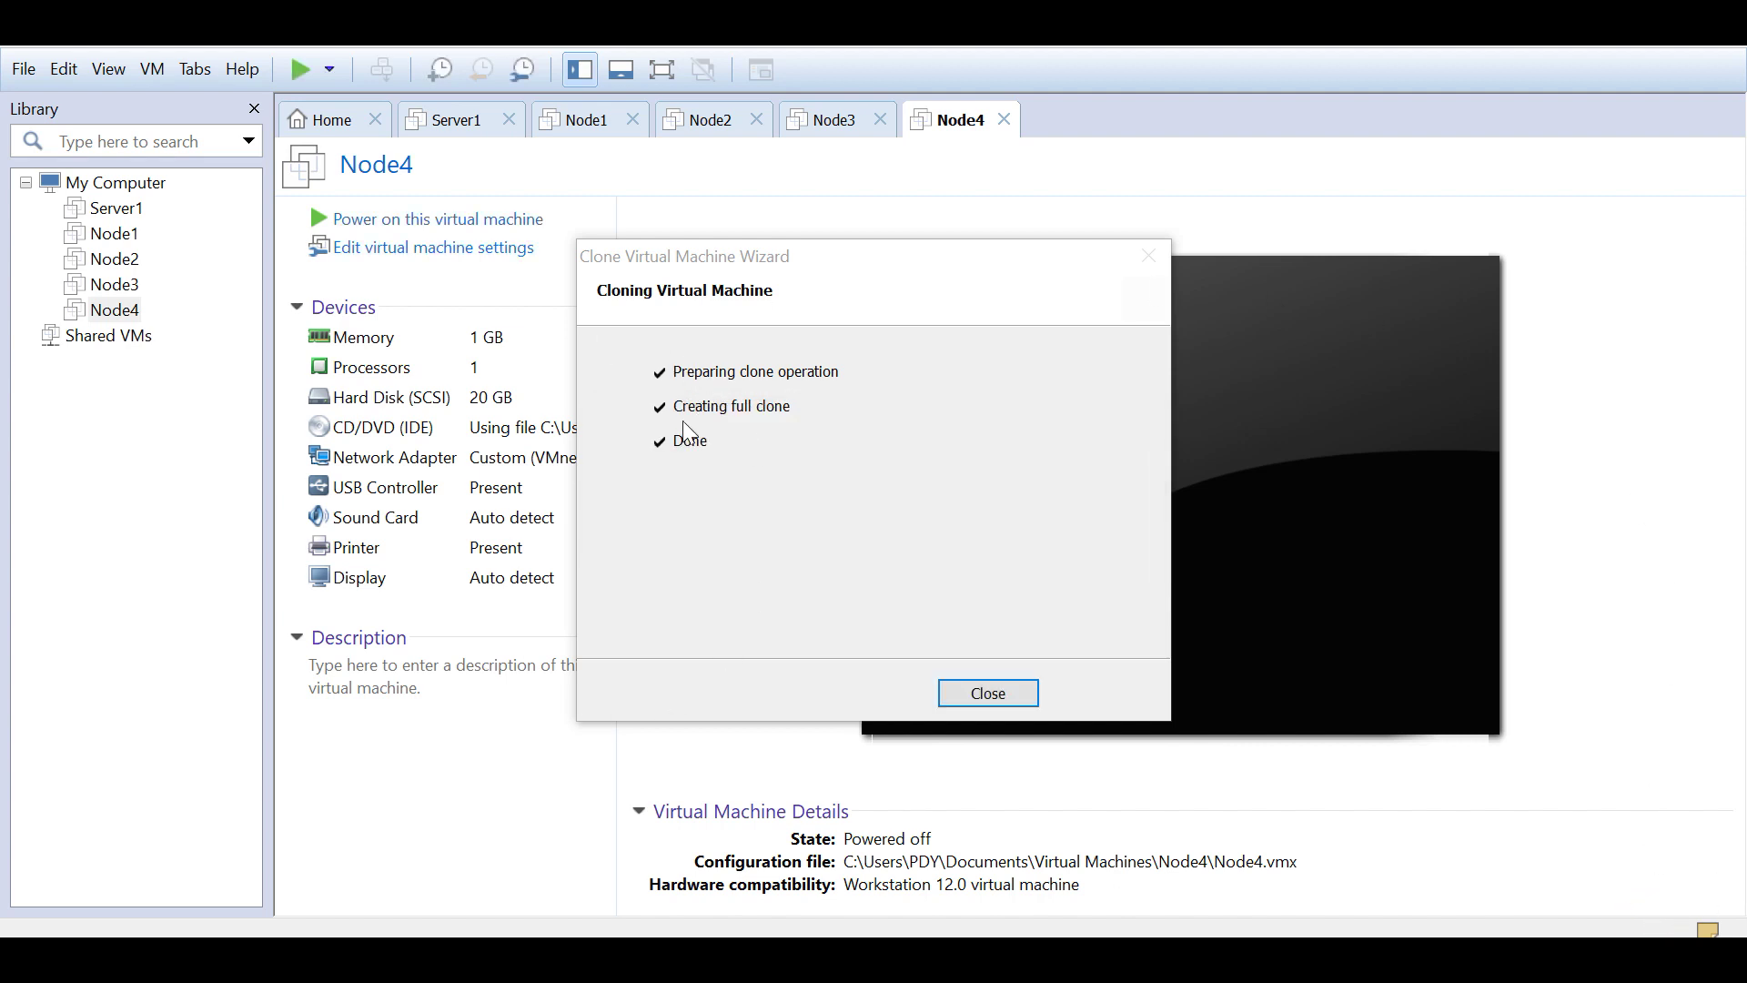
Step: Close the clone wizard, compare Node4 and Node5 in the library, and select Node5's network adapter
{"action": "left_click", "coordinate": [992, 695]}
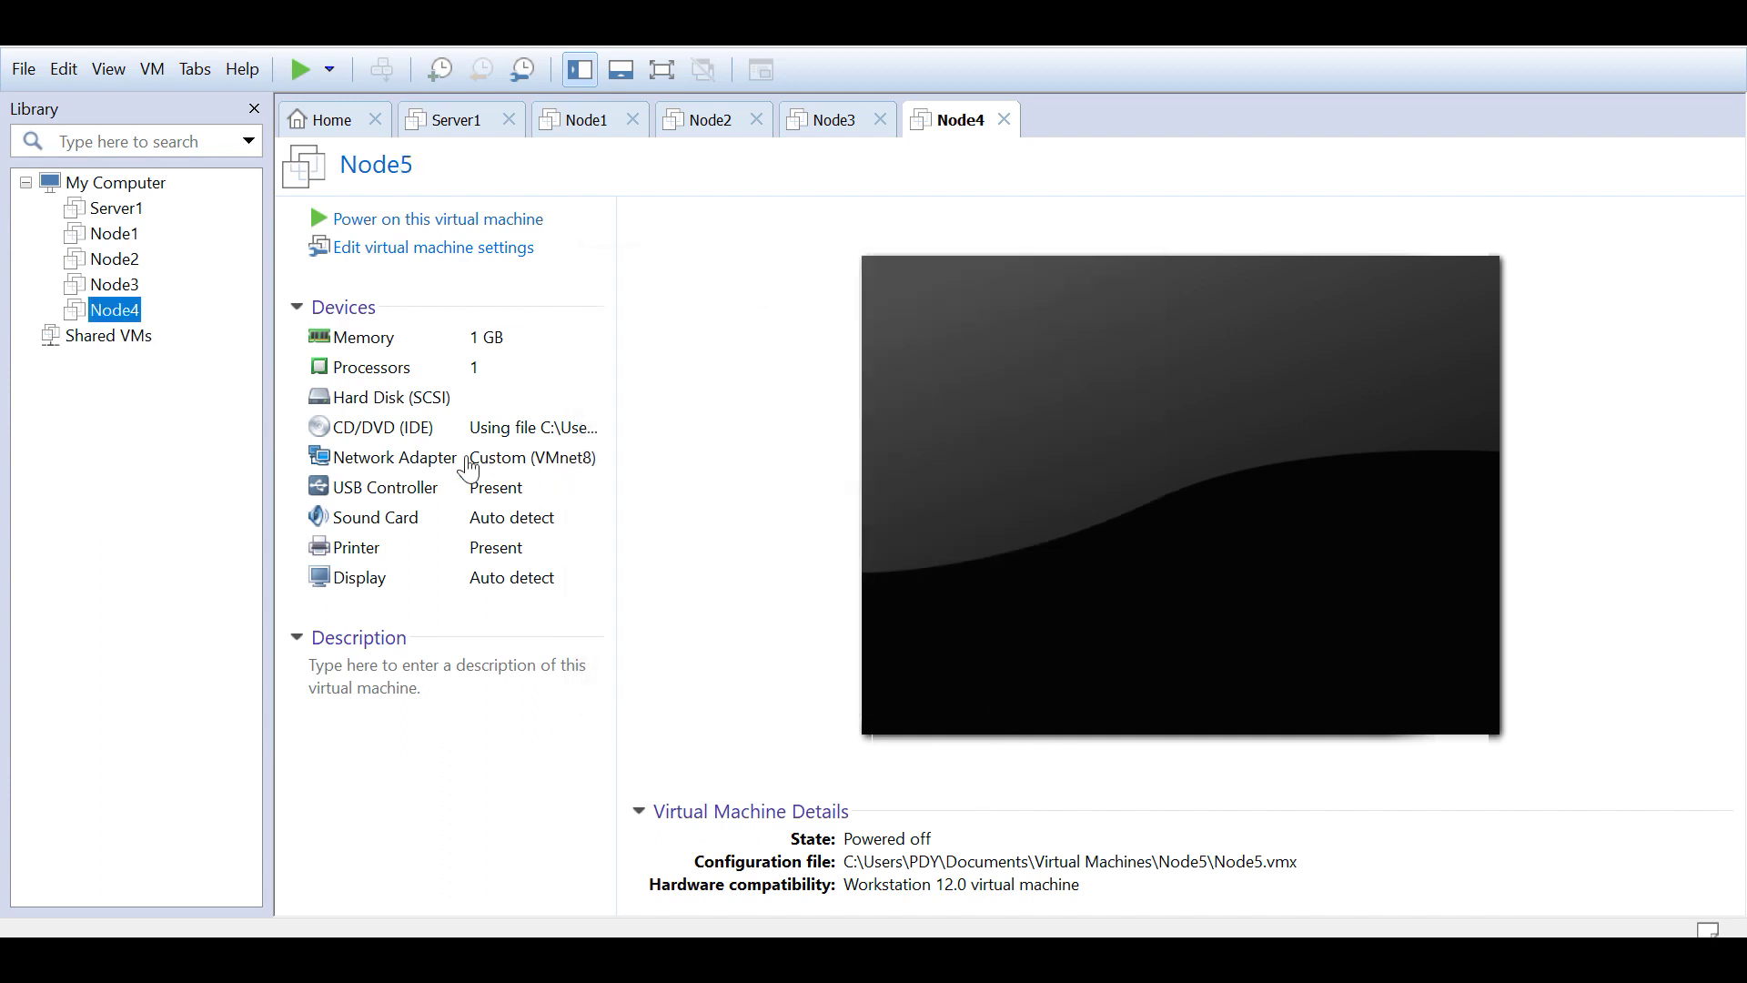
{"action": "left_click", "coordinate": [115, 311]}
{"action": "left_click", "coordinate": [116, 336]}
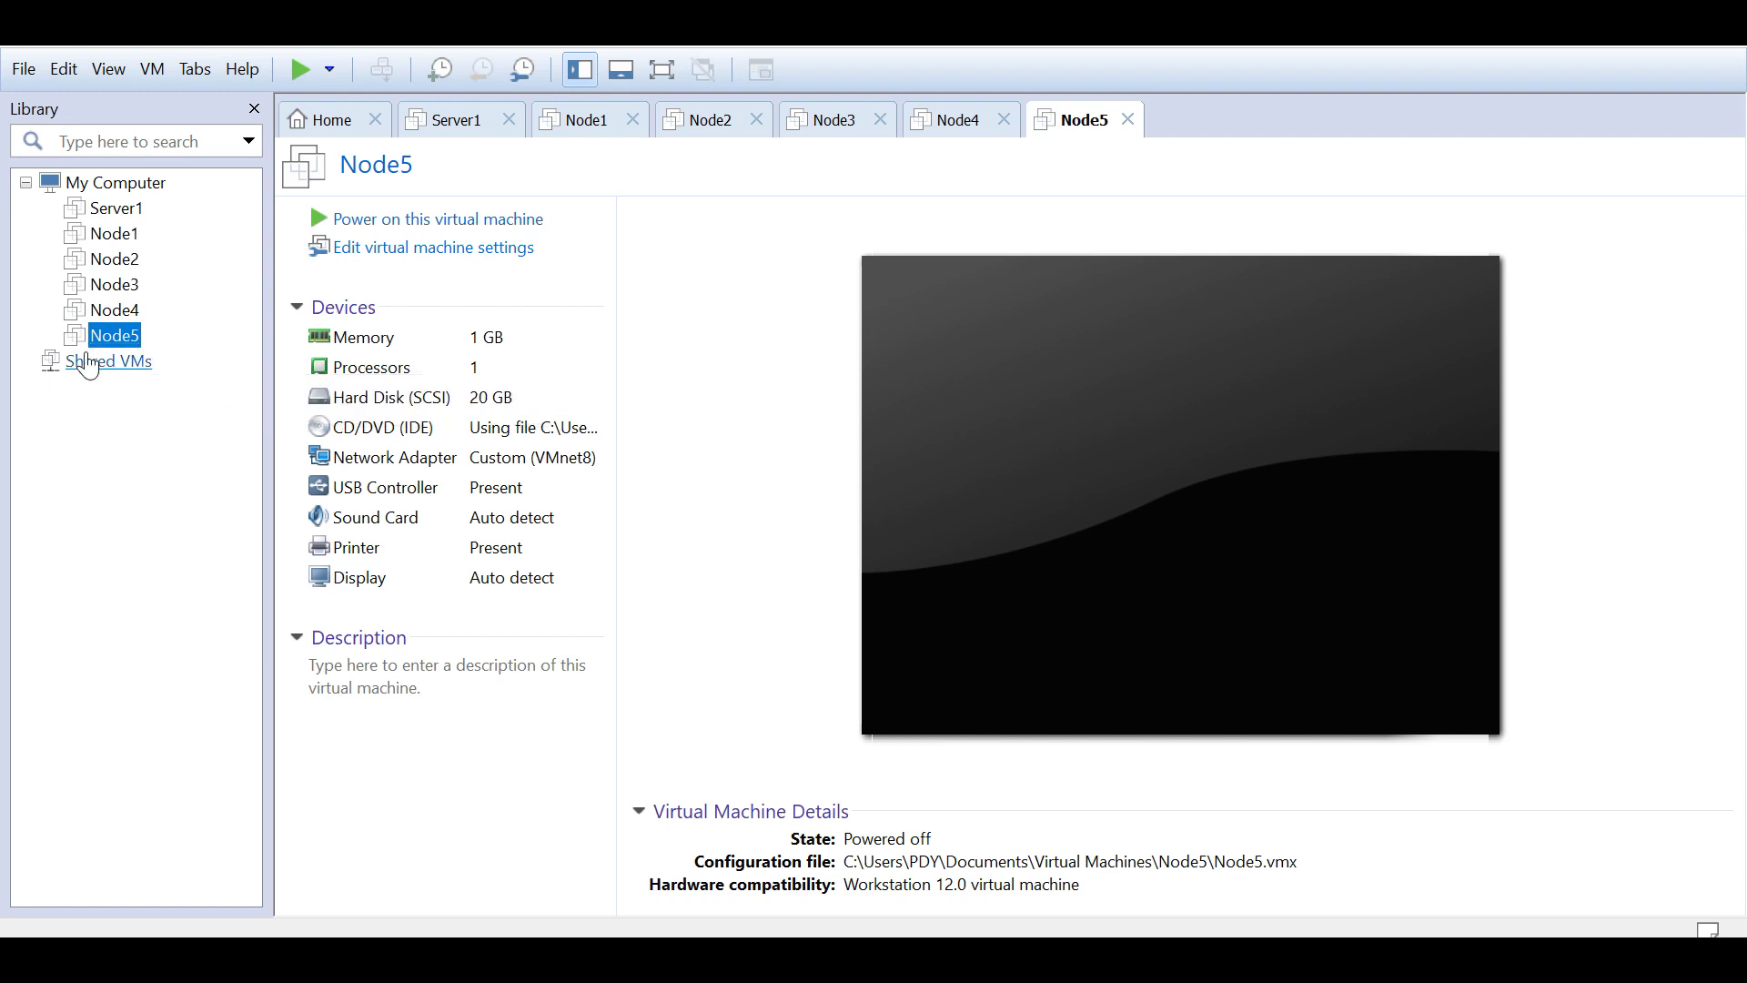
{"action": "left_click", "coordinate": [107, 314]}
{"action": "left_click", "coordinate": [111, 339]}
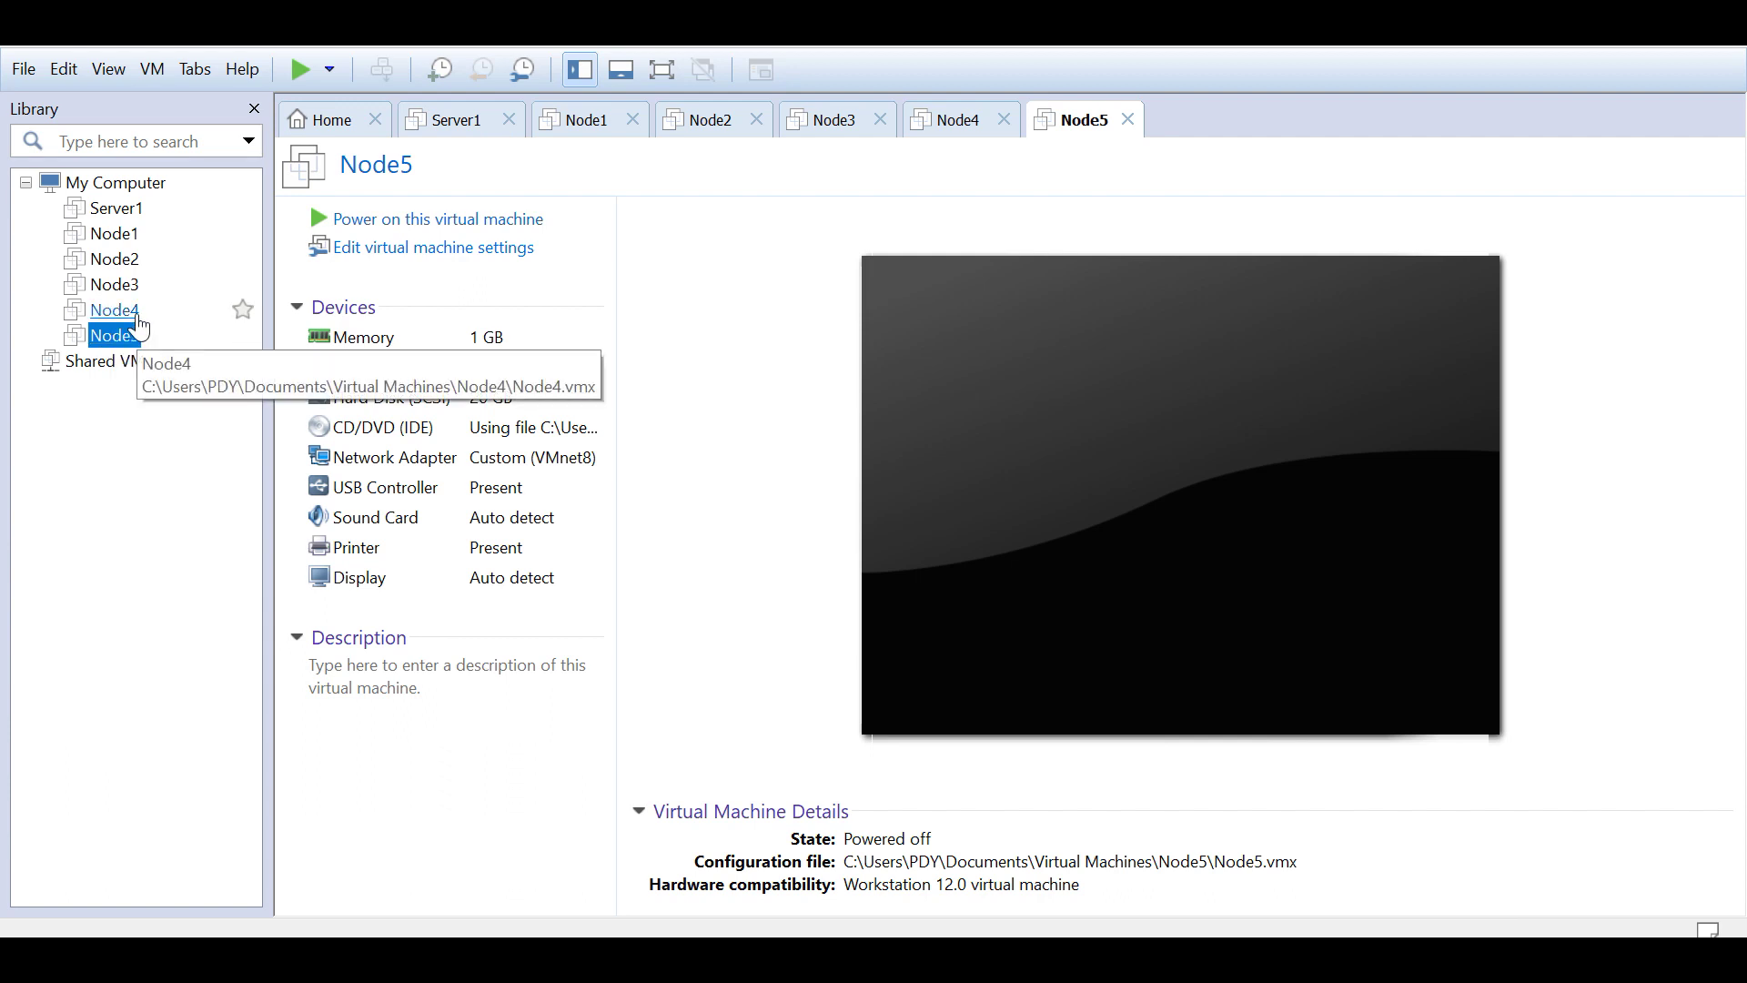
{"action": "left_click", "coordinate": [114, 312]}
{"action": "left_click", "coordinate": [129, 337]}
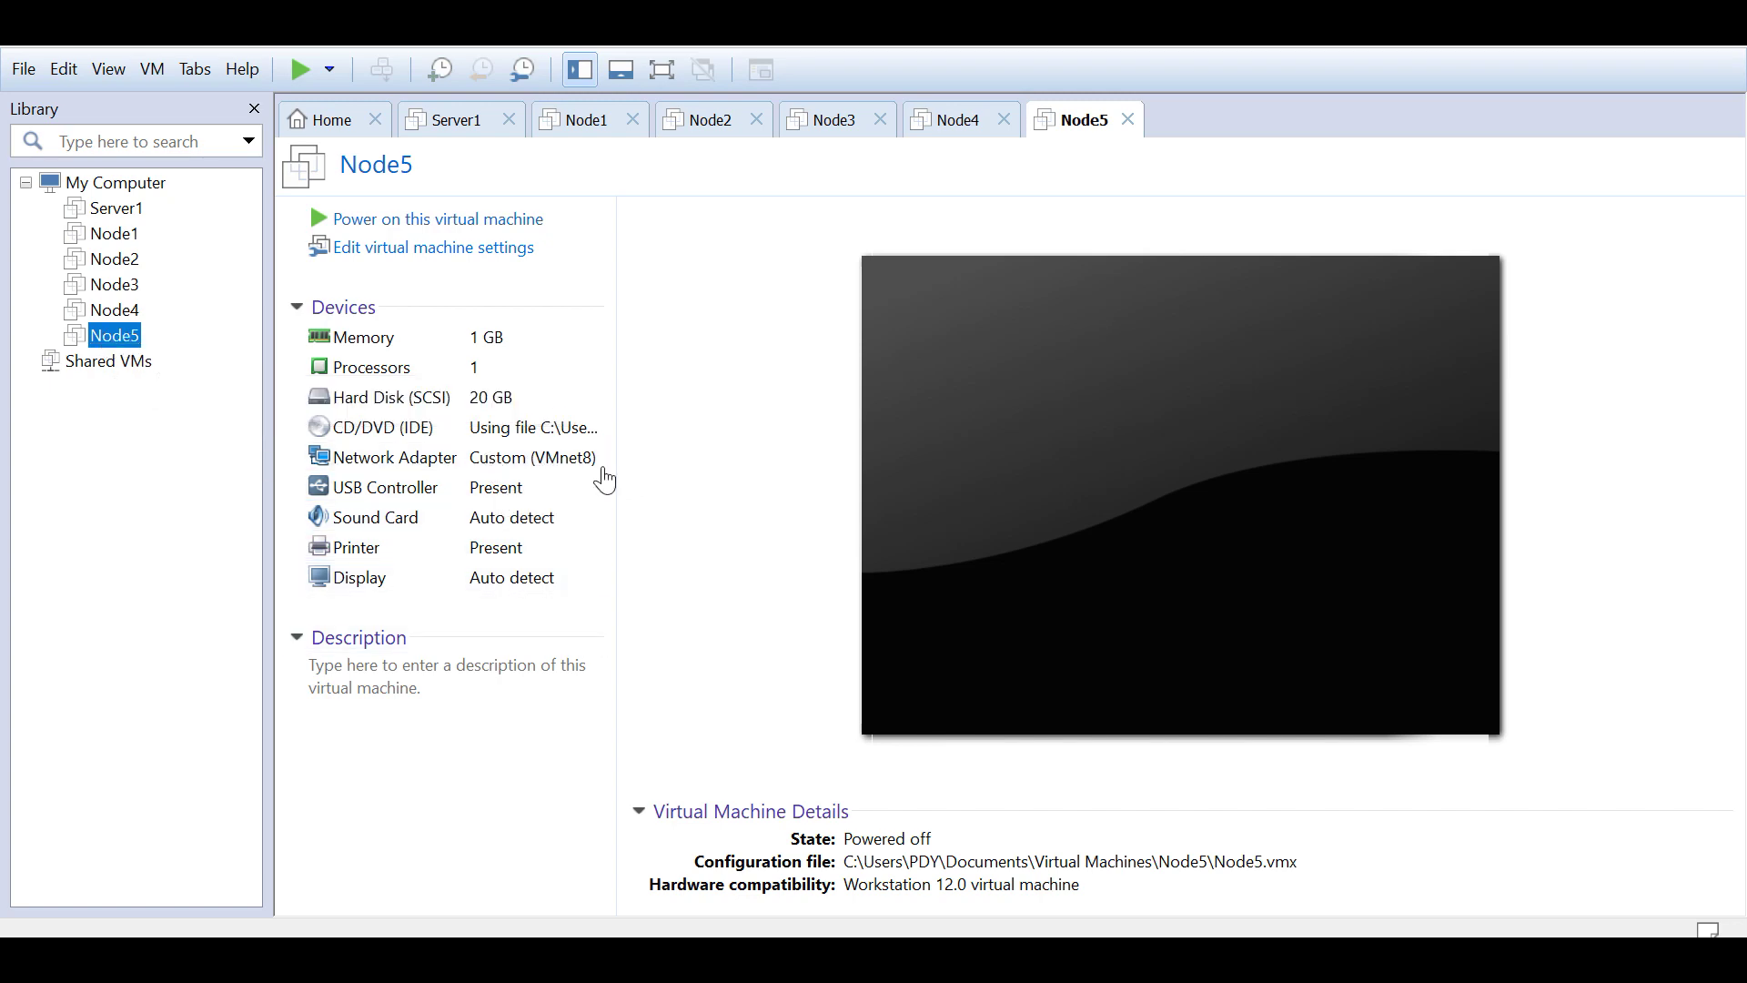
{"action": "left_click", "coordinate": [407, 468]}
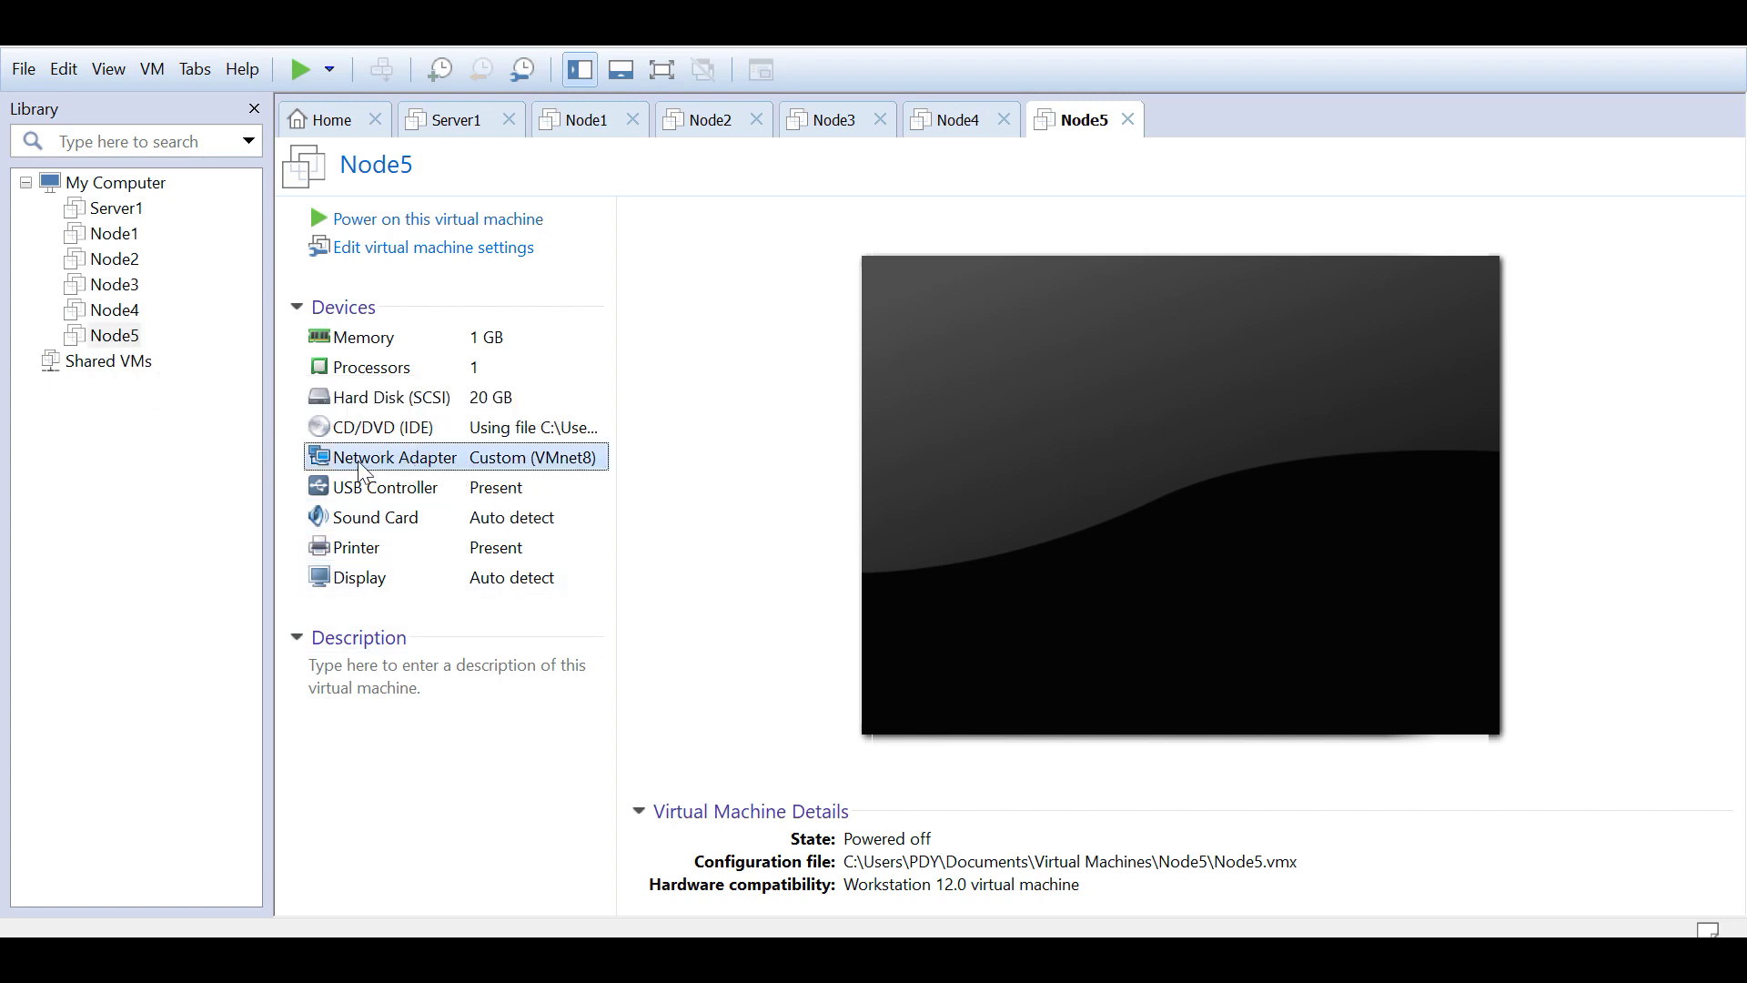
Step: Open Node5's virtual machine settings and remove its existing network adapter
{"action": "double_click", "coordinate": [368, 466]}
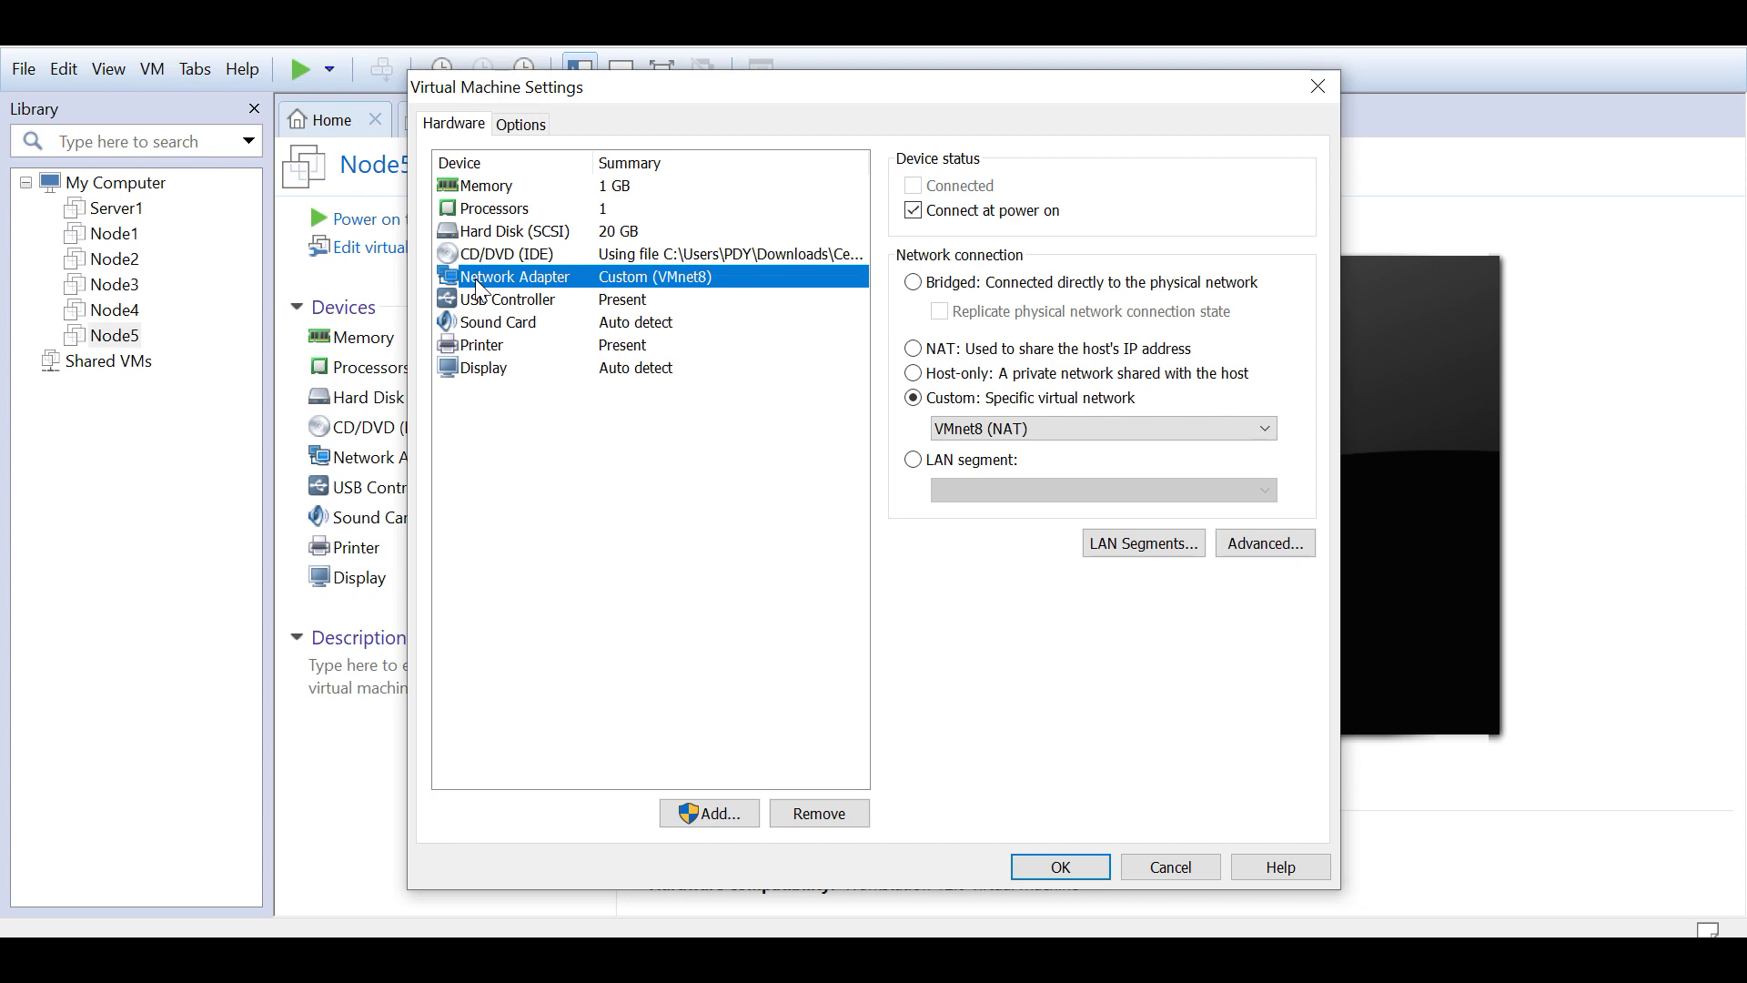
{"action": "left_click", "coordinate": [1171, 867]}
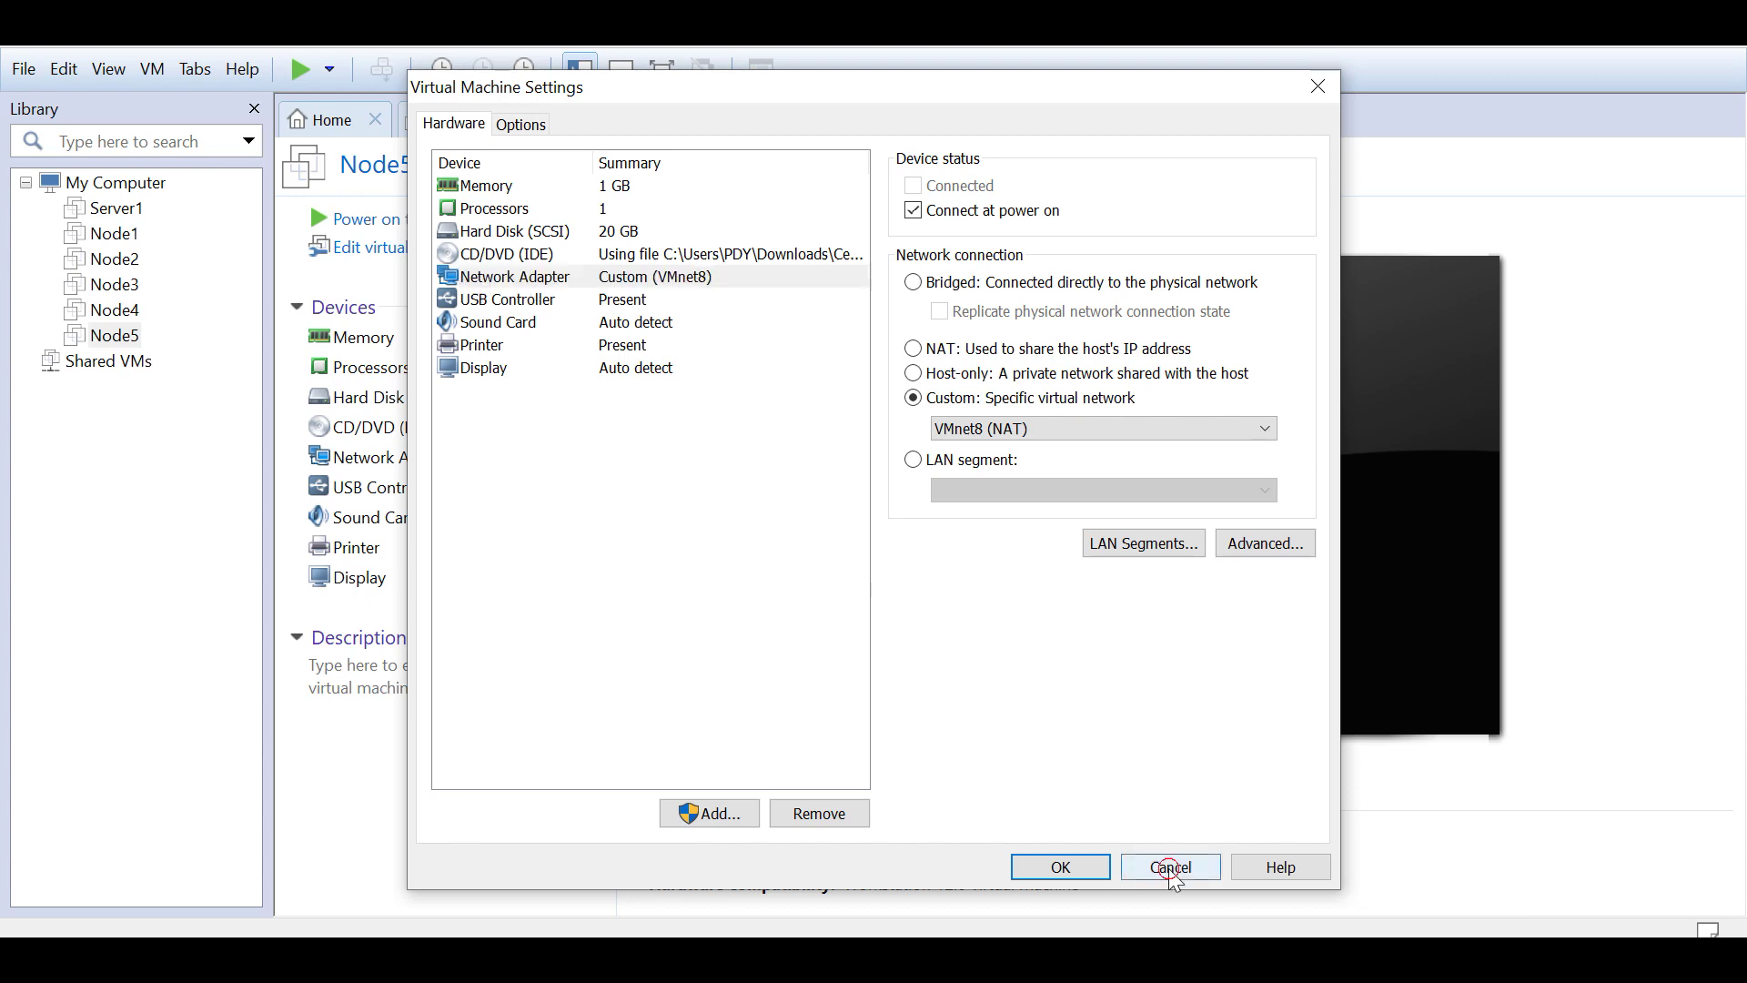
{"action": "left_click", "coordinate": [115, 311]}
{"action": "left_click", "coordinate": [116, 337]}
{"action": "left_click", "coordinate": [483, 252]}
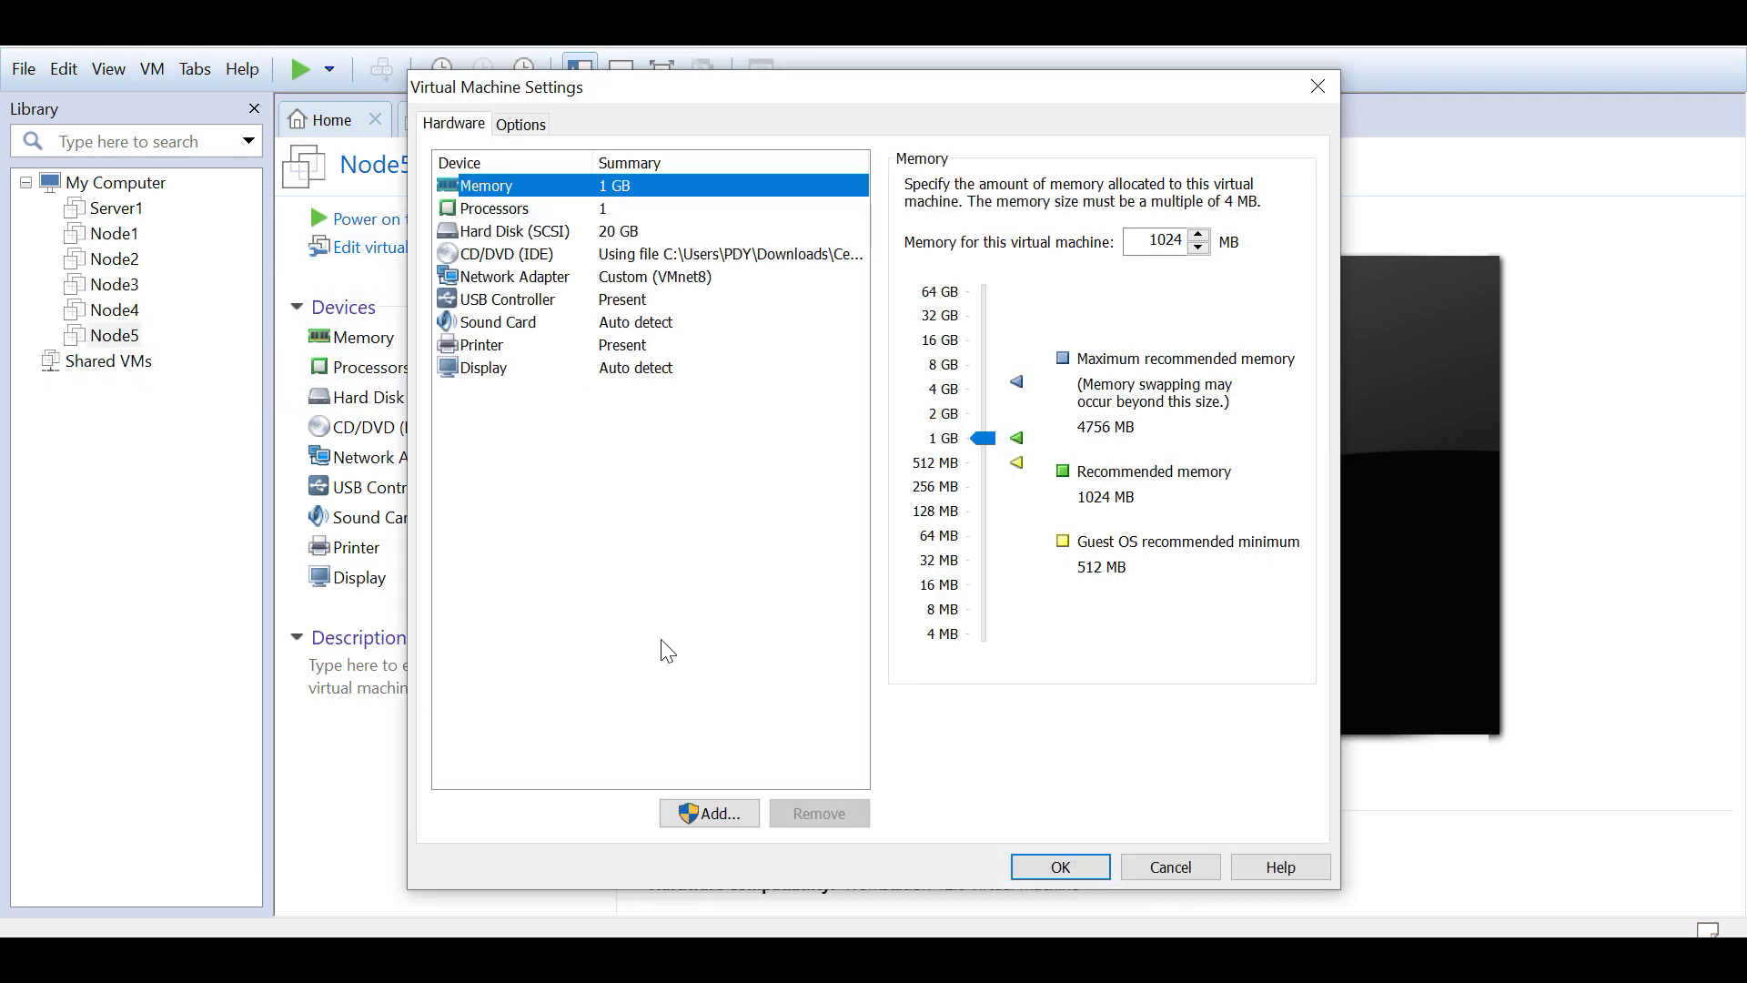
{"action": "left_click", "coordinate": [626, 279]}
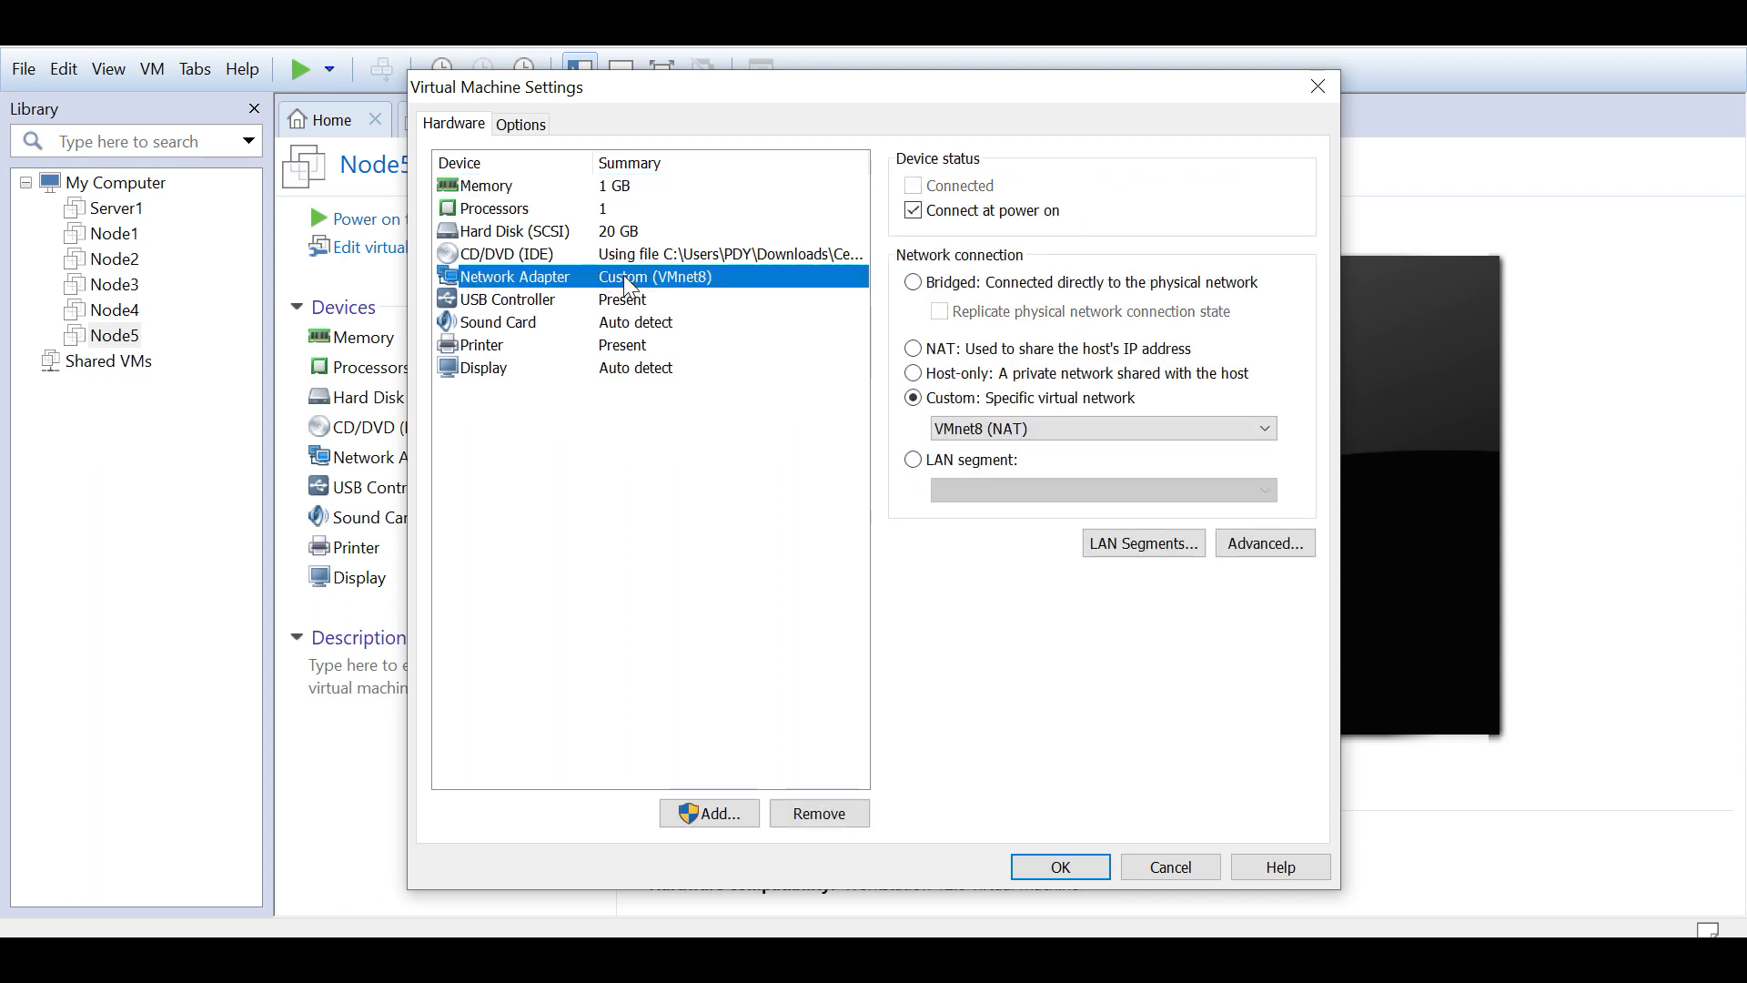
{"action": "left_click", "coordinate": [800, 814]}
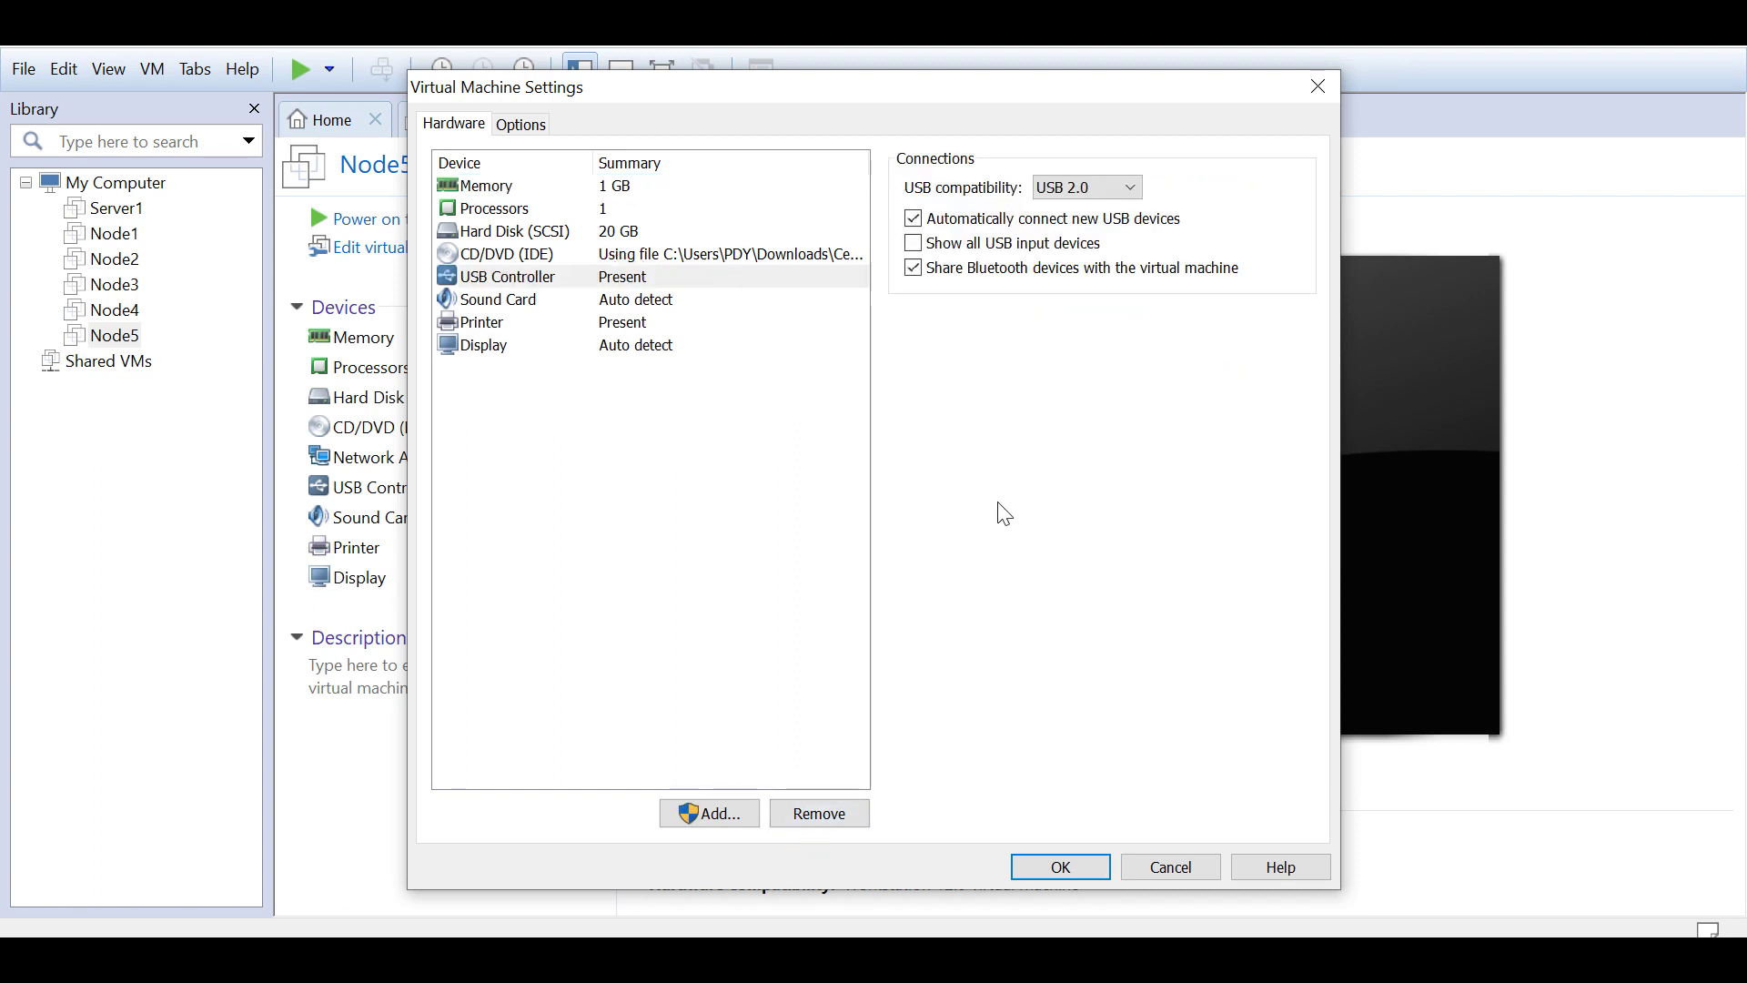
Step: Add a new network adapter on Custom VMnet8 (NAT) and save Node5's settings
{"action": "left_click", "coordinate": [691, 812]}
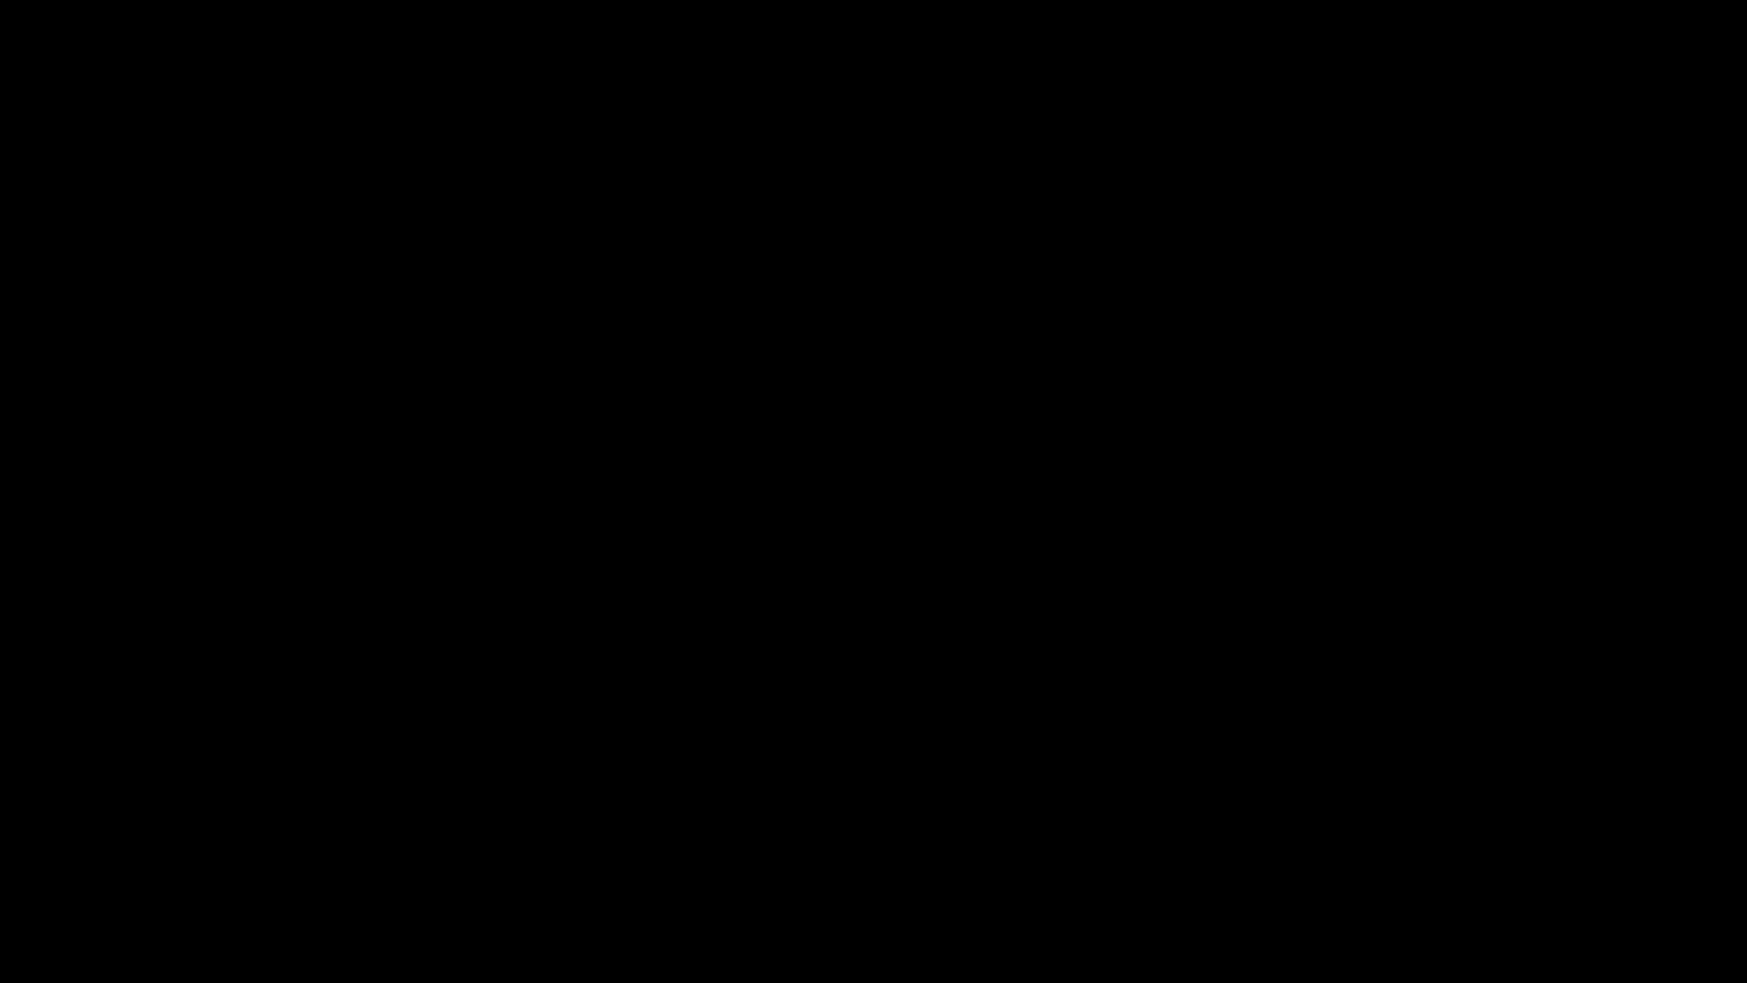
{"action": "left_click", "coordinate": [823, 655]}
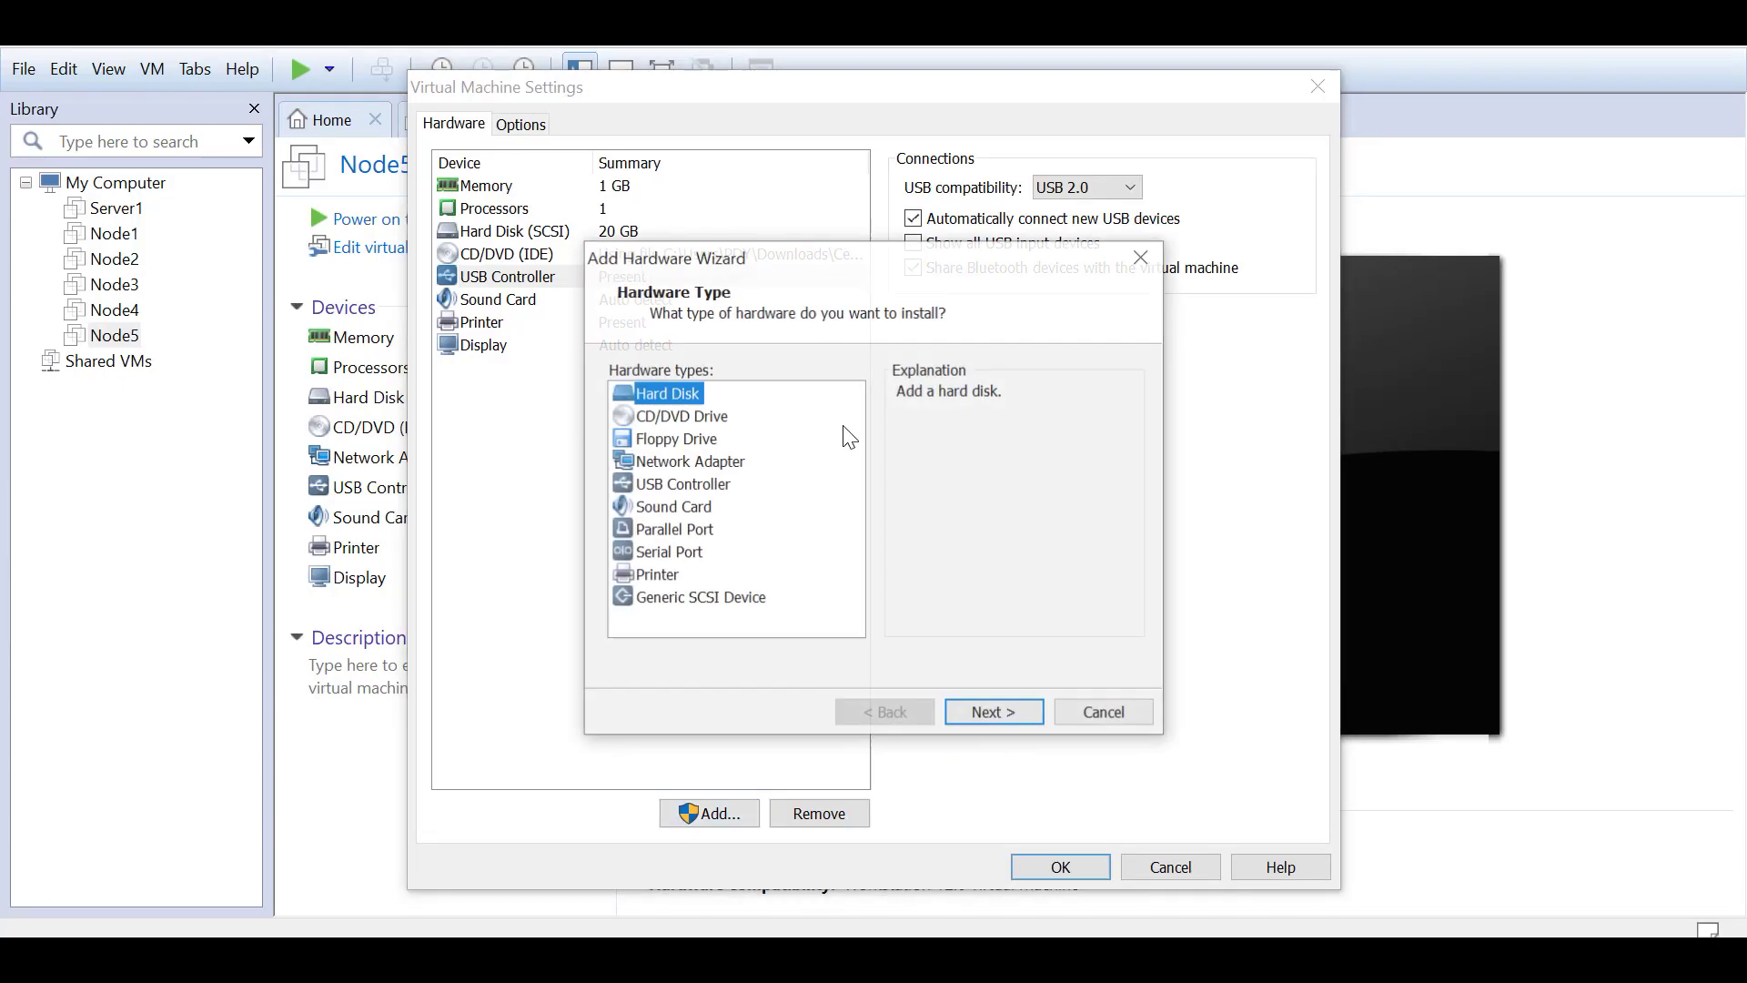
{"action": "left_click", "coordinate": [690, 462]}
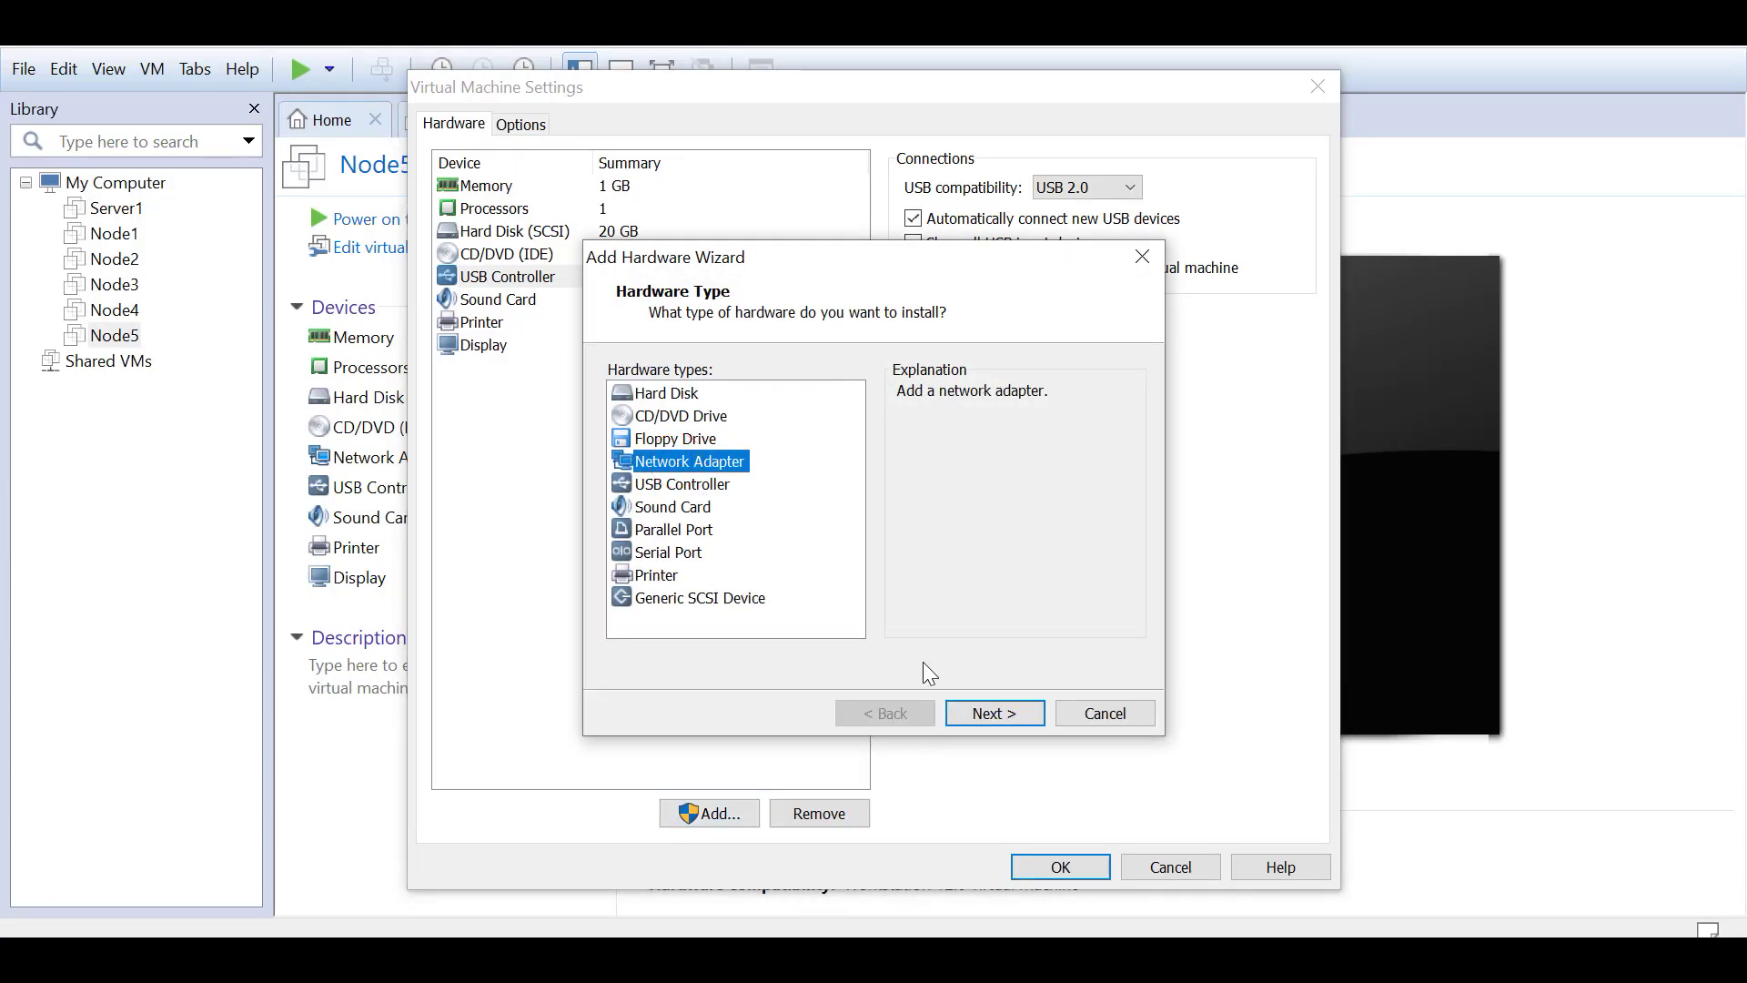
{"action": "left_click", "coordinate": [971, 712]}
{"action": "left_click", "coordinate": [611, 516]}
{"action": "left_click", "coordinate": [737, 547]}
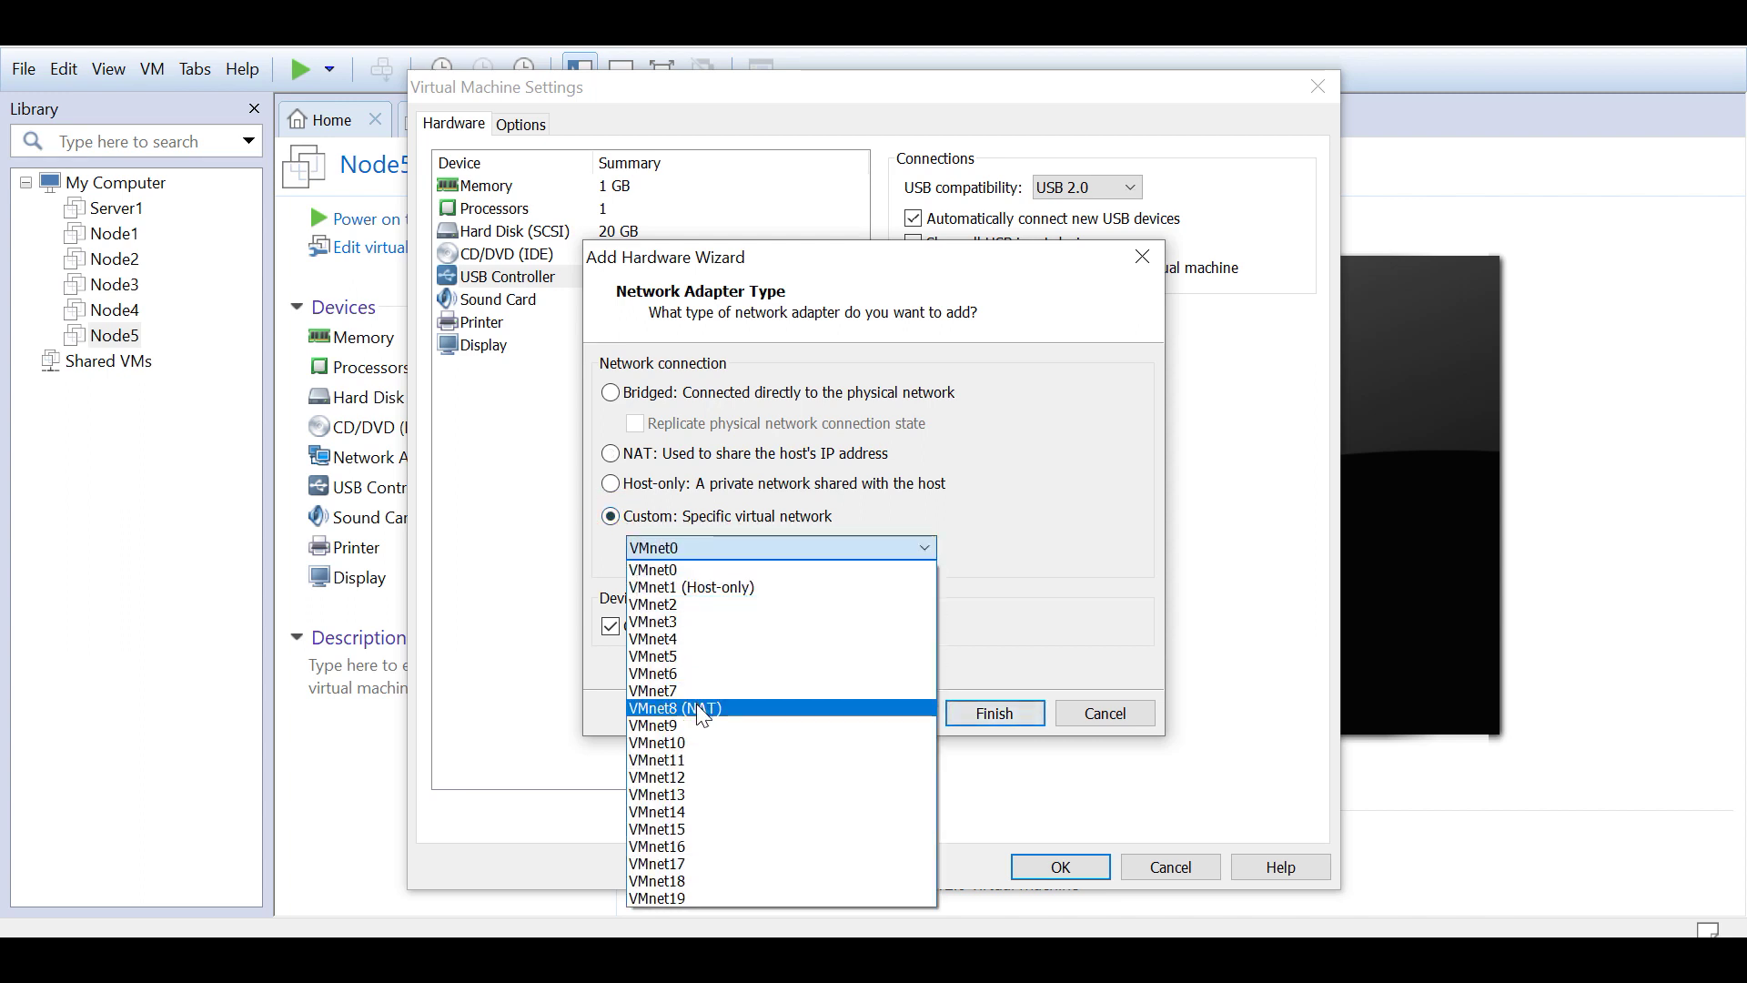
{"action": "left_click", "coordinate": [718, 706]}
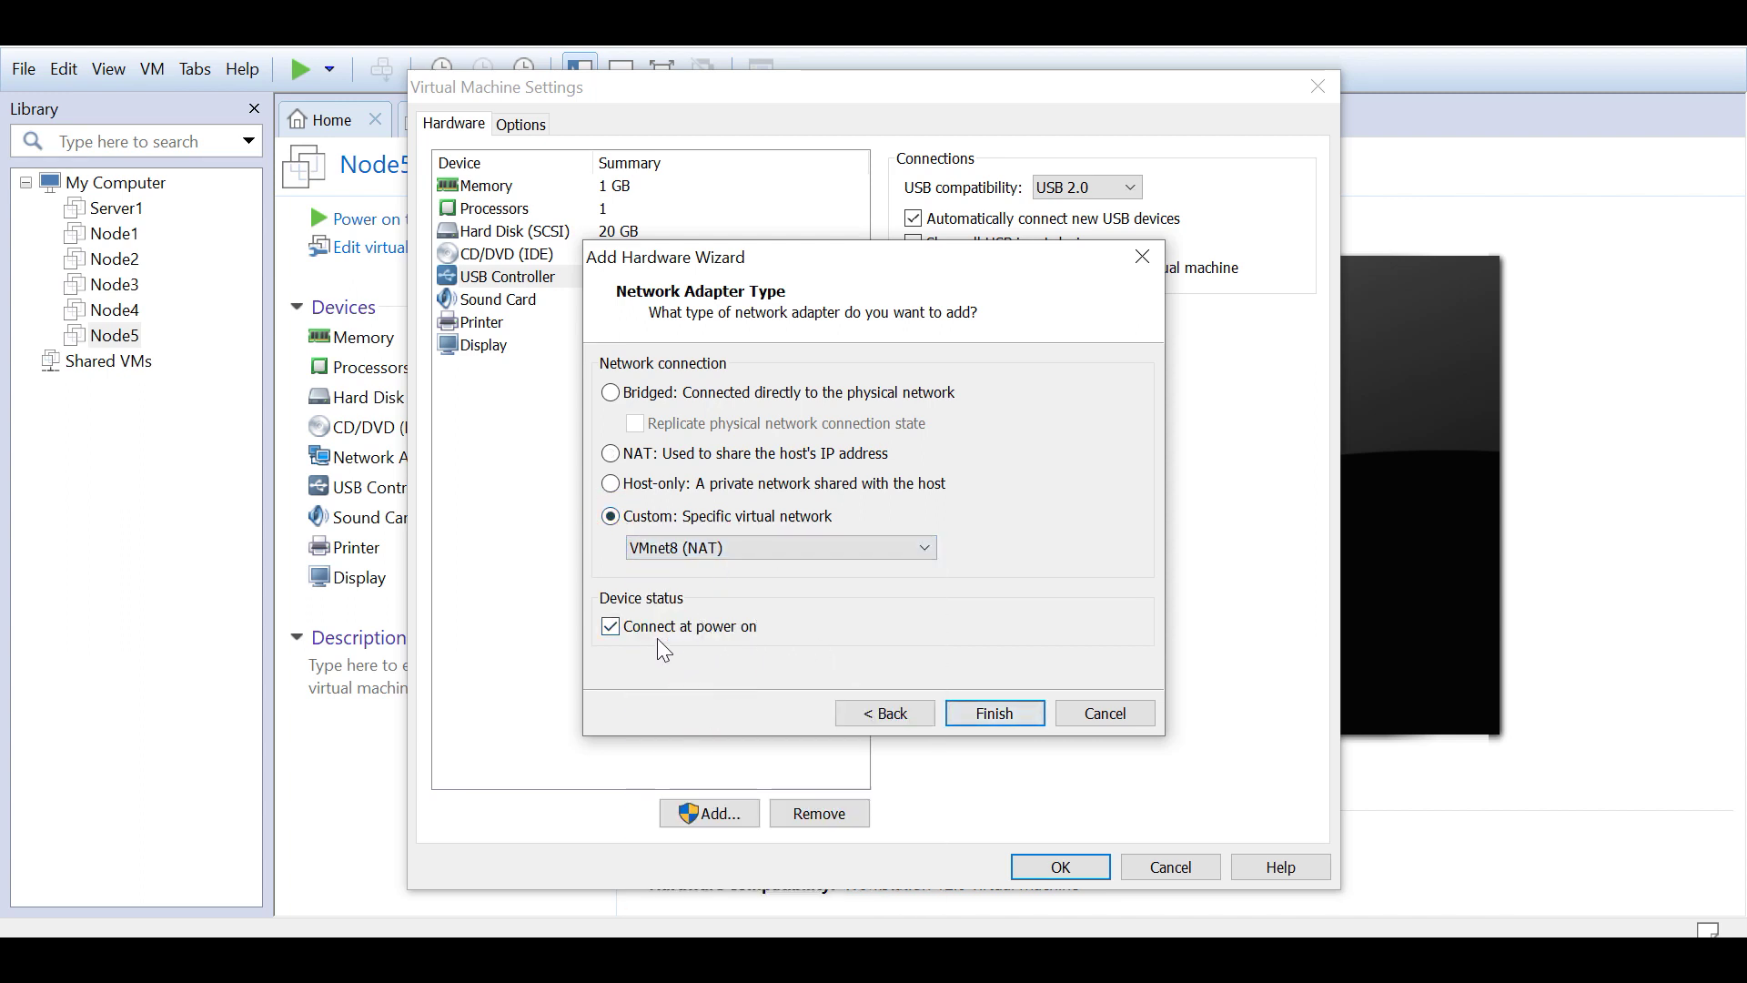
{"action": "left_click", "coordinate": [1007, 713]}
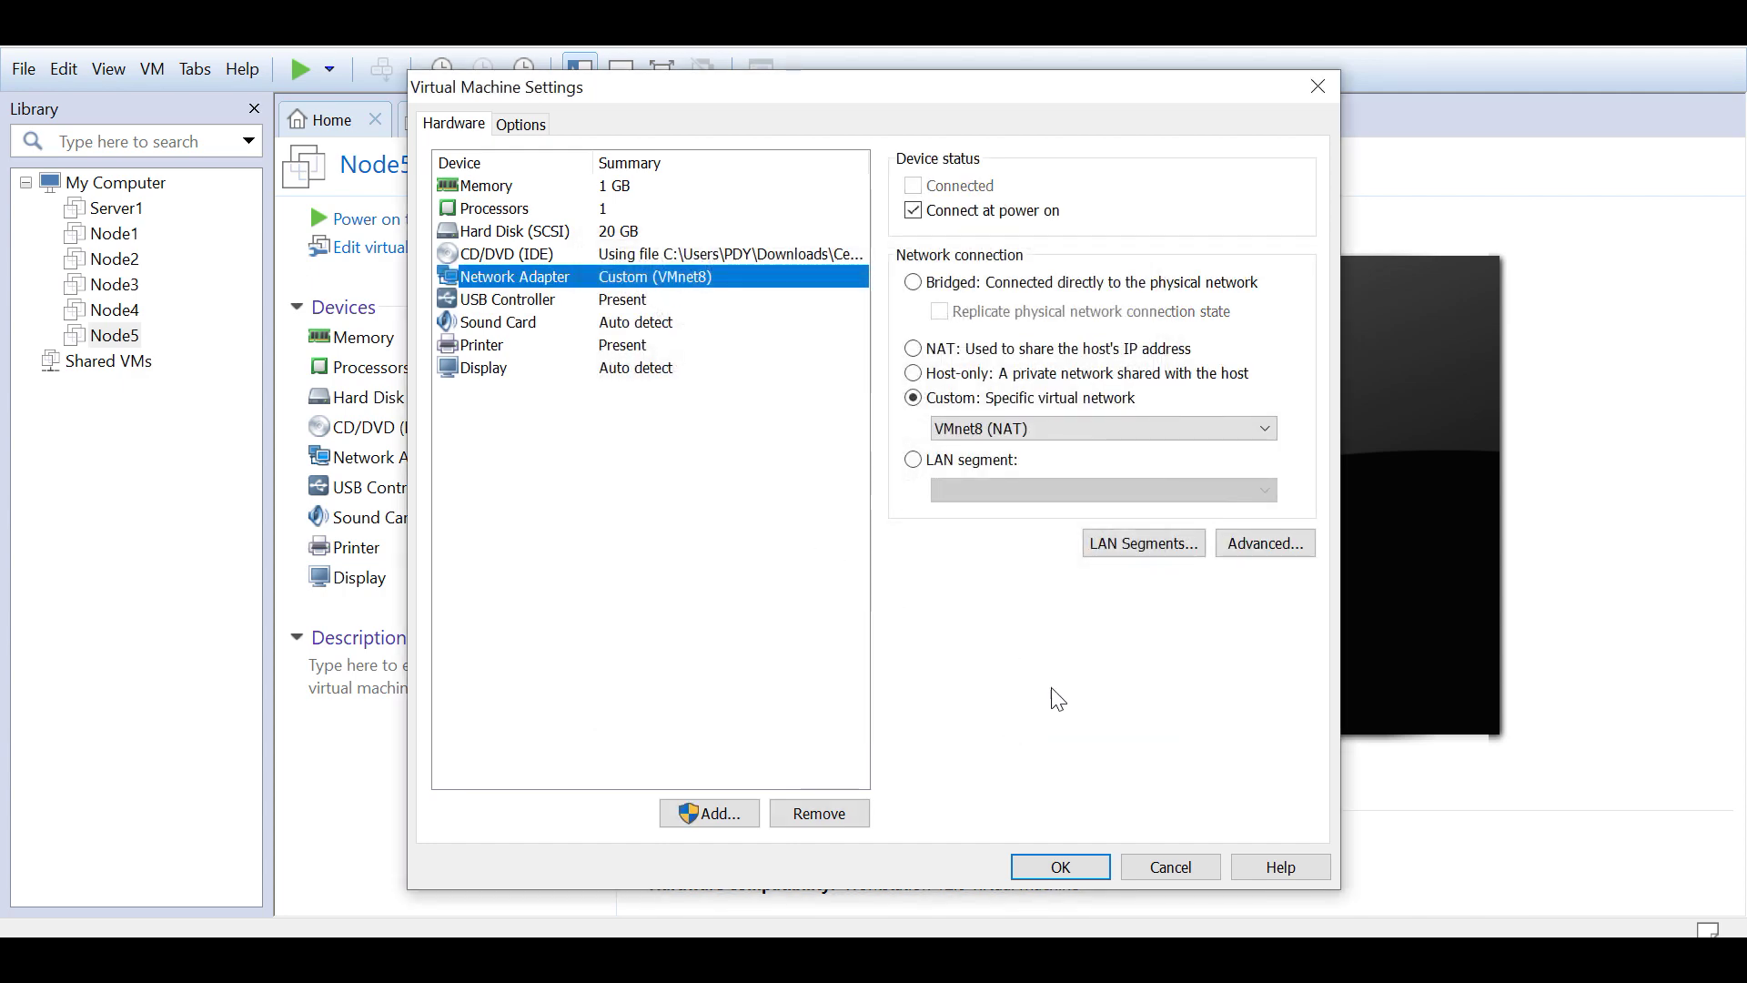
{"action": "left_click", "coordinate": [1088, 872]}
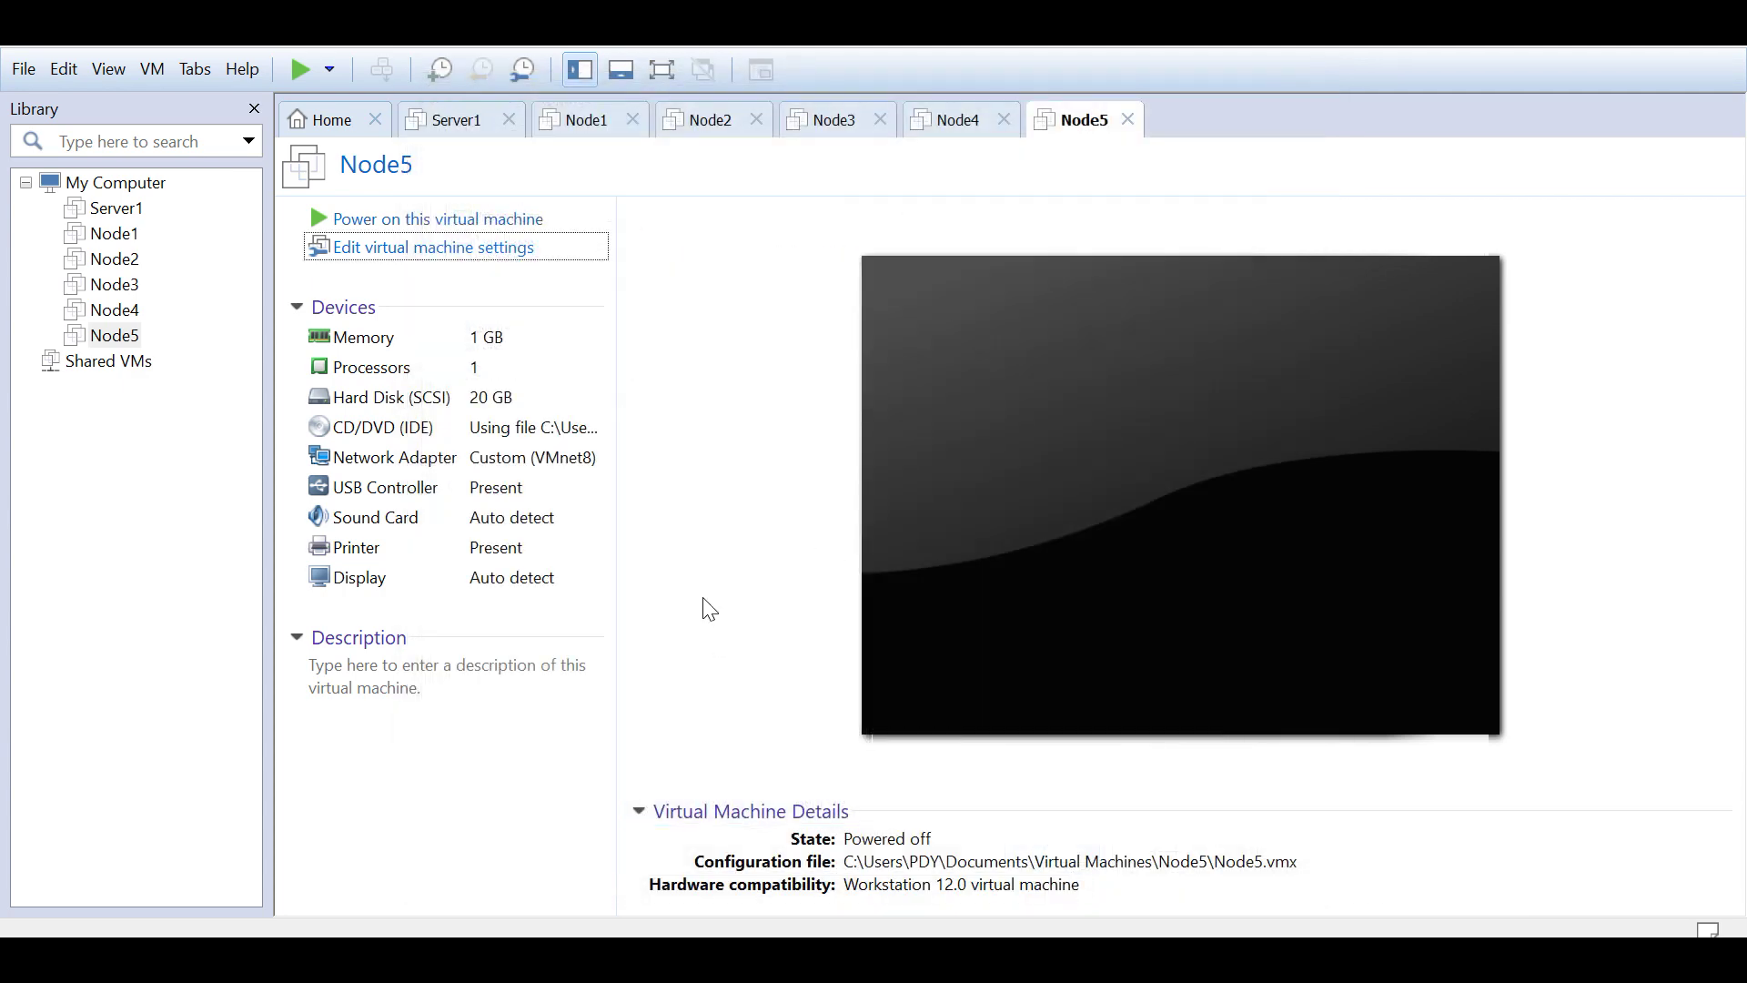
Step: Power on the Node5 virtual machine and dismiss the Removable Devices notice
{"action": "left_click", "coordinate": [406, 227]}
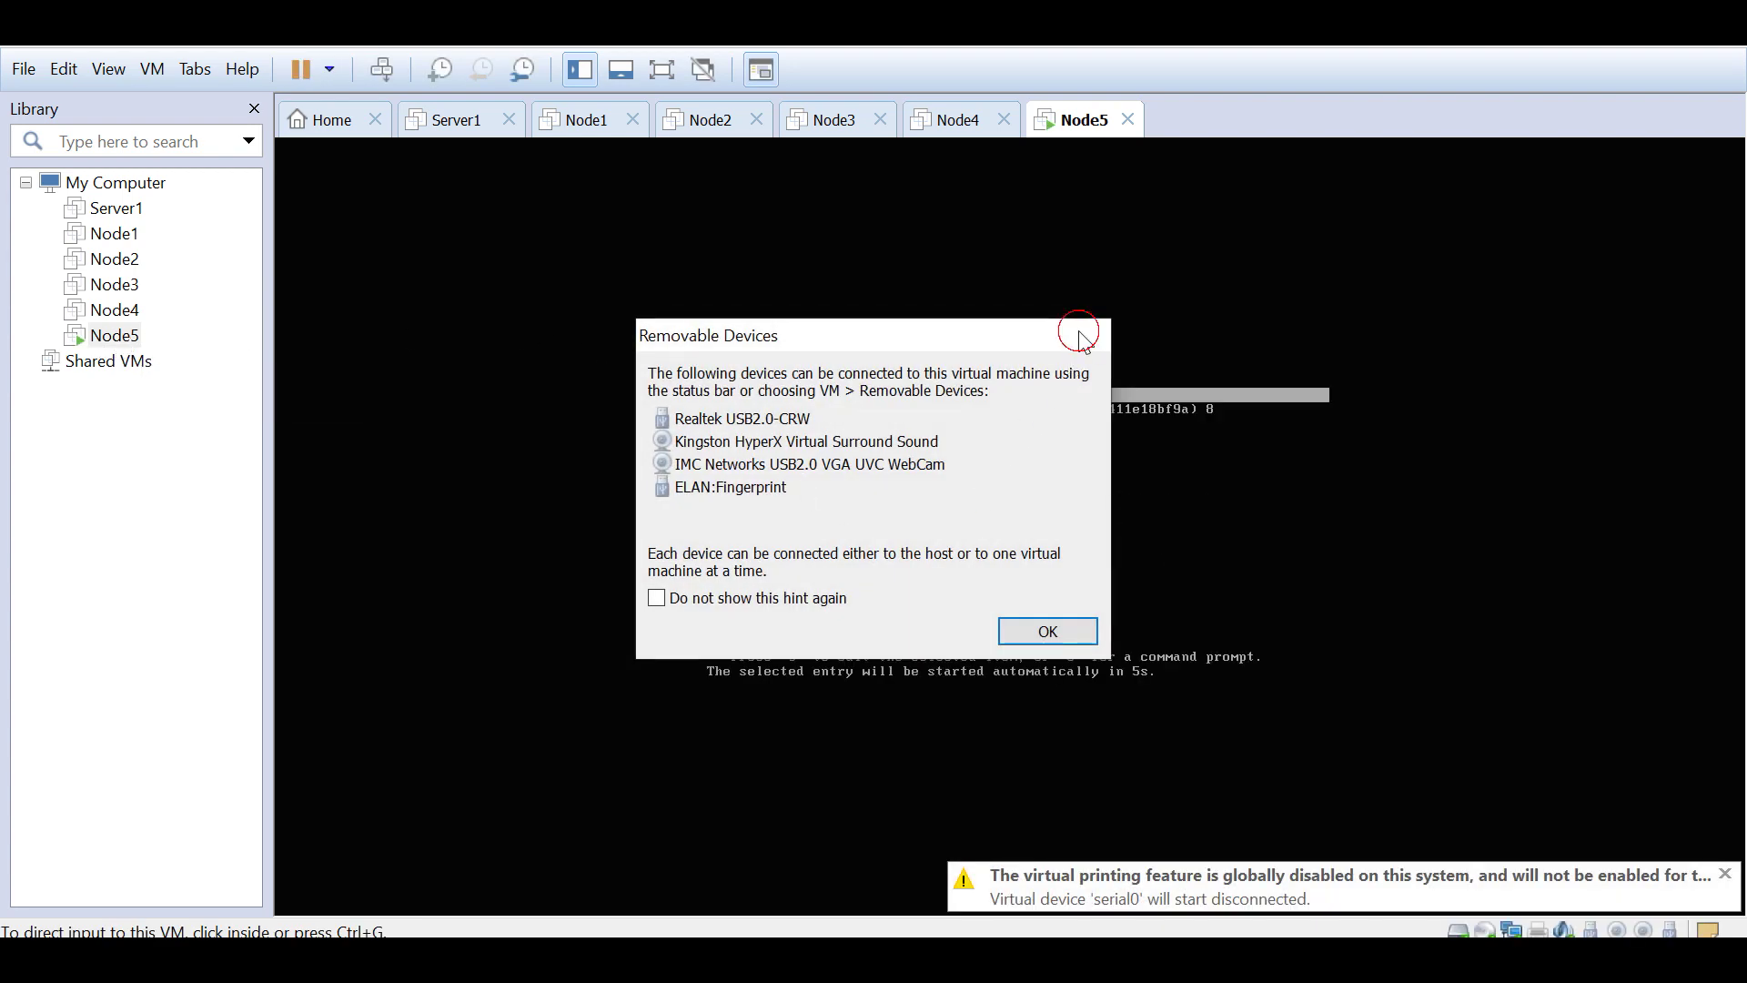
{"action": "left_click", "coordinate": [1087, 336]}
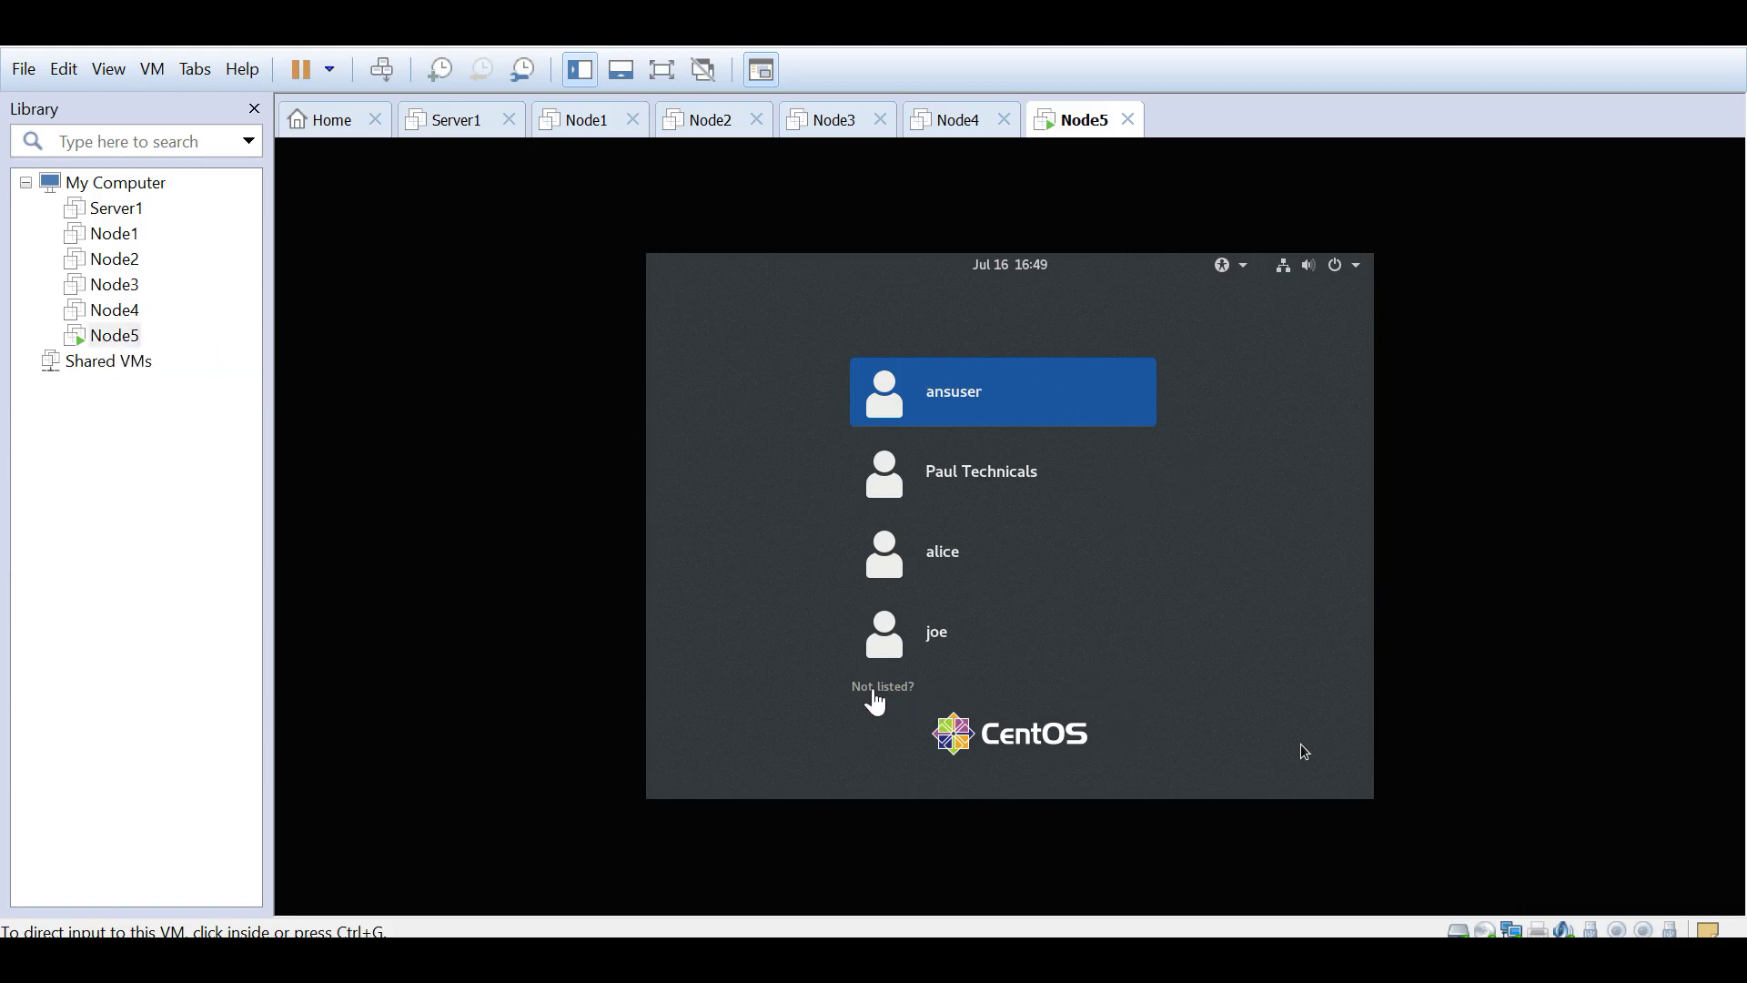
Step: Sign in to the CentOS guest as root via 'Not listed?', entering the root password
{"action": "left_click", "coordinate": [876, 700]}
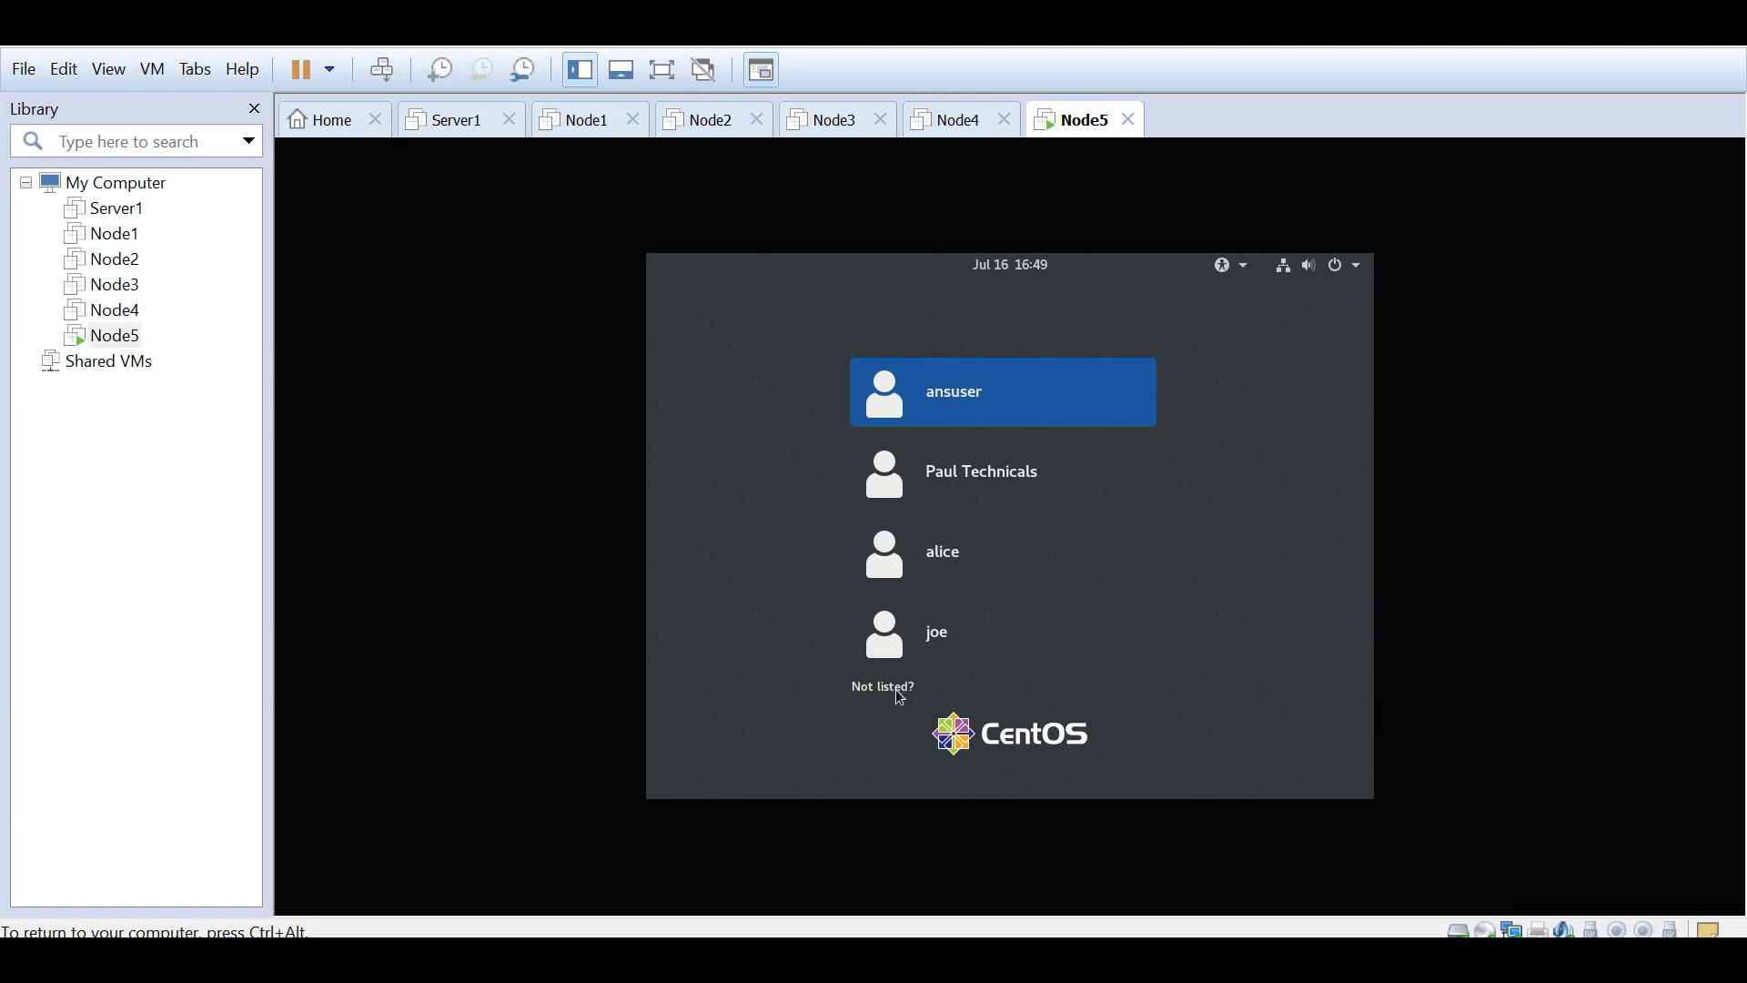
{"action": "left_click", "coordinate": [898, 691]}
{"action": "type", "text": "root"}
{"action": "key", "text": "Return"}
{"action": "type", "text": "p********"}
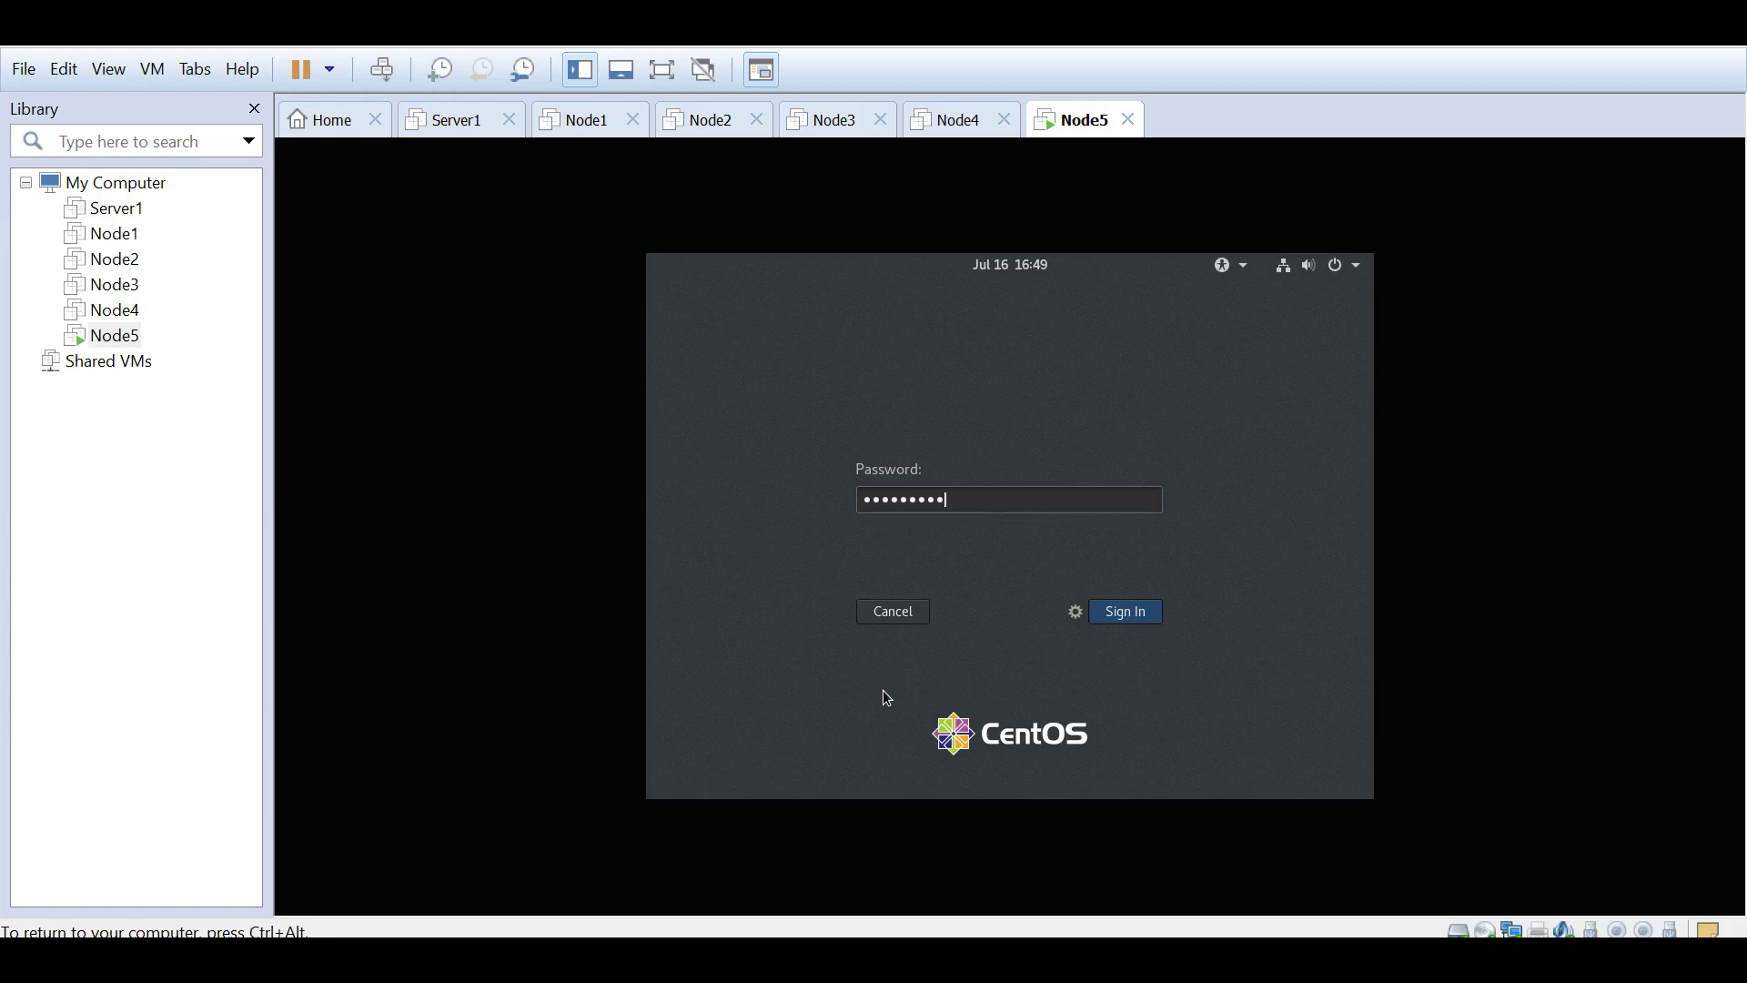
{"action": "key", "text": "Return"}
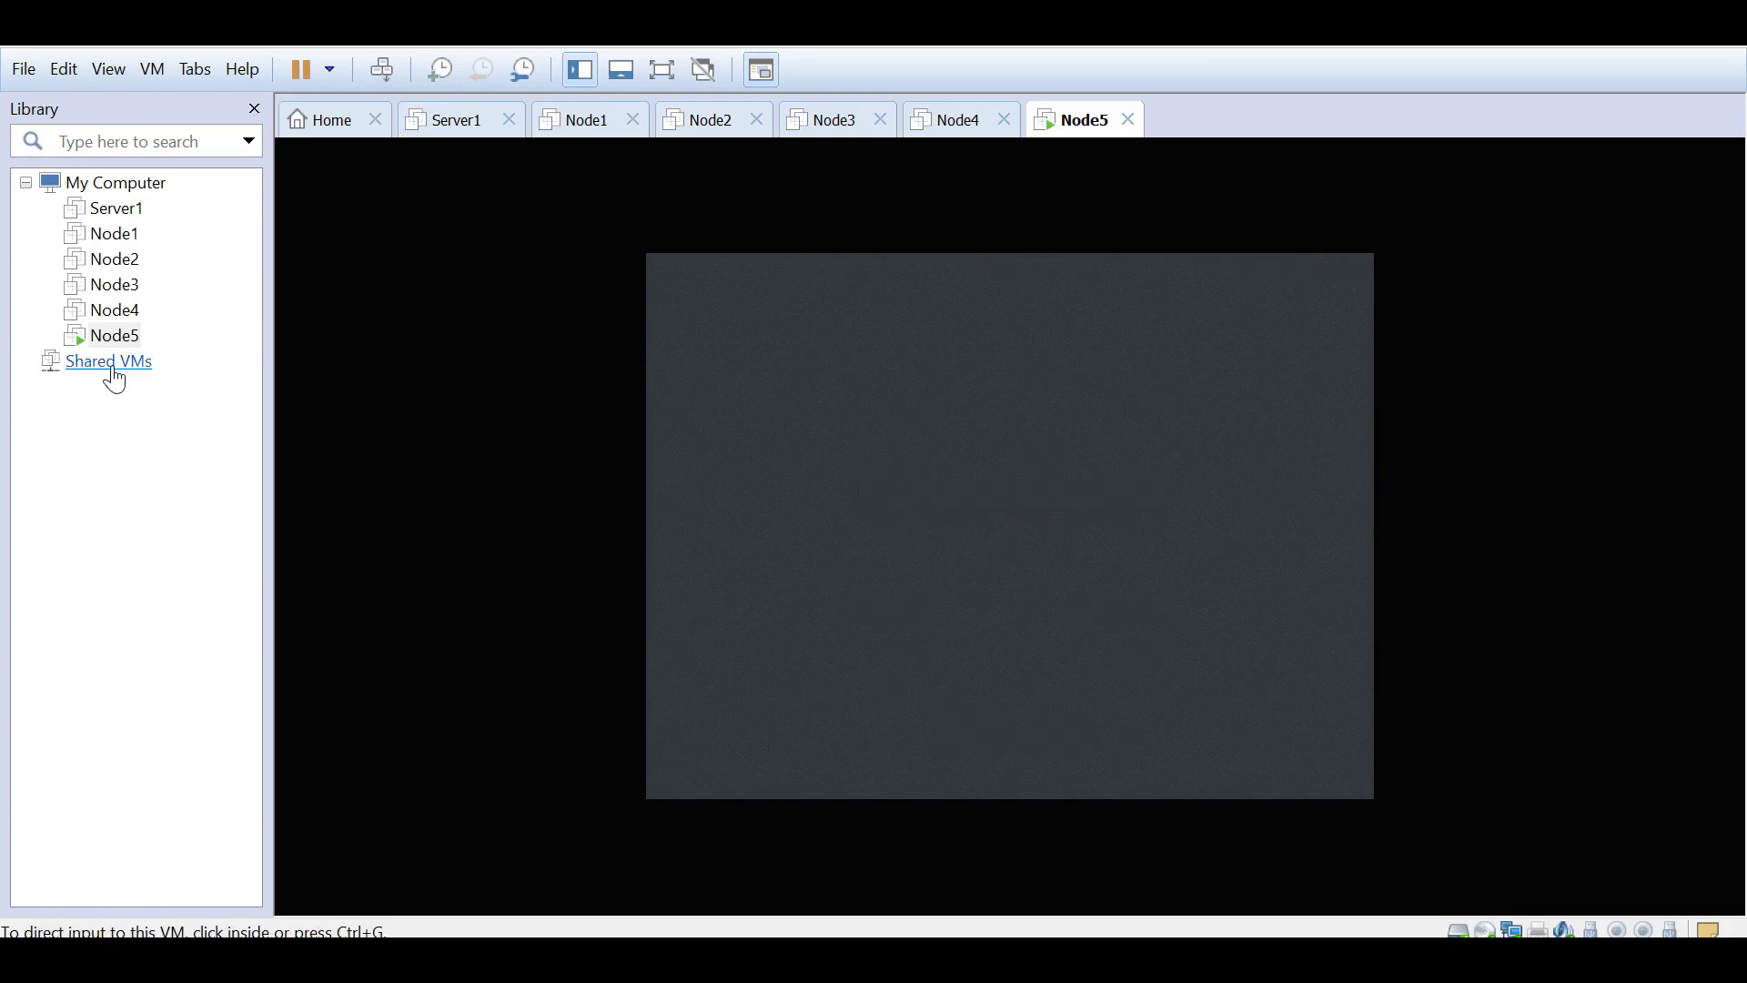
Step: Launch a Terminal from the Activities overview on Node5's CentOS desktop
{"action": "left_click", "coordinate": [995, 431]}
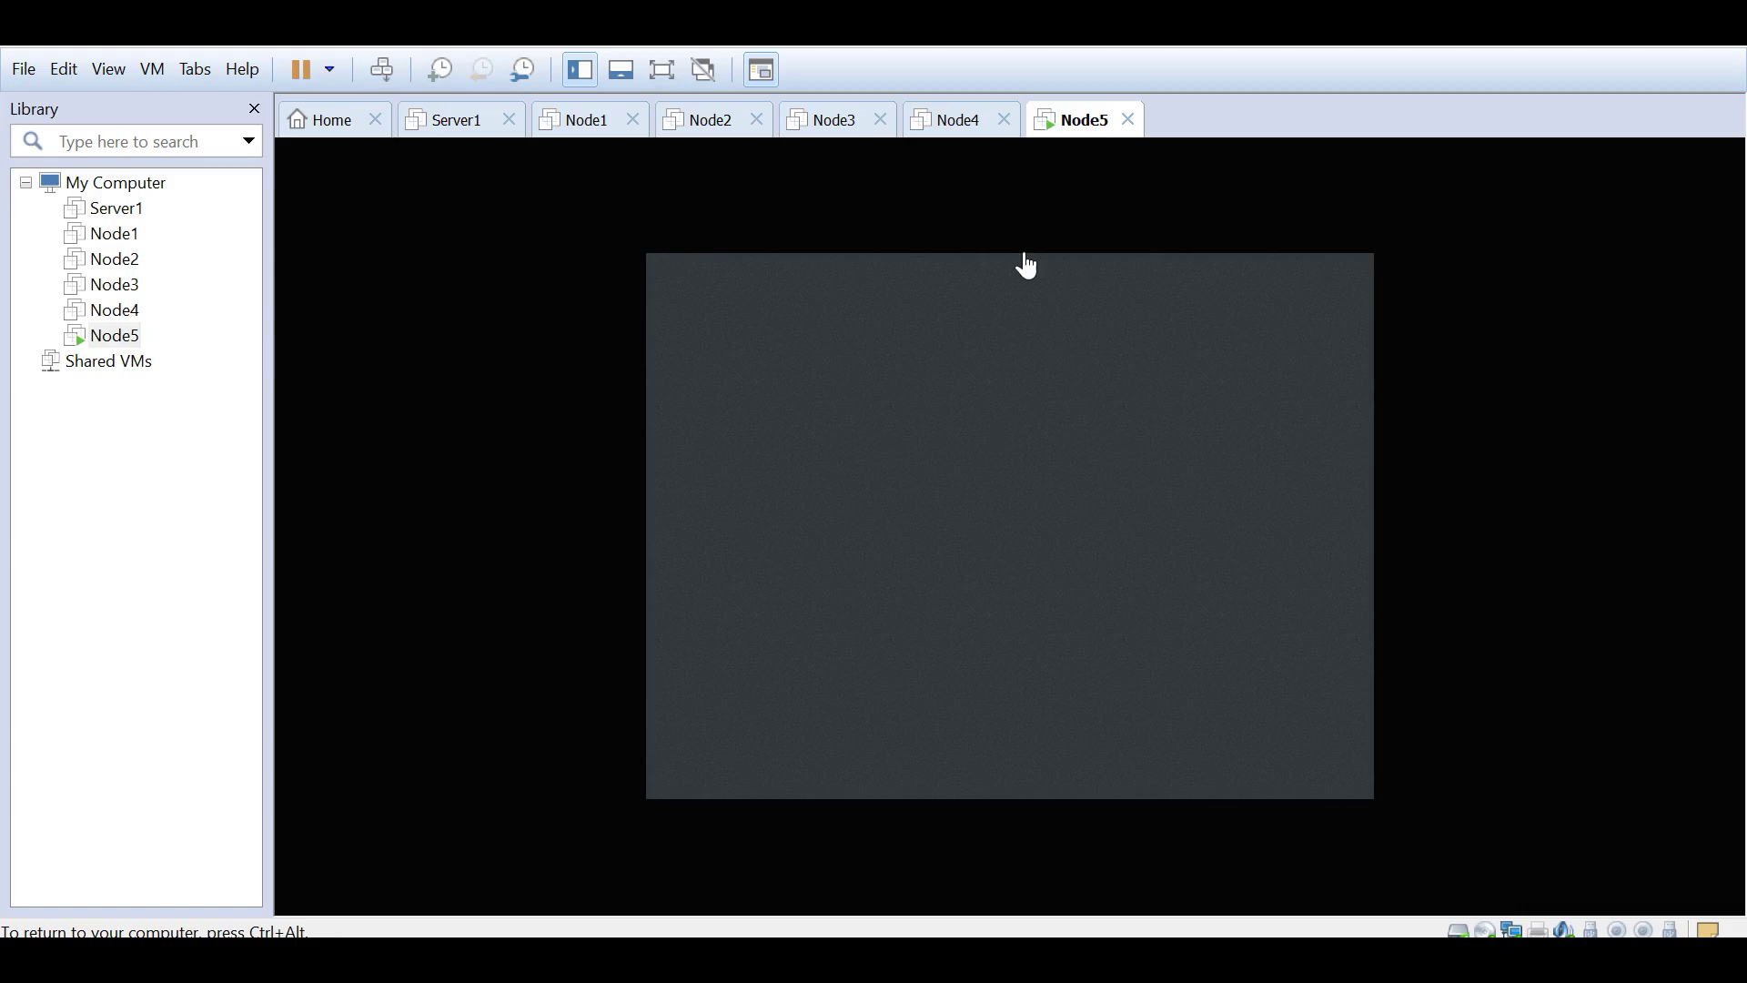
{"action": "left_click", "coordinate": [970, 467]}
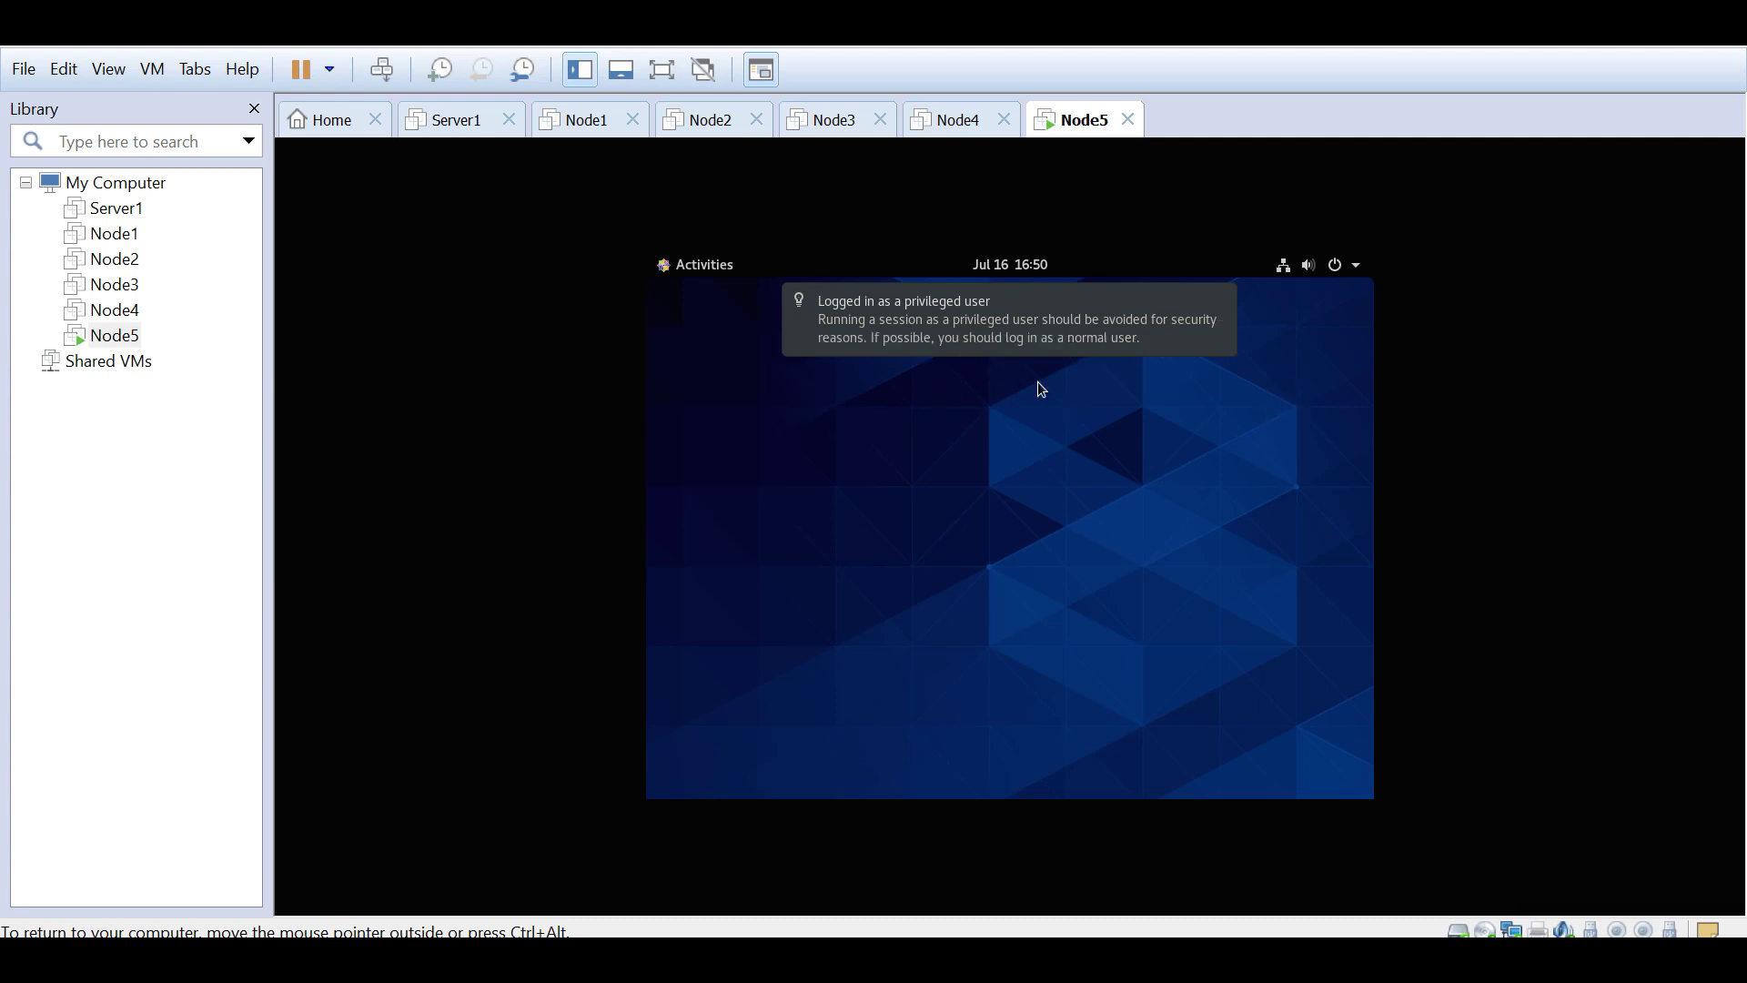
{"action": "right_click", "coordinate": [792, 345]}
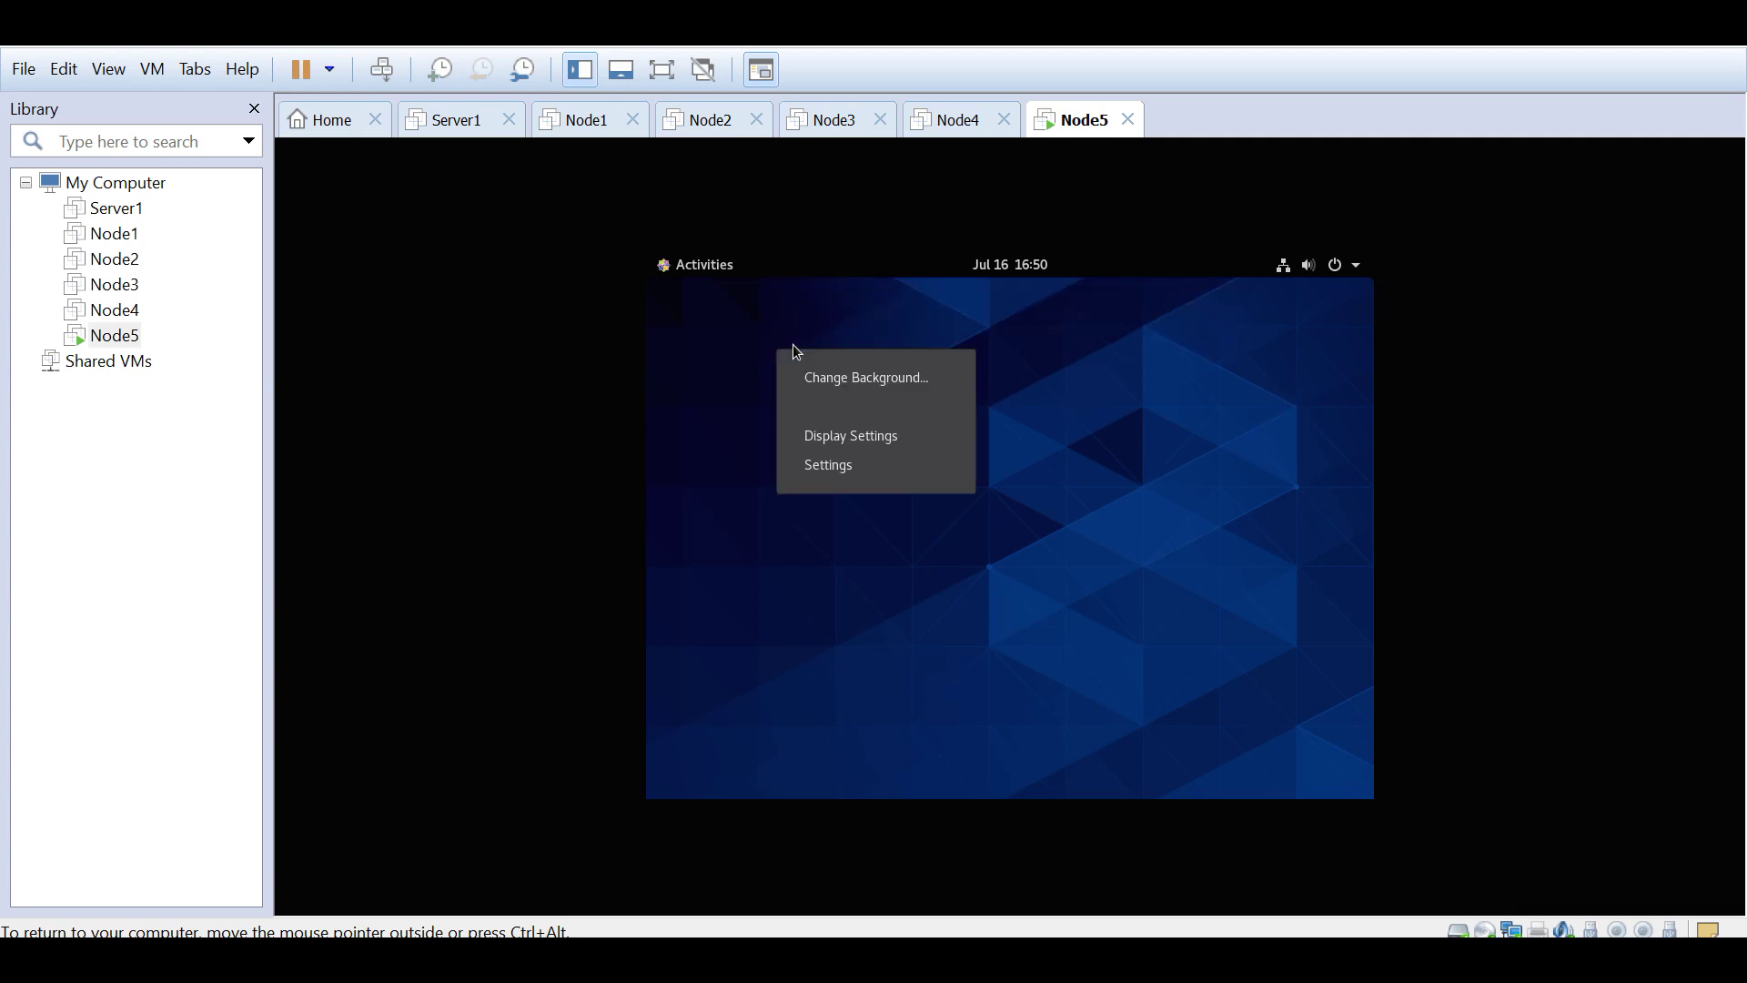
{"action": "left_click", "coordinate": [870, 320]}
{"action": "left_click", "coordinate": [699, 266]}
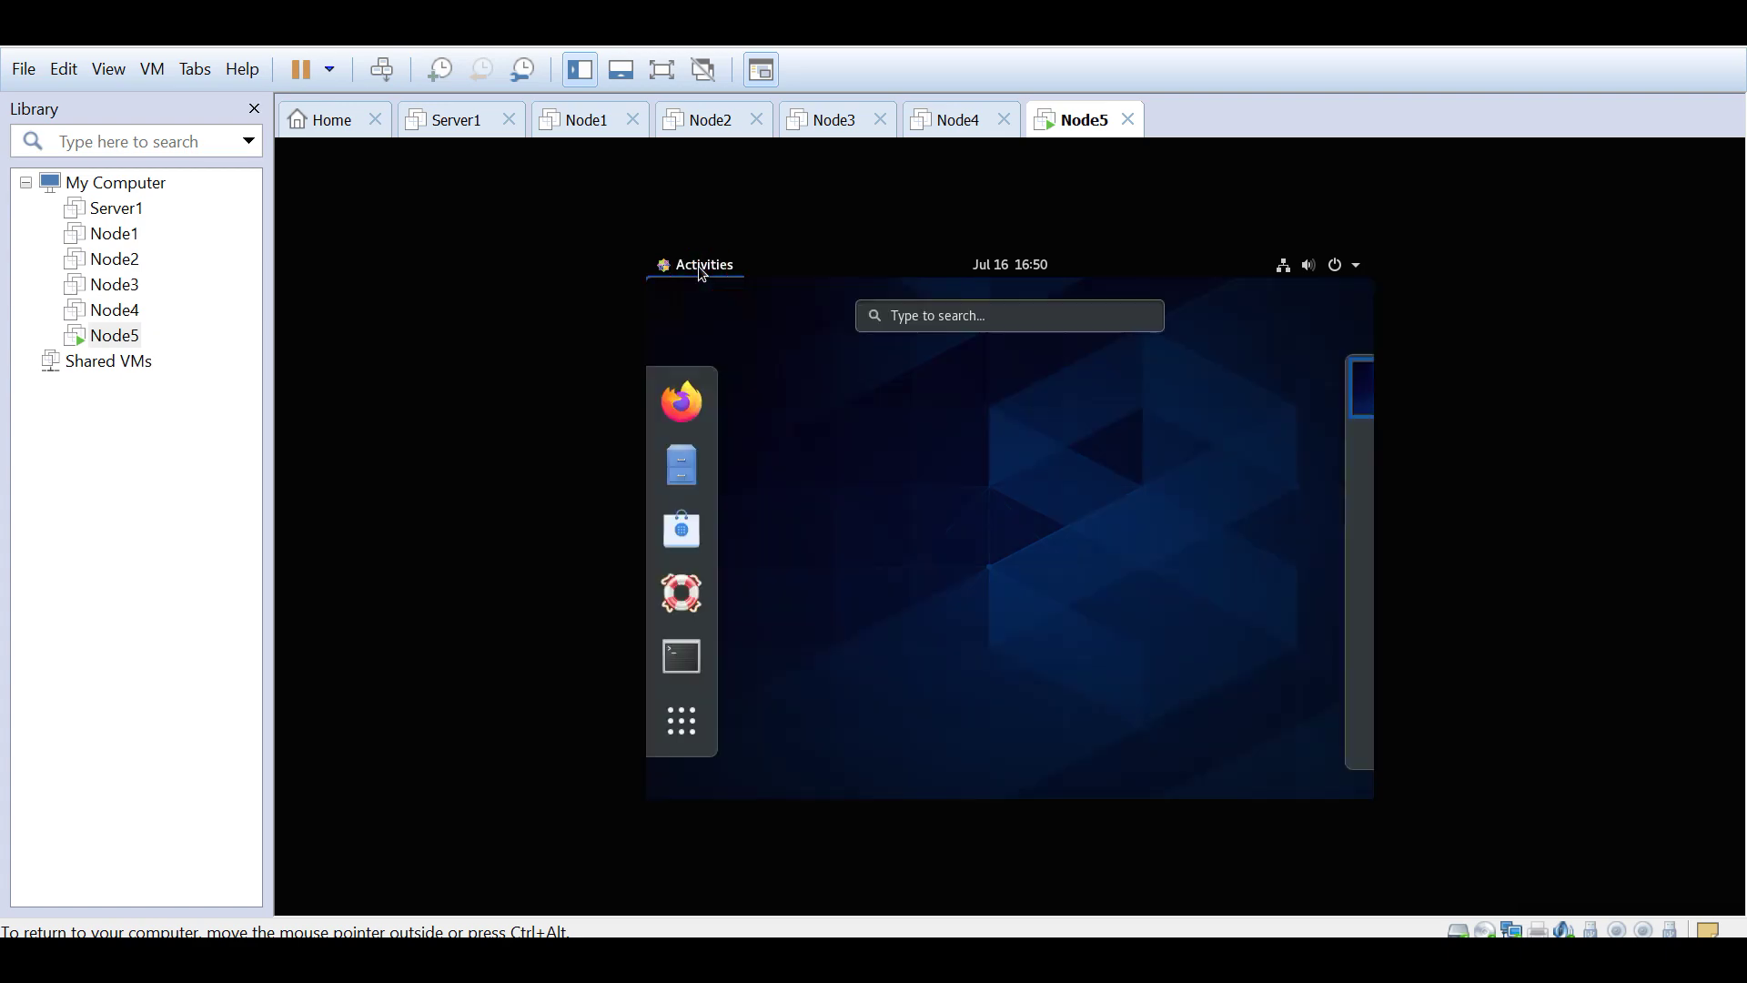
{"action": "left_click", "coordinate": [681, 657]}
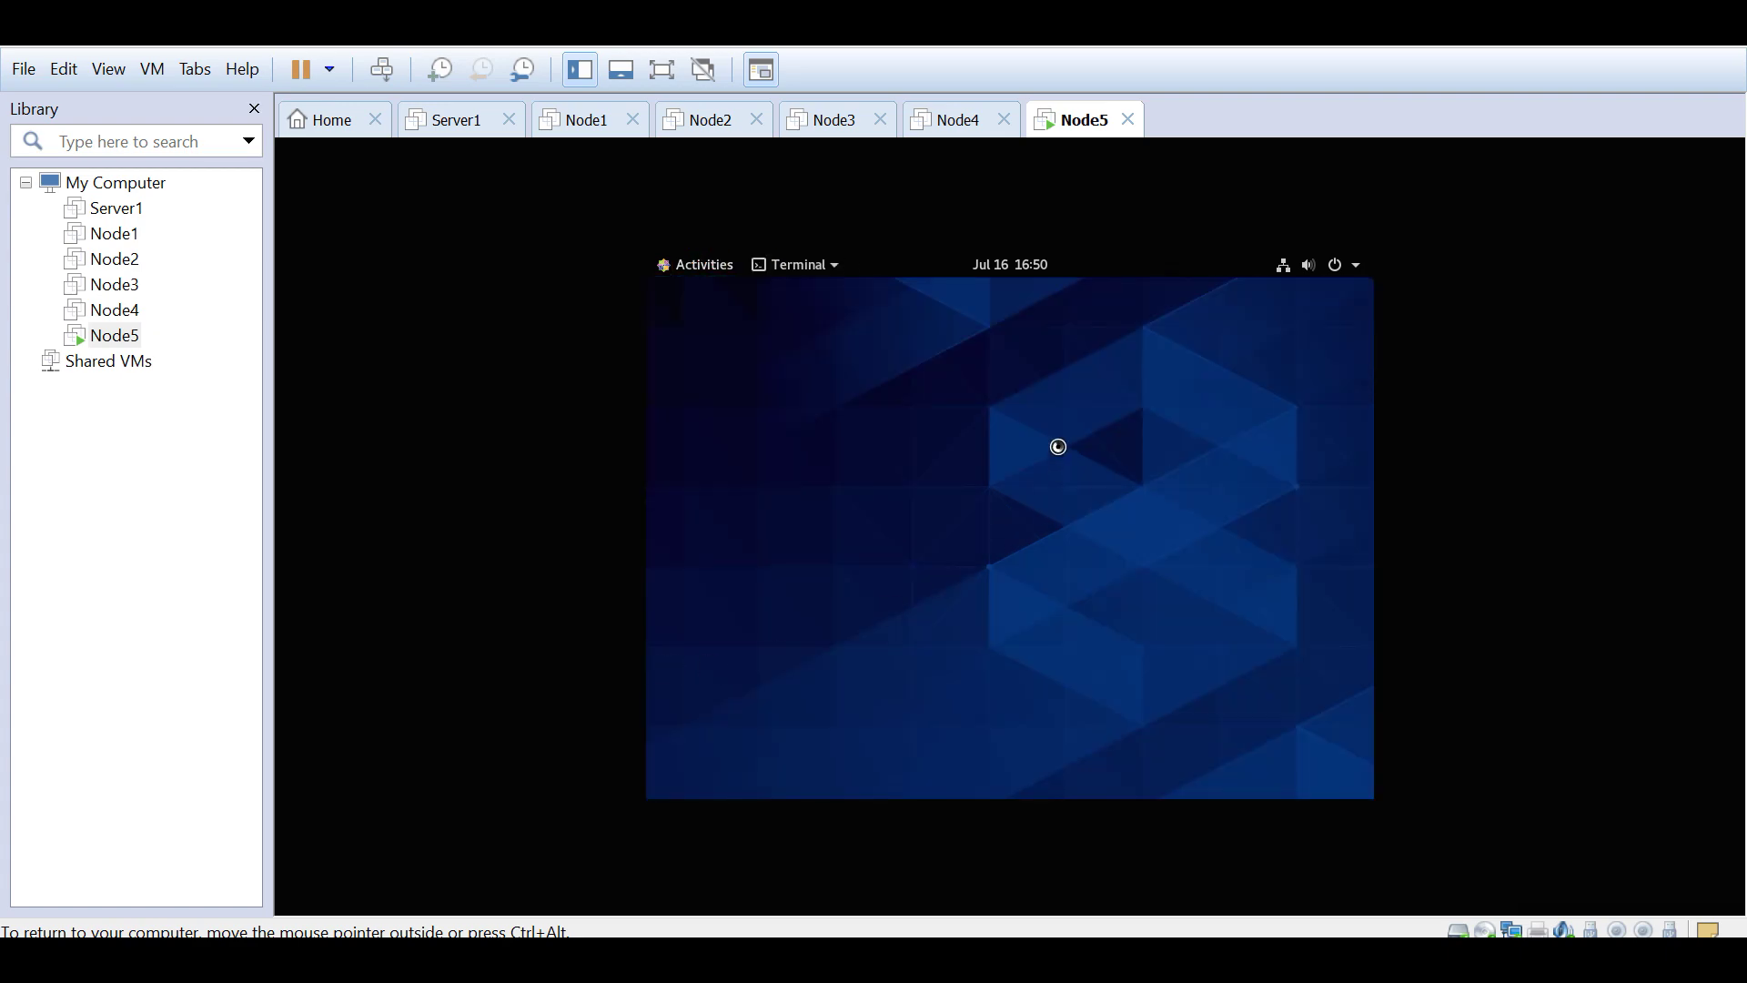
Step: Switch VMware to full screen and maximize the guest terminal window
{"action": "left_click", "coordinate": [664, 73]}
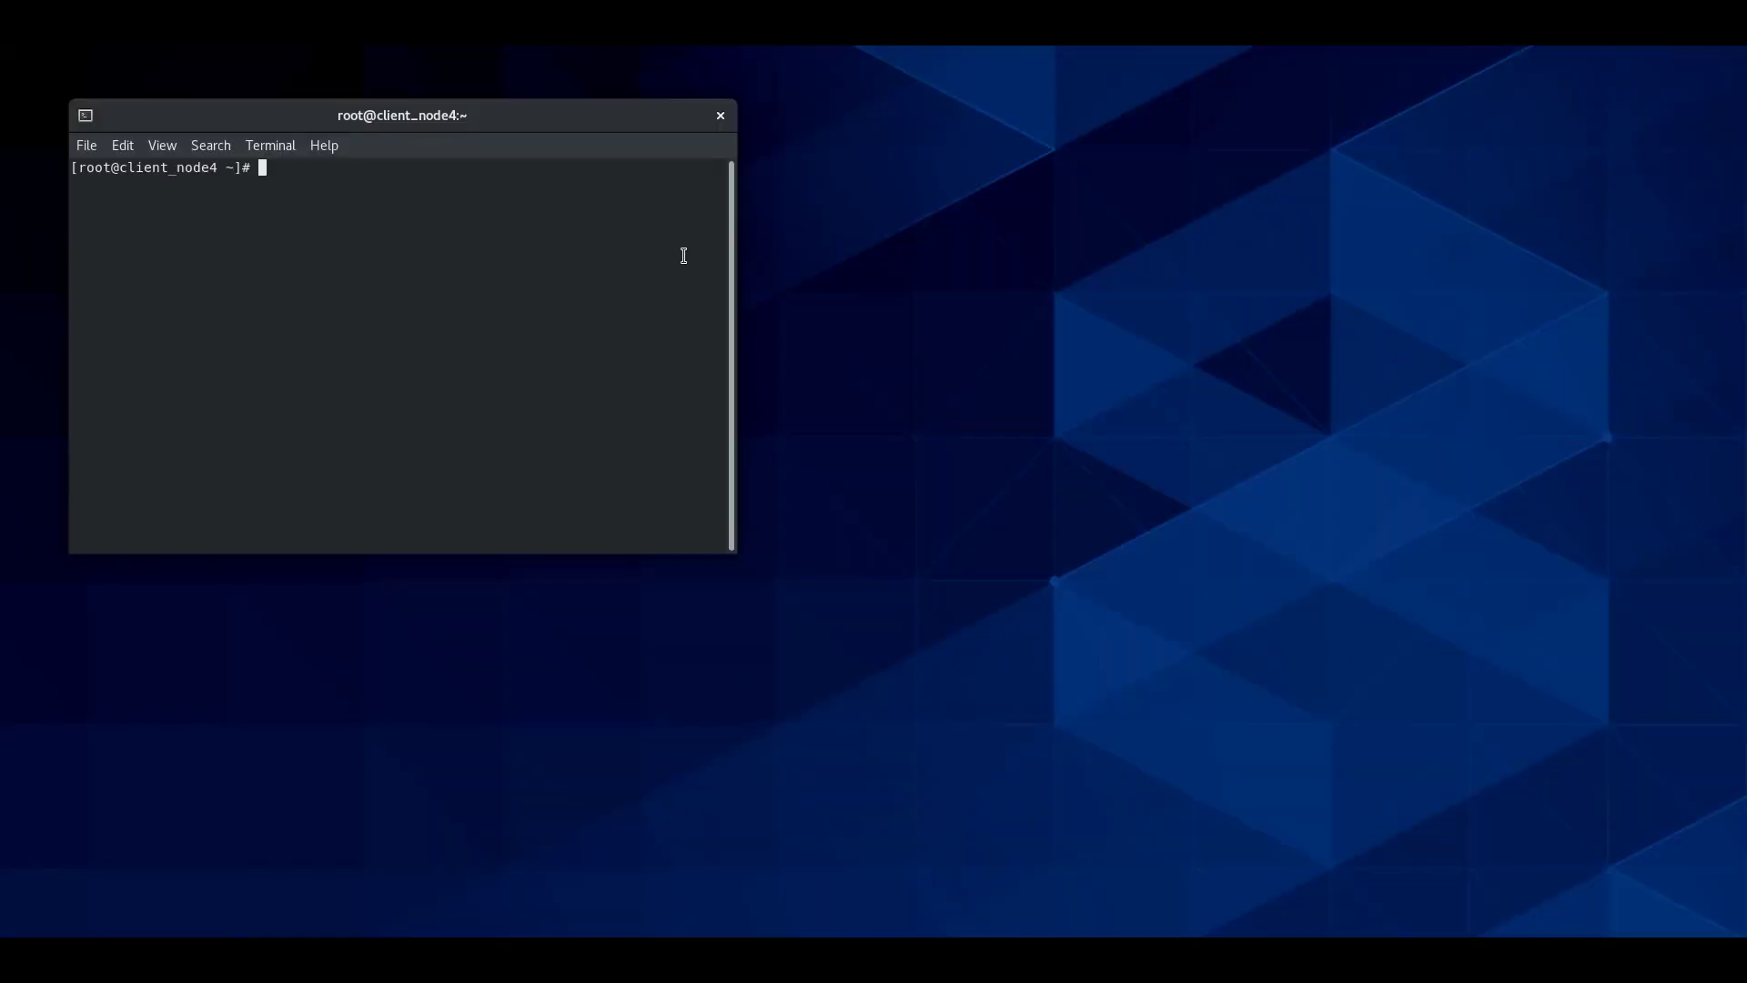
{"action": "key", "text": "super+Up"}
{"action": "left_click", "coordinate": [609, 428]}
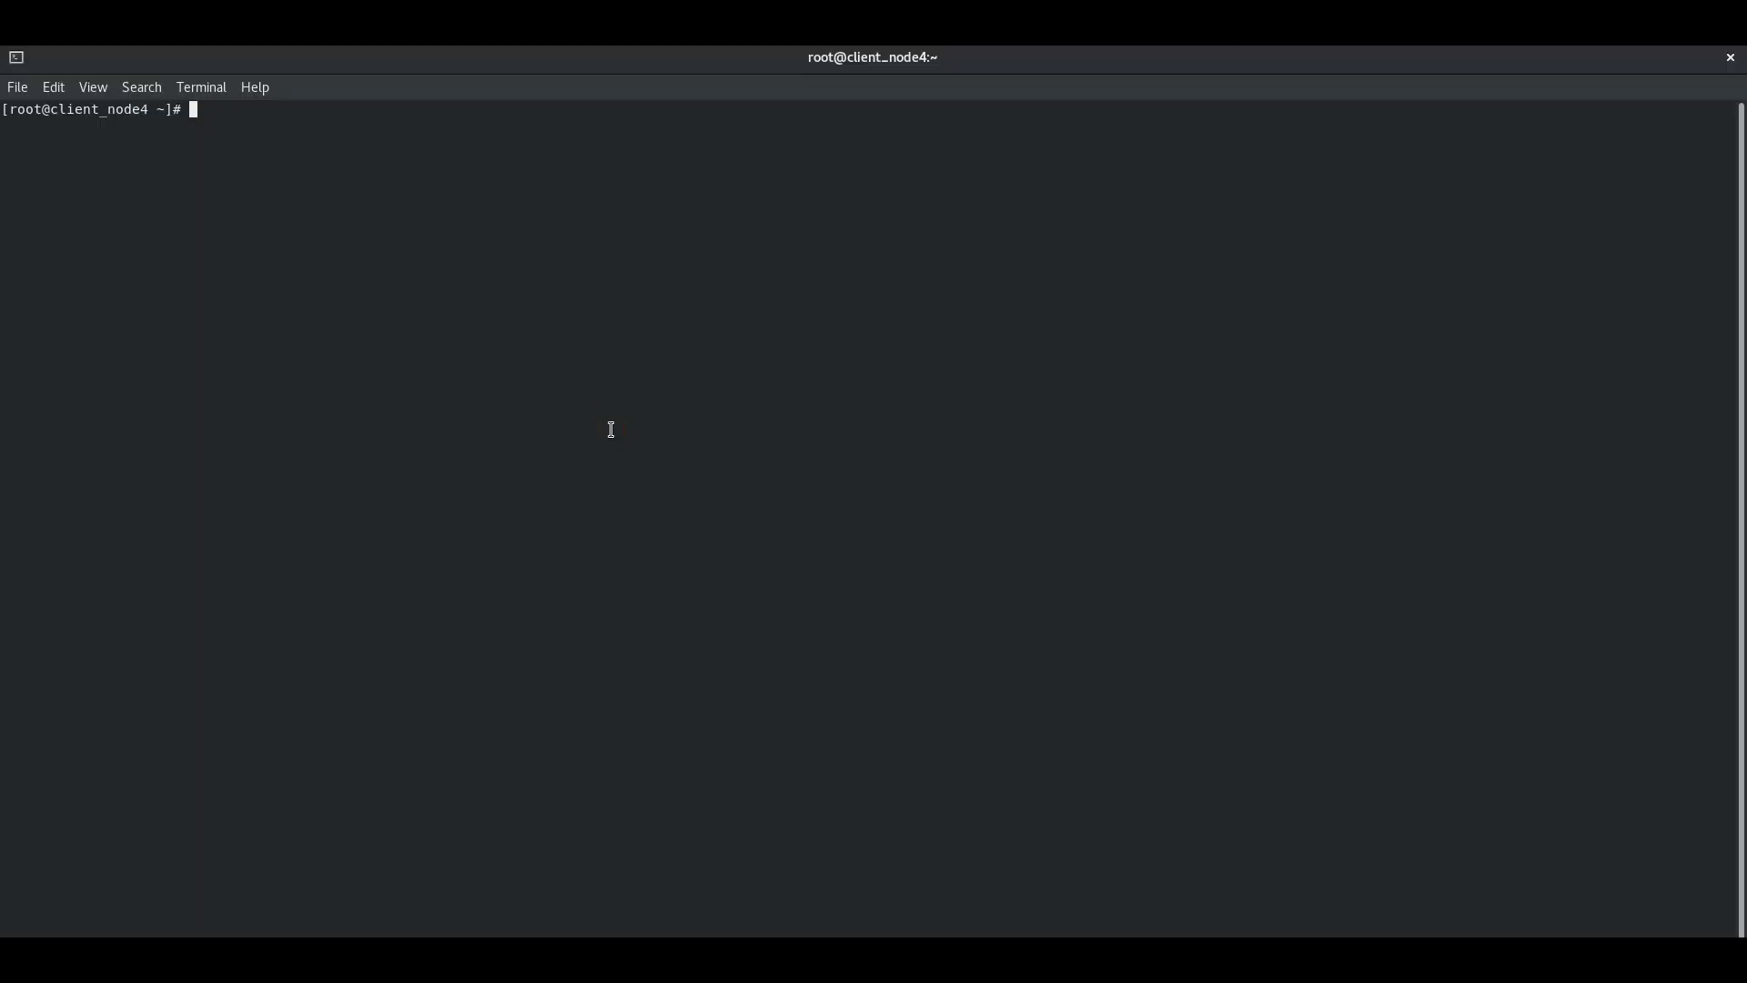
{"action": "type", "text": "+==="}
{"action": "key", "text": "BackSpace"}
{"action": "key", "text": "BackSpace"}
{"action": "key", "text": "BackSpace"}
{"action": "key", "text": "BackSpace"}
Step: Zoom the terminal text in once through the View menu
{"action": "left_click", "coordinate": [98, 90]}
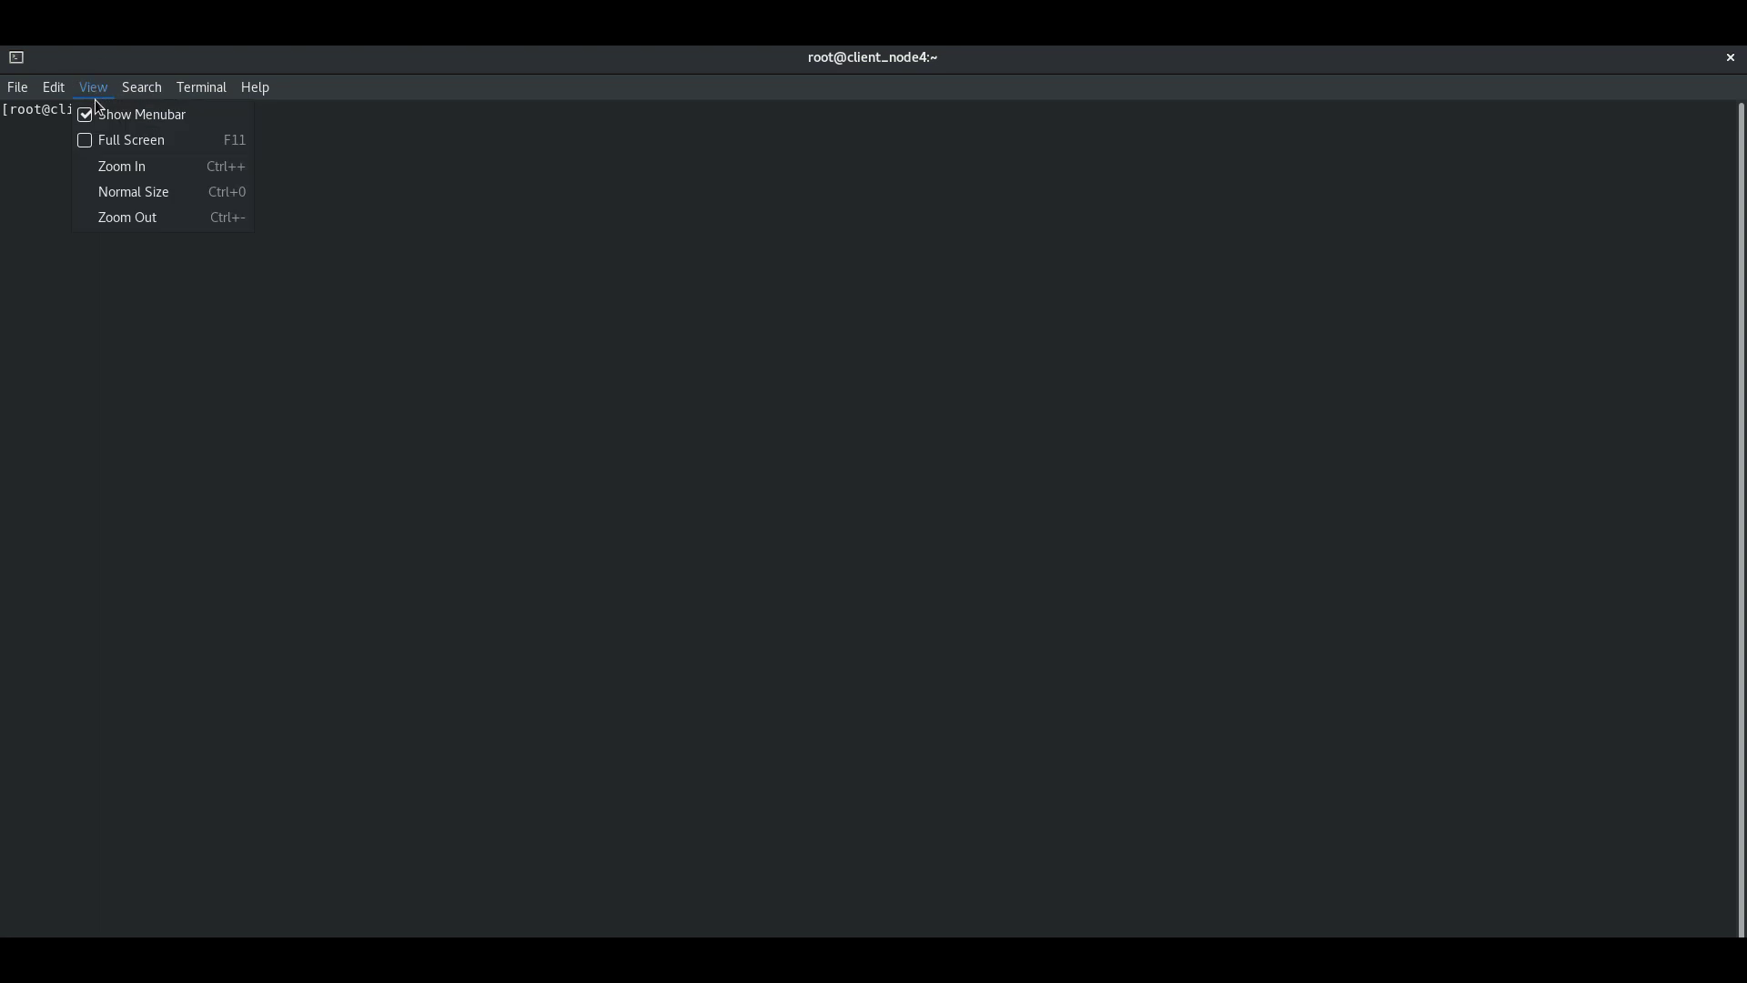
{"action": "left_click", "coordinate": [129, 171]}
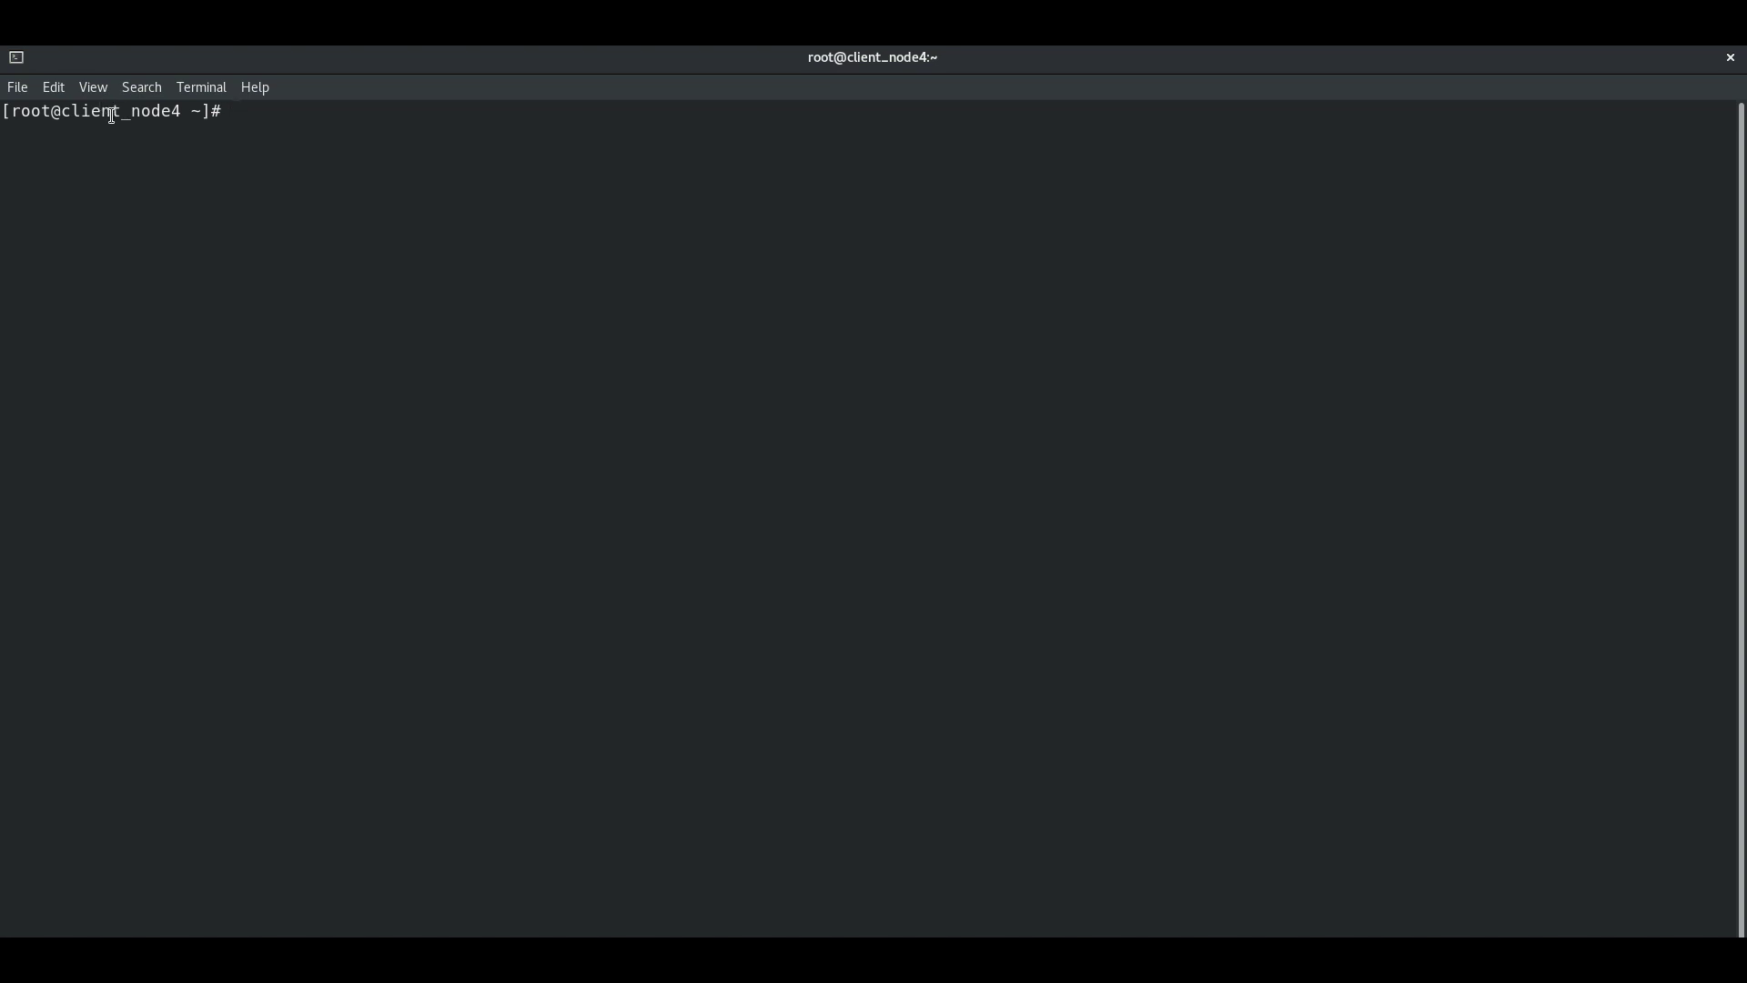
{"action": "type", "text": "ca"}
{"action": "key", "text": "BackSpace"}
{"action": "key", "text": "BackSpace"}
{"action": "type", "text": "ca"}
{"action": "key", "text": "BackSpace"}
{"action": "key", "text": "BackSpace"}
Step: Zoom the terminal text in three more times and highlight node4 in the prompt
{"action": "left_click", "coordinate": [91, 87]}
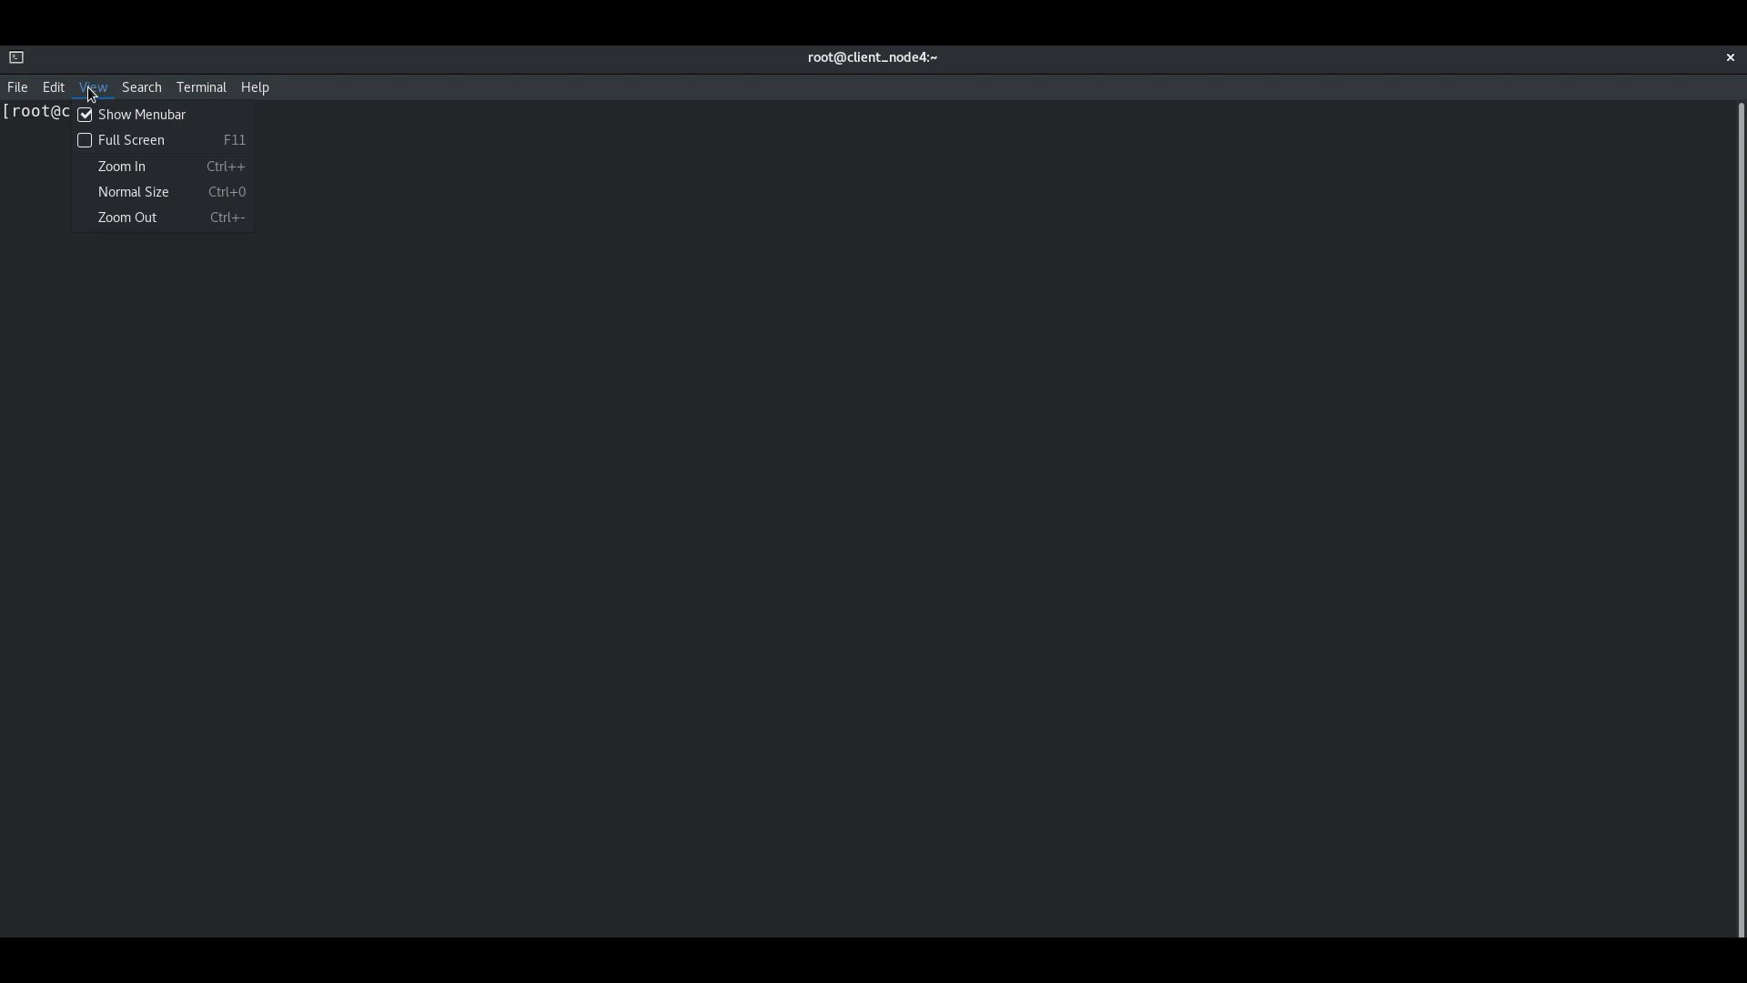
{"action": "left_click", "coordinate": [129, 167]}
{"action": "left_click", "coordinate": [91, 89]}
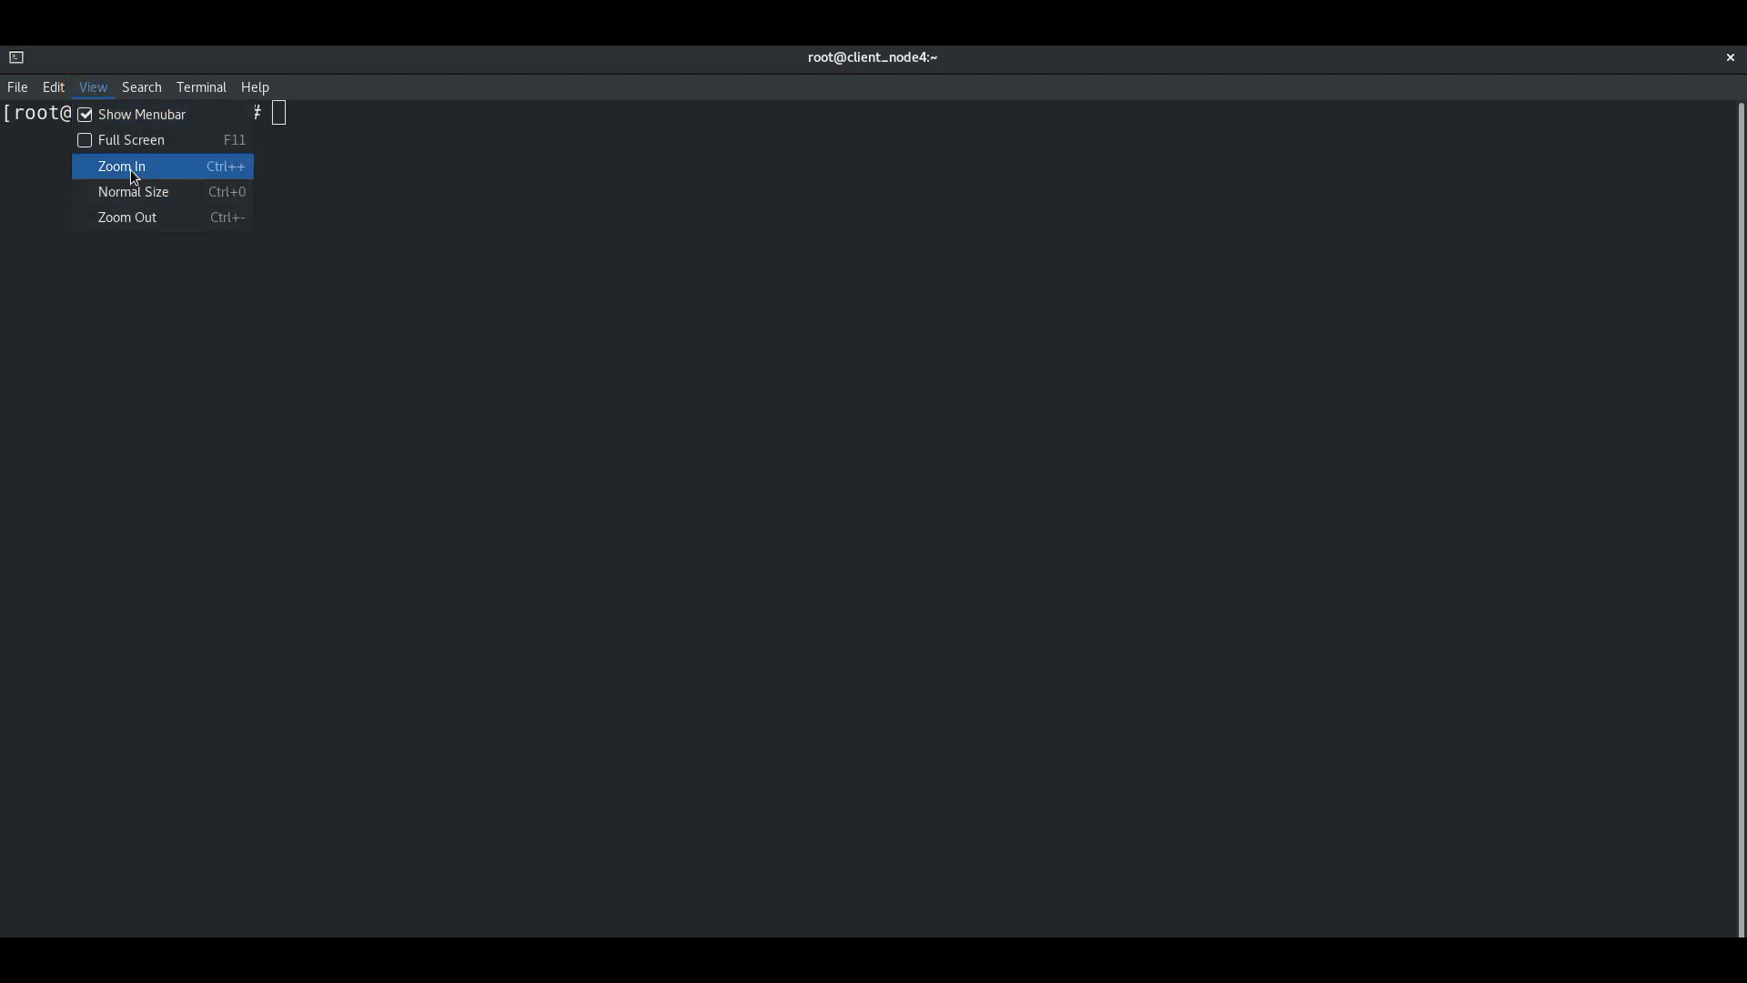
{"action": "left_click", "coordinate": [130, 167]}
{"action": "left_click", "coordinate": [92, 88]}
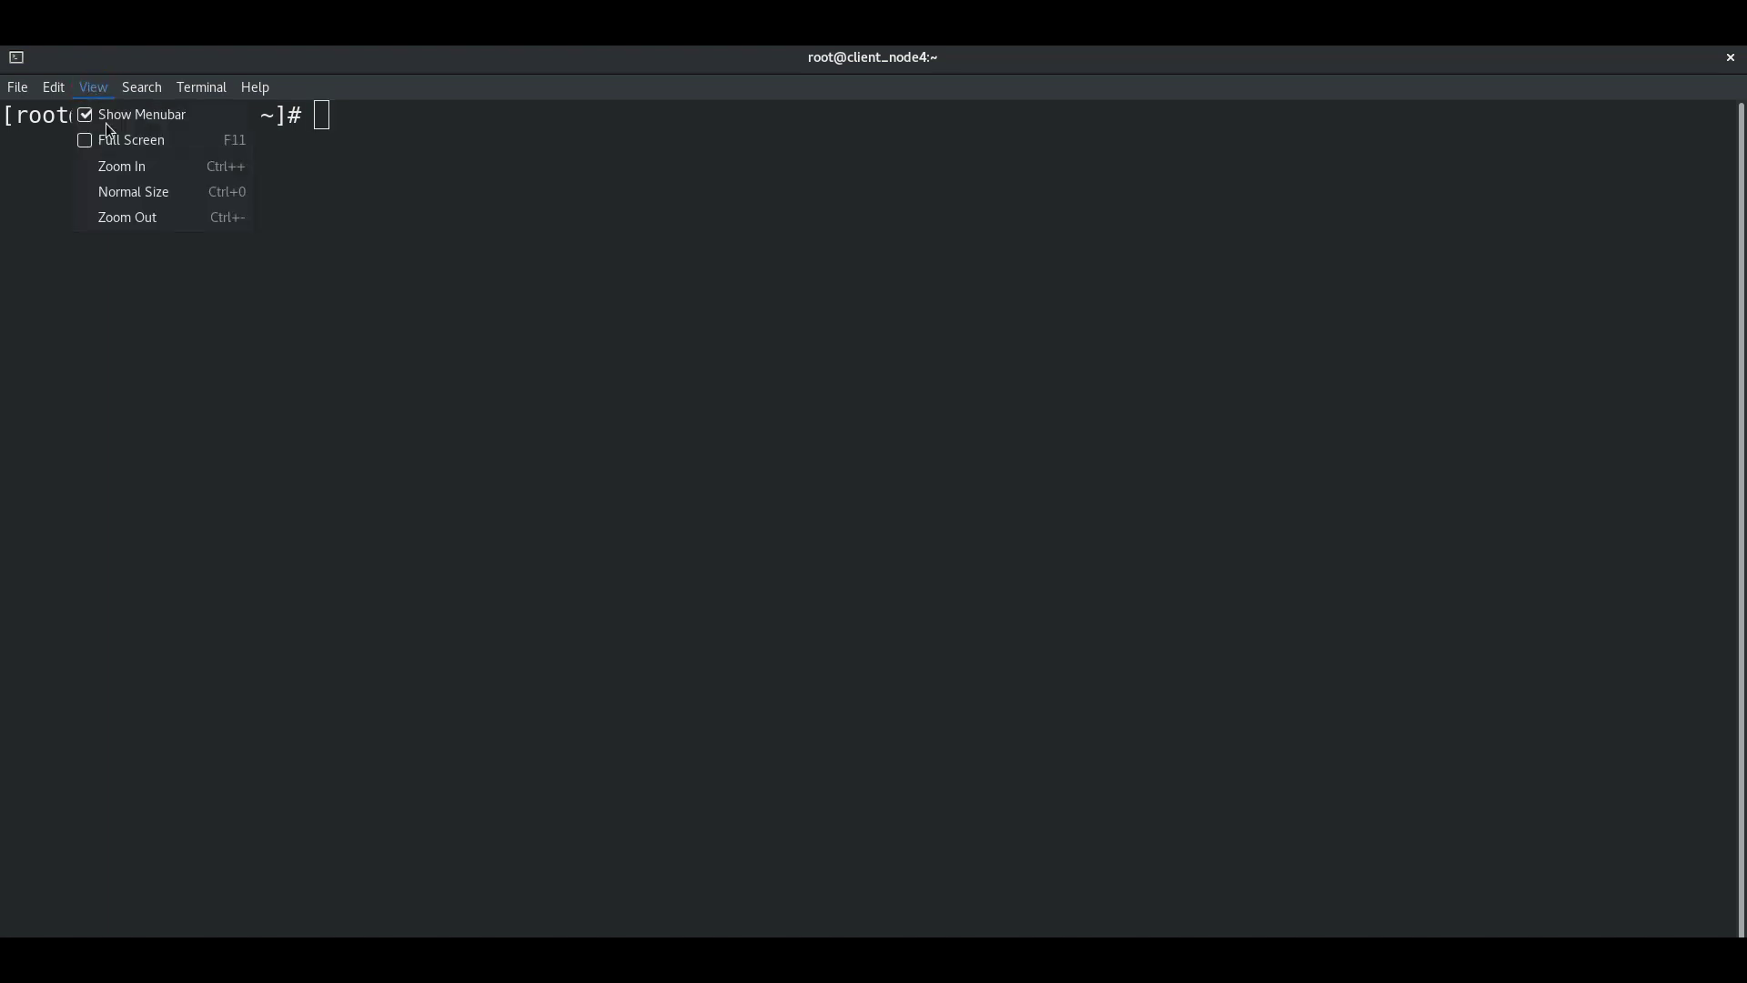
{"action": "left_click", "coordinate": [120, 169]}
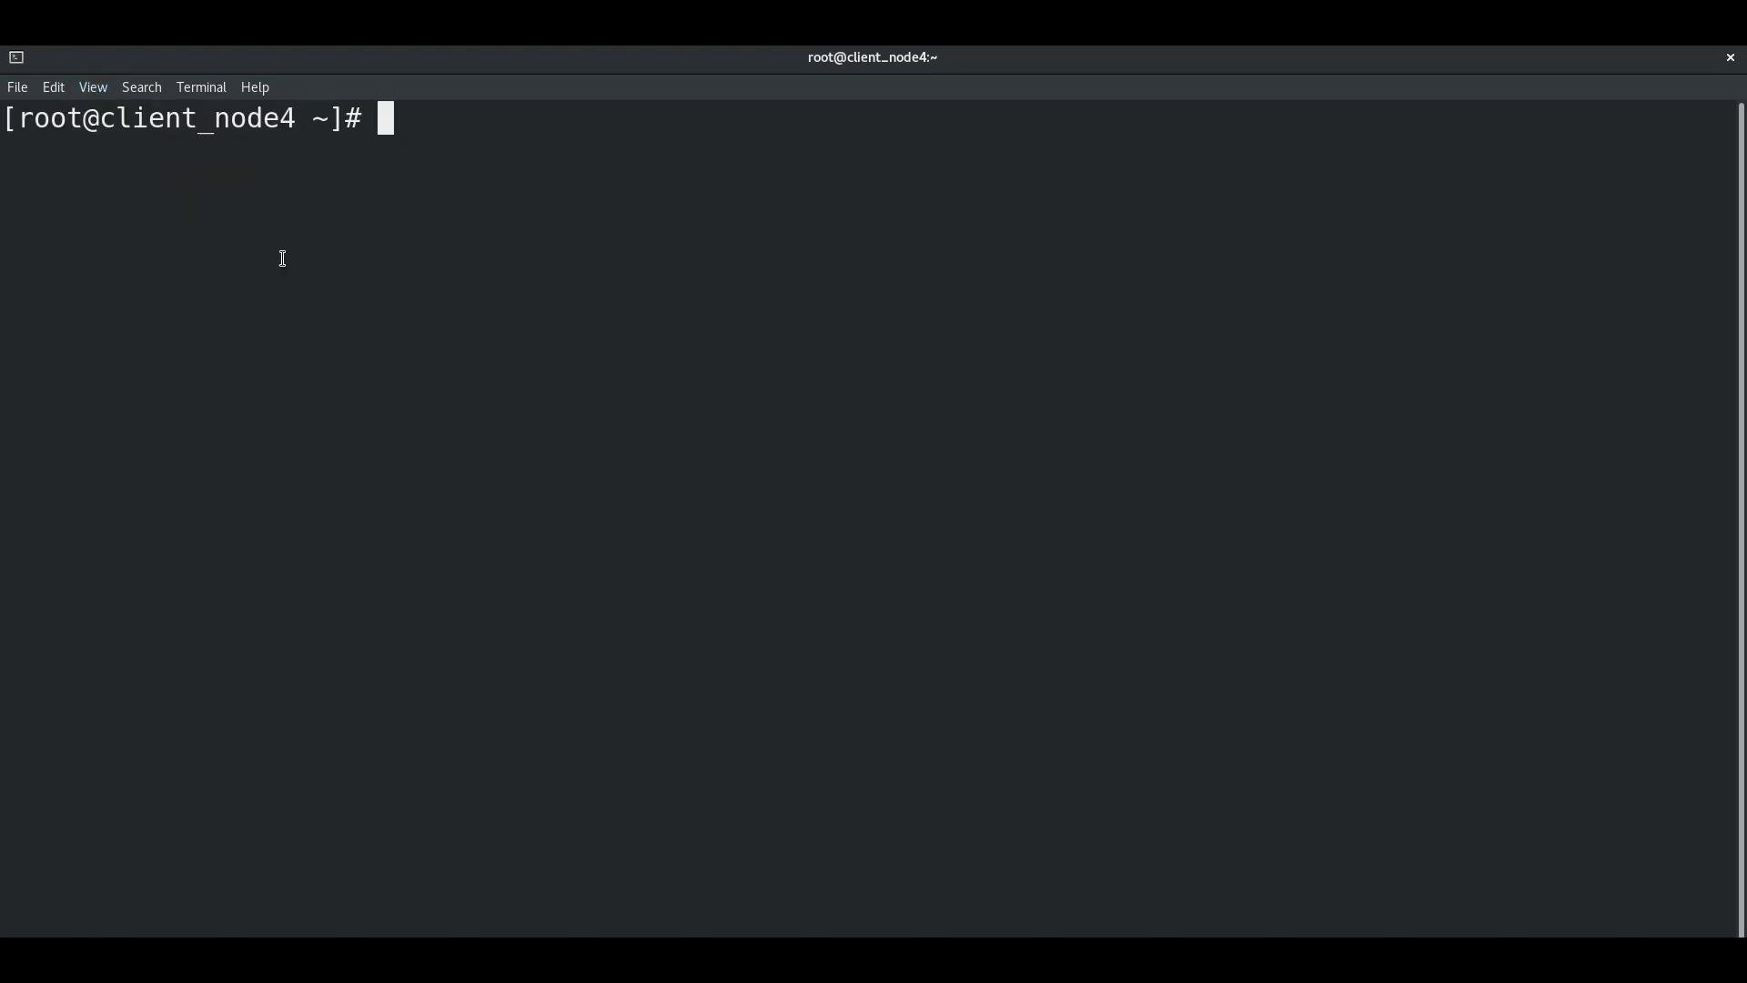
{"action": "left_click_drag", "start_coordinate": [218, 124], "coordinate": [313, 123]}
{"action": "left_click", "coordinate": [339, 242]}
Step: Run ifconfig and highlight ens33's current address 192.168.118.132 in the output
{"action": "type", "text": "ifconfig"}
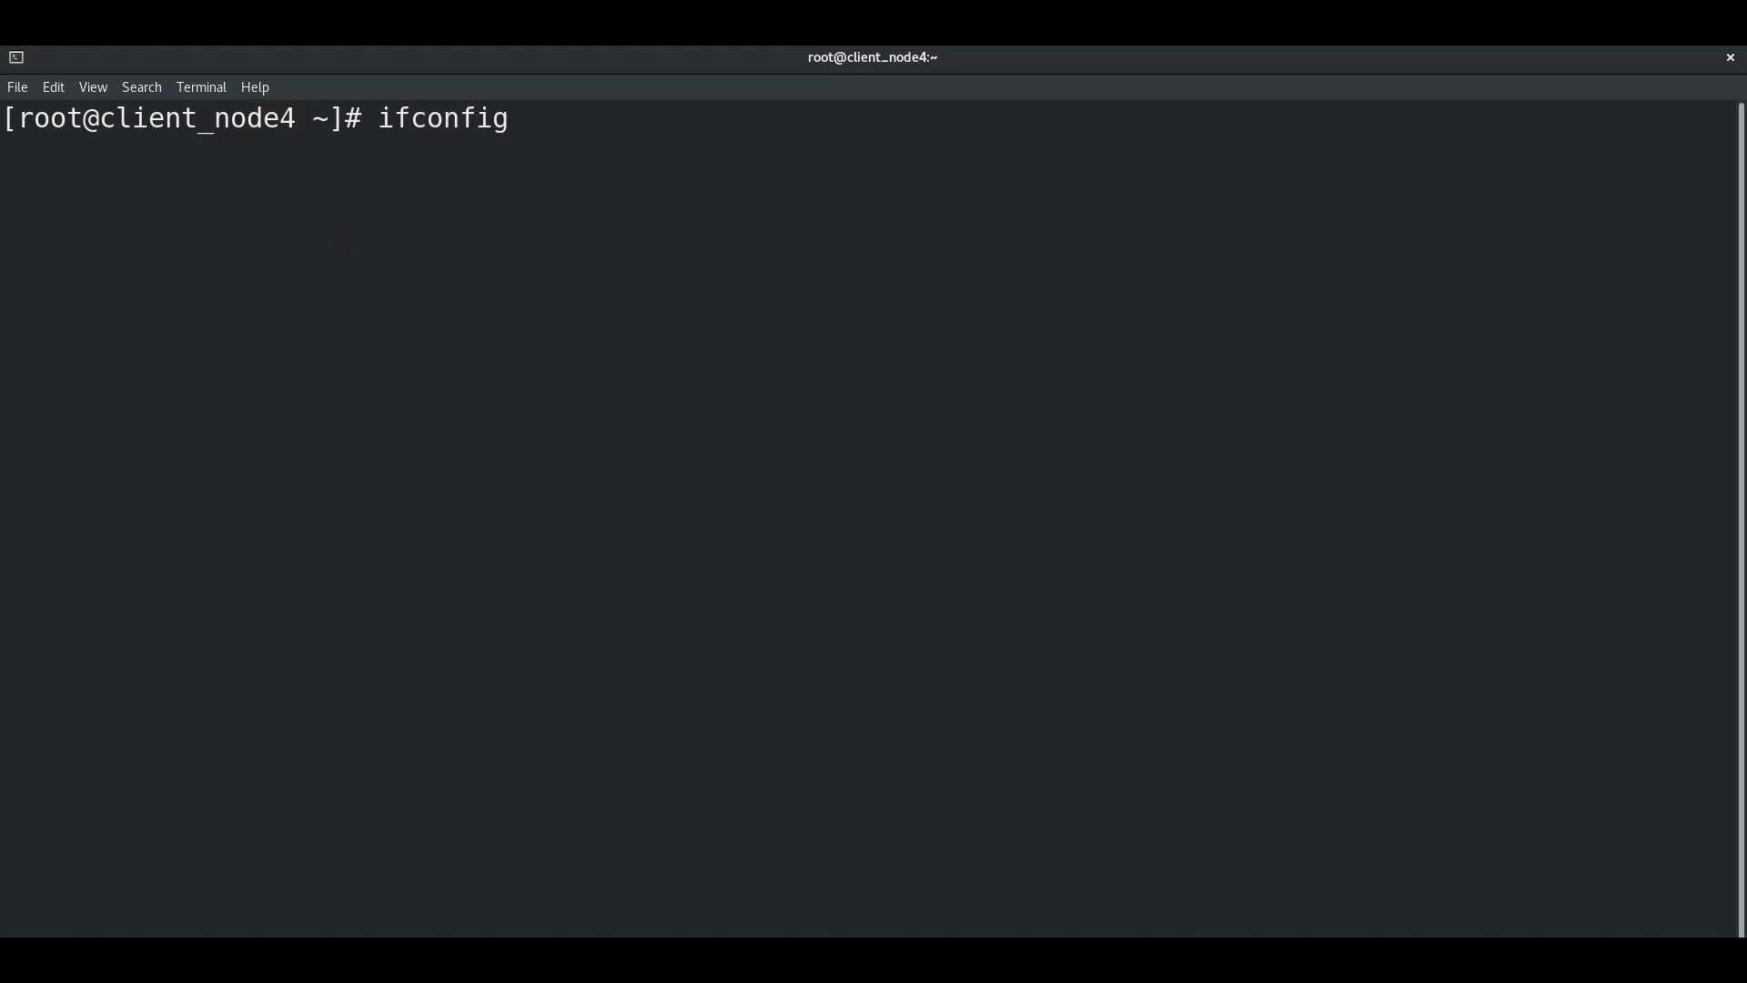
{"action": "key", "text": "Return"}
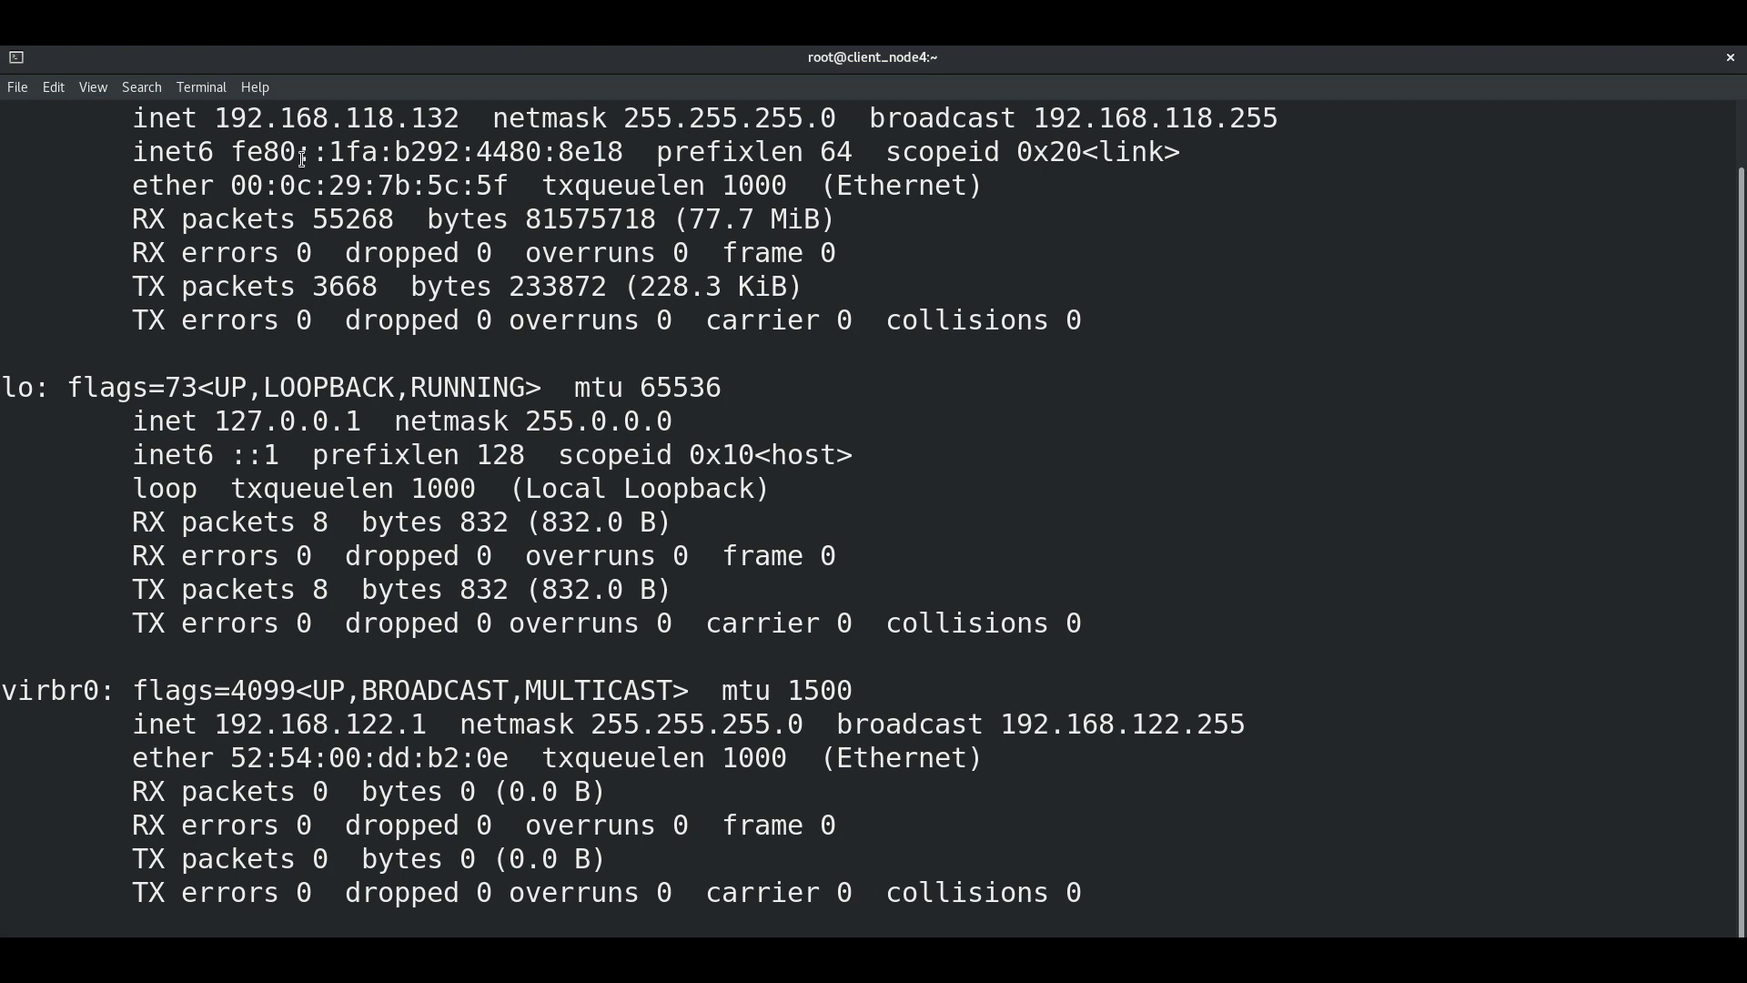
{"action": "scroll", "coordinate": [303, 159], "scroll_direction": "up", "scroll_amount": 1}
{"action": "left_click_drag", "start_coordinate": [462, 184], "coordinate": [221, 186]}
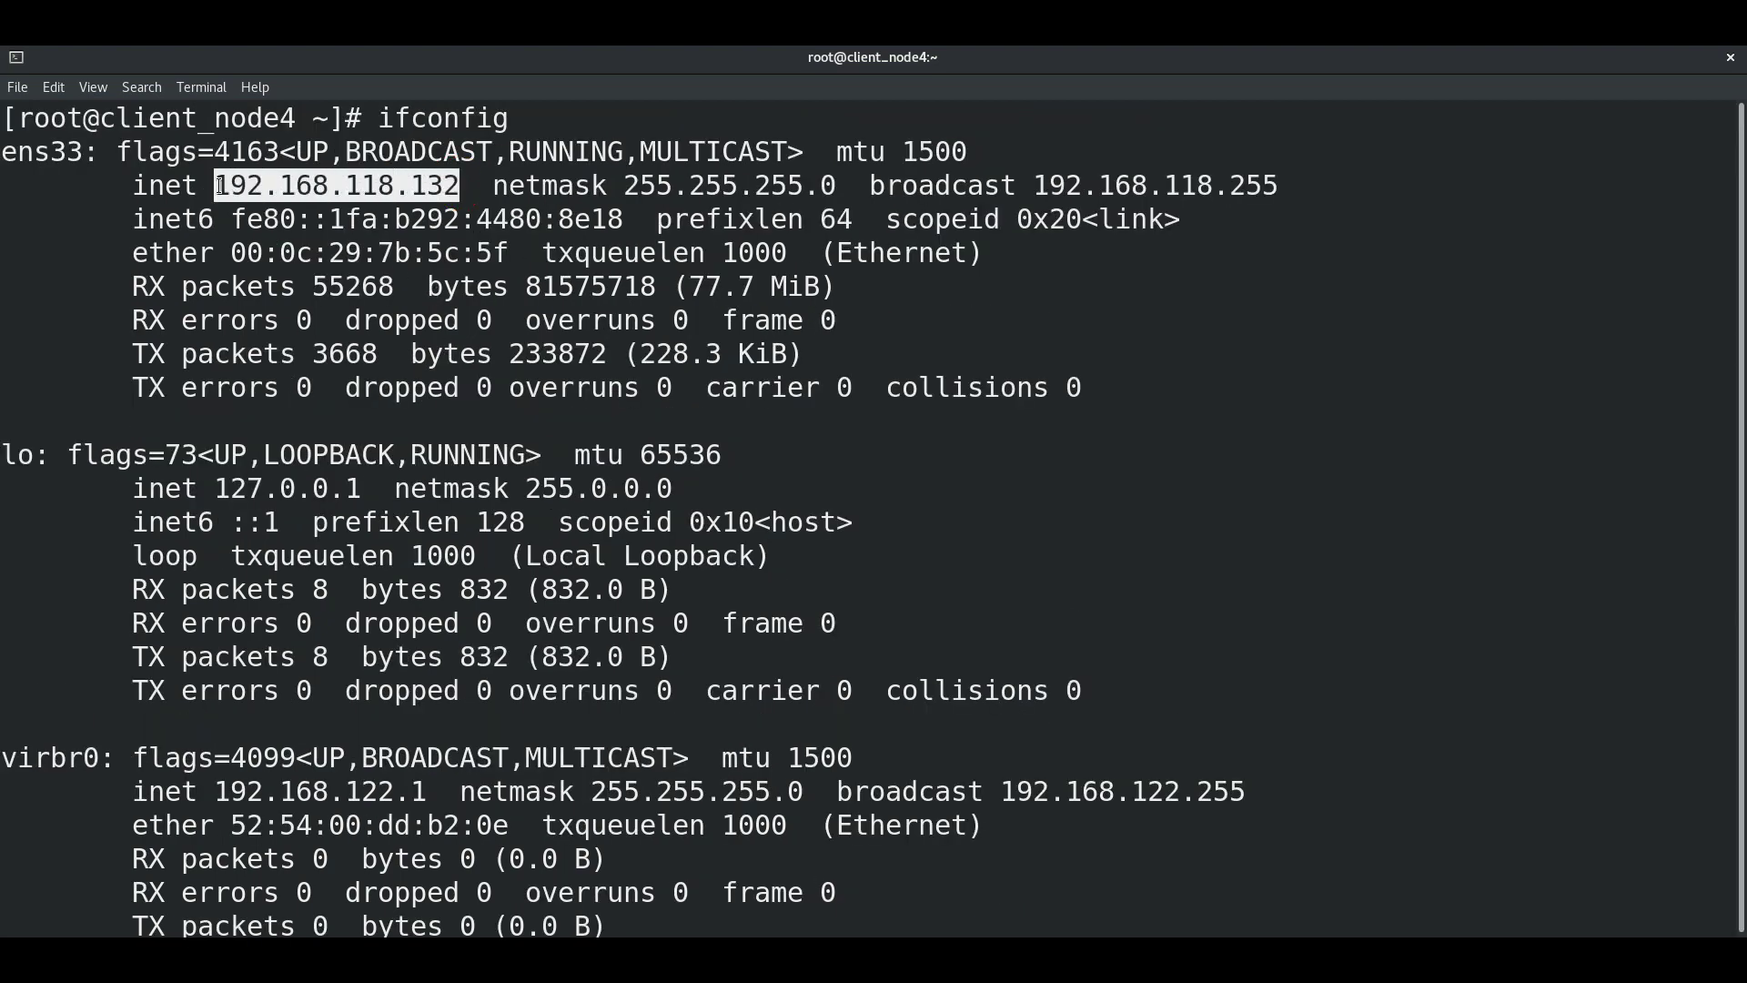
{"action": "left_click", "coordinate": [499, 285]}
{"action": "scroll", "coordinate": [500, 285], "scroll_direction": "down", "scroll_amount": 1}
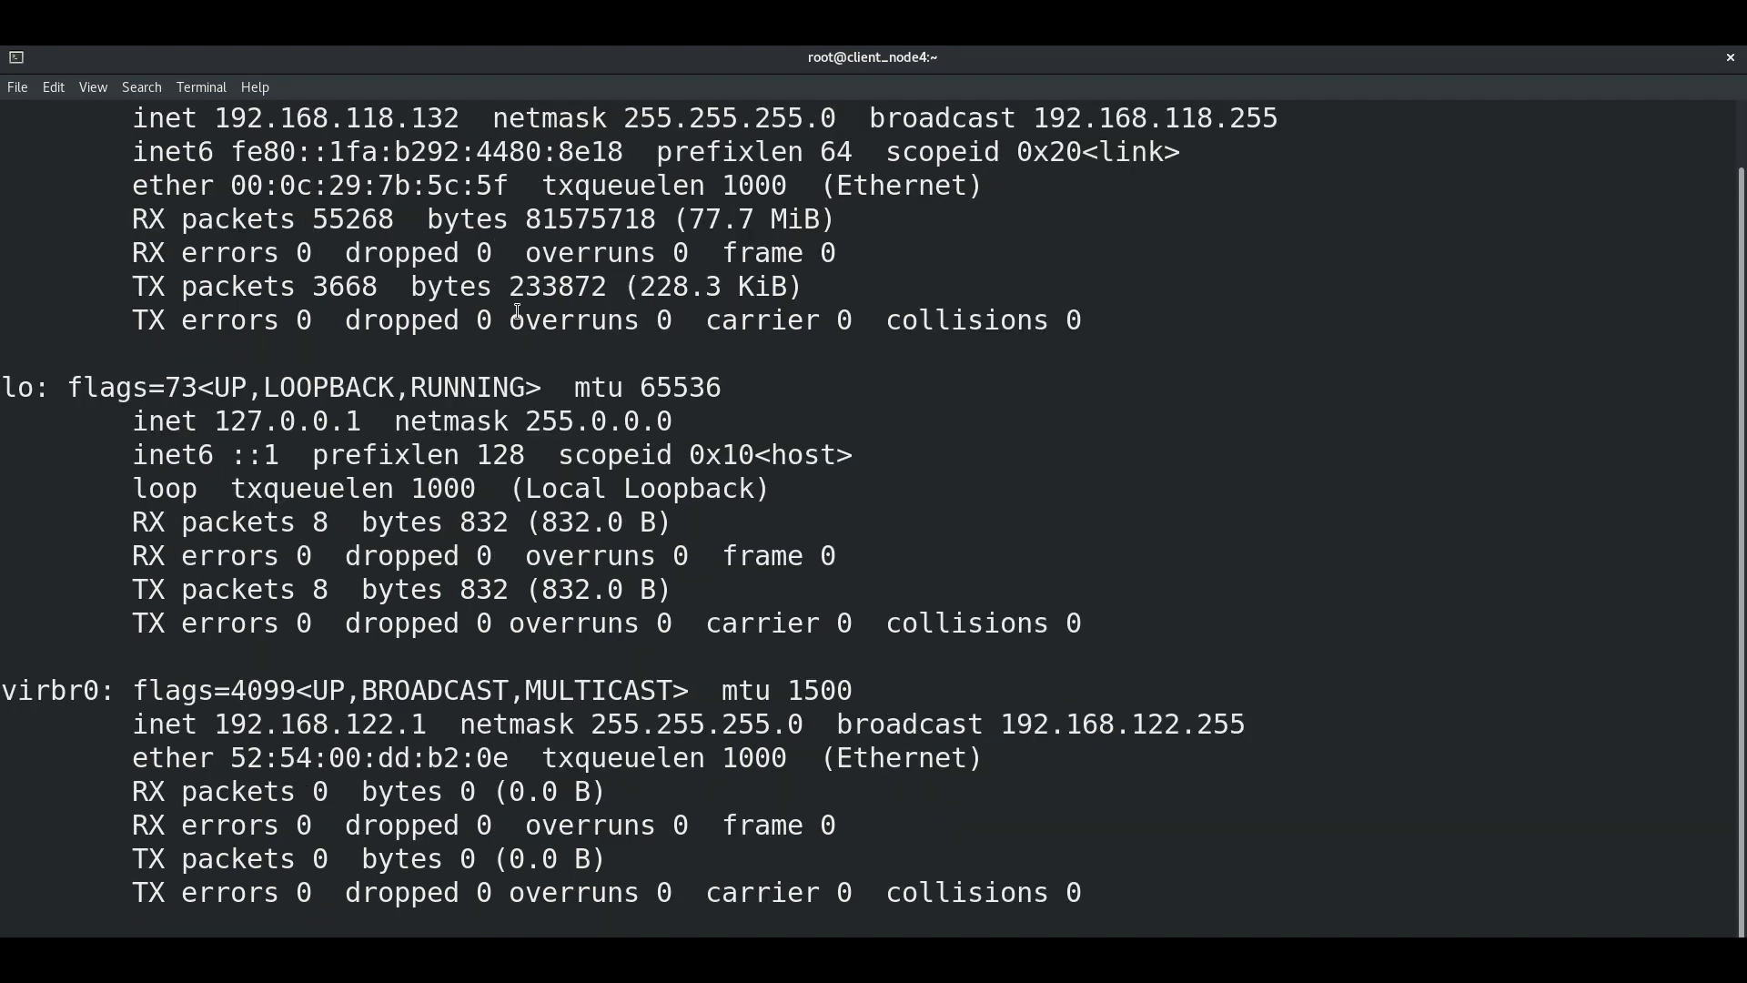
{"action": "scroll", "coordinate": [519, 313], "scroll_direction": "up", "scroll_amount": 1}
{"action": "scroll", "coordinate": [520, 313], "scroll_direction": "down", "scroll_amount": 1}
Step: In Network settings, change the wired IPv4 address from 192.168.118.132 to 192.168.118.133 and apply
{"action": "left_click", "coordinate": [1656, 50]}
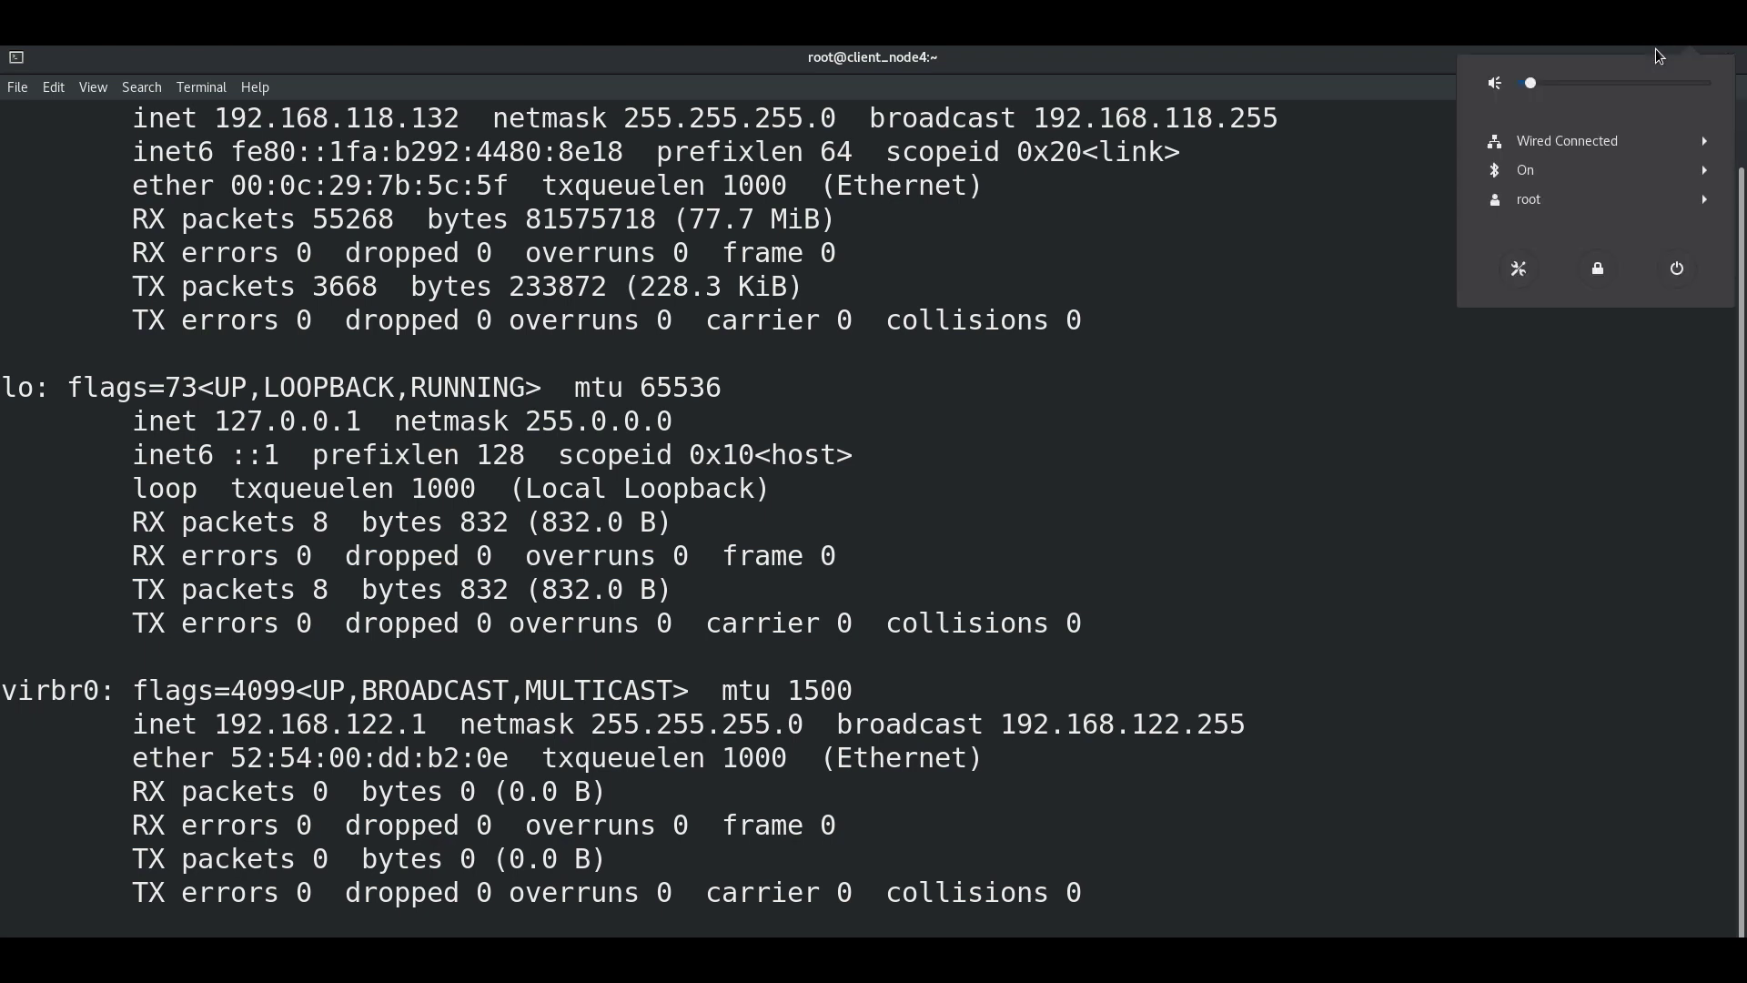
{"action": "left_click", "coordinate": [1517, 271]}
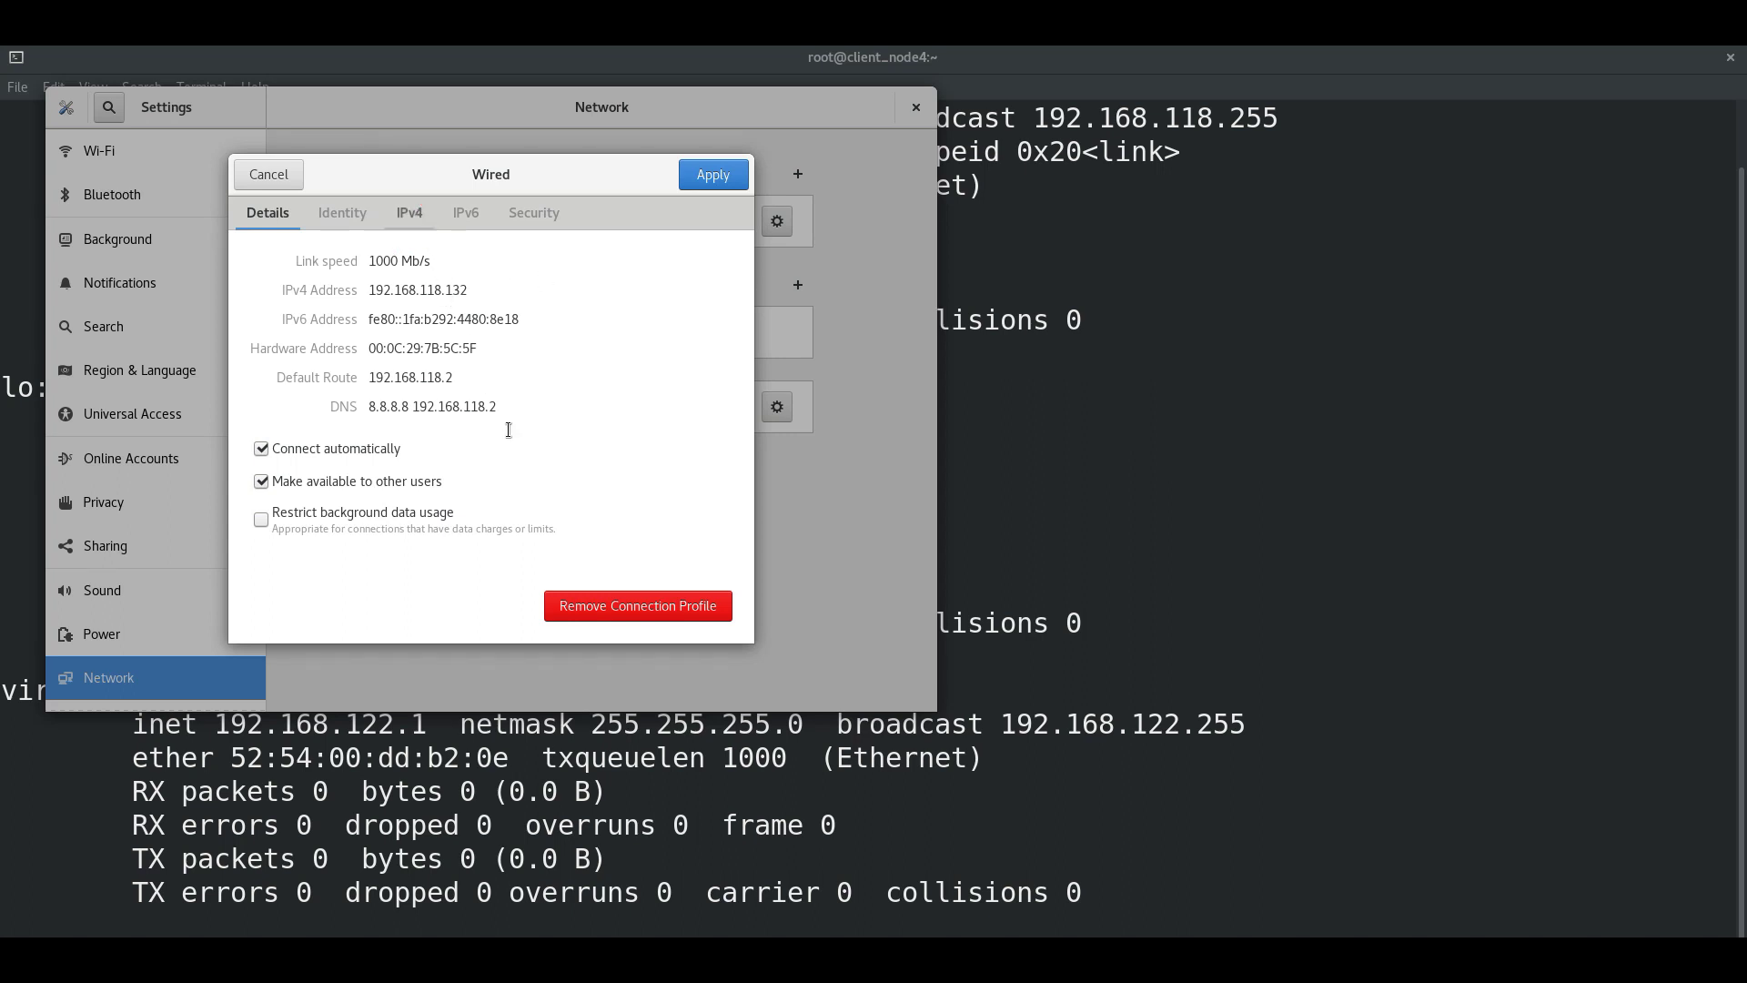
{"action": "left_click", "coordinate": [421, 217]}
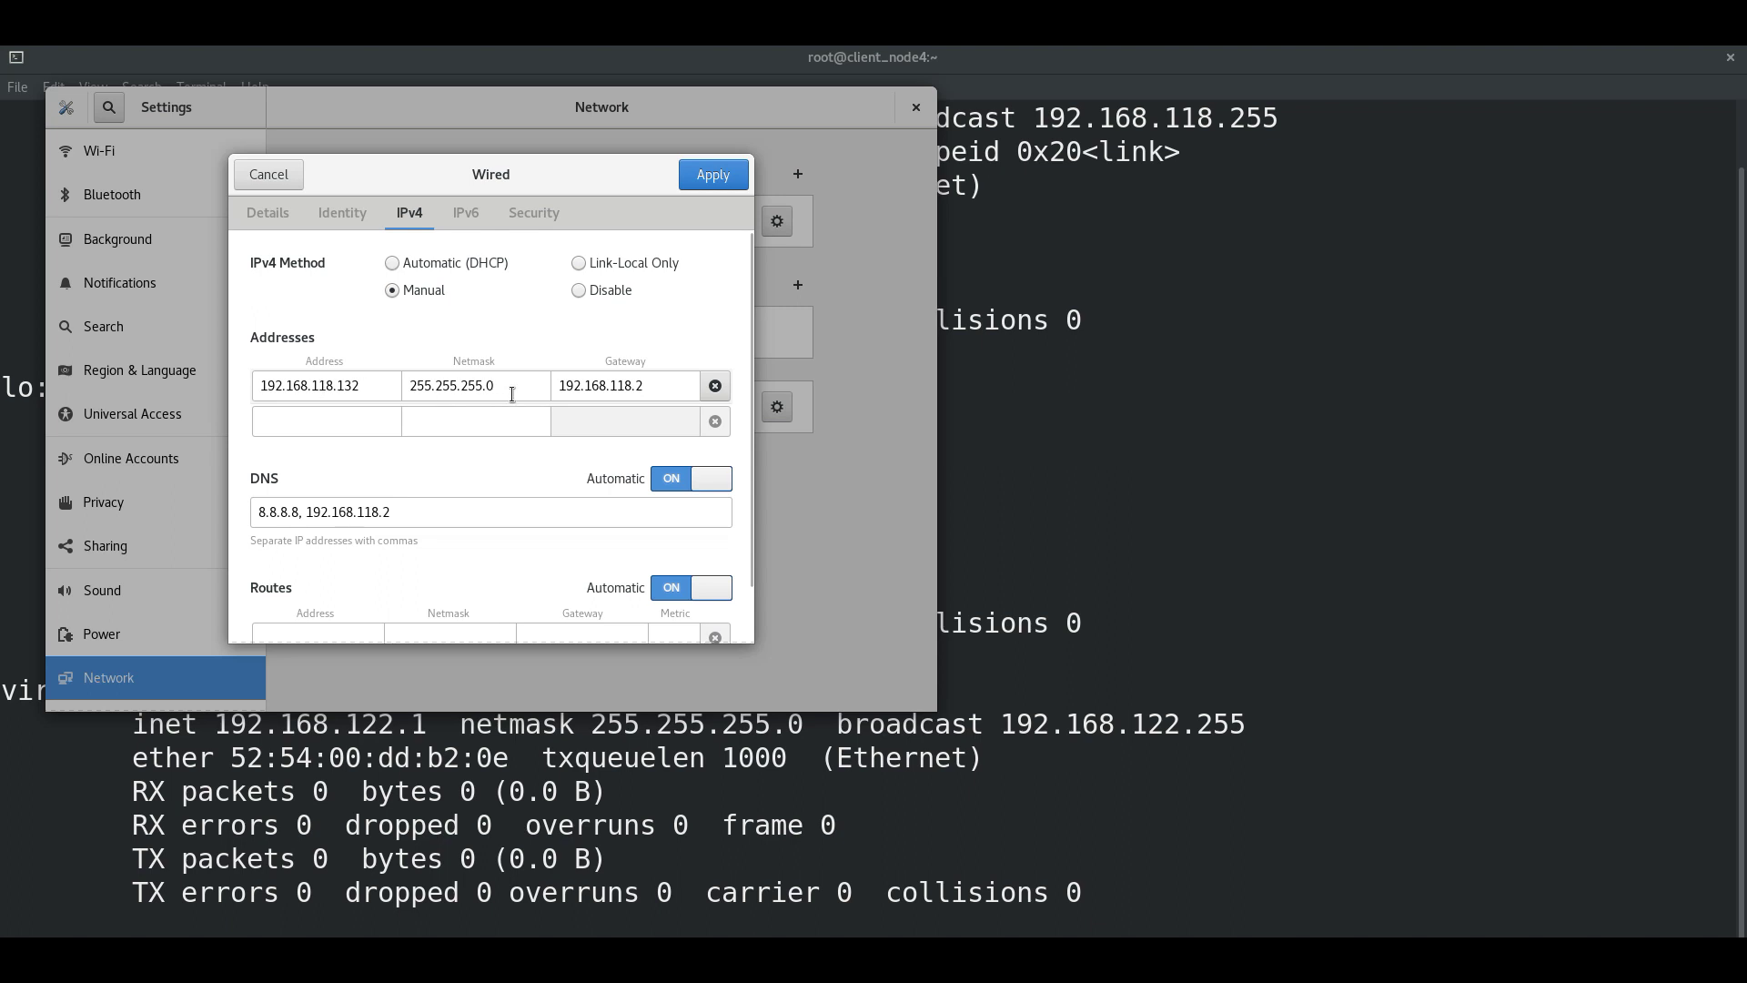
{"action": "left_click", "coordinate": [372, 386]}
{"action": "key", "text": "BackSpace"}
{"action": "type", "text": "3"}
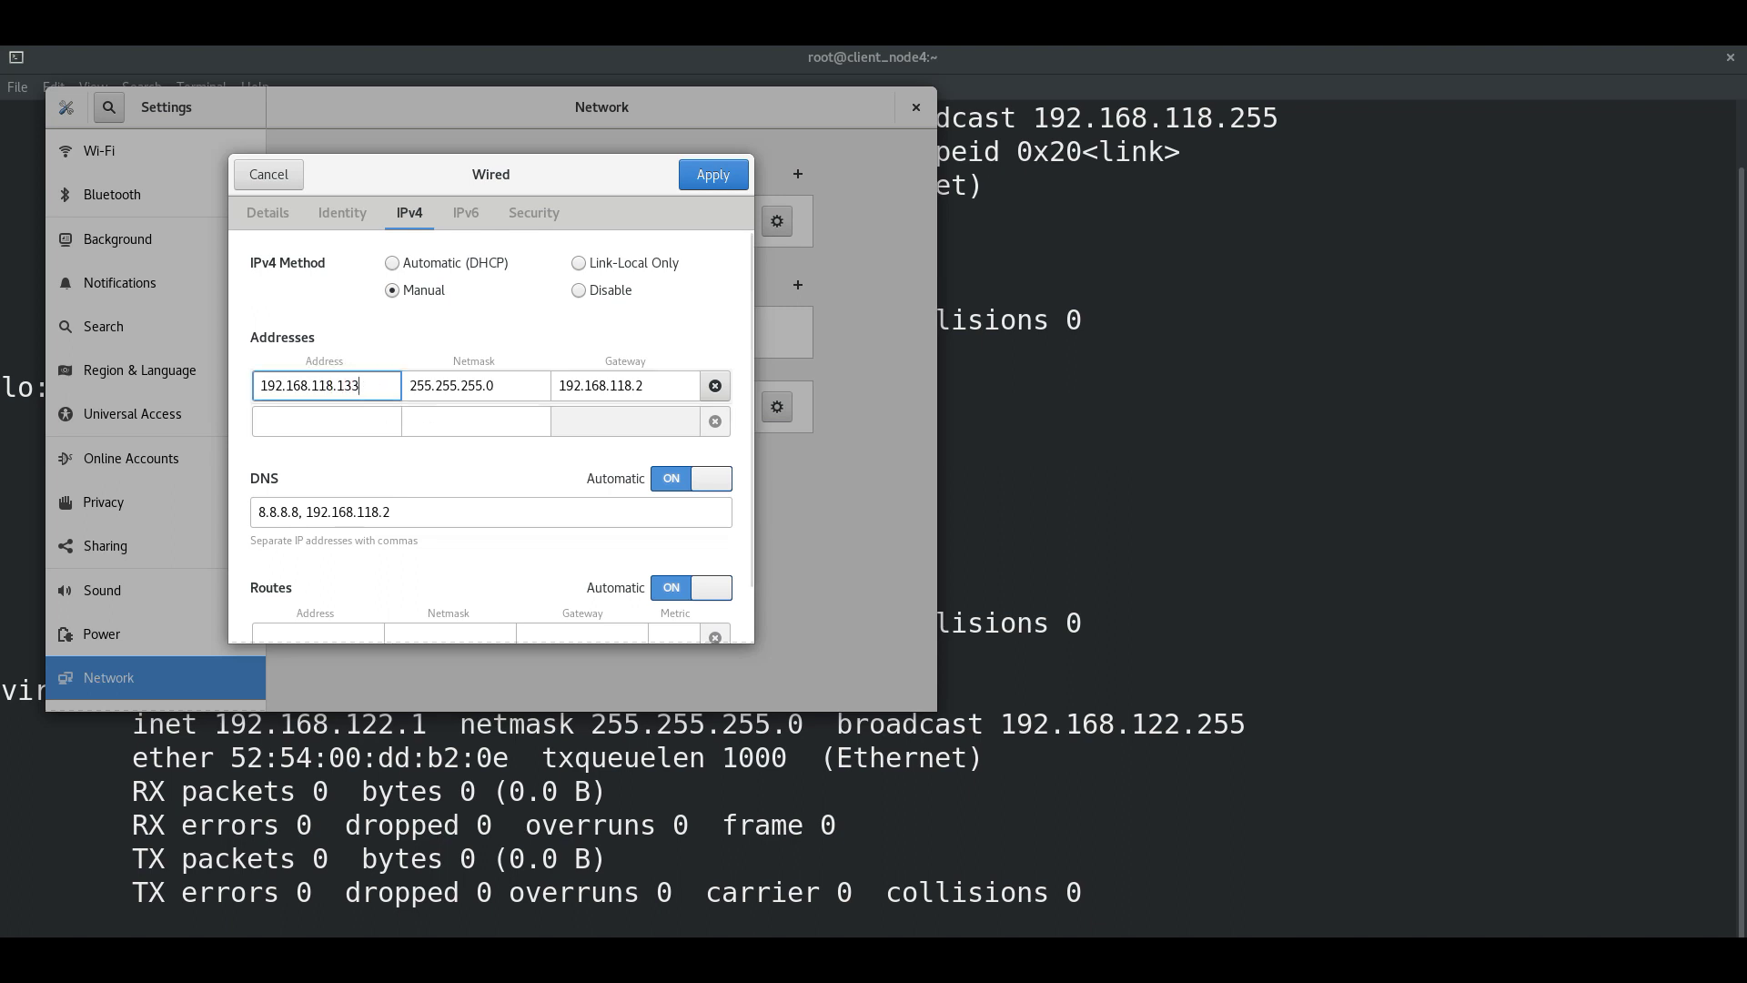
{"action": "left_click", "coordinate": [411, 476]}
{"action": "left_click", "coordinate": [719, 180]}
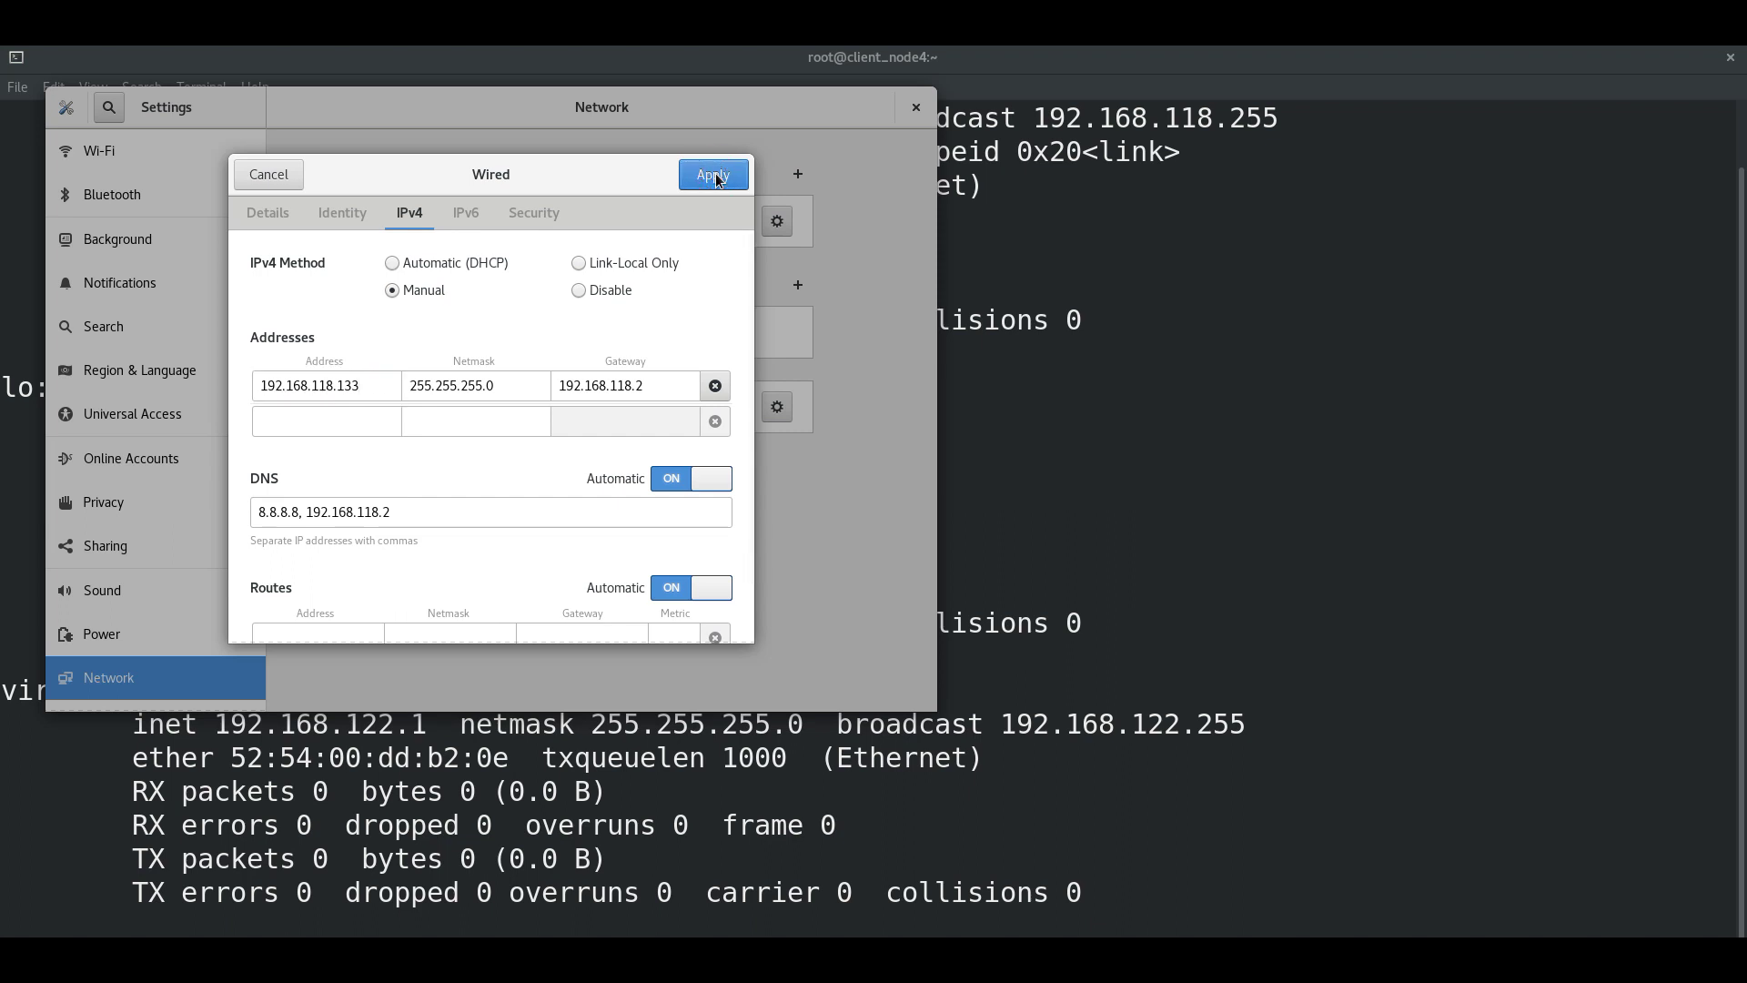
{"action": "left_click", "coordinate": [683, 225]}
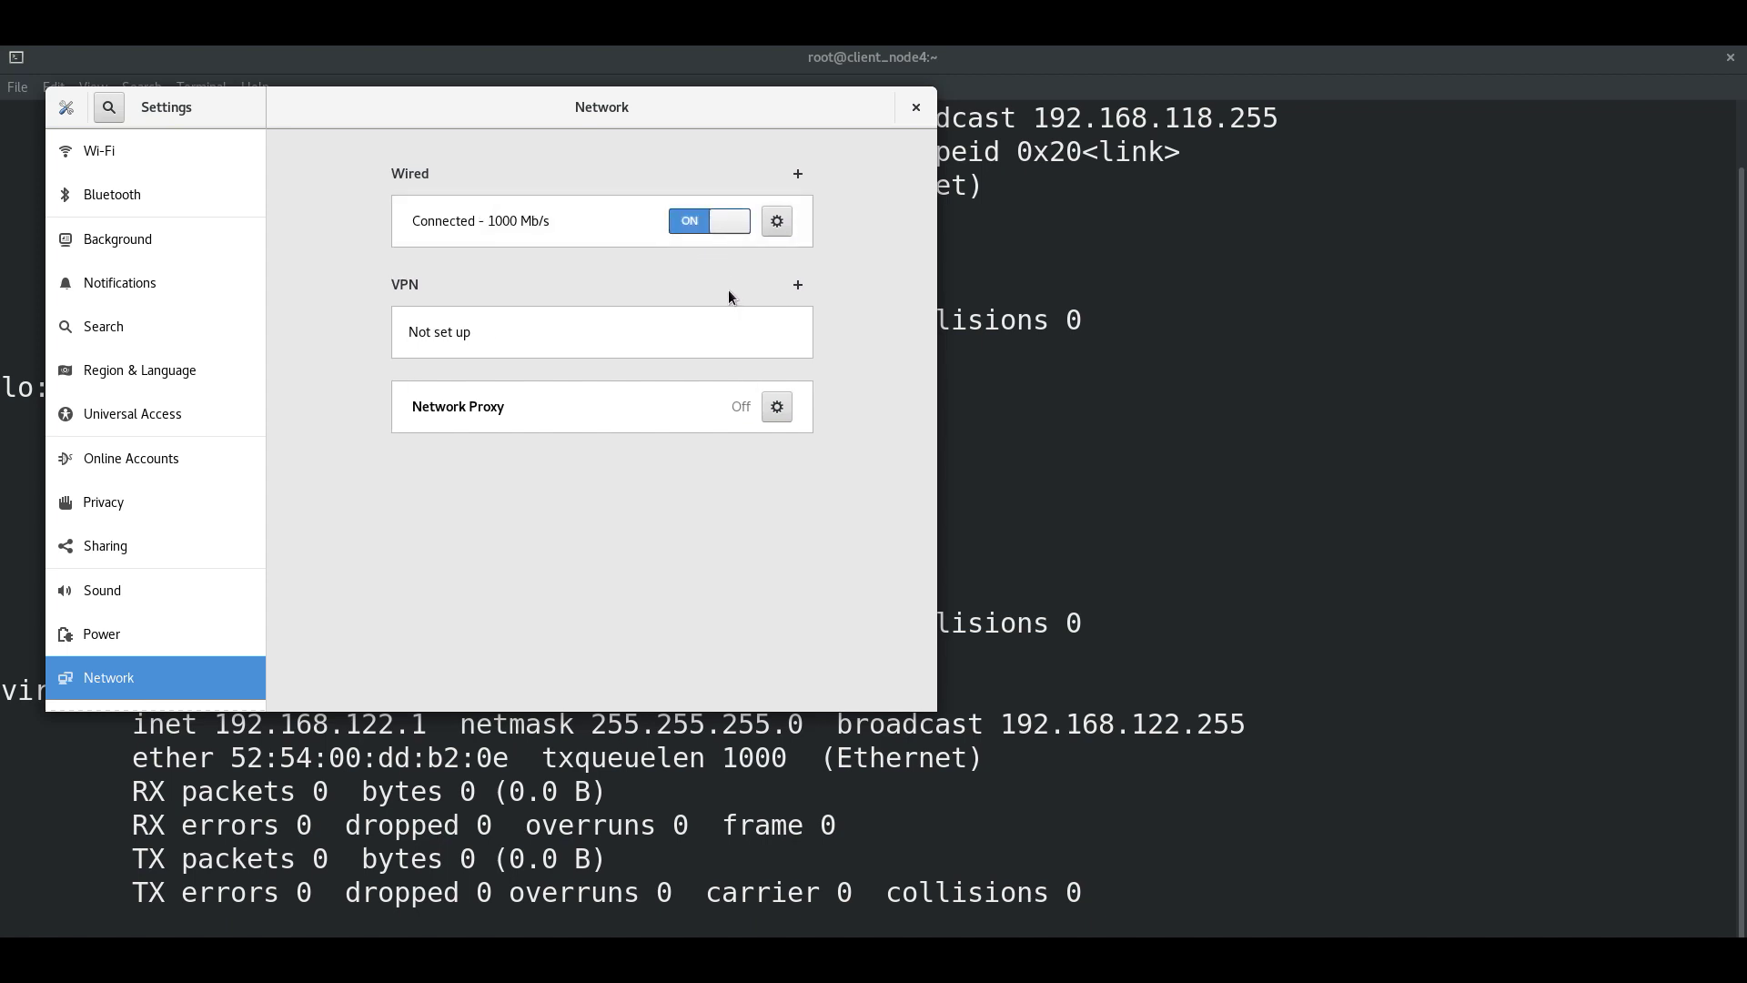
Step: Rerun ifconfig in the guest terminal to list the network interfaces again
{"action": "left_click", "coordinate": [1308, 366]}
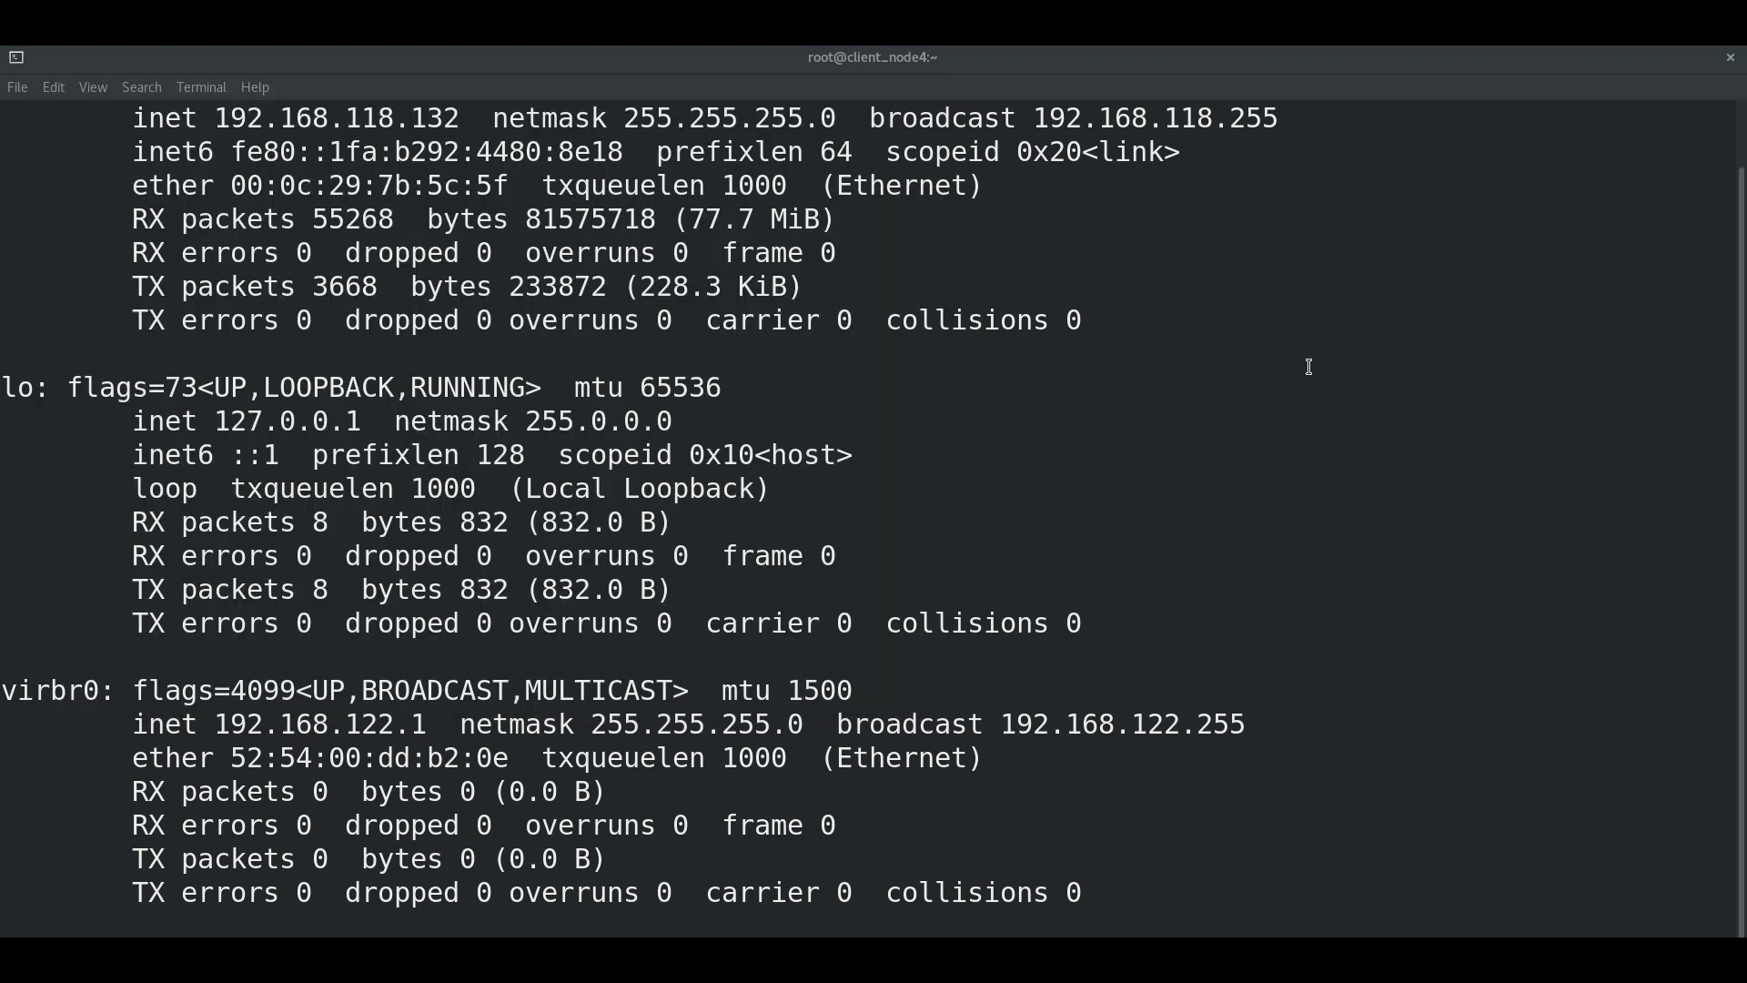
{"action": "type", "text": "l"}
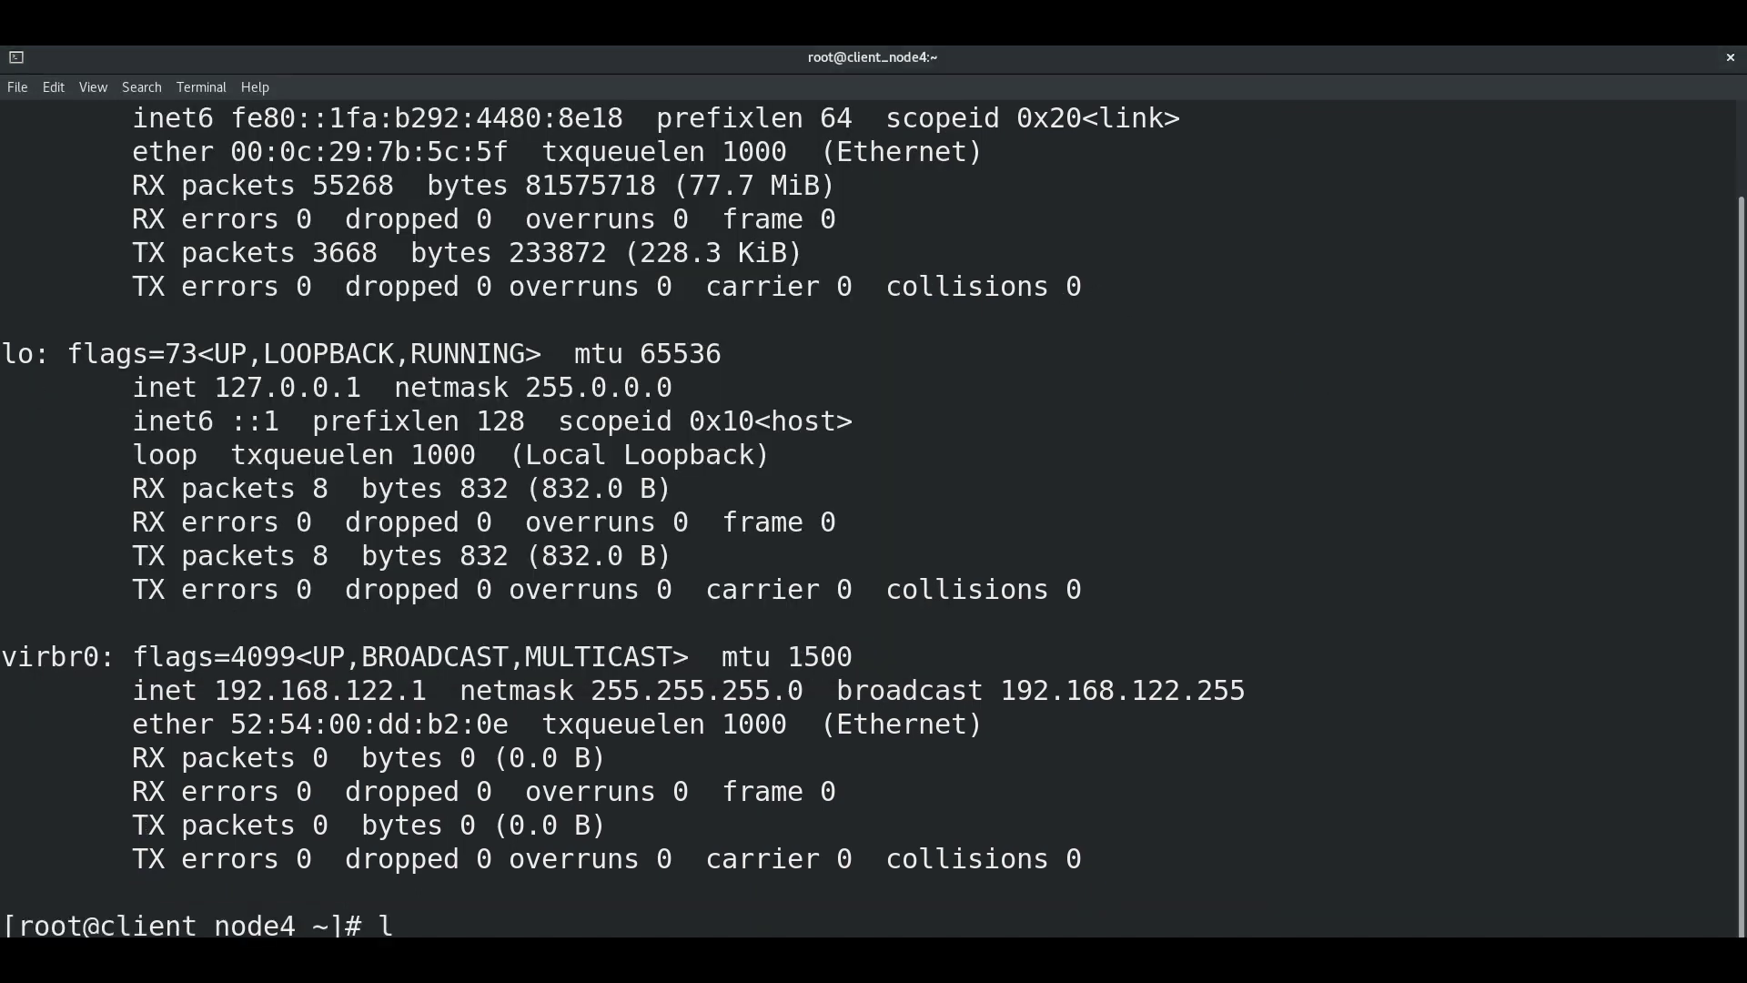
{"action": "key", "text": "Return"}
{"action": "type", "text": "i"}
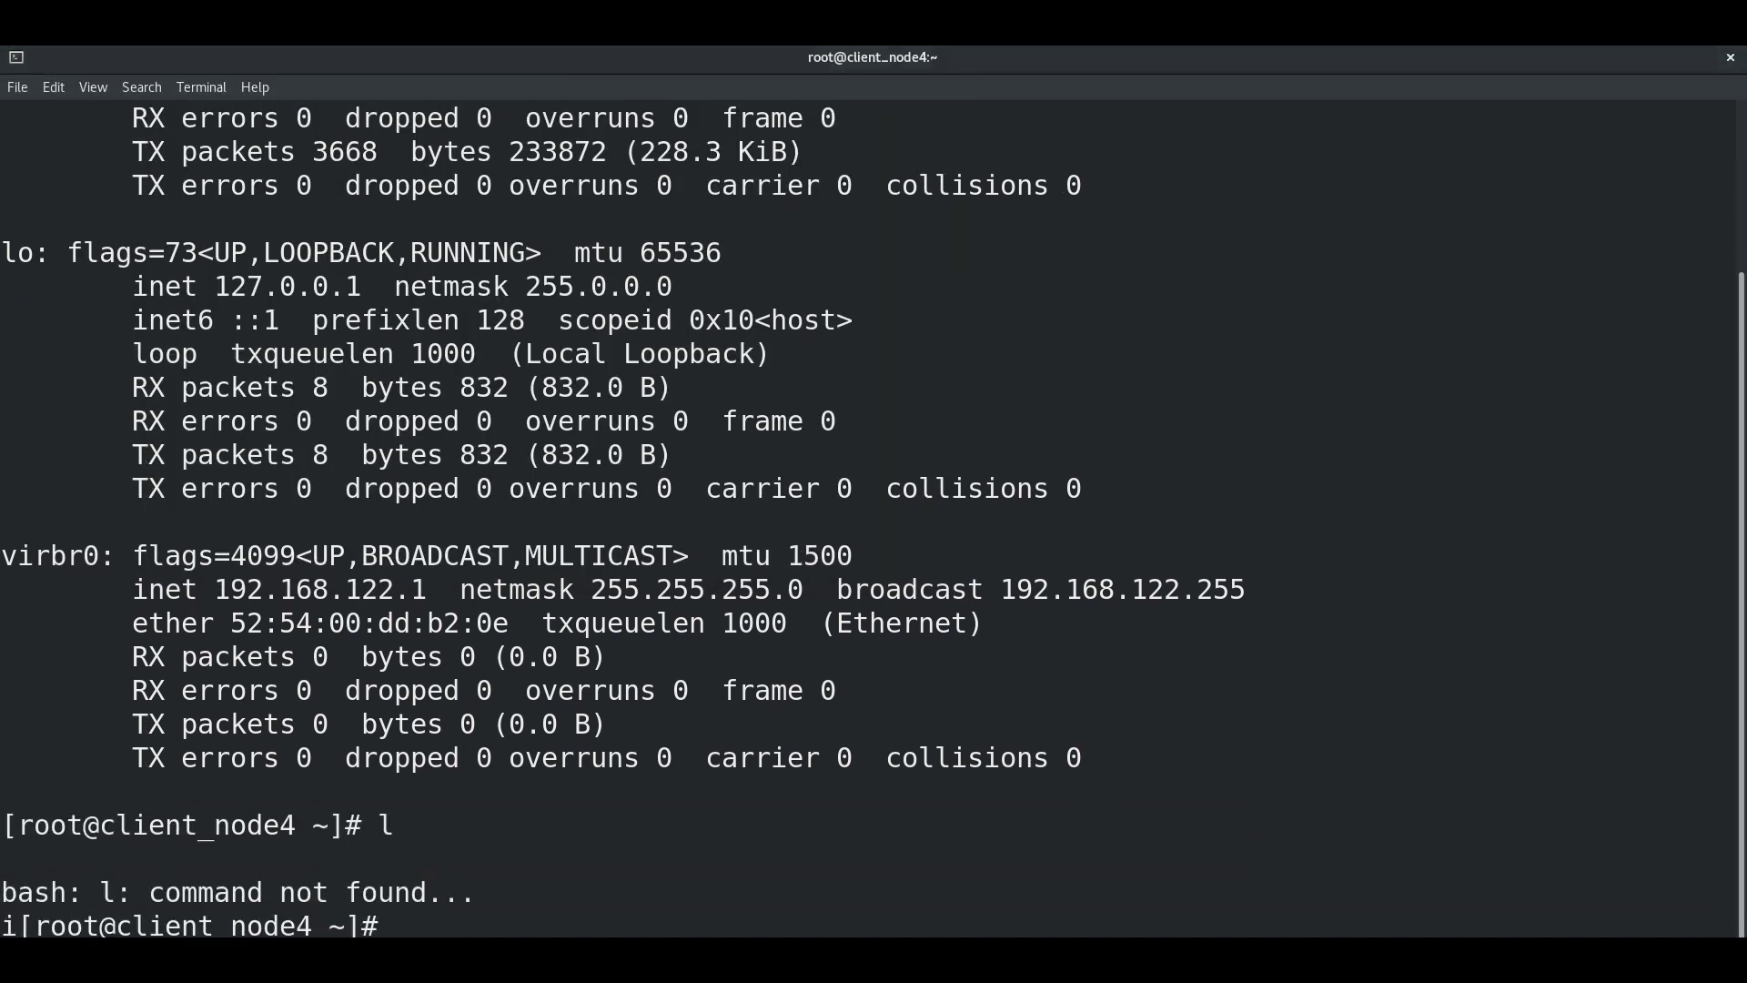
{"action": "type", "text": "fconfig"}
{"action": "key", "text": "Return"}
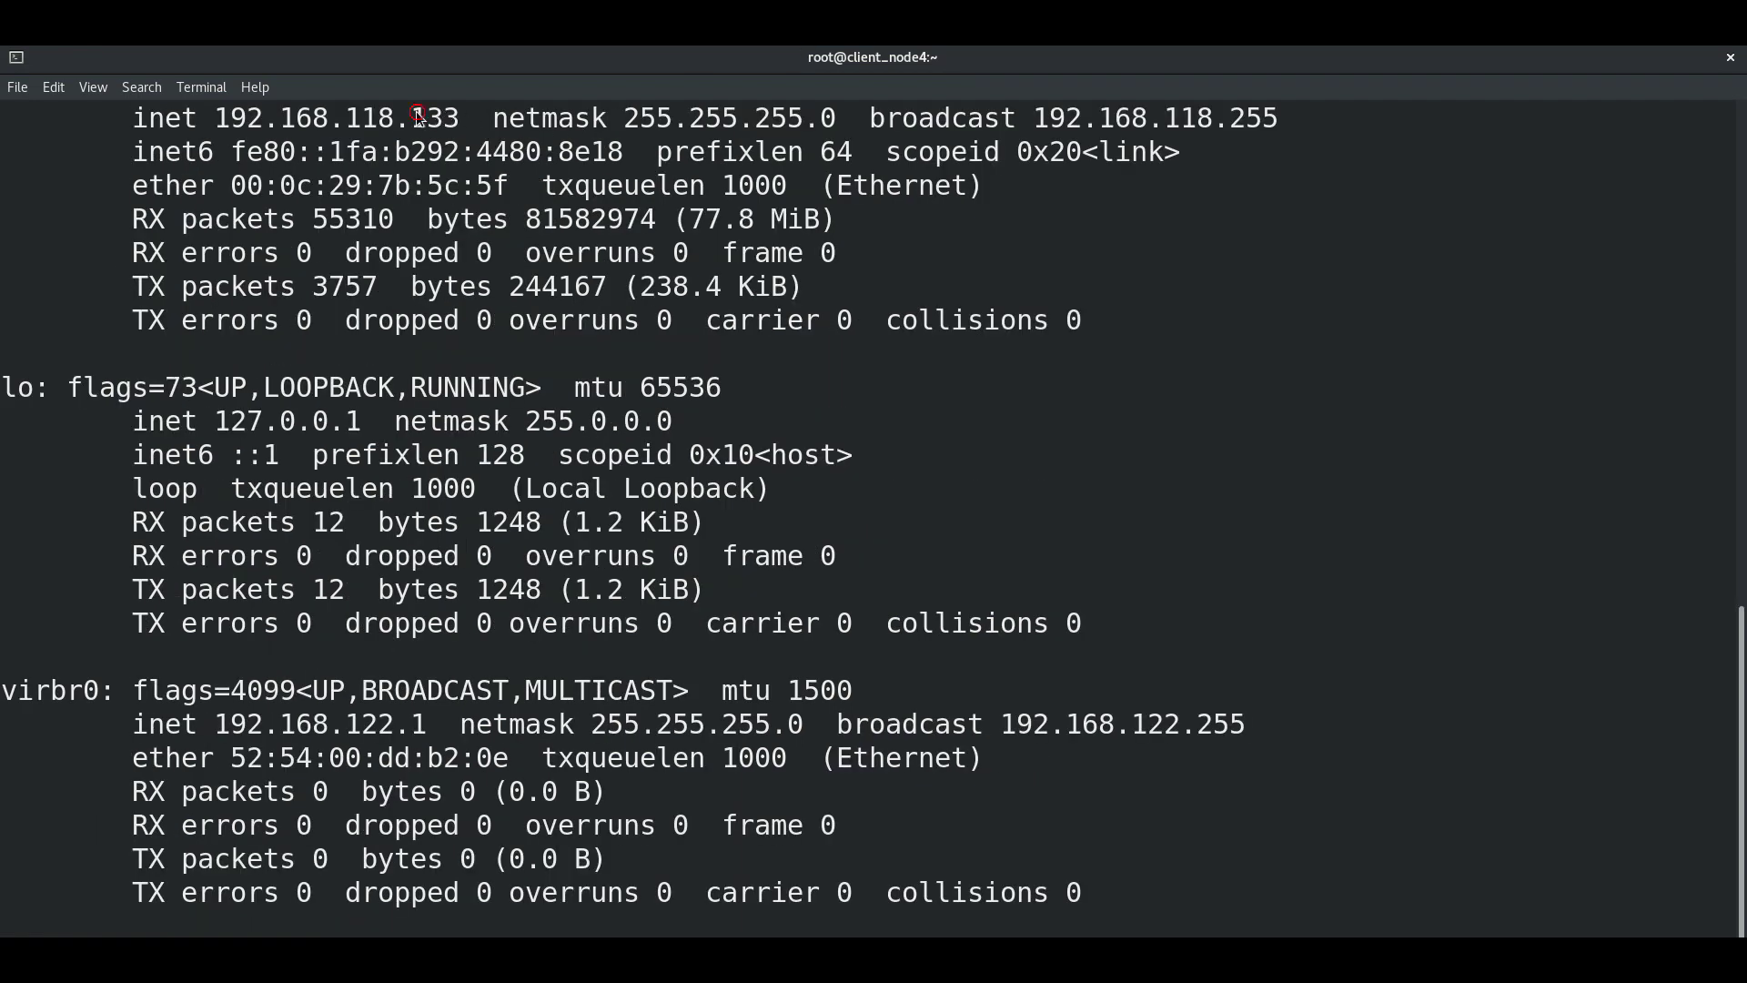
Step: Clear the screen and run hostnamectl set-hostname client_node5
{"action": "left_click", "coordinate": [1212, 436]}
{"action": "key", "text": "ctrl+l"}
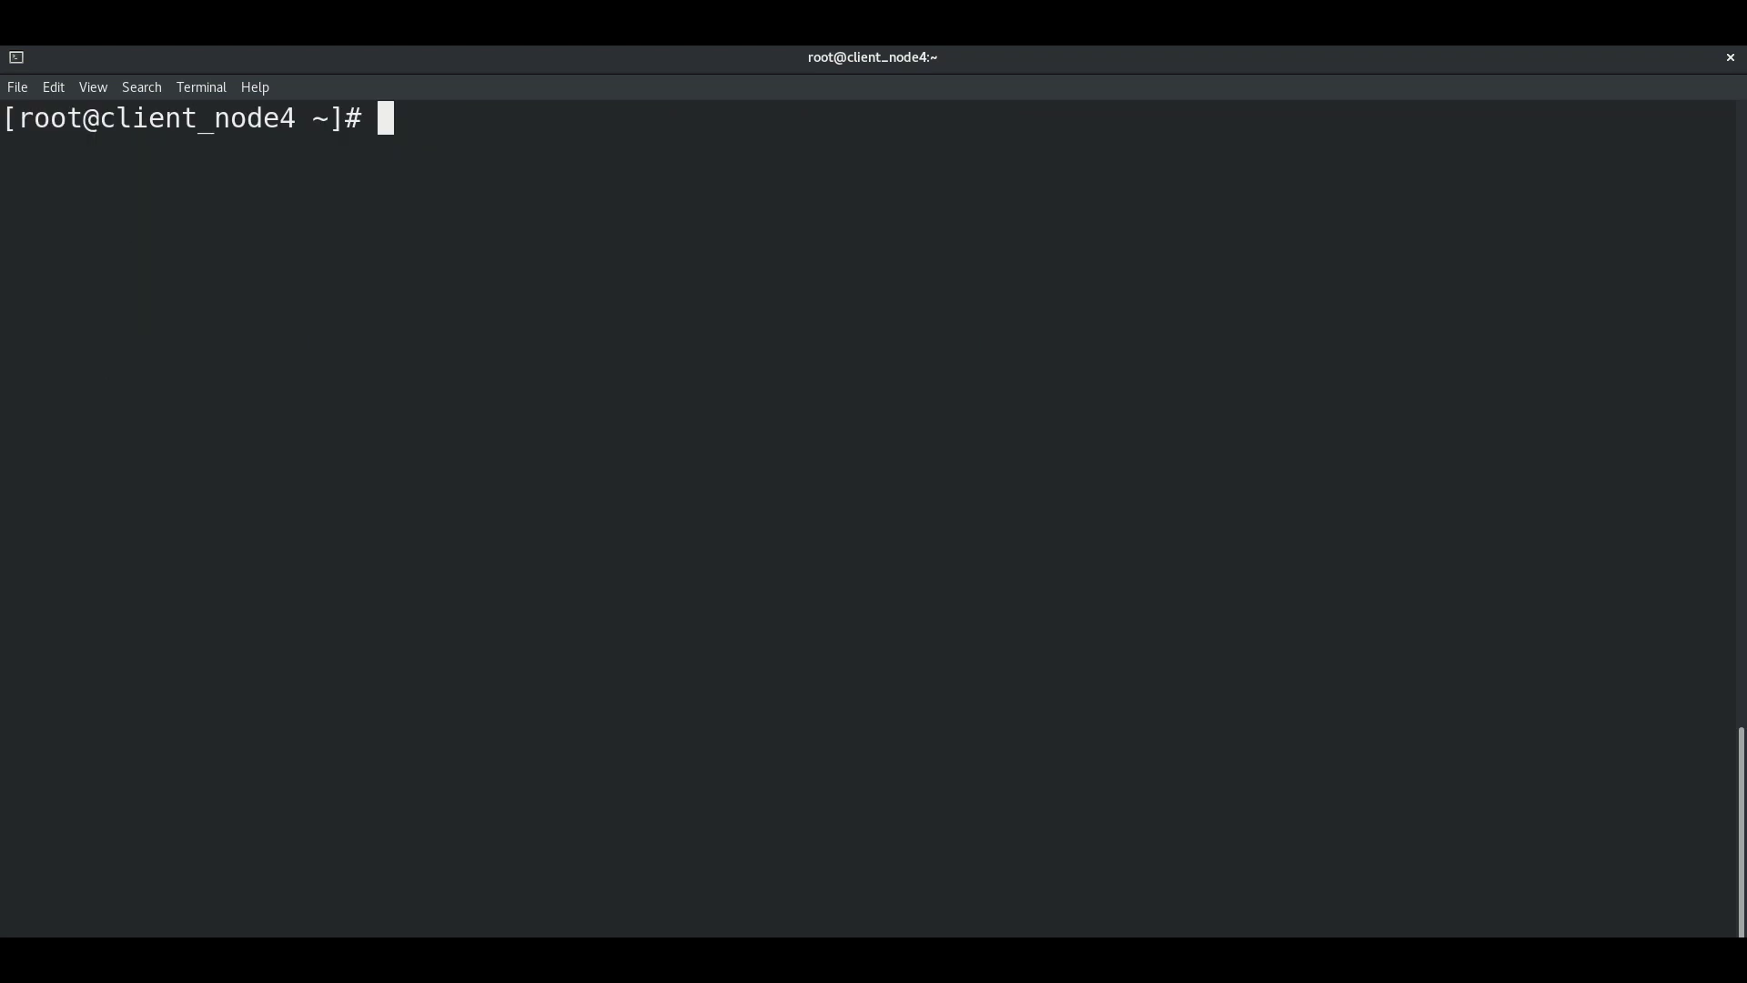
{"action": "key", "text": "Return"}
{"action": "key", "text": "Return"}
{"action": "key", "text": "Return"}
{"action": "type", "text": "hostnamectl set-hos"}
{"action": "key", "text": "Tab"}
{"action": "type", "text": "node5"}
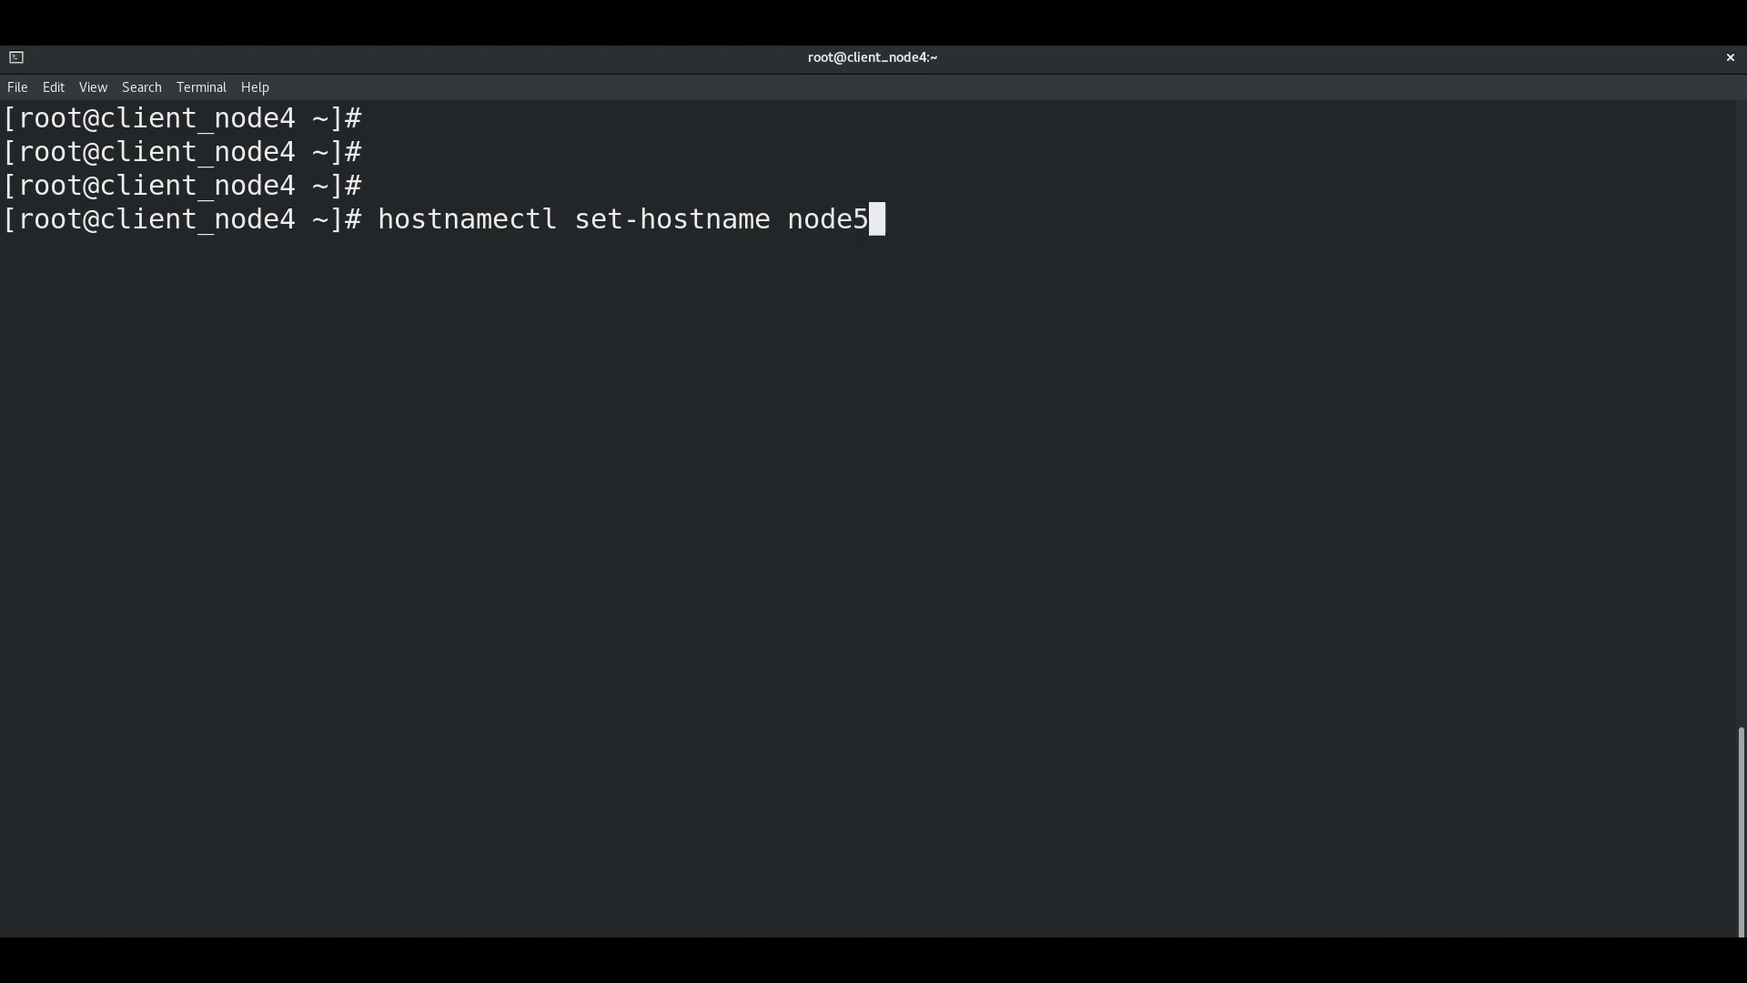
{"action": "key", "text": "BackSpace"}
{"action": "key", "text": "BackSpace"}
{"action": "key", "text": "BackSpace"}
{"action": "key", "text": "BackSpace"}
{"action": "key", "text": "BackSpace"}
{"action": "type", "text": "client_"}
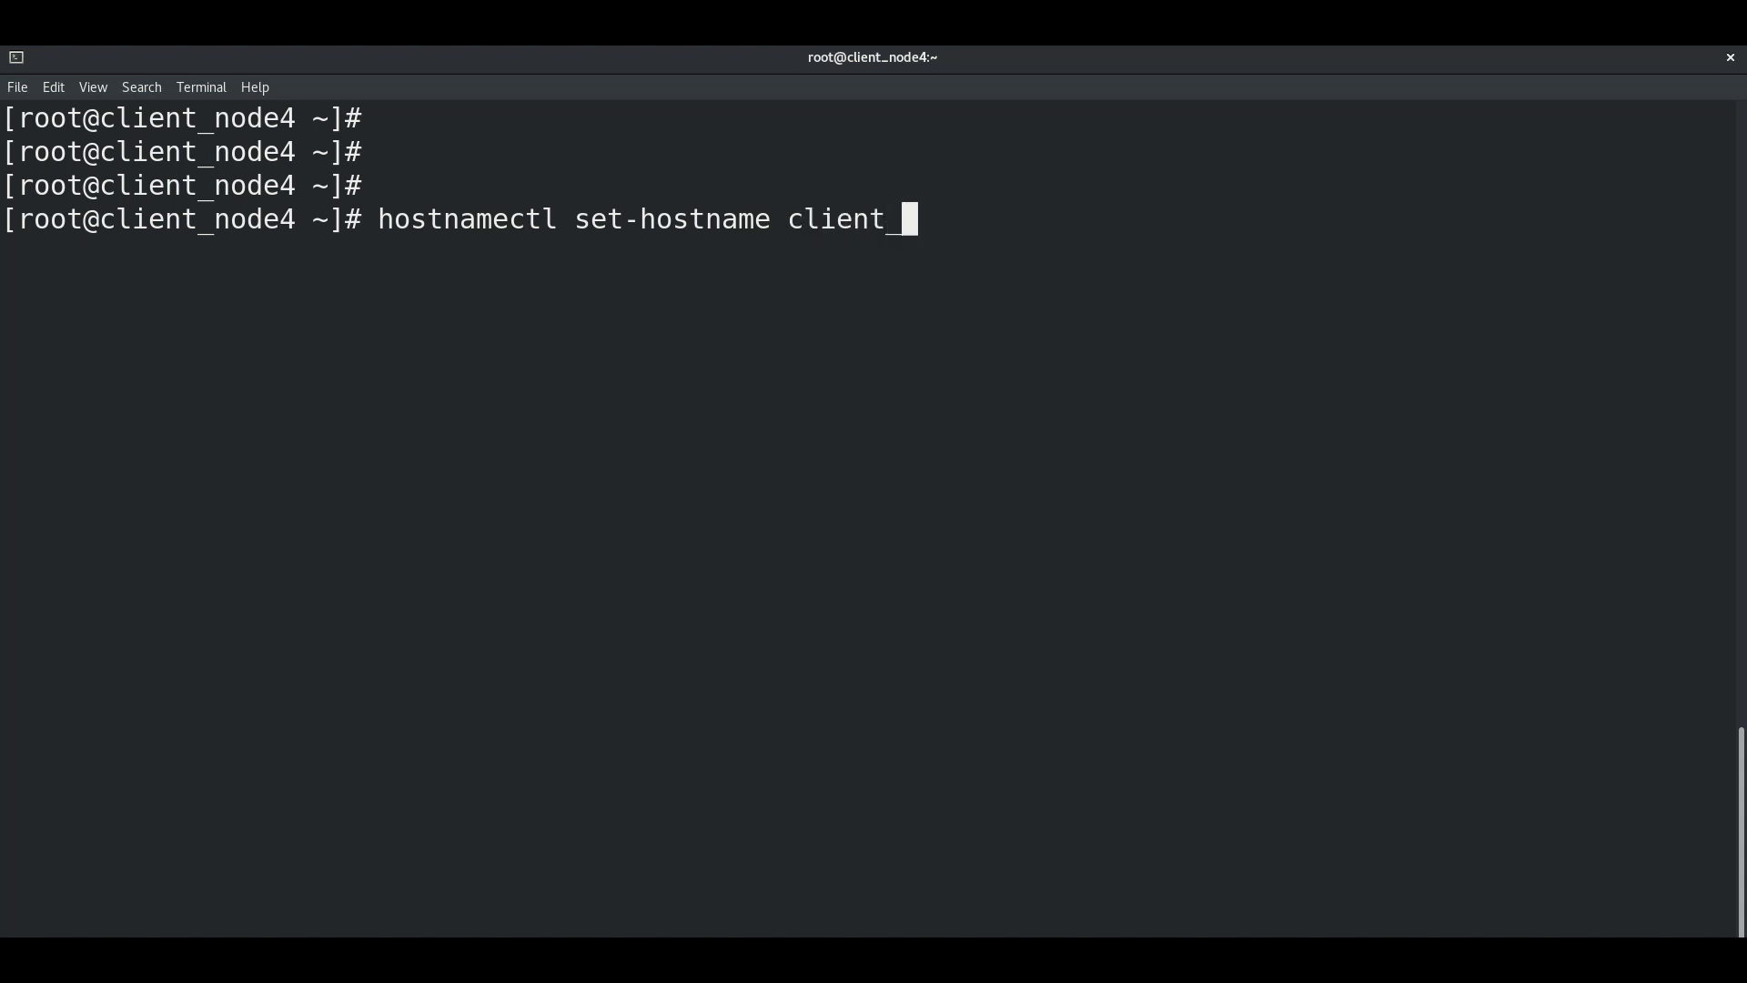
{"action": "type", "text": "node5"}
{"action": "key", "text": "Return"}
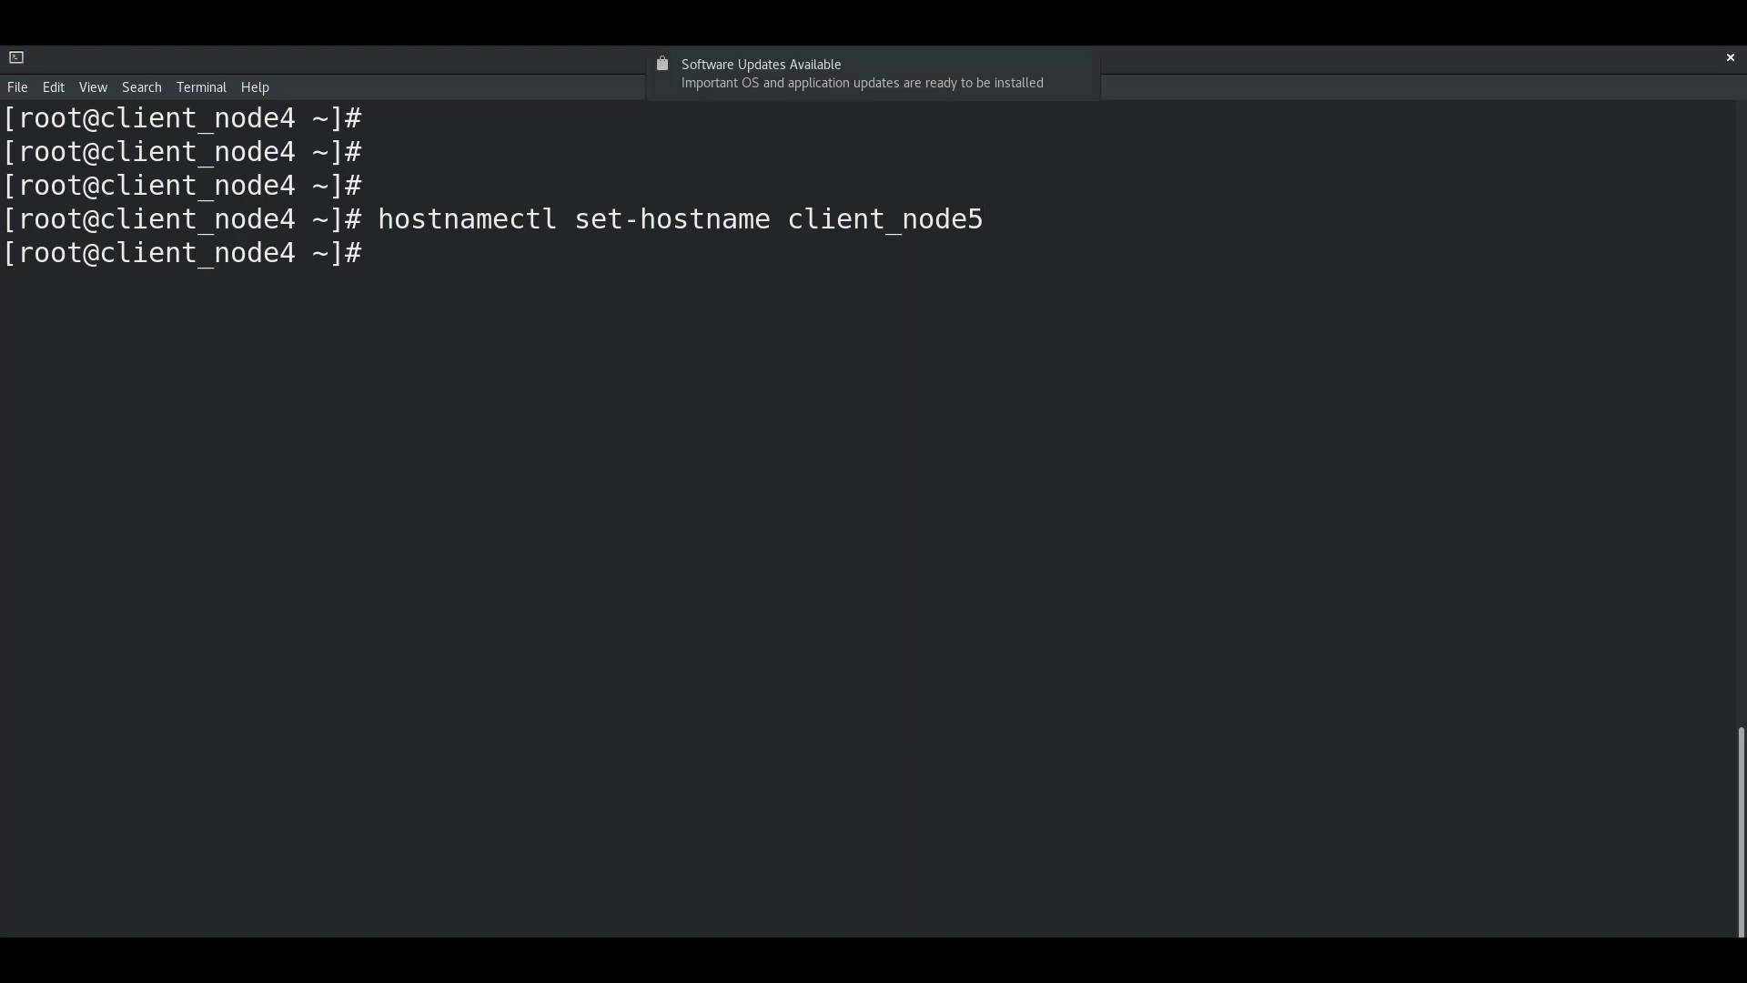
{"action": "key", "text": "Return"}
{"action": "key", "text": "Return"}
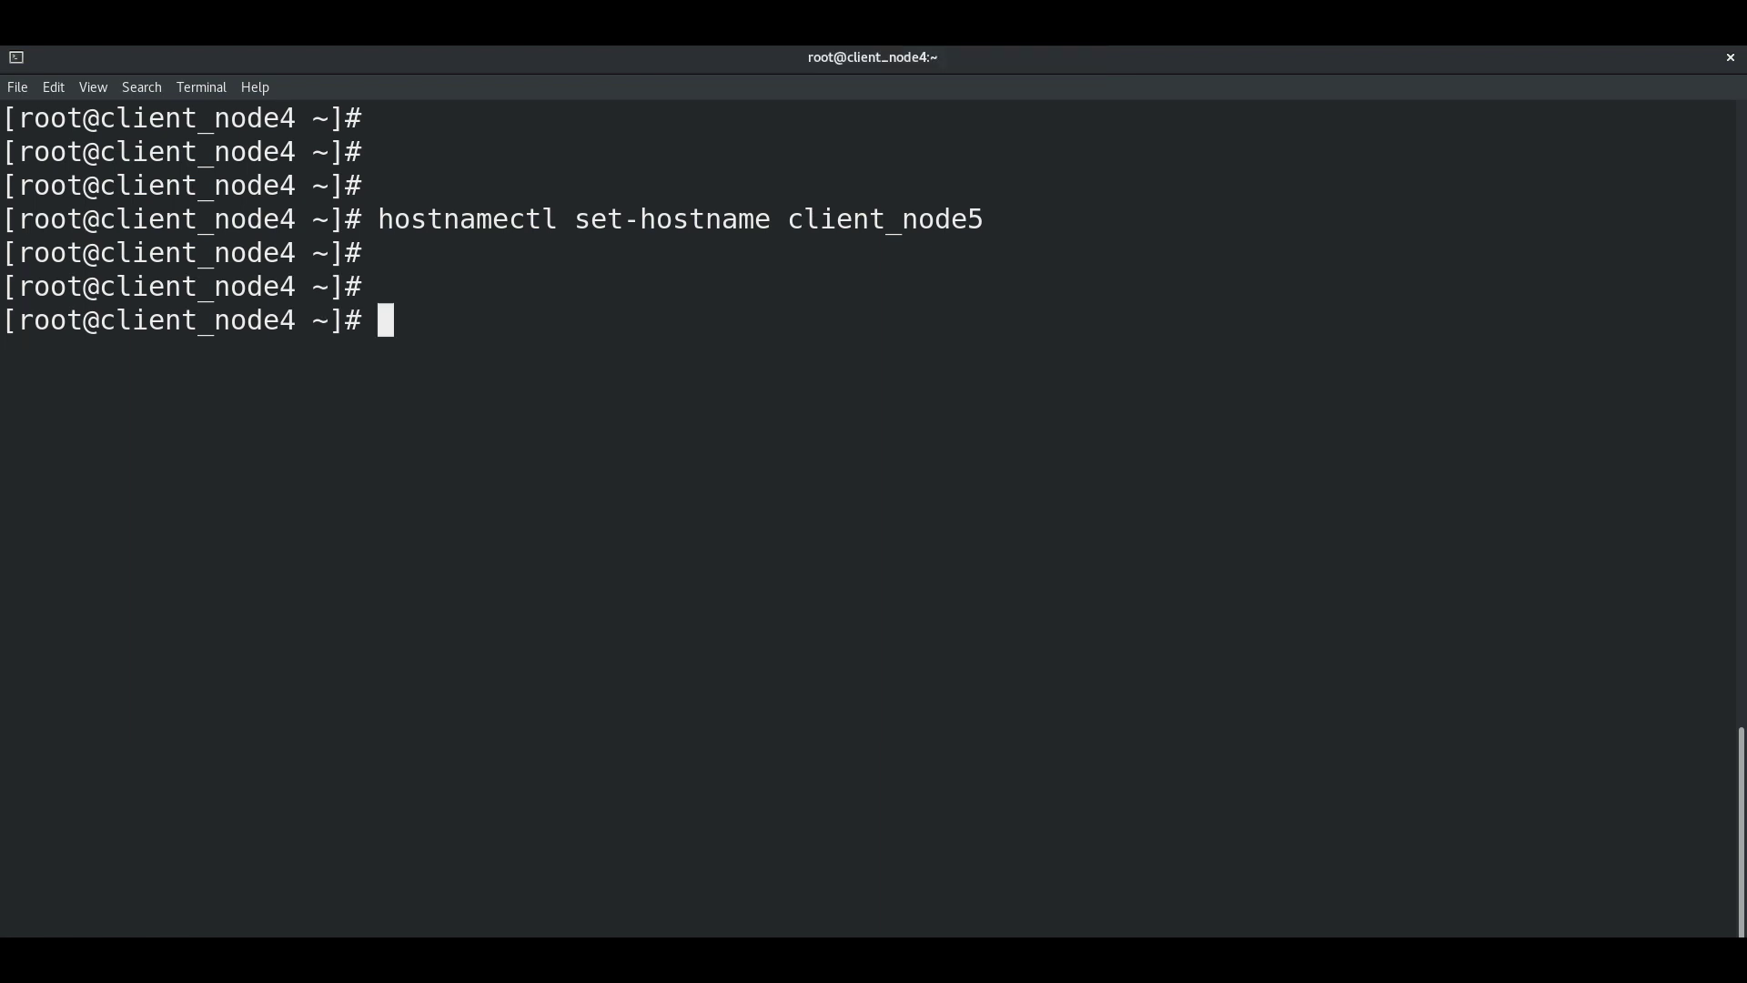
Step: Close the terminal and open a new one, widening and lengthening its window
{"action": "left_click", "coordinate": [1731, 57]}
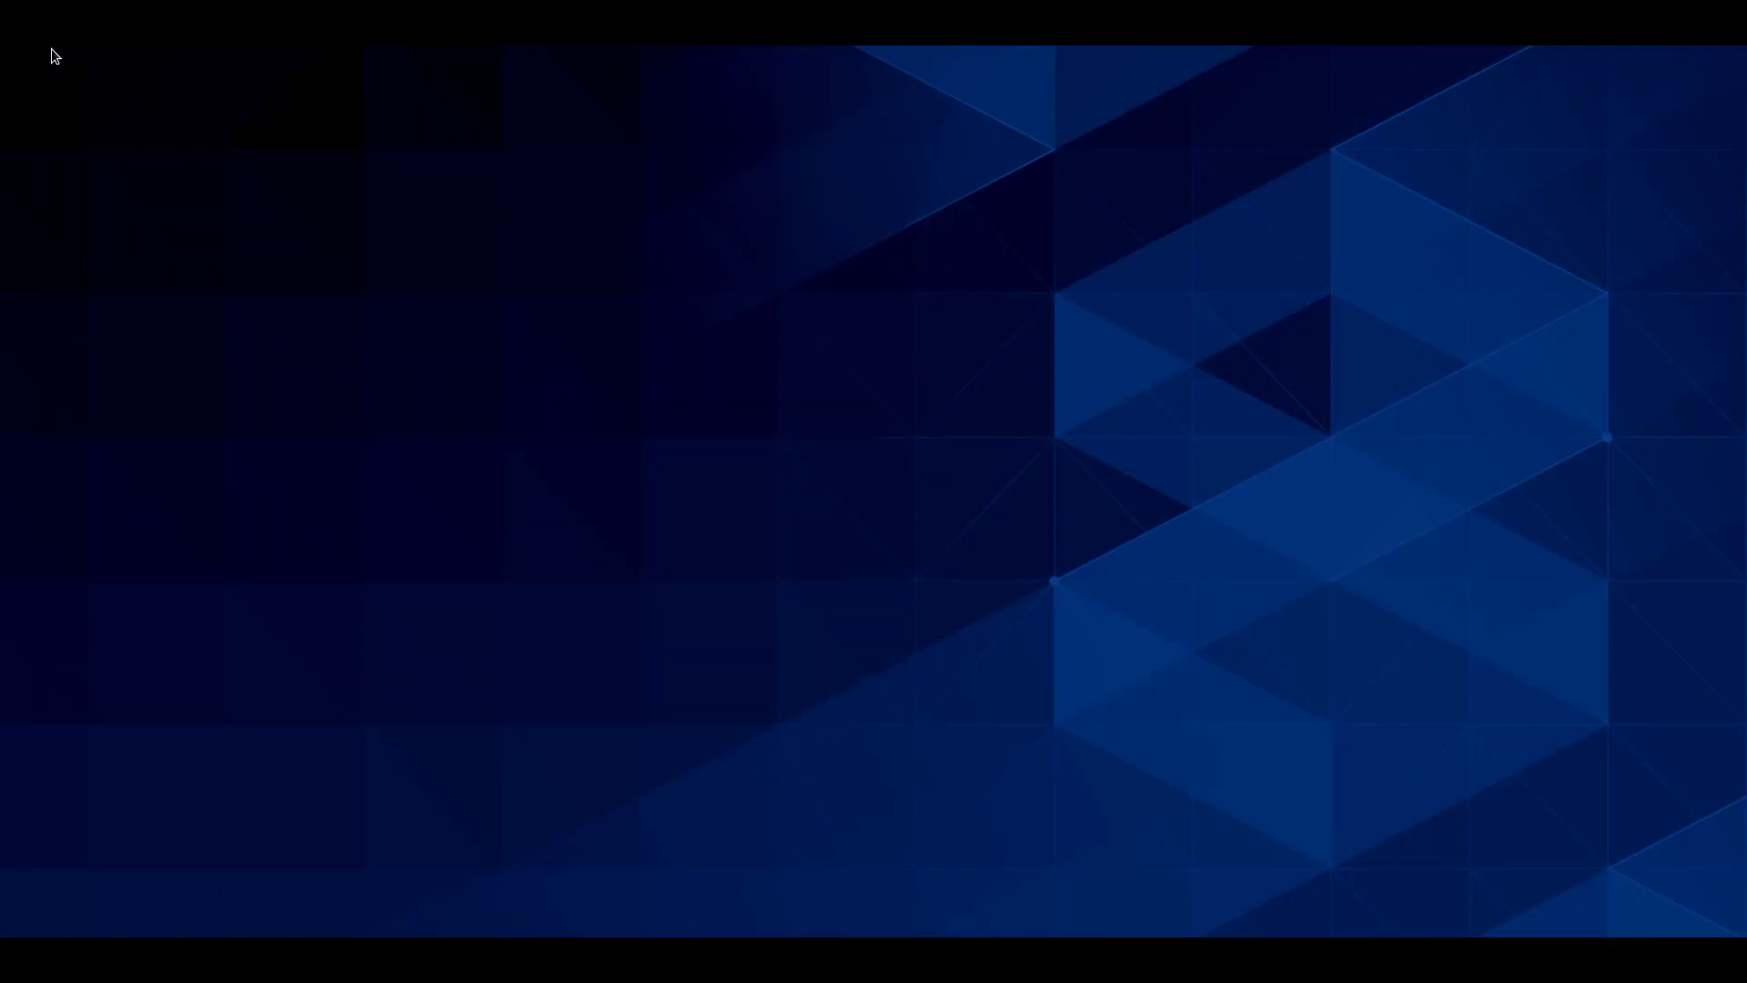
{"action": "key", "text": "super"}
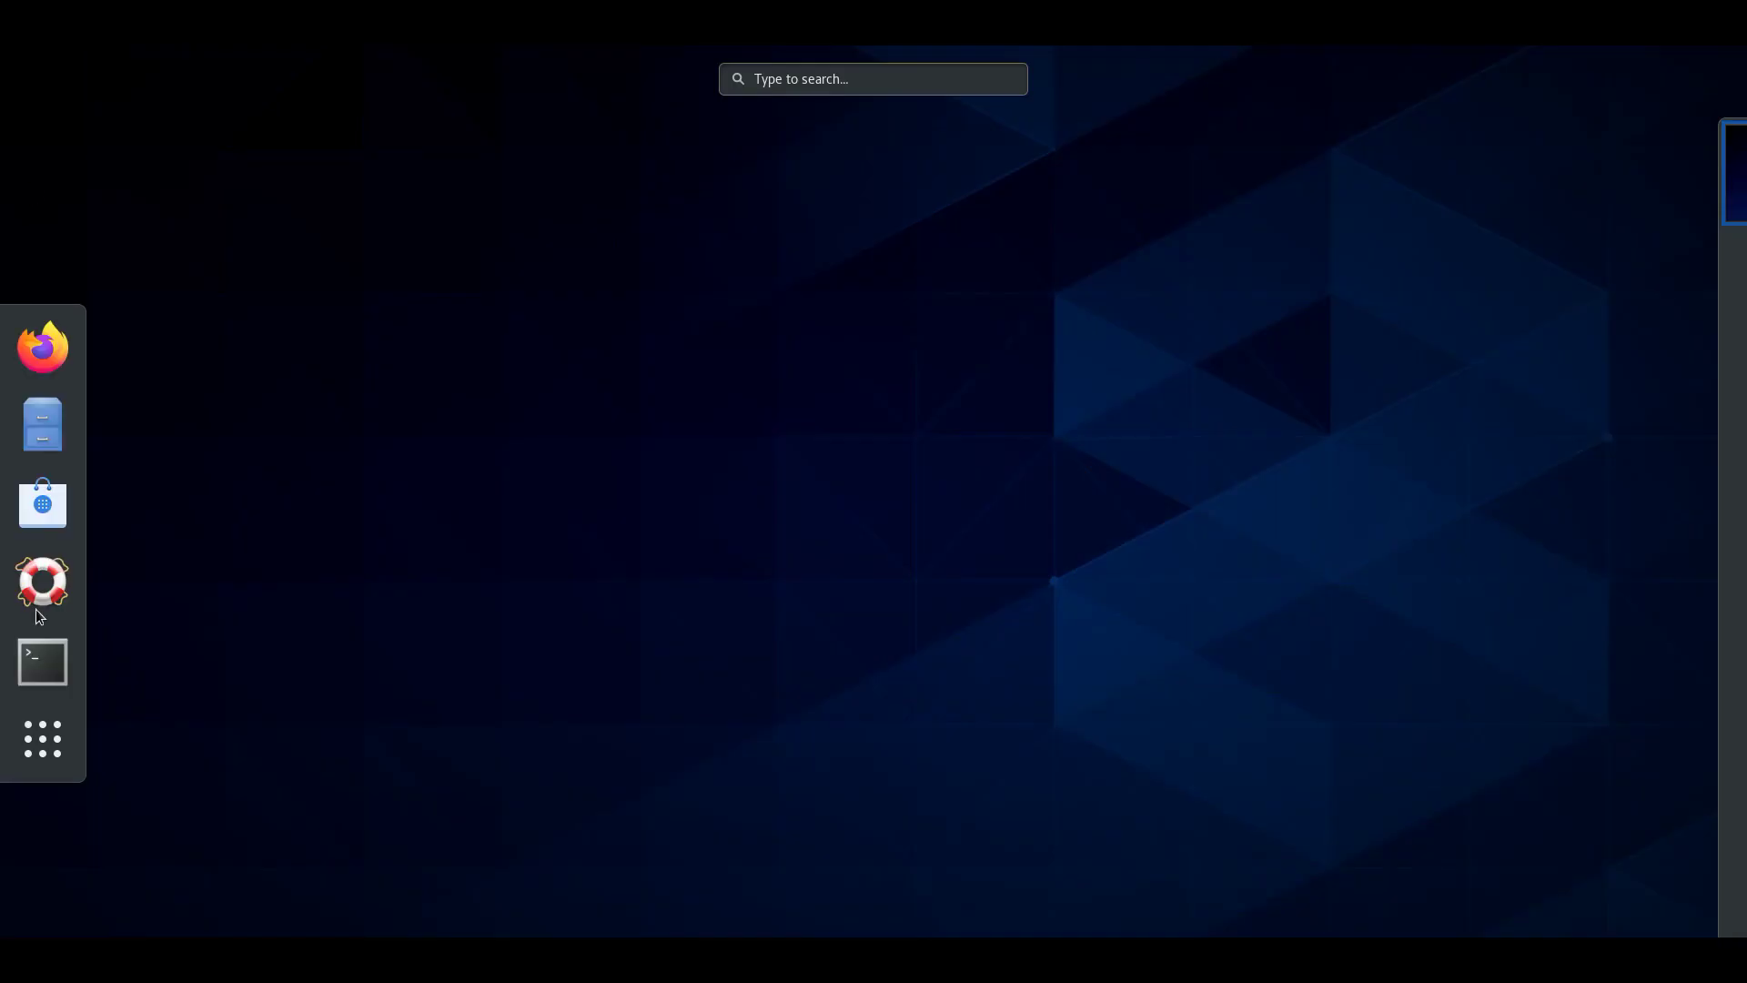
{"action": "left_click", "coordinate": [46, 667]}
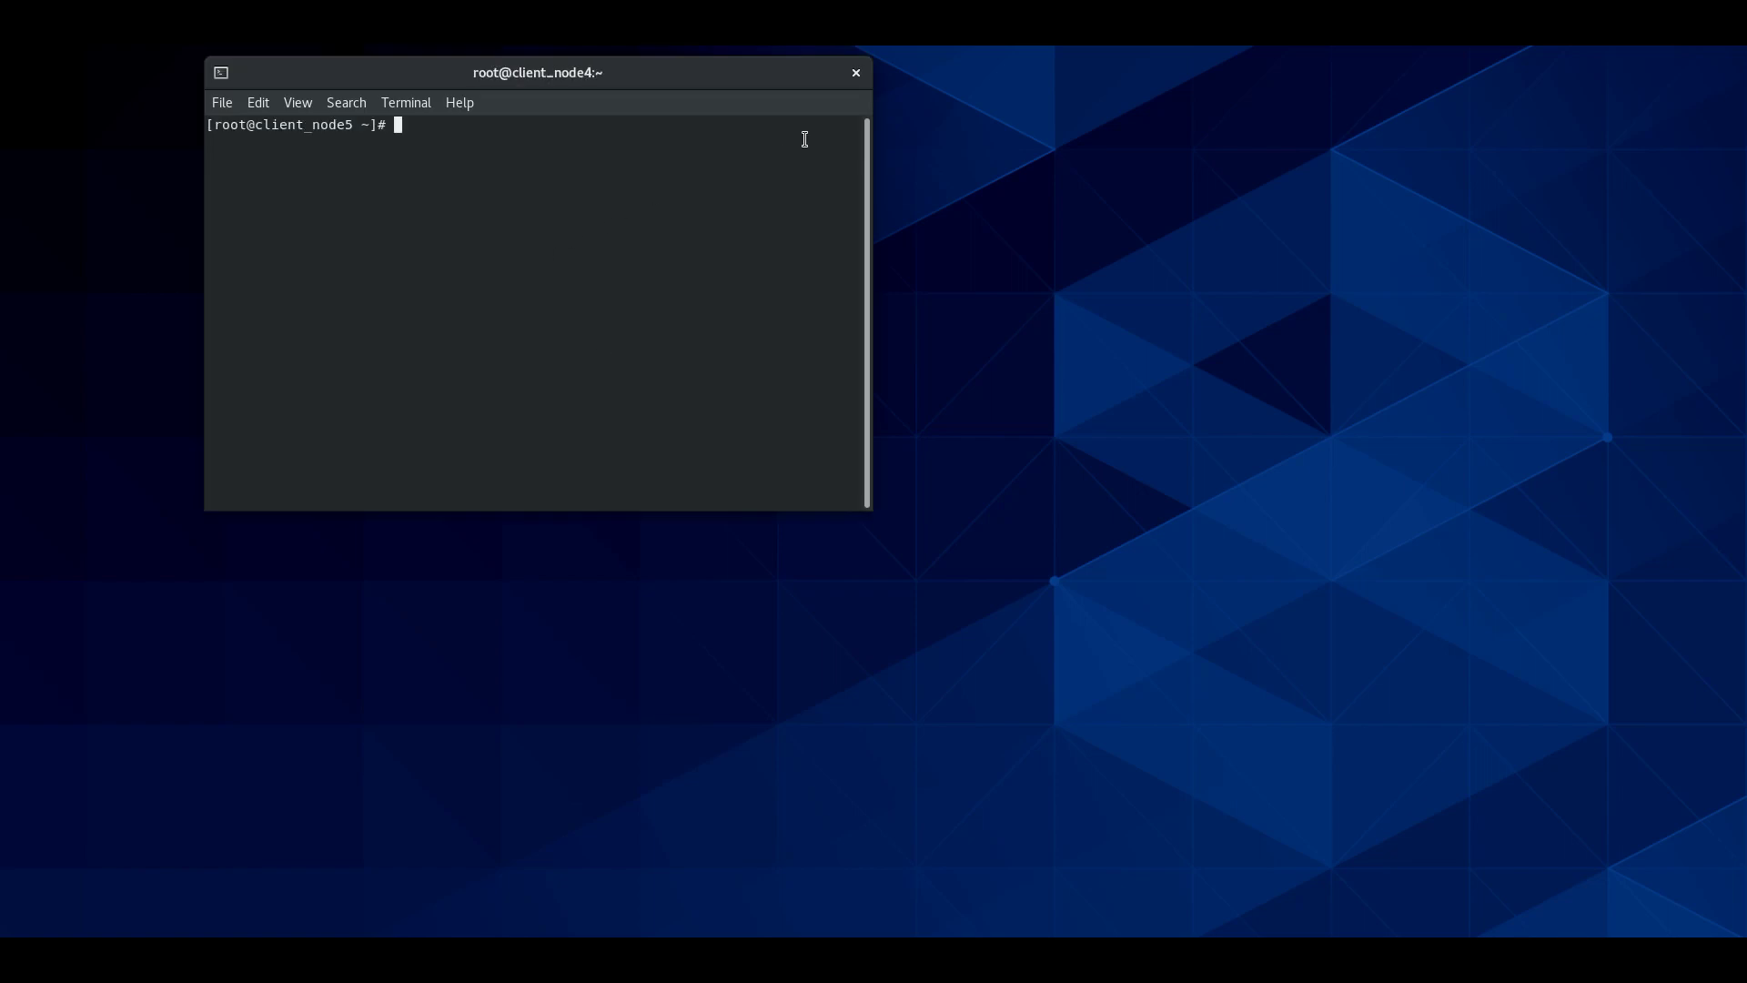
{"action": "left_click_drag", "start_coordinate": [870, 452], "coordinate": [1461, 491]}
{"action": "left_click_drag", "start_coordinate": [706, 509], "coordinate": [664, 903]}
Step: Make the new terminal full screen and enlarge its text several times
{"action": "left_click", "coordinate": [297, 104]}
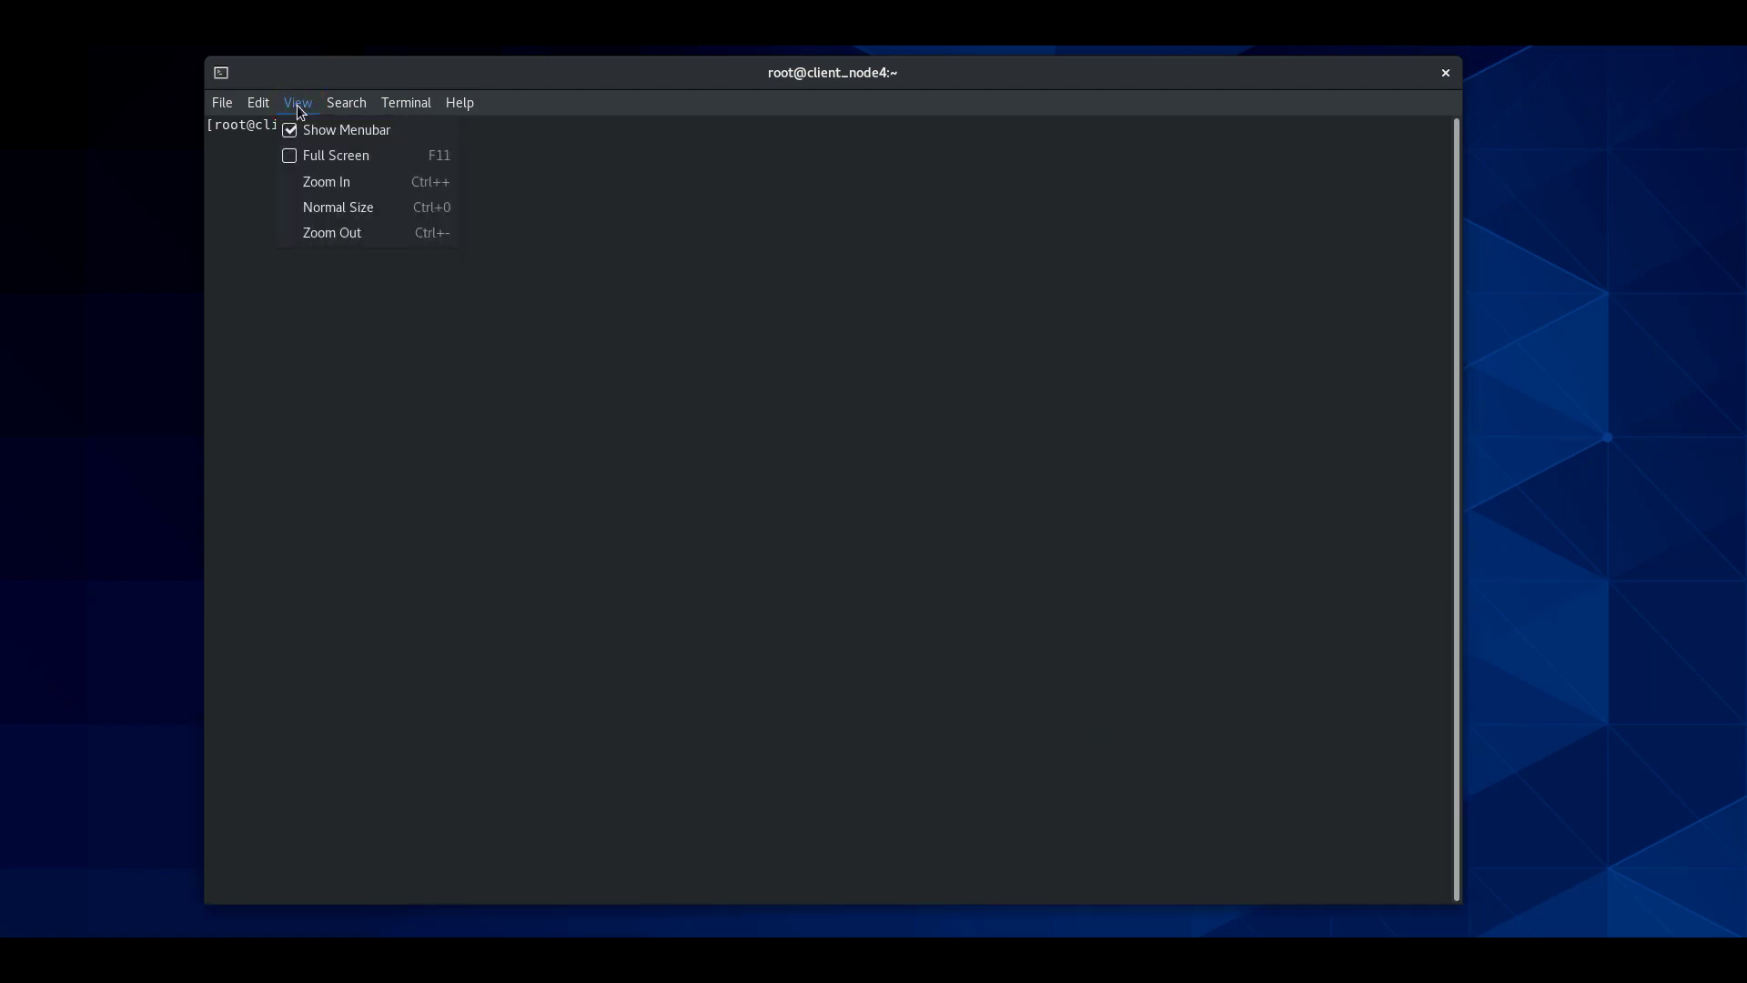
{"action": "left_click", "coordinate": [320, 184]}
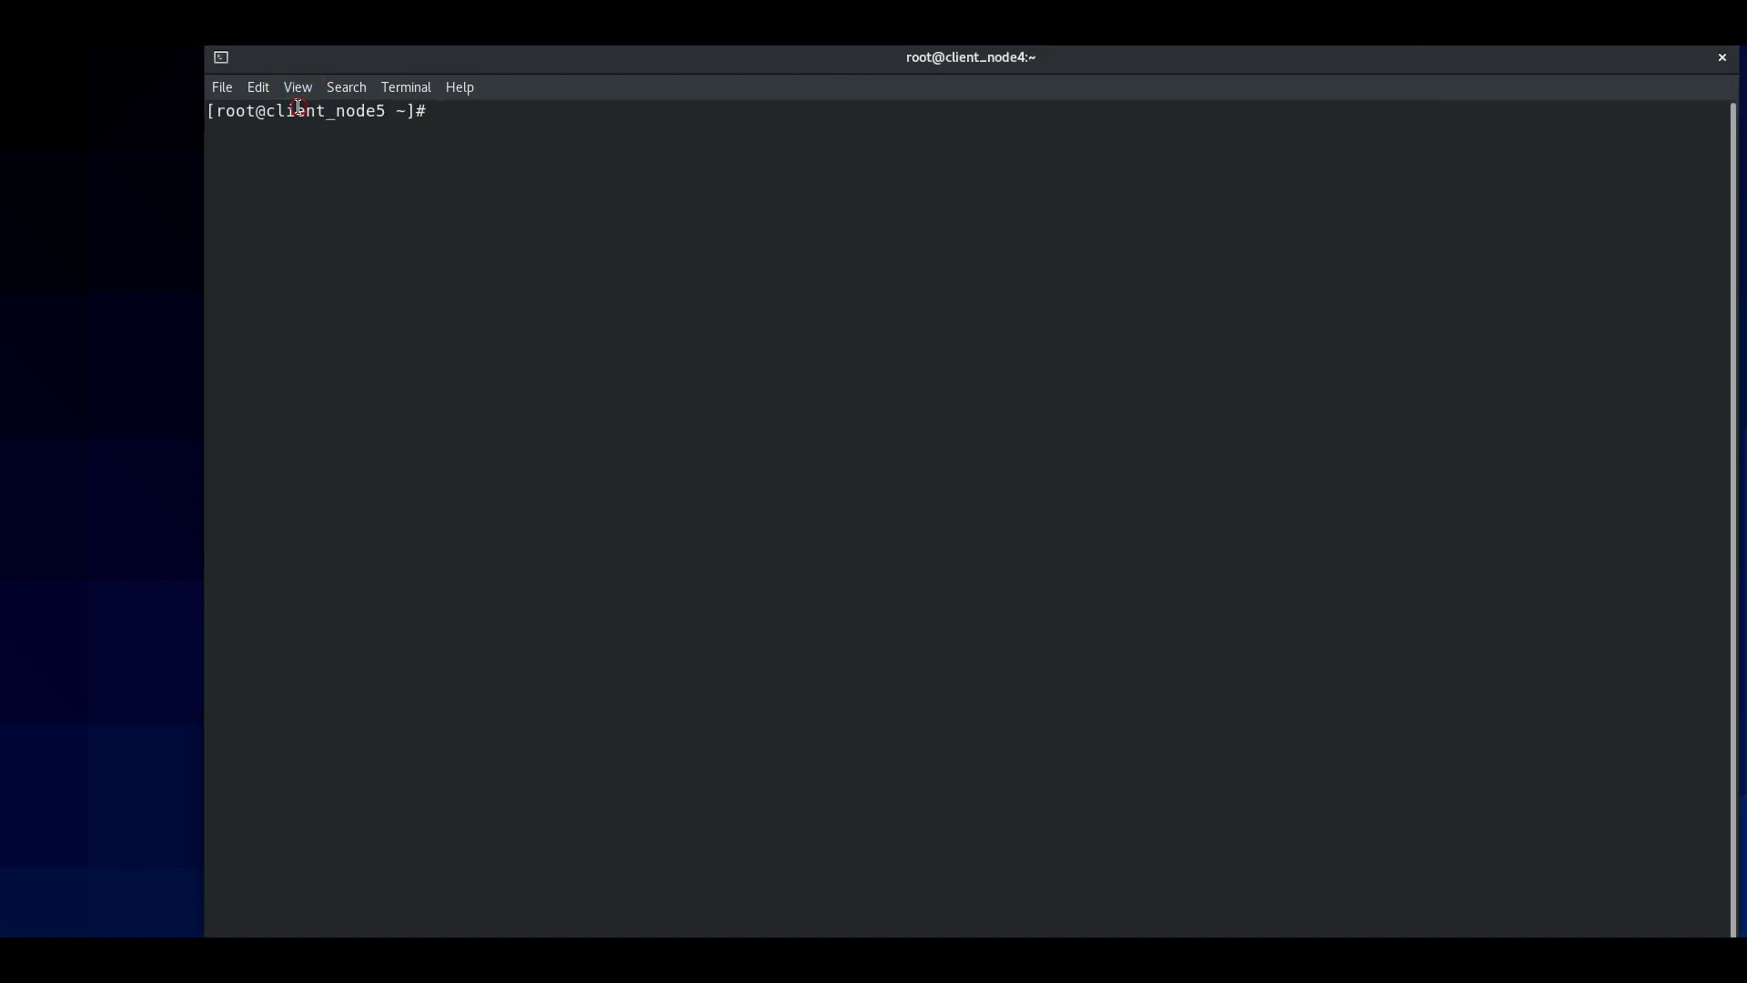
{"action": "left_click", "coordinate": [295, 94]}
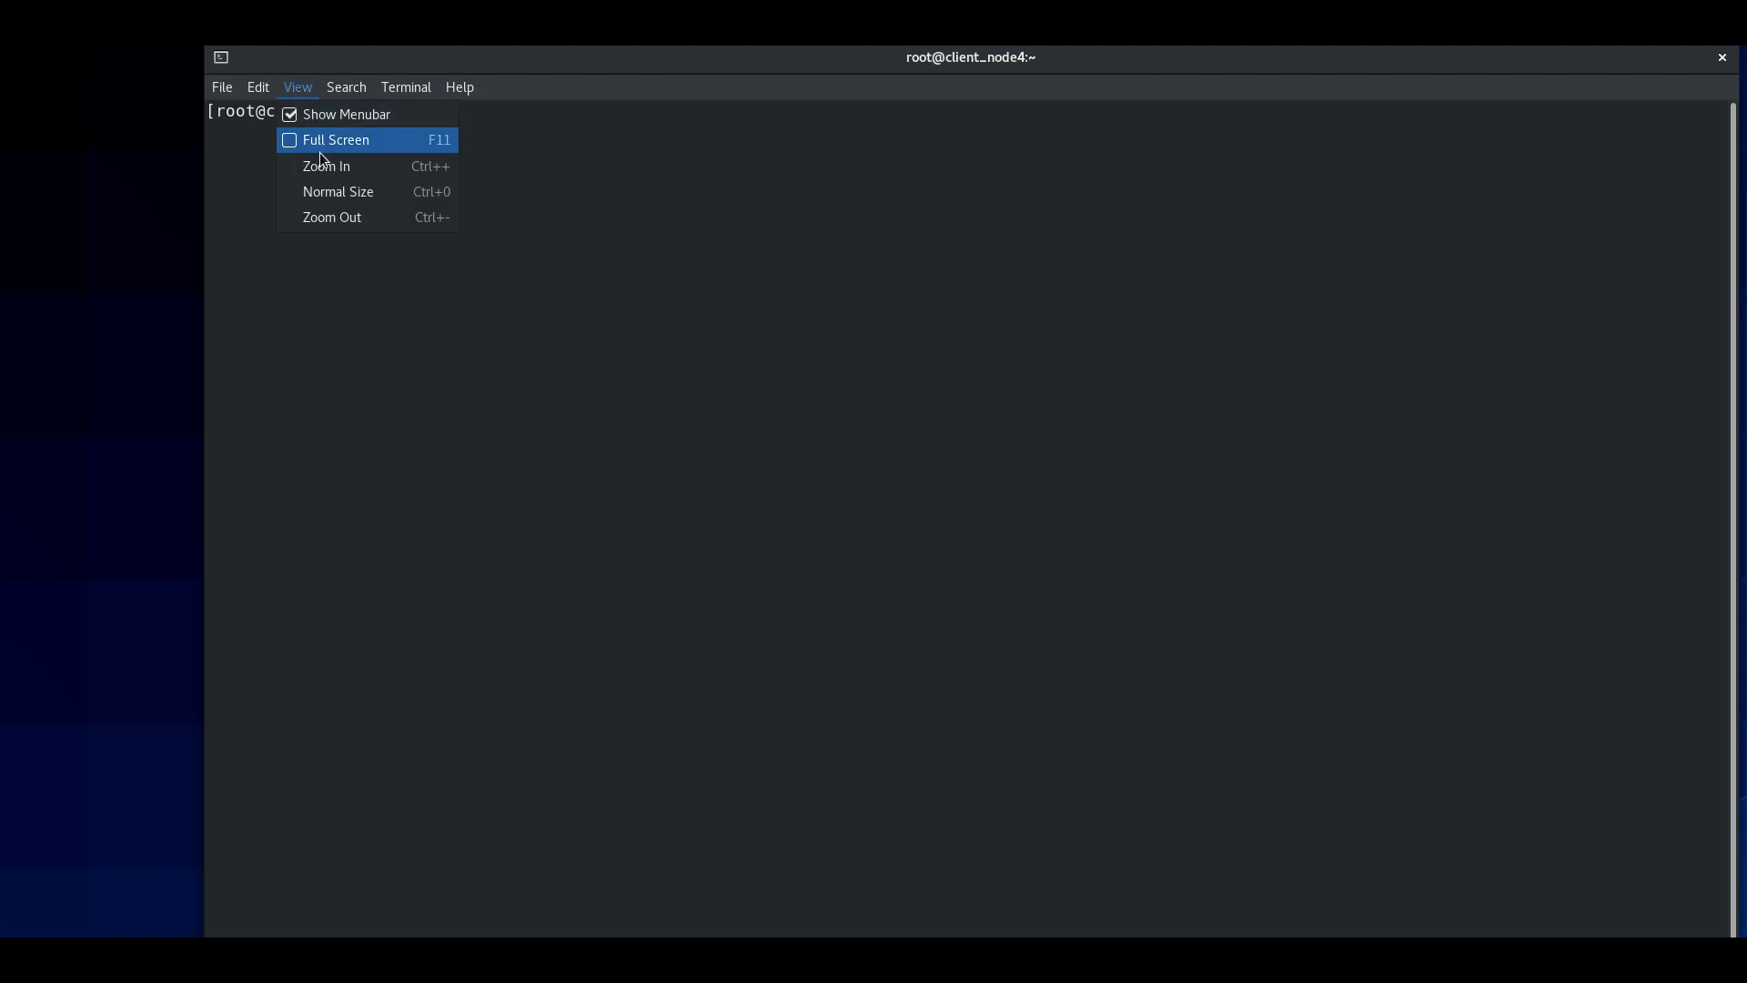
{"action": "left_click", "coordinate": [324, 171]}
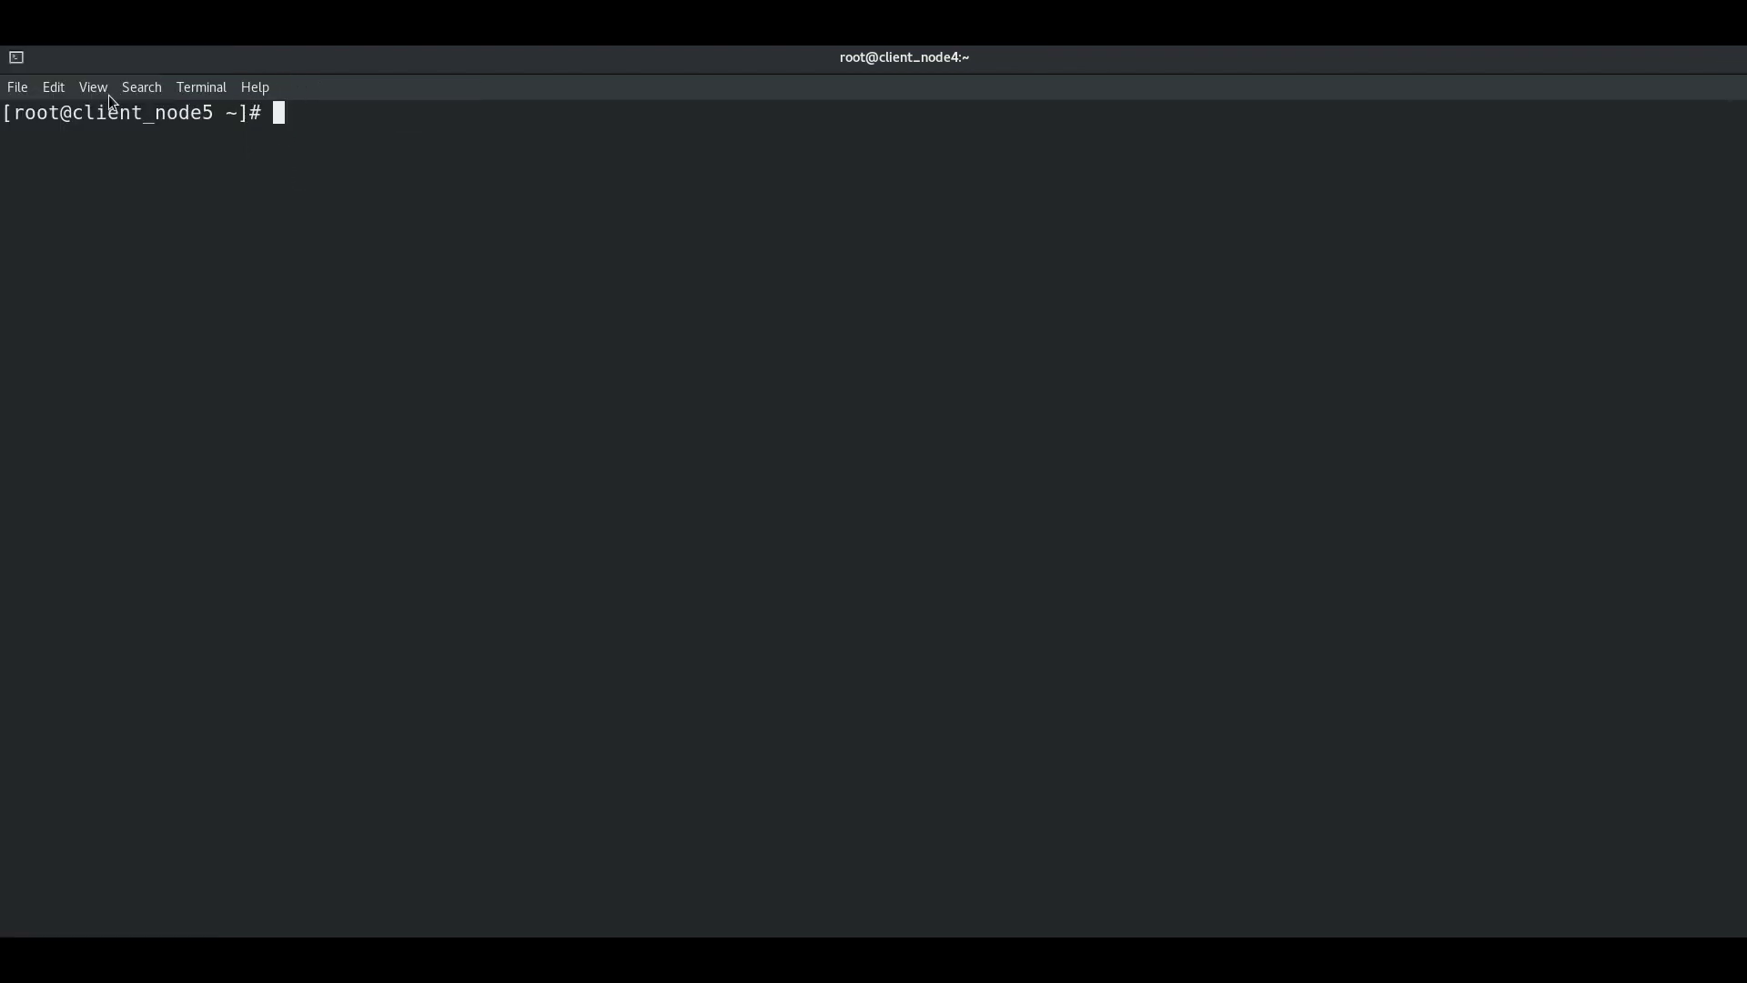
{"action": "left_click", "coordinate": [95, 95]}
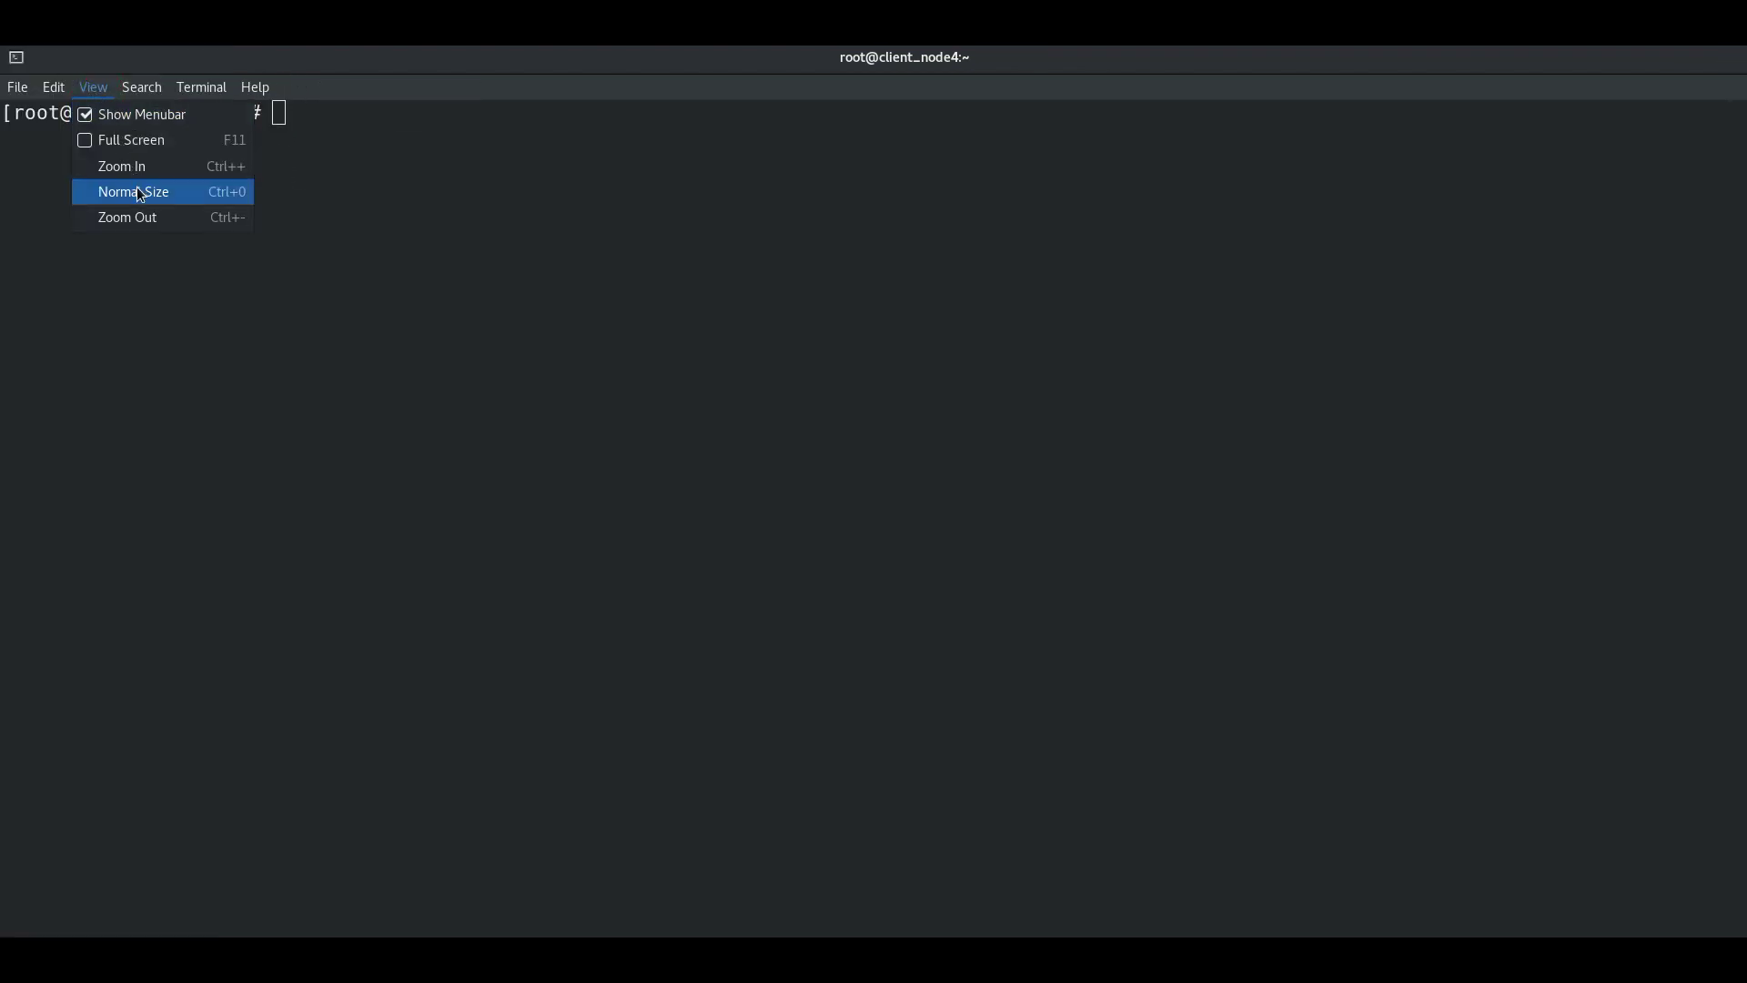
{"action": "left_click", "coordinate": [137, 166]}
{"action": "left_click", "coordinate": [98, 91]}
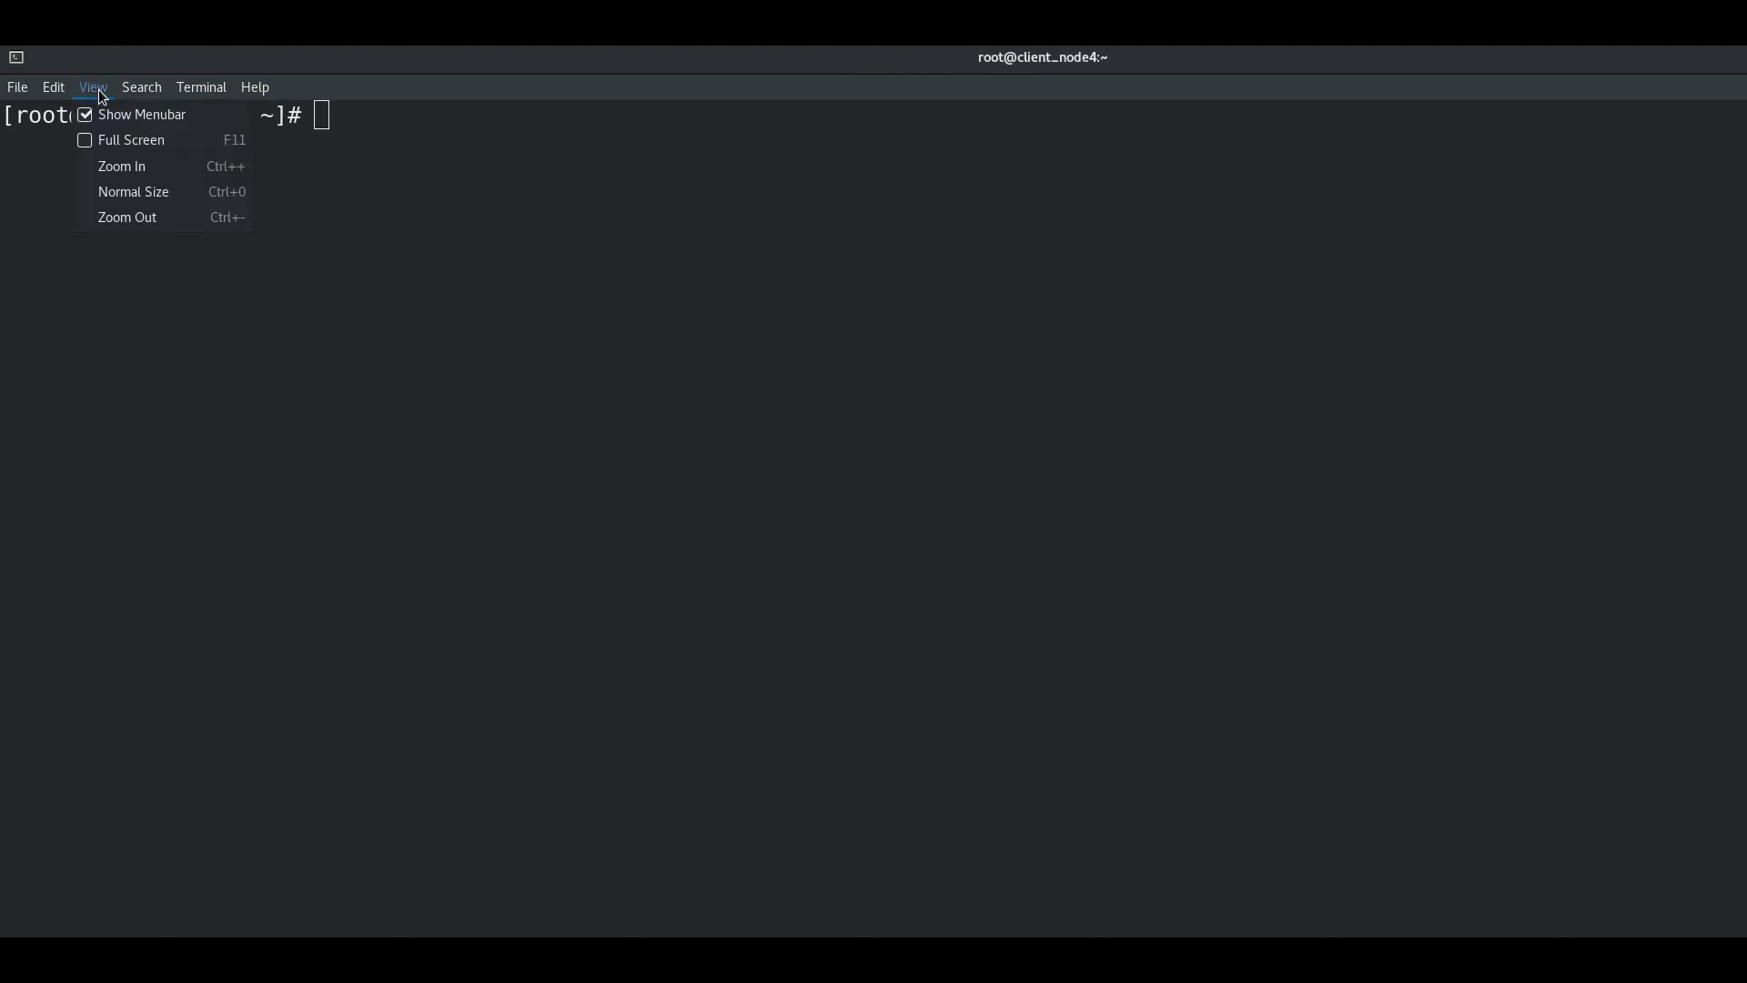
{"action": "left_click", "coordinate": [465, 314]}
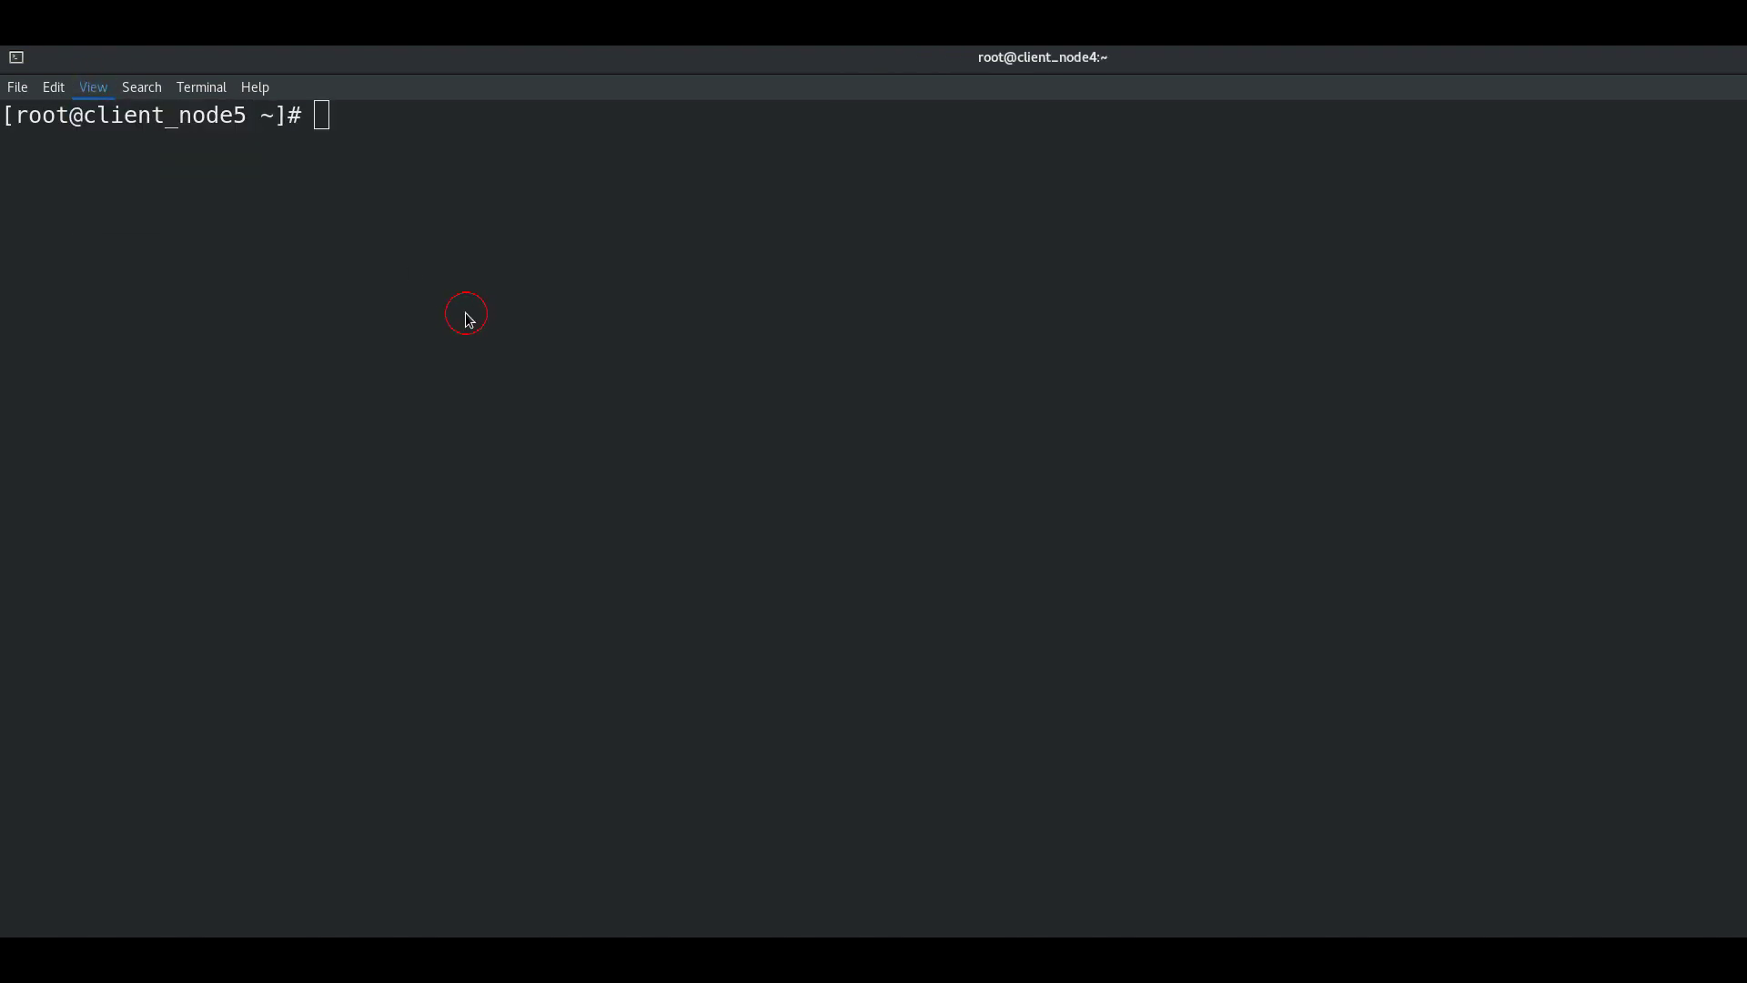
{"action": "key", "text": "ctrl+plus"}
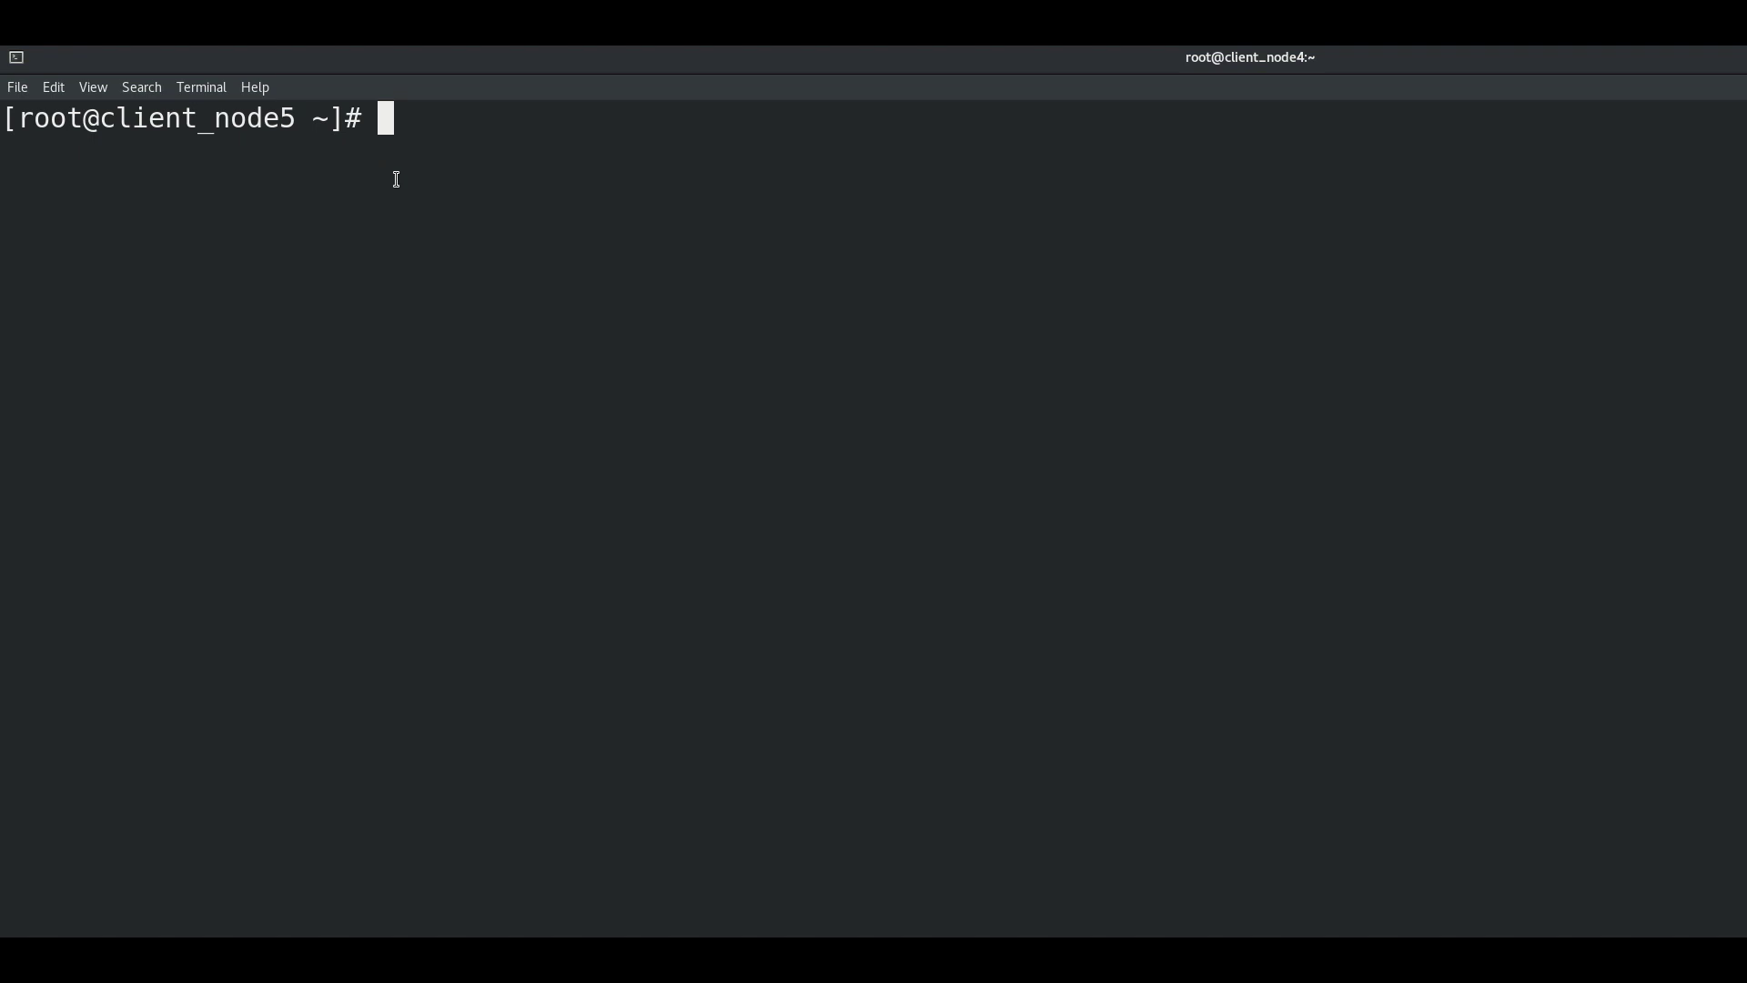
{"action": "key", "text": "Return"}
Step: Run ifconfig, then cd /home and ls -l to list the home directories
{"action": "key", "text": "Return"}
{"action": "type", "text": "ifconfig"}
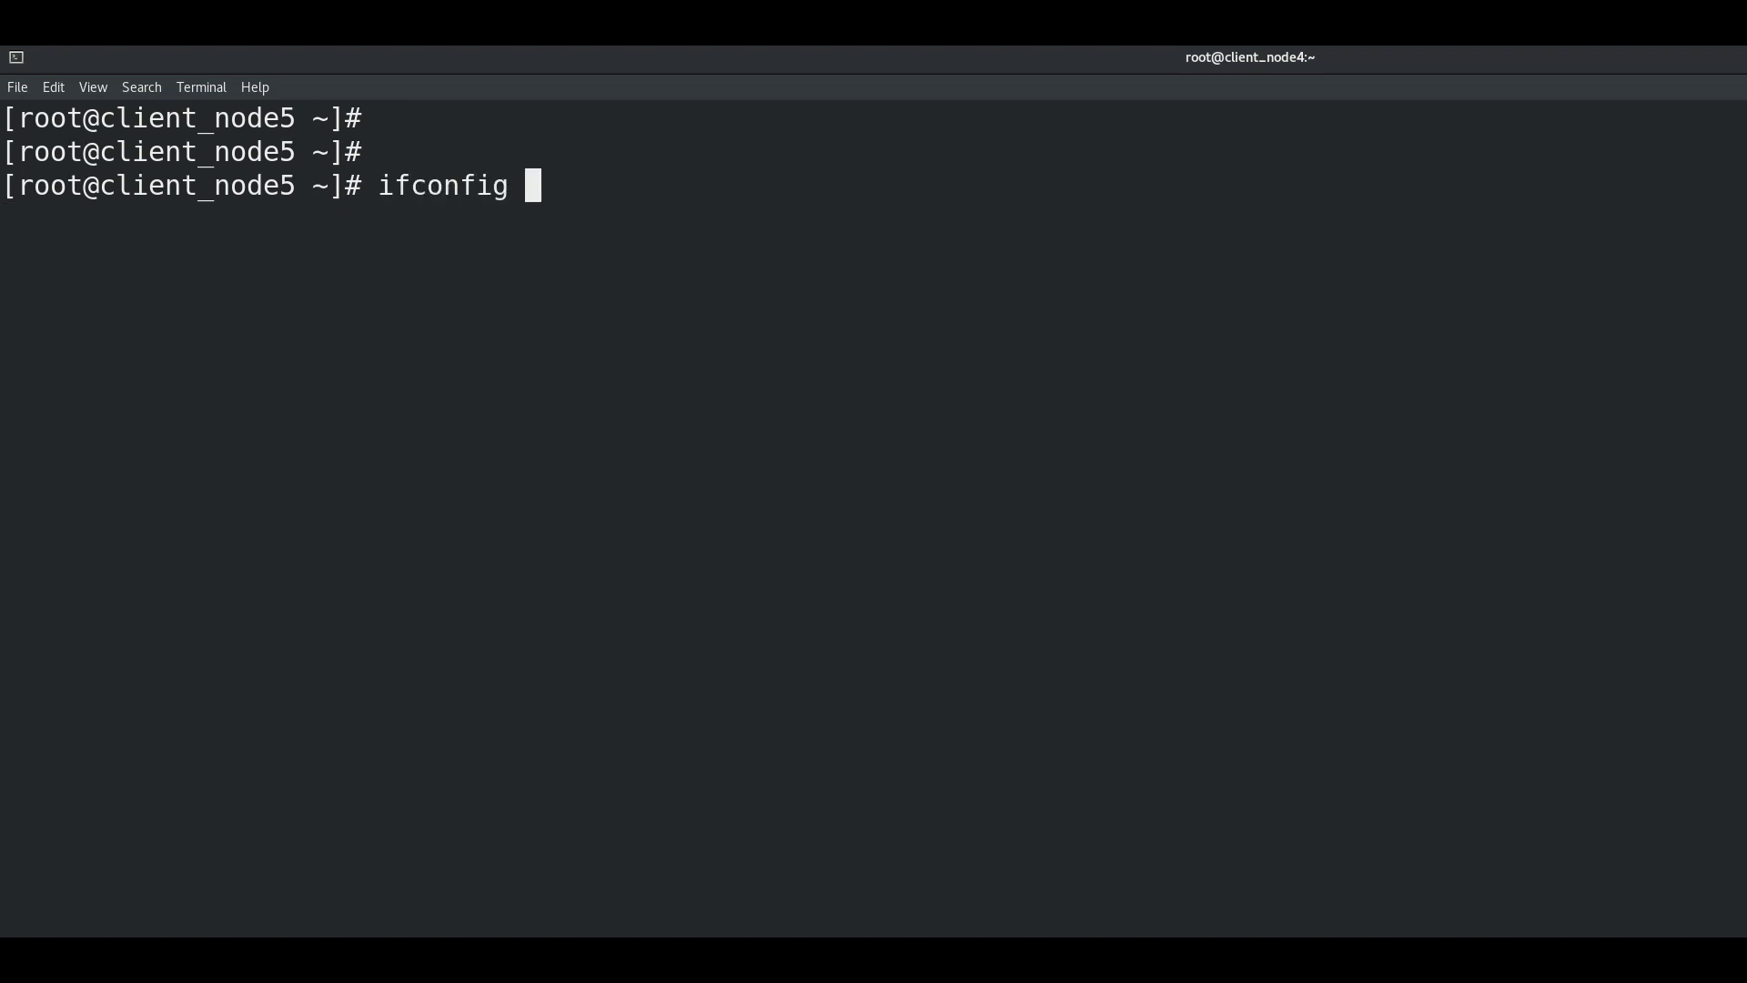
{"action": "key", "text": "Return"}
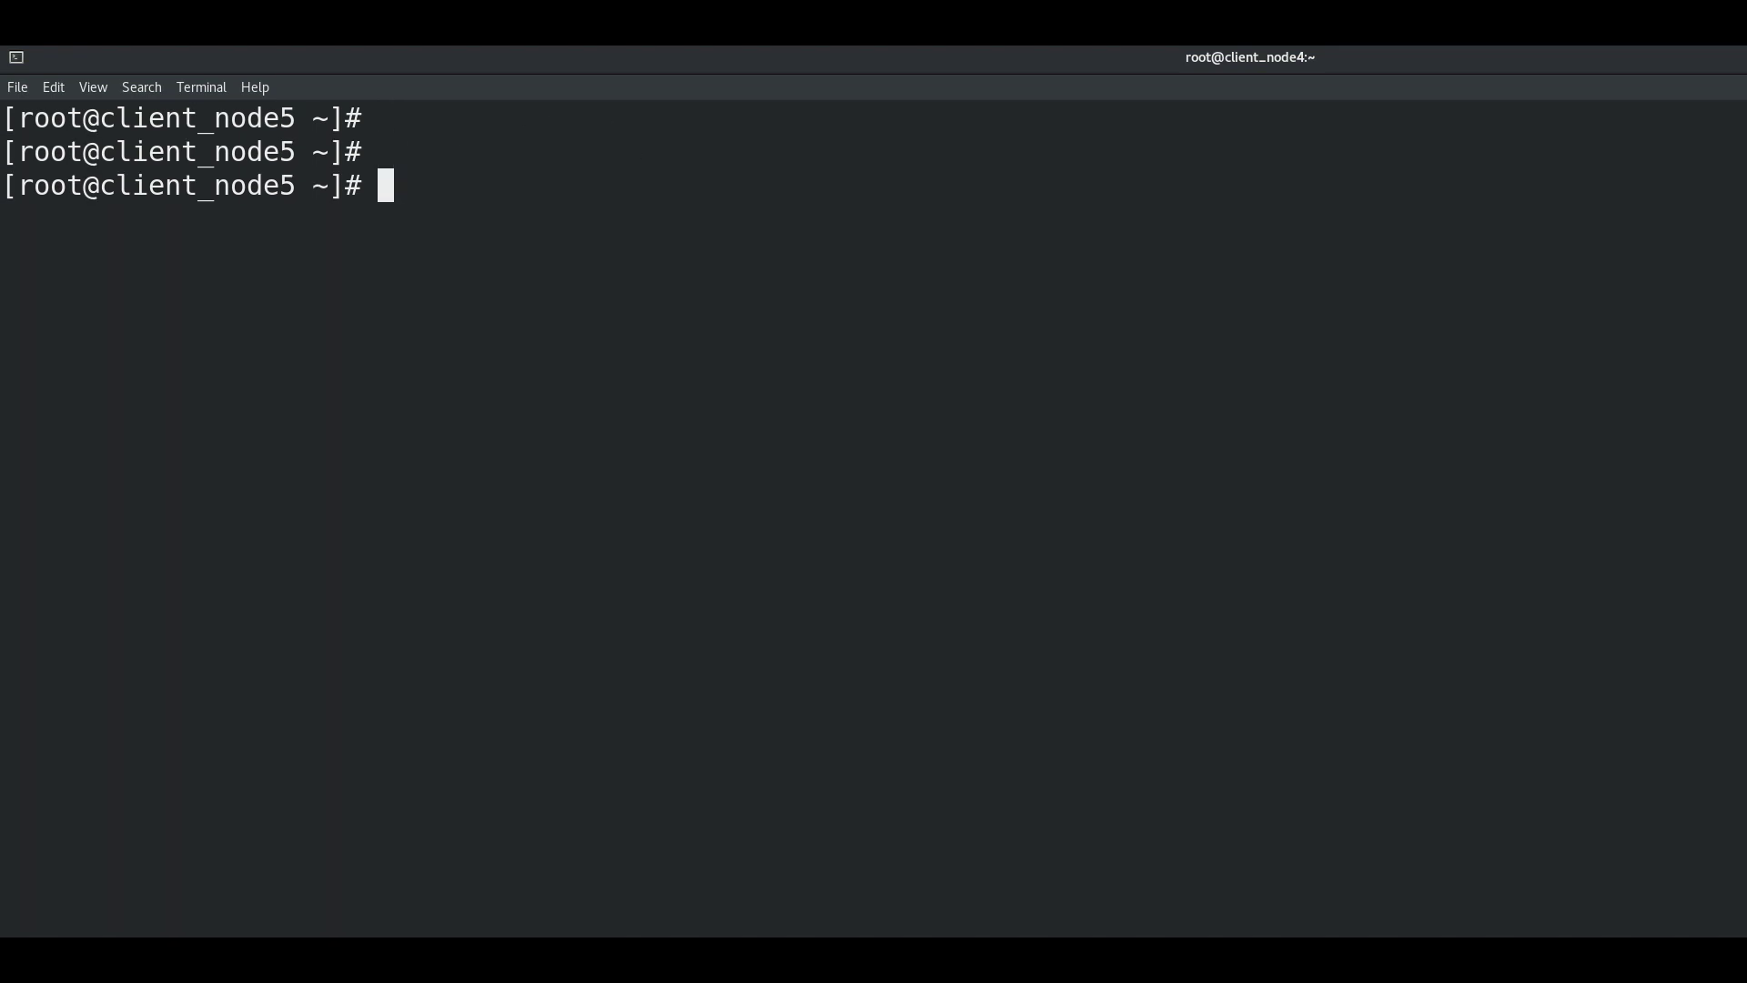
{"action": "key", "text": "Return"}
{"action": "type", "text": "cd /"}
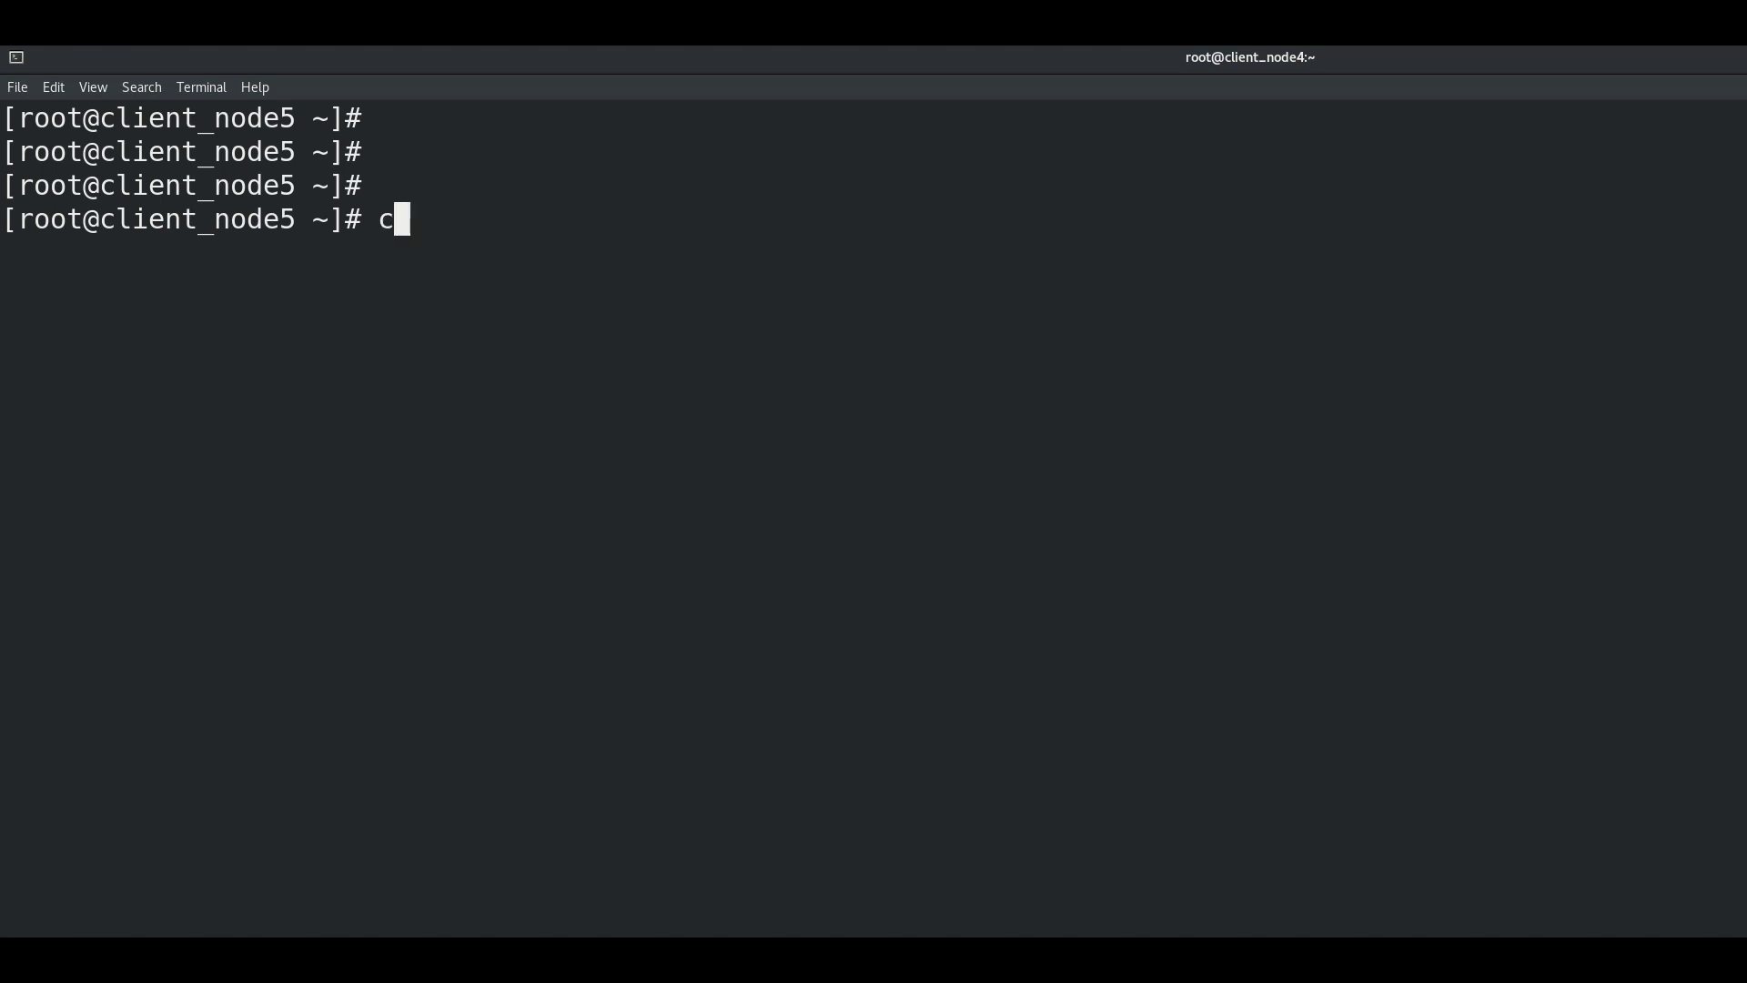
{"action": "type", "text": "home/"}
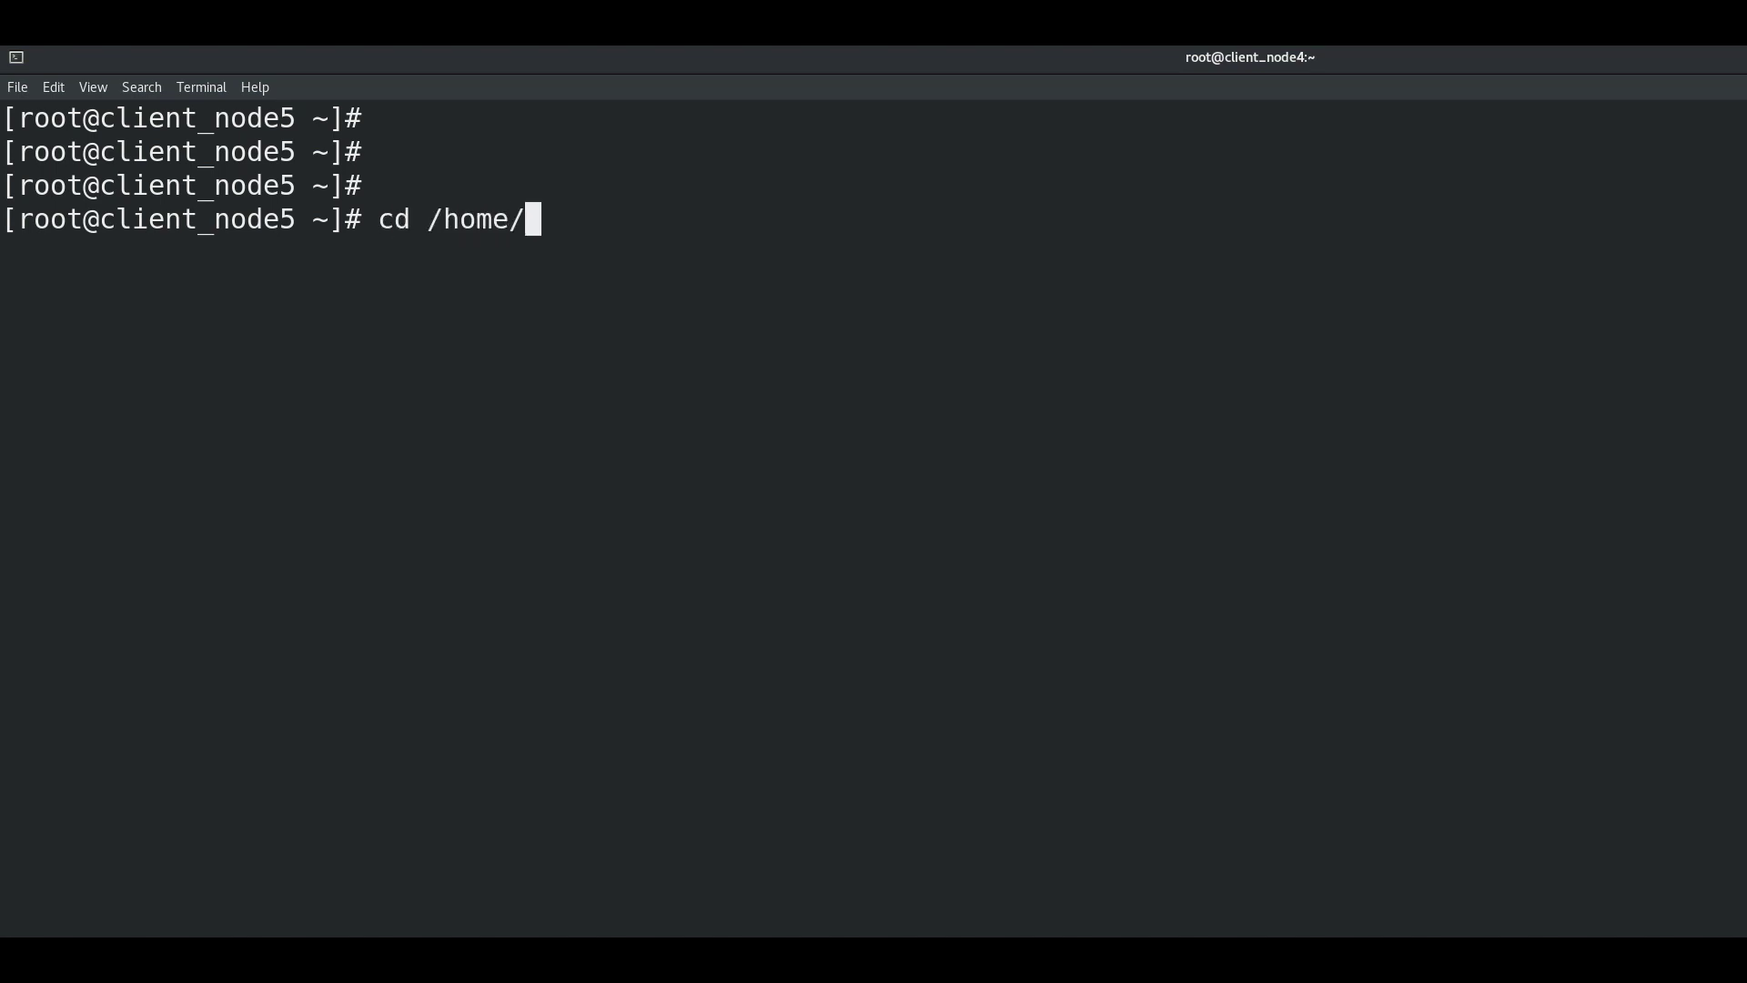
{"action": "key", "text": "Return"}
{"action": "type", "text": "ls -l"}
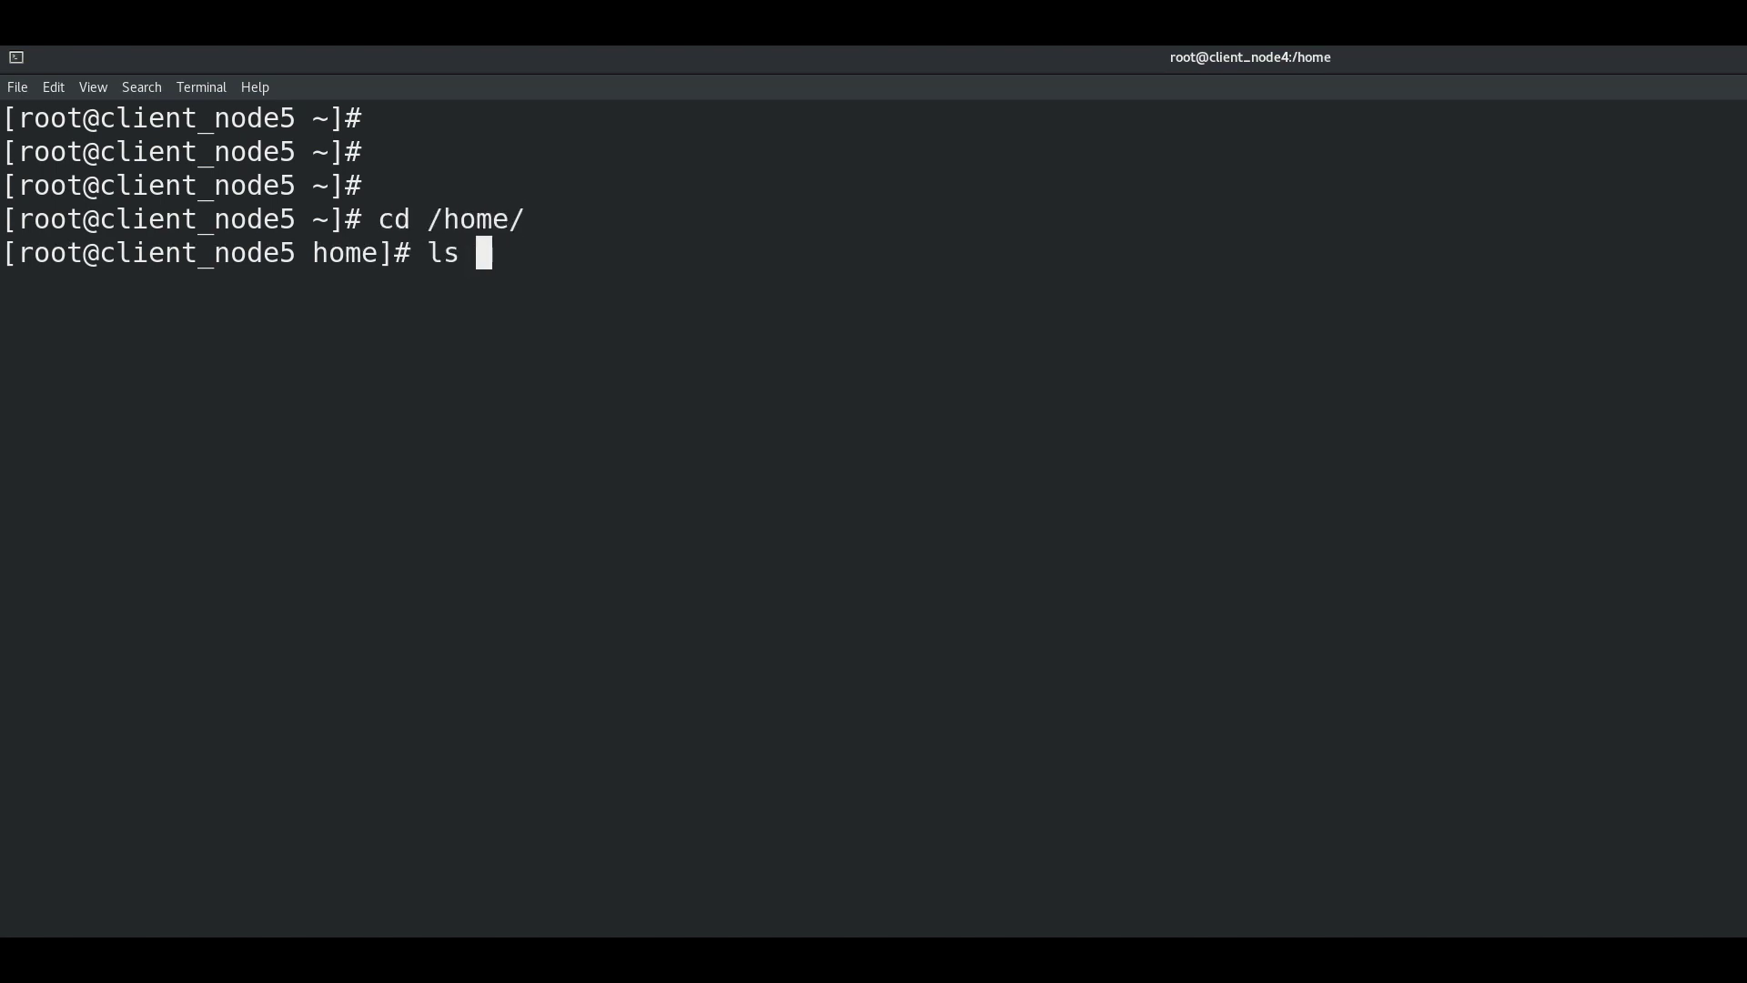
{"action": "key", "text": "Return"}
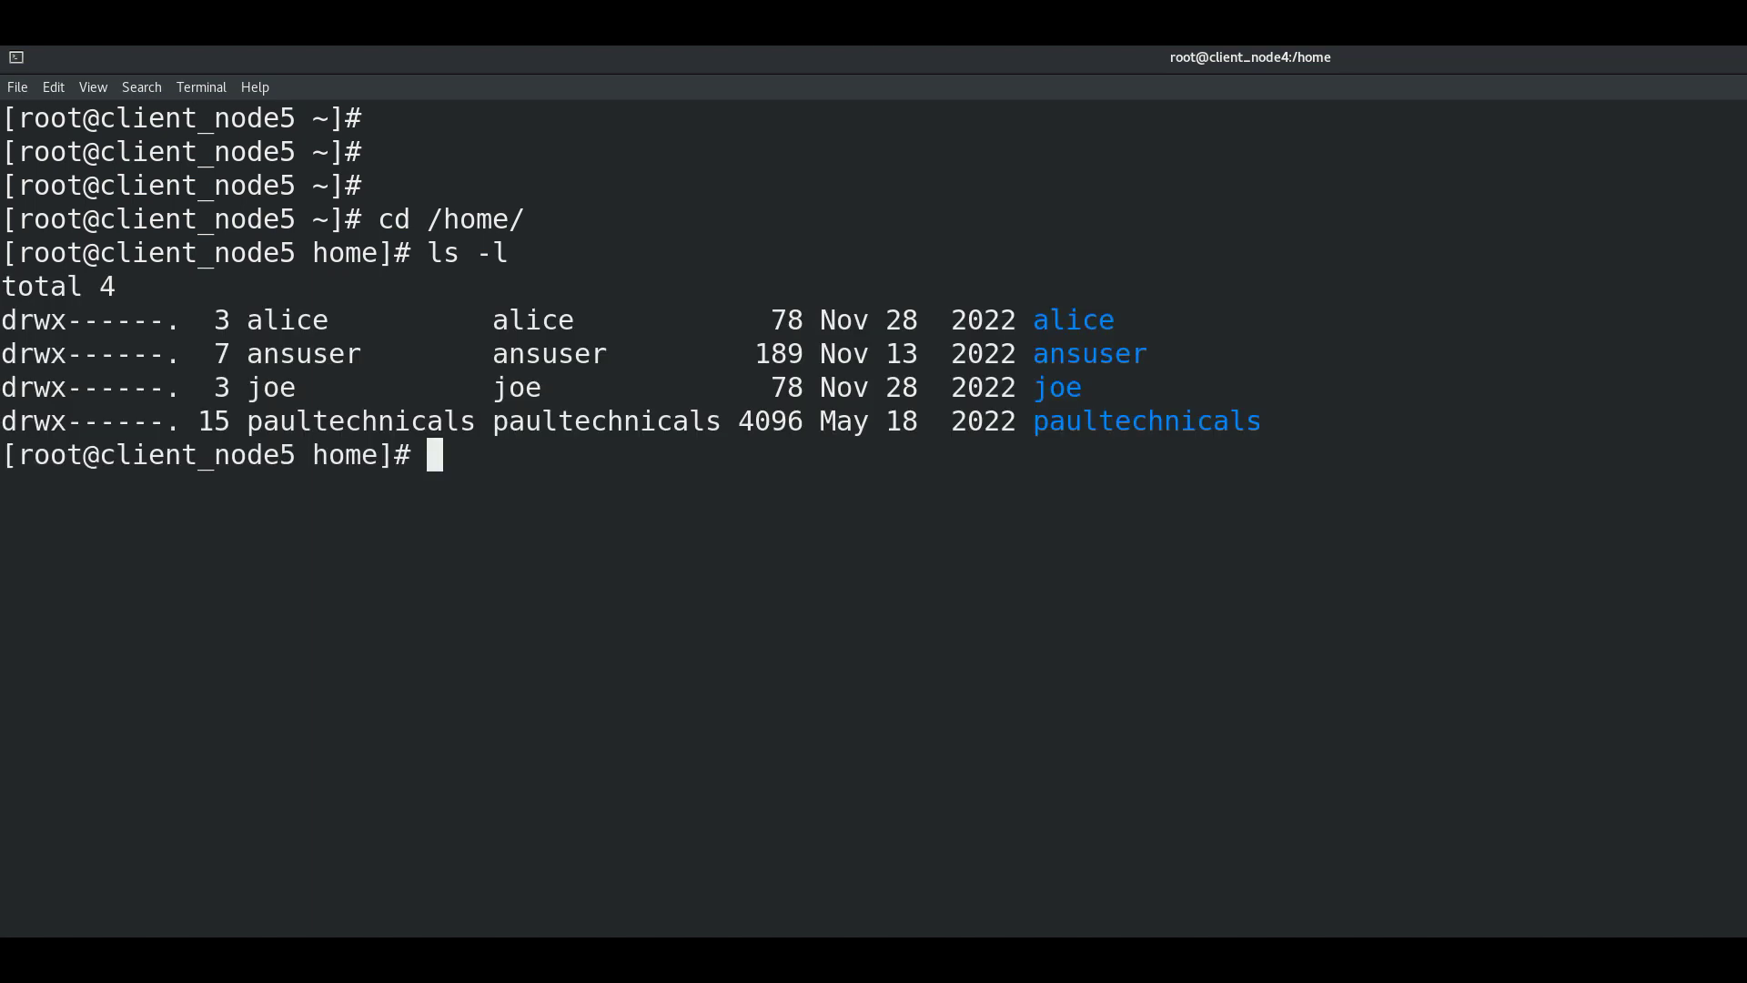
Step: Return to root's home with cd, clear the screen, and exit VMware full-screen view
{"action": "key", "text": "Return"}
{"action": "key", "text": "Return"}
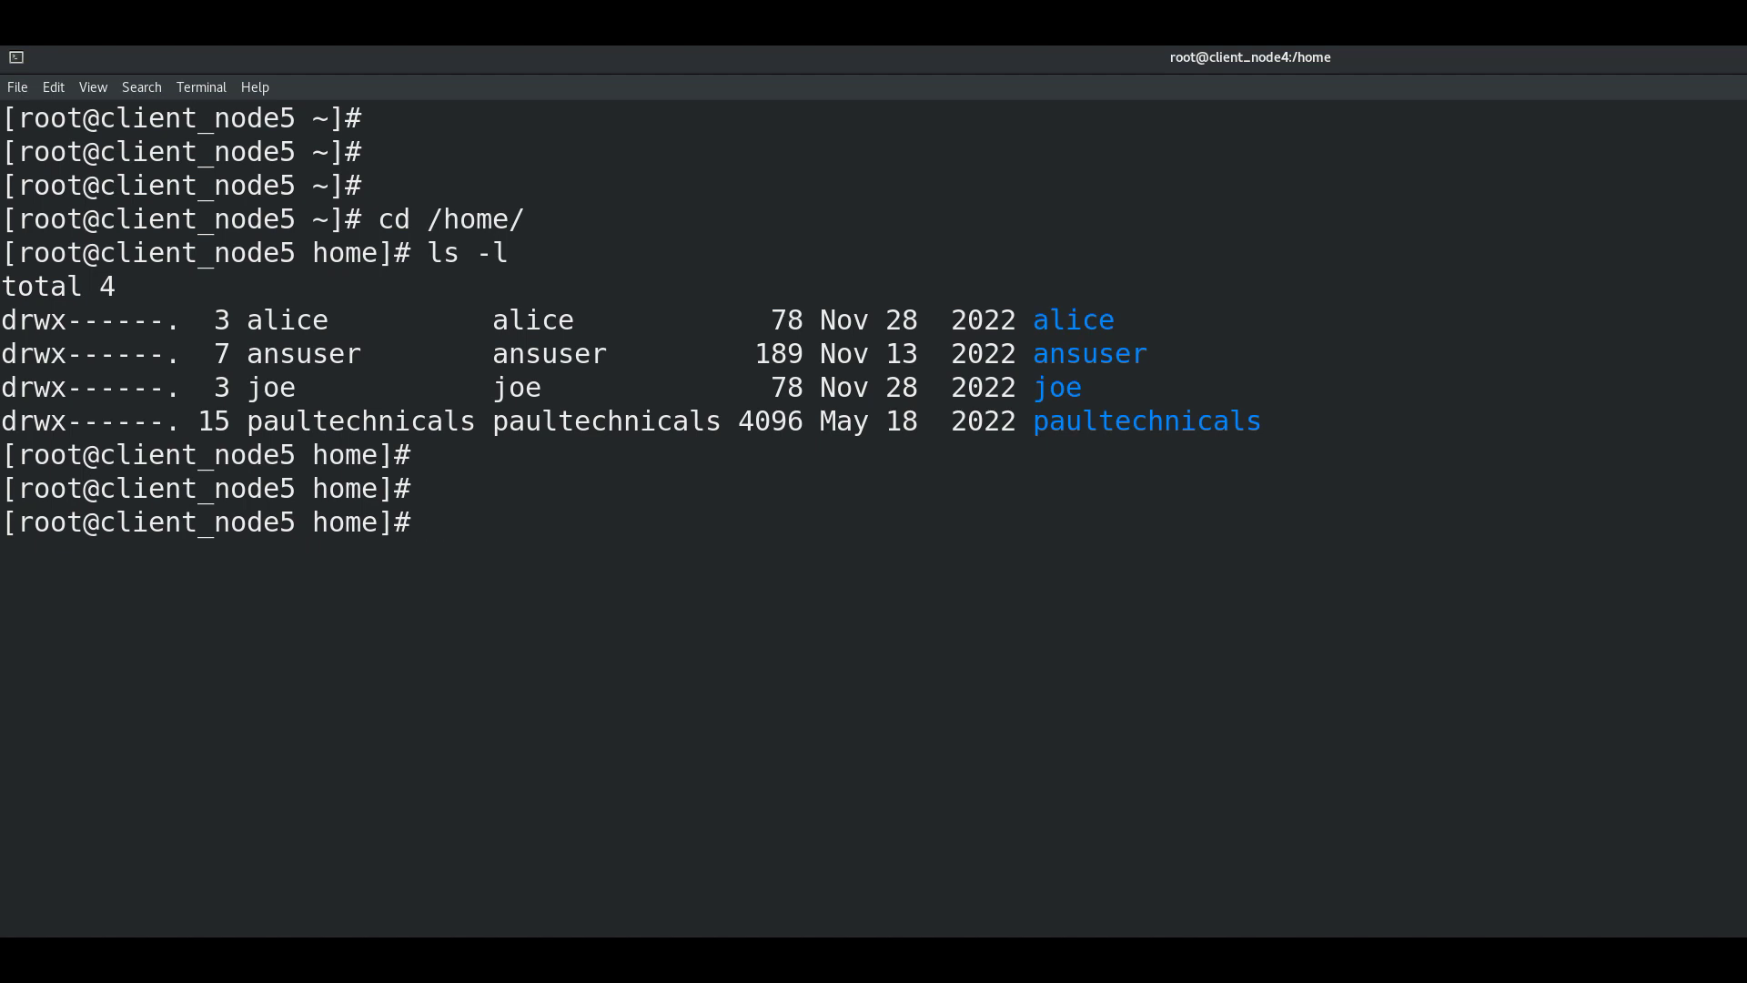
{"action": "key", "text": "Return"}
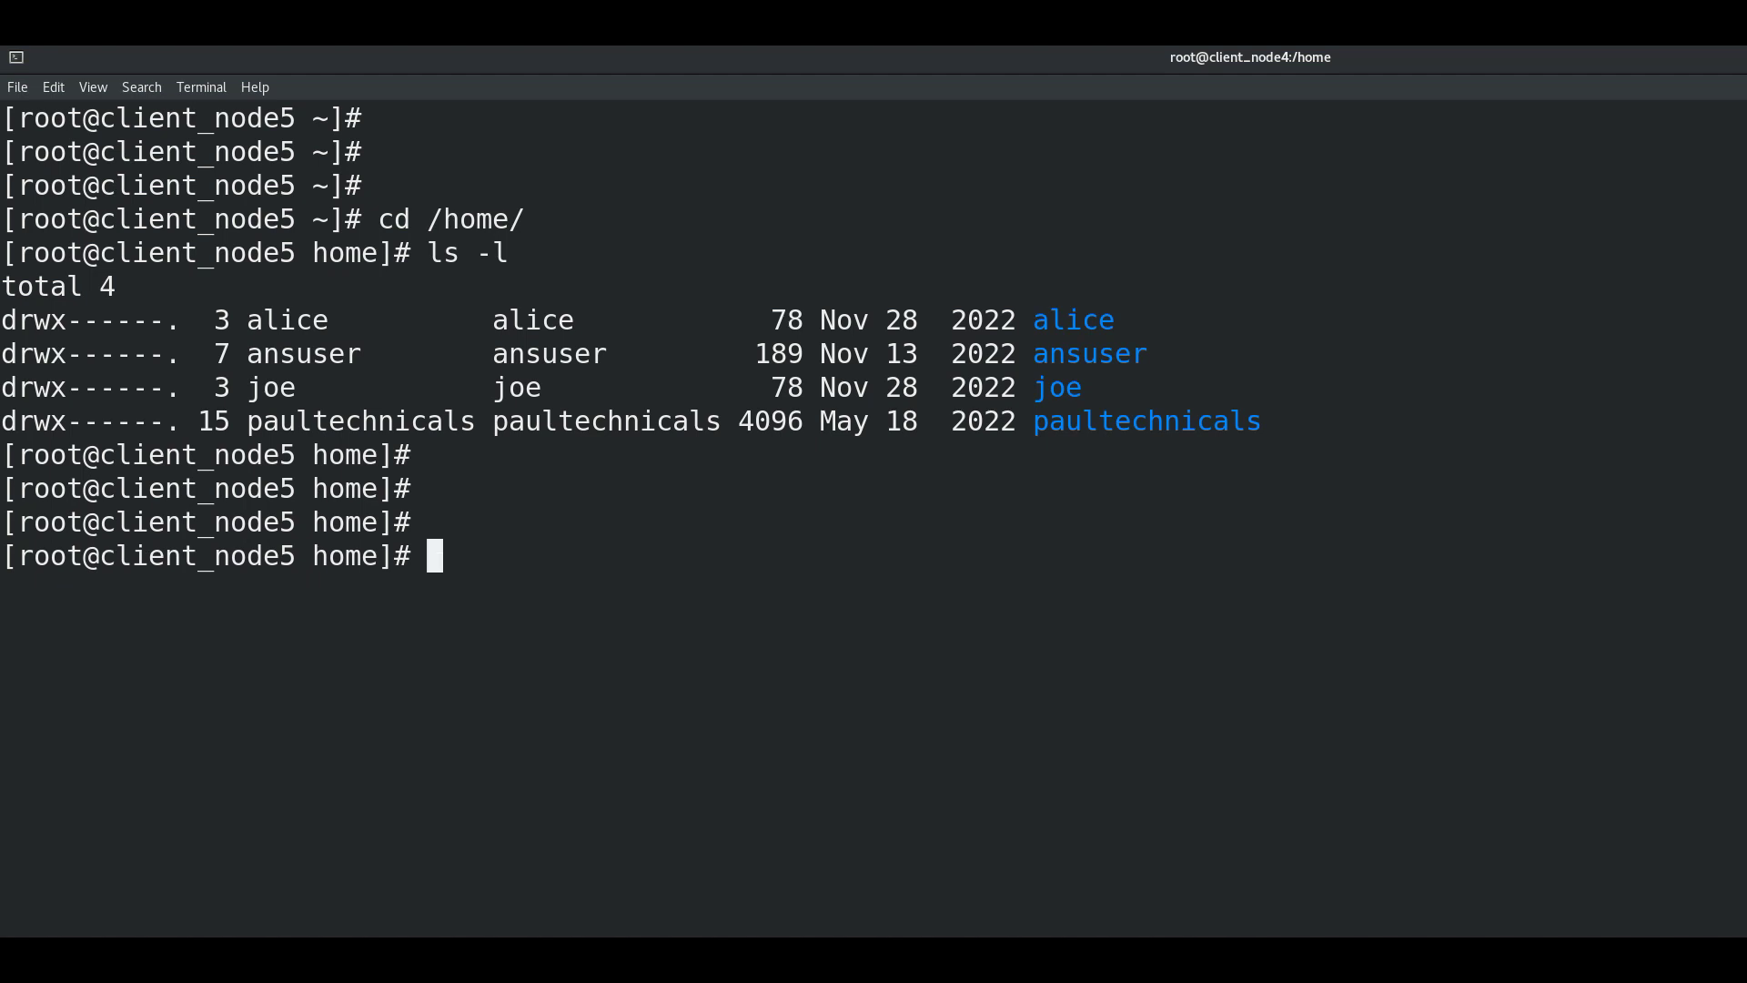
{"action": "type", "text": "cd"}
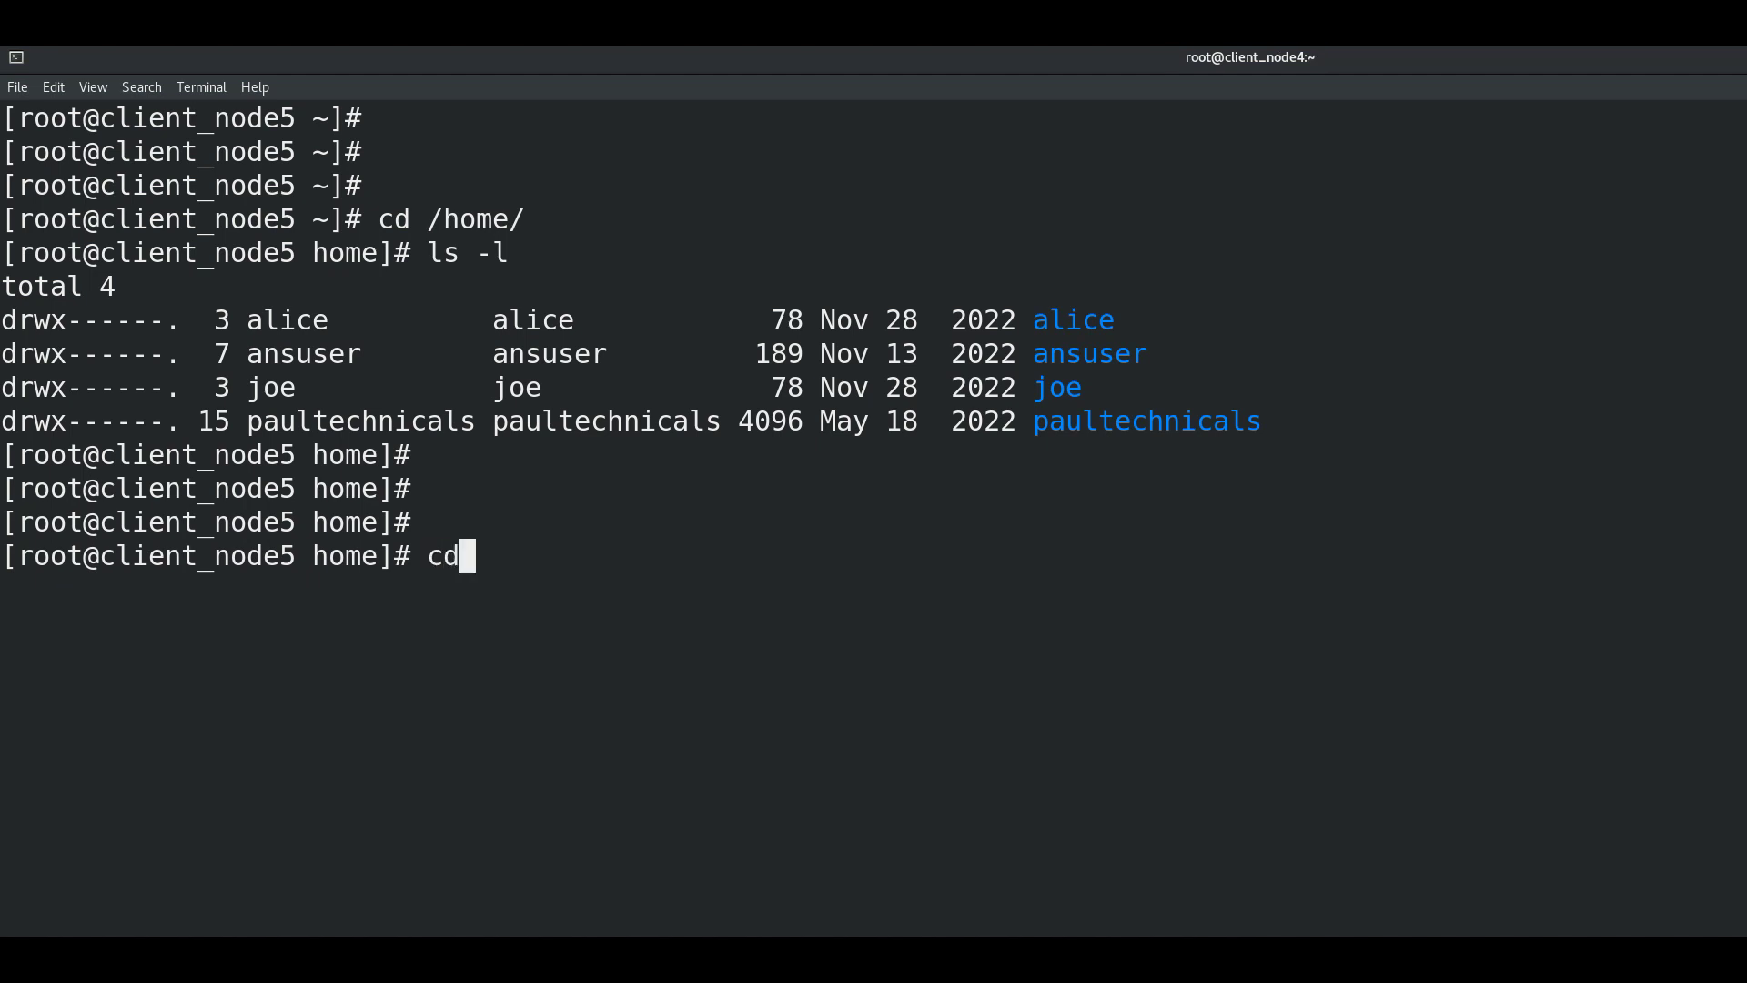
{"action": "key", "text": "Return"}
{"action": "key", "text": "Return"}
{"action": "key", "text": "Return"}
{"action": "key", "text": "ctrl+l"}
{"action": "key", "text": "Return"}
{"action": "key", "text": "Return"}
{"action": "key", "text": "Return"}
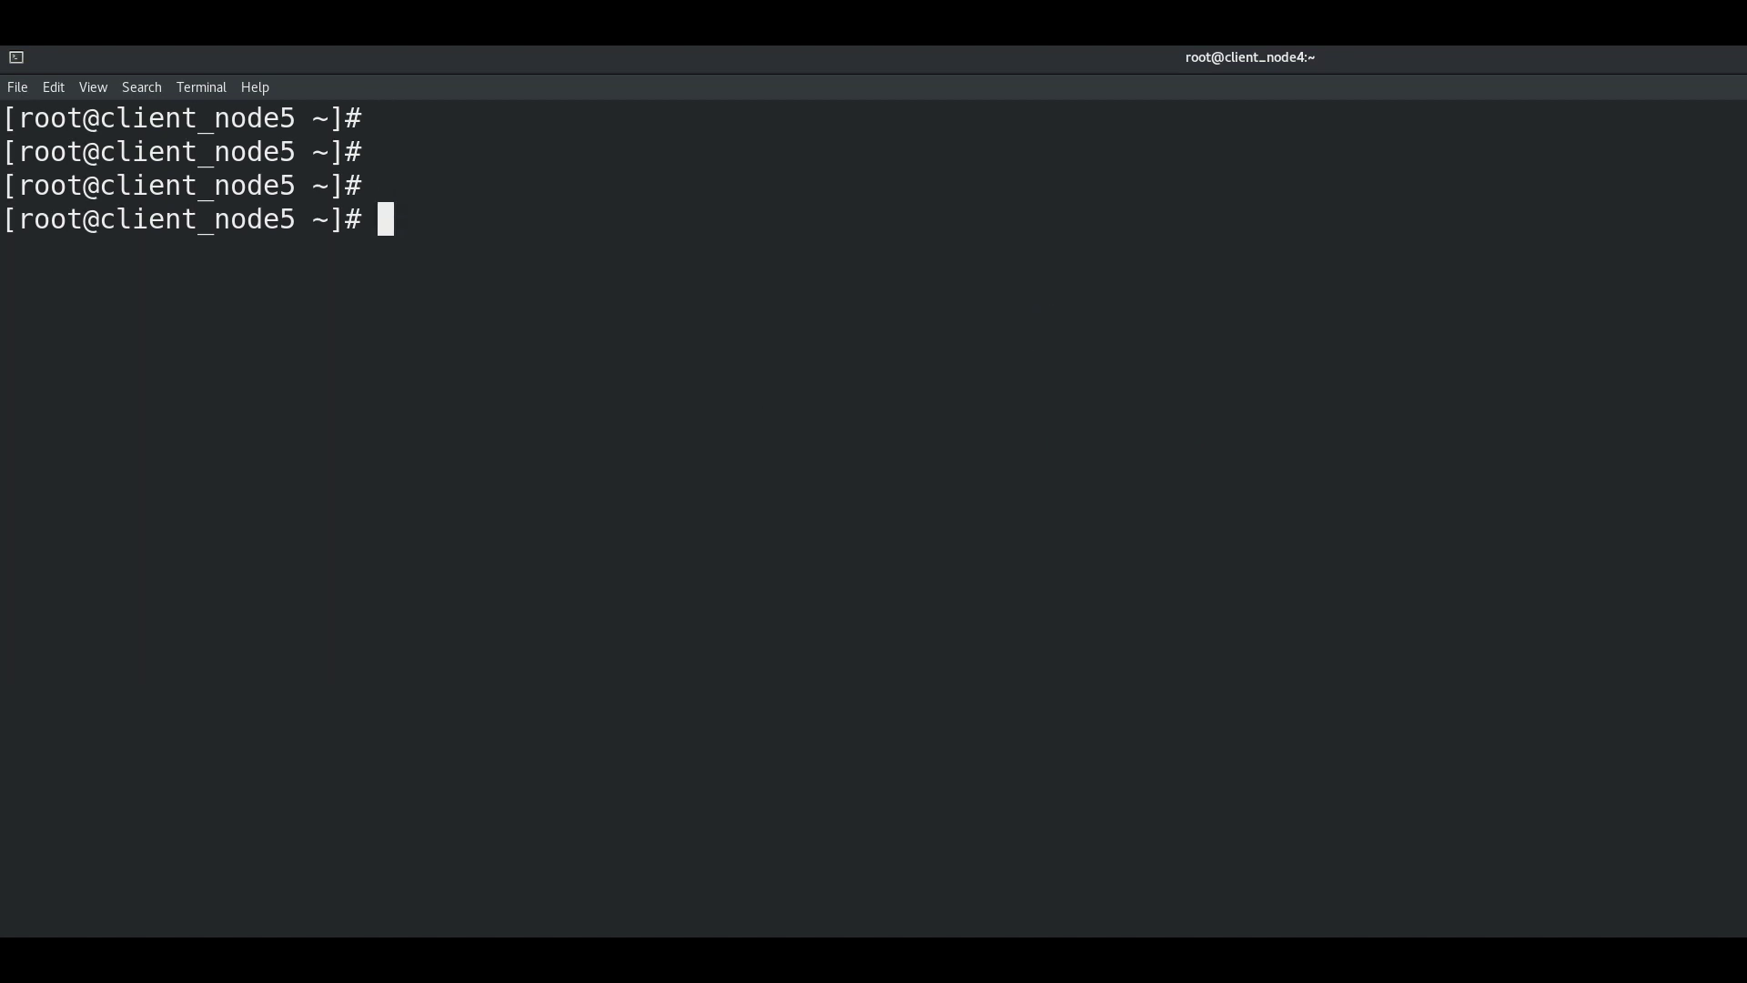
{"action": "mouse_move", "coordinate": [1370, 53]}
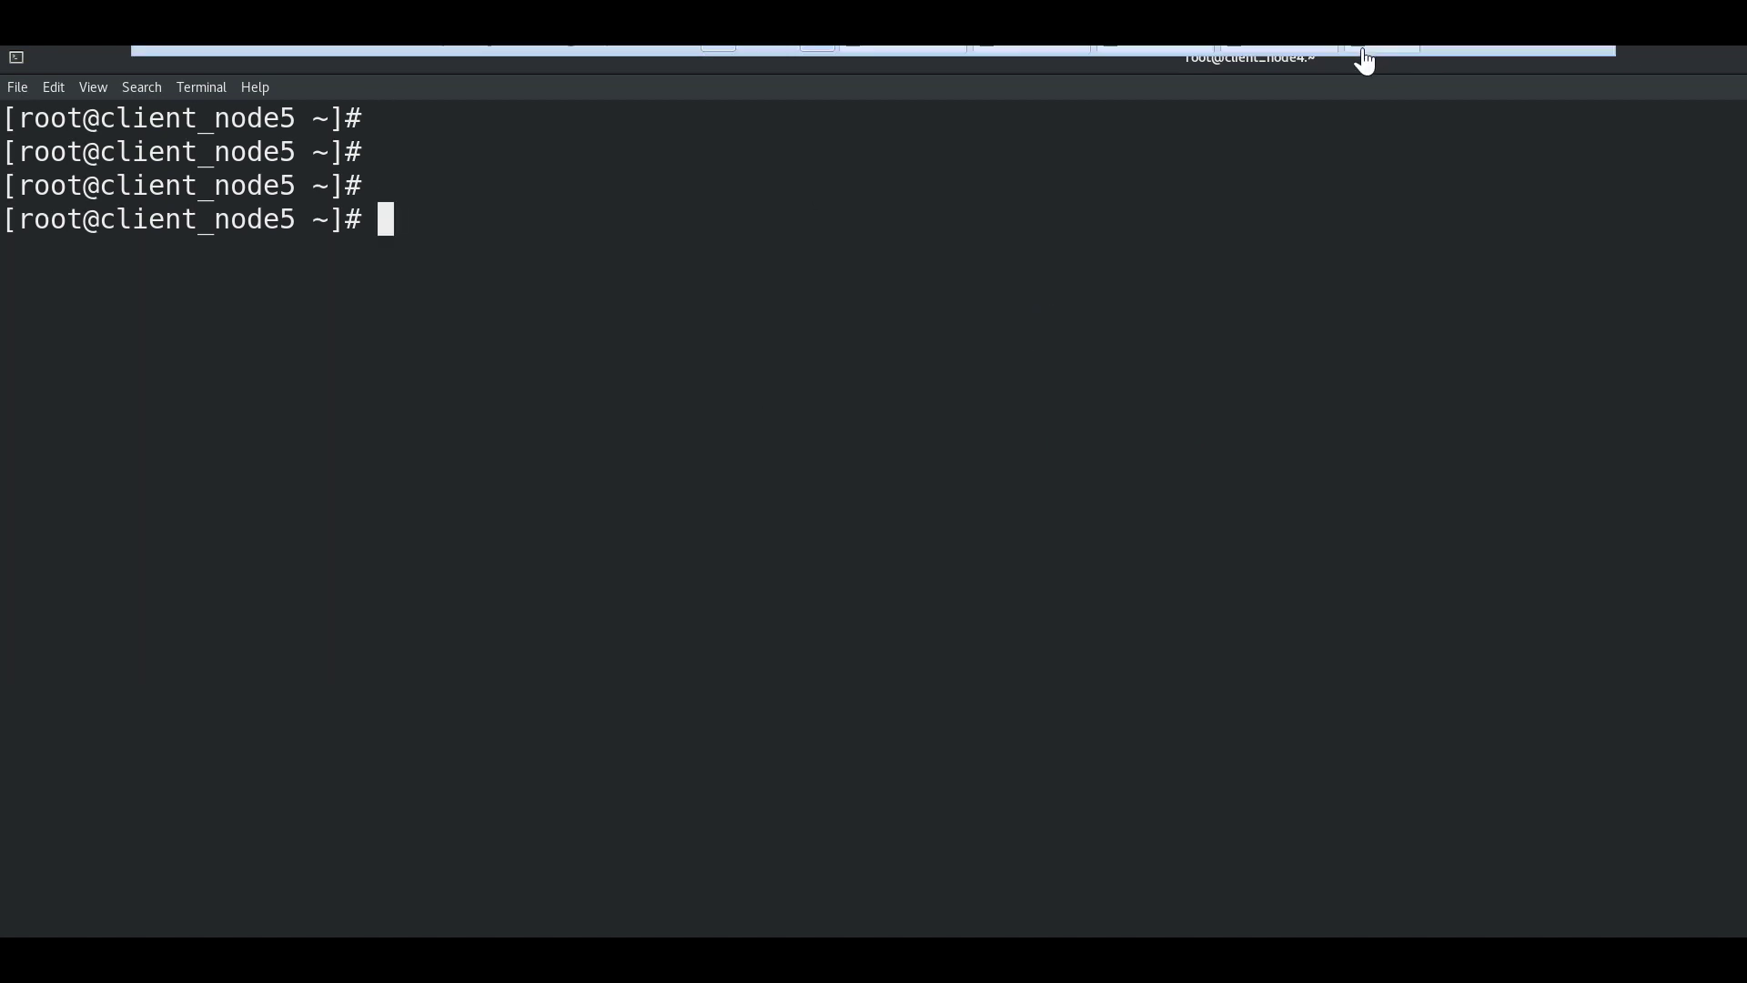
{"action": "left_click", "coordinate": [1550, 47]}
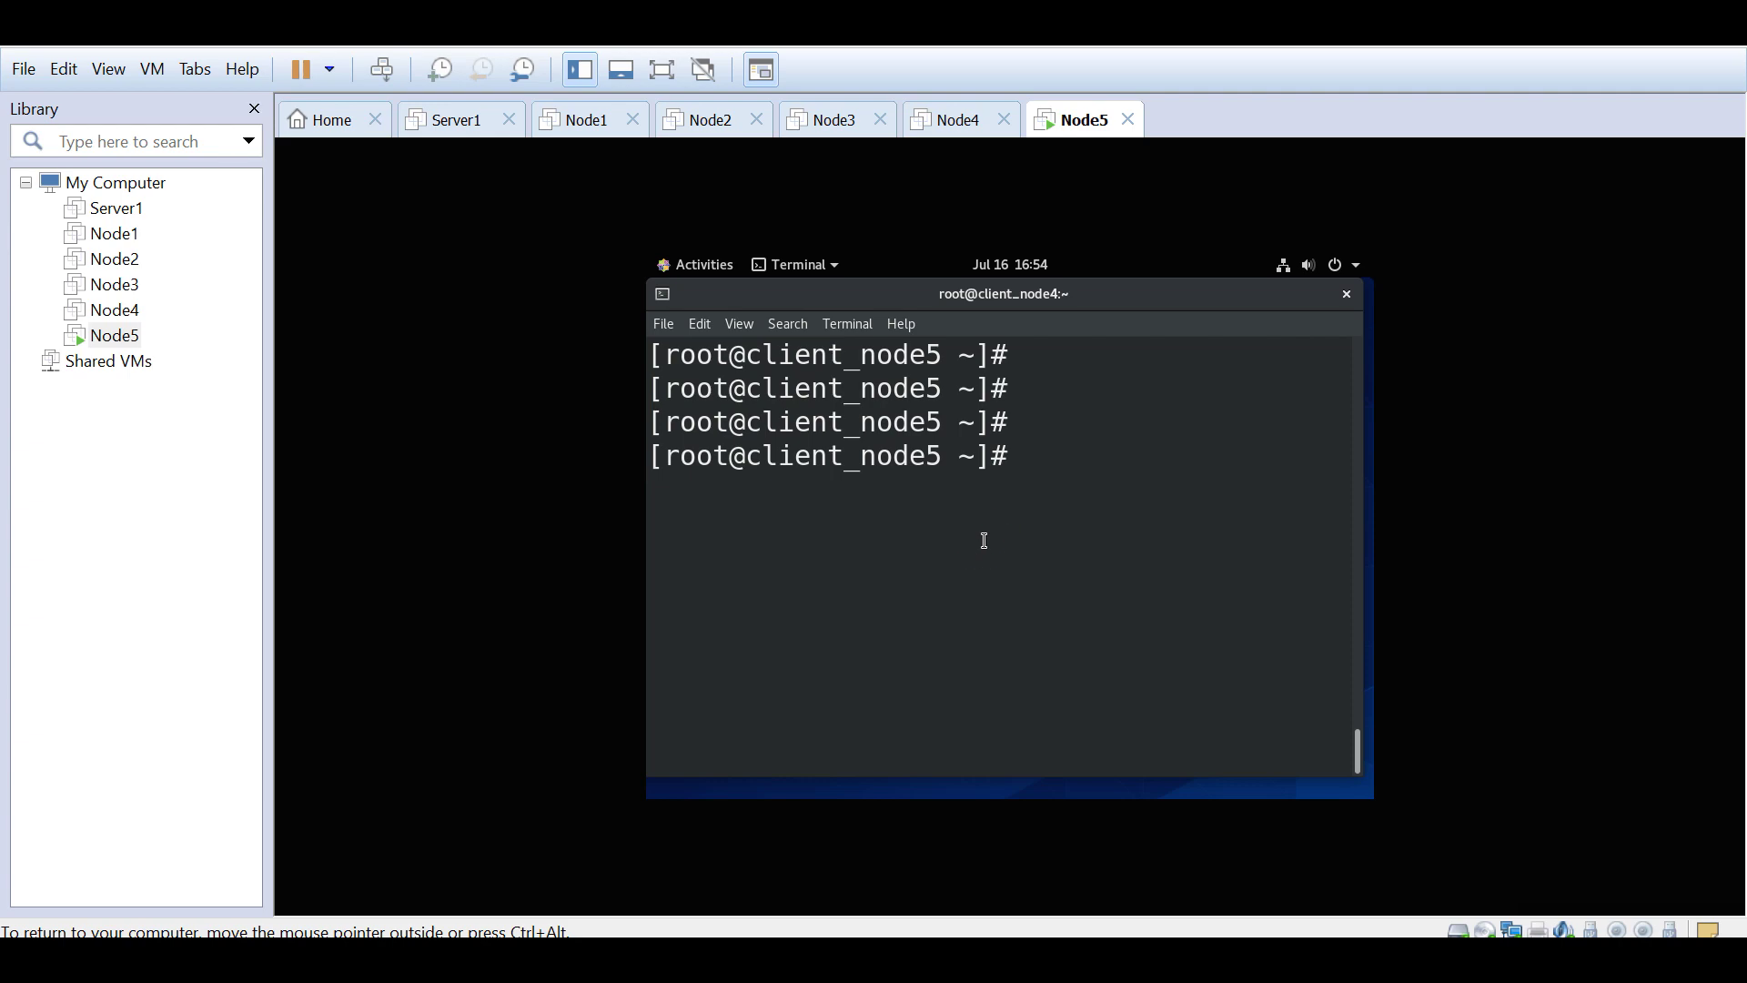
{"action": "key", "text": "ctrl+alt"}
{"action": "key", "text": "alt+Tab"}
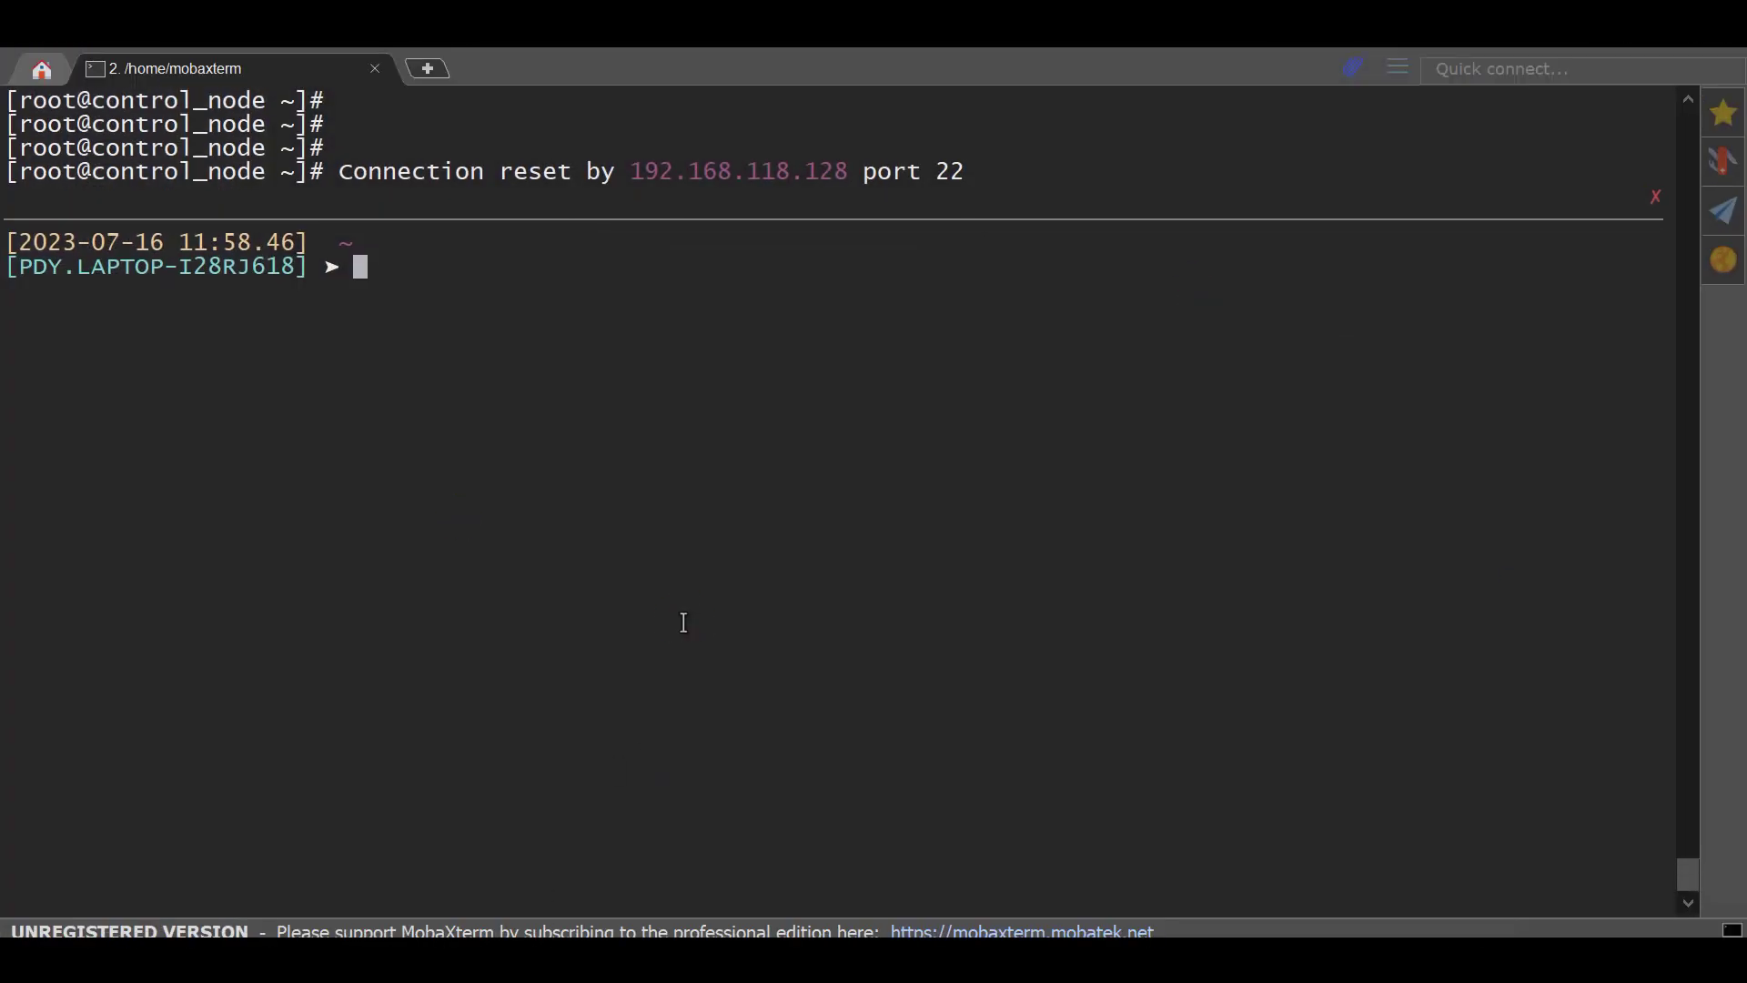
{"action": "key", "text": "Up"}
{"action": "key", "text": "BackSpace"}
{"action": "key", "text": "BackSpace"}
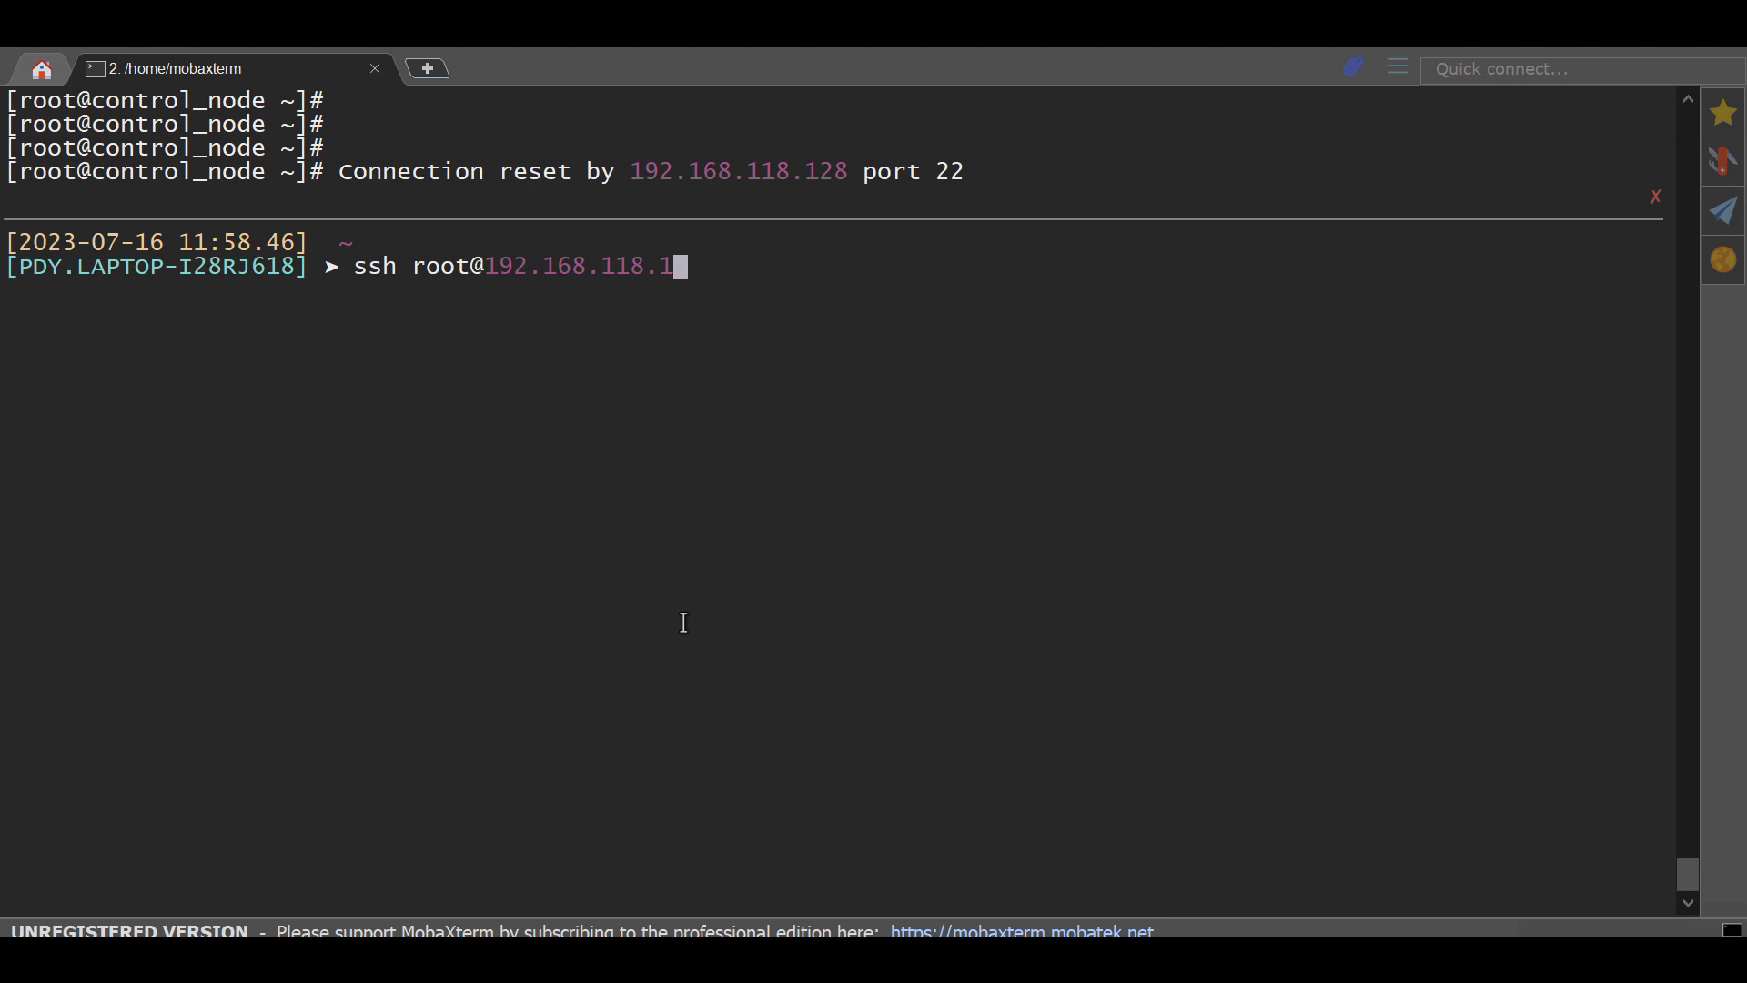
{"action": "type", "text": "33"}
{"action": "key", "text": "Return"}
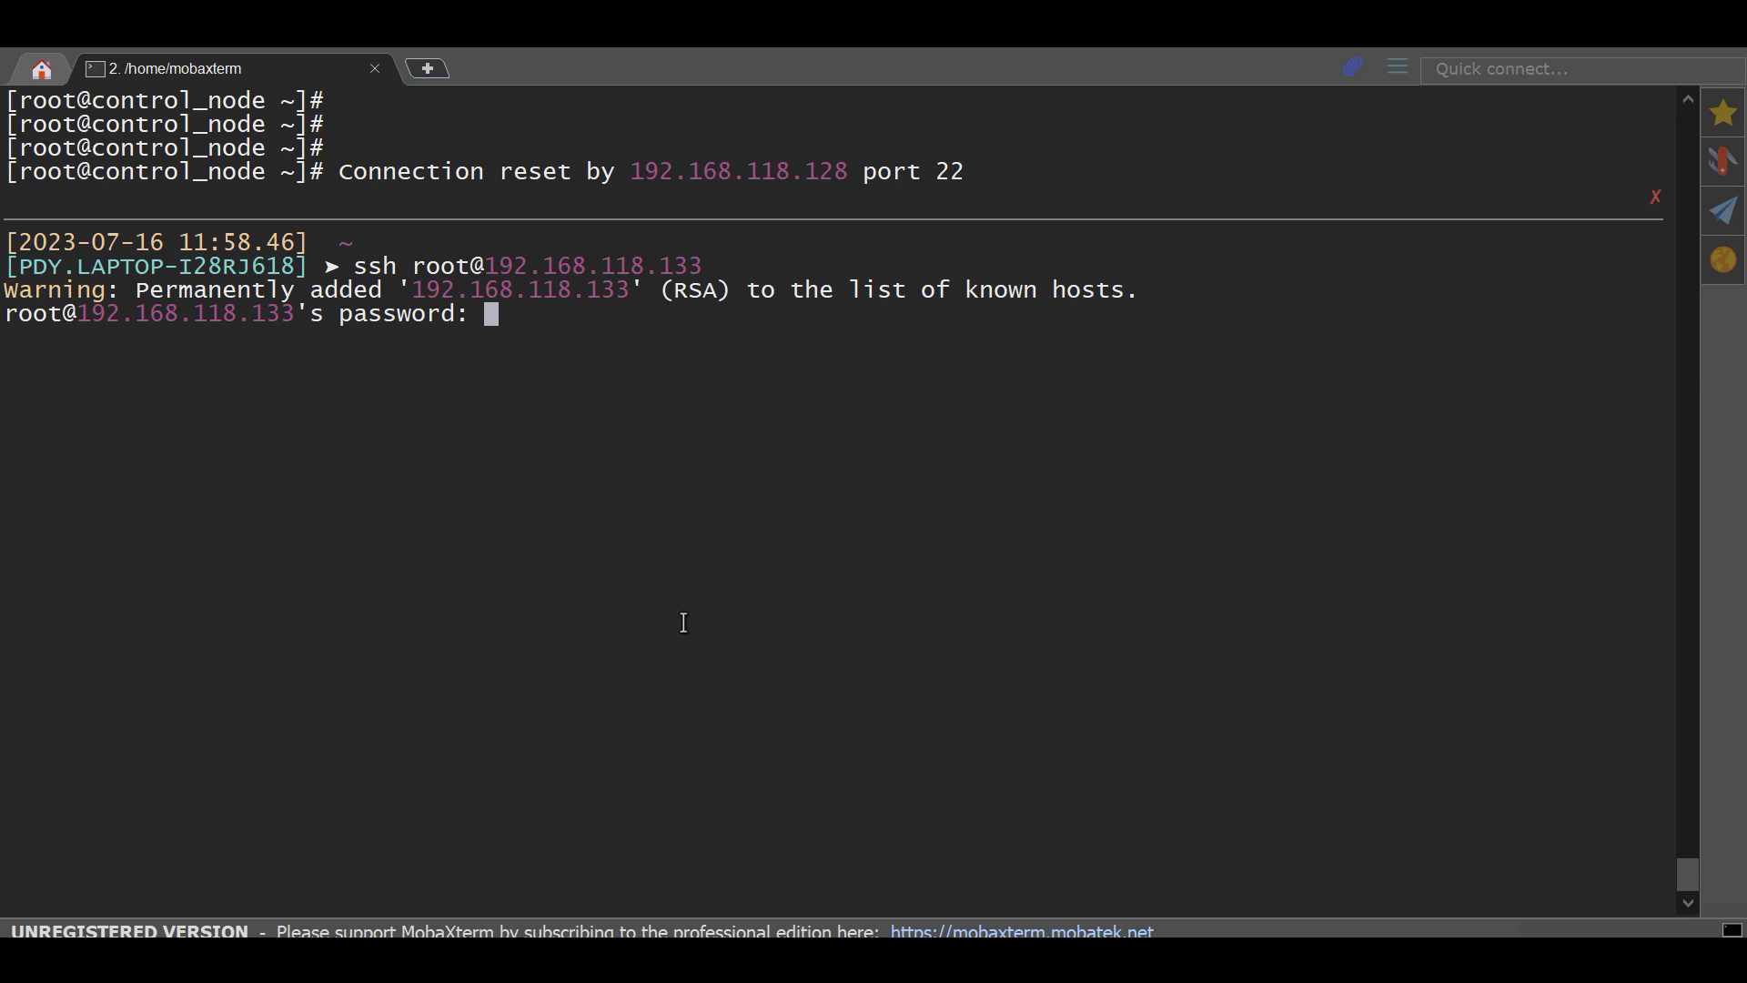
{"action": "key", "text": "Return"}
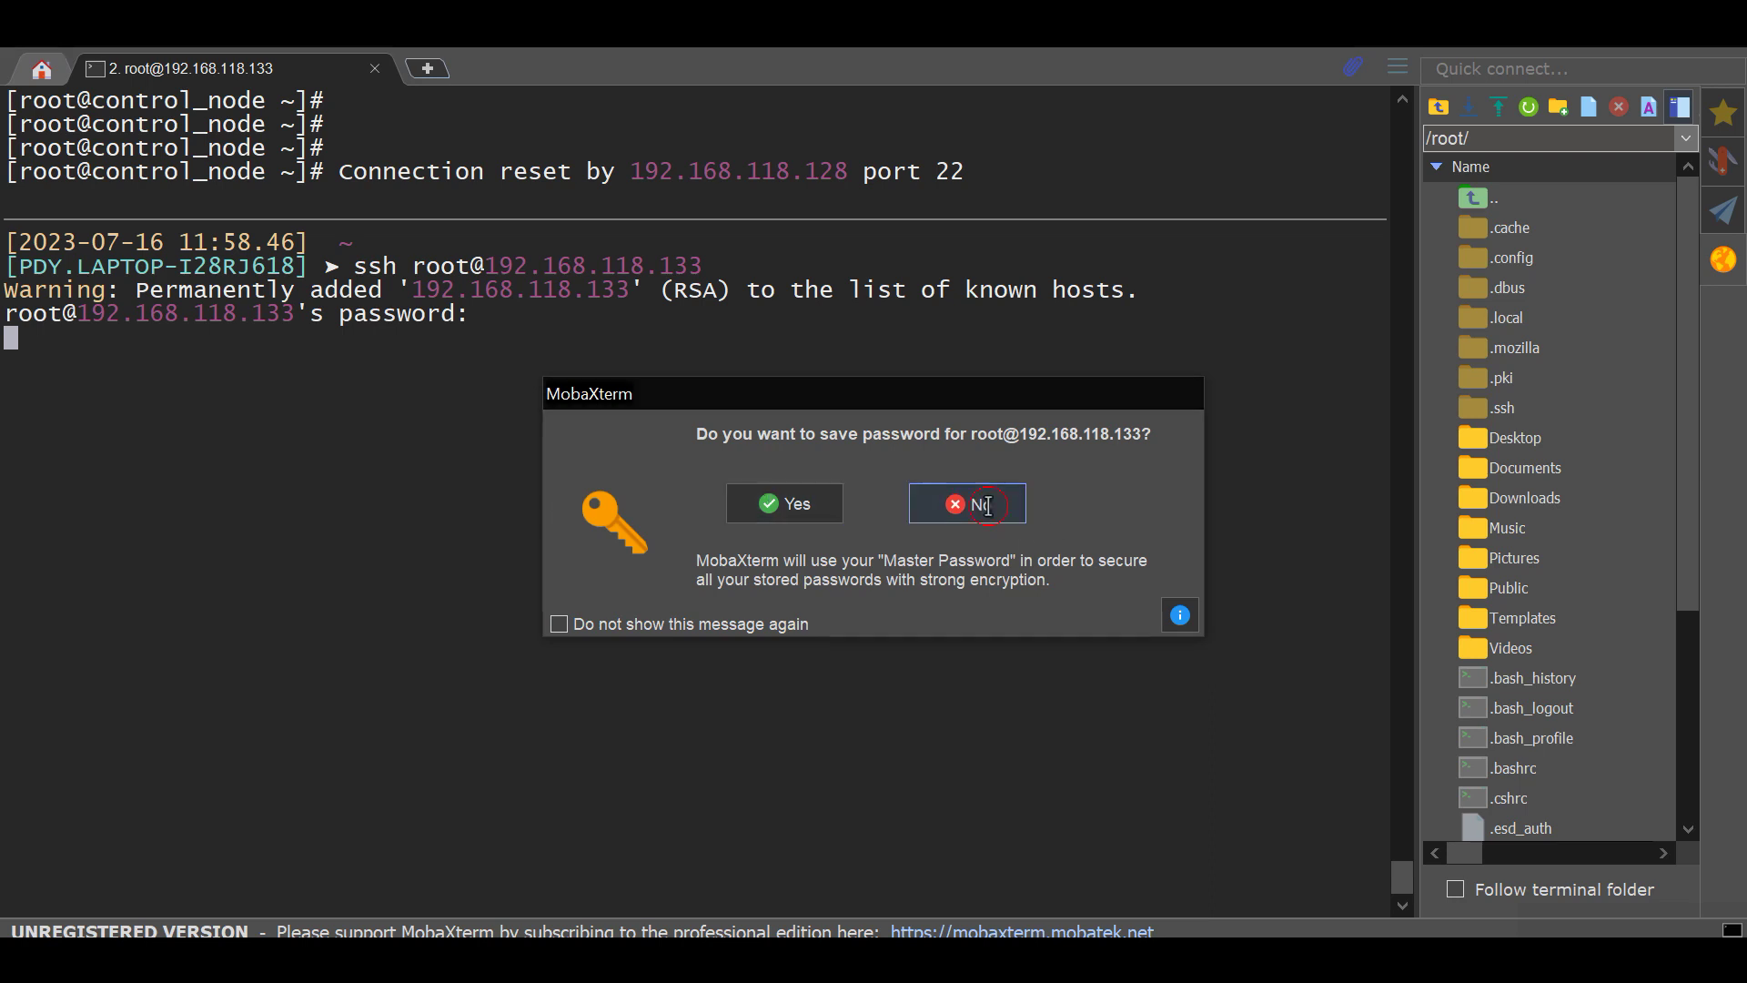
{"action": "left_click", "coordinate": [1018, 506]}
Step: Clear the SSH session, run ifconfig to confirm 192.168.118.133, then return to VMware's Home view
{"action": "left_click", "coordinate": [1727, 263]}
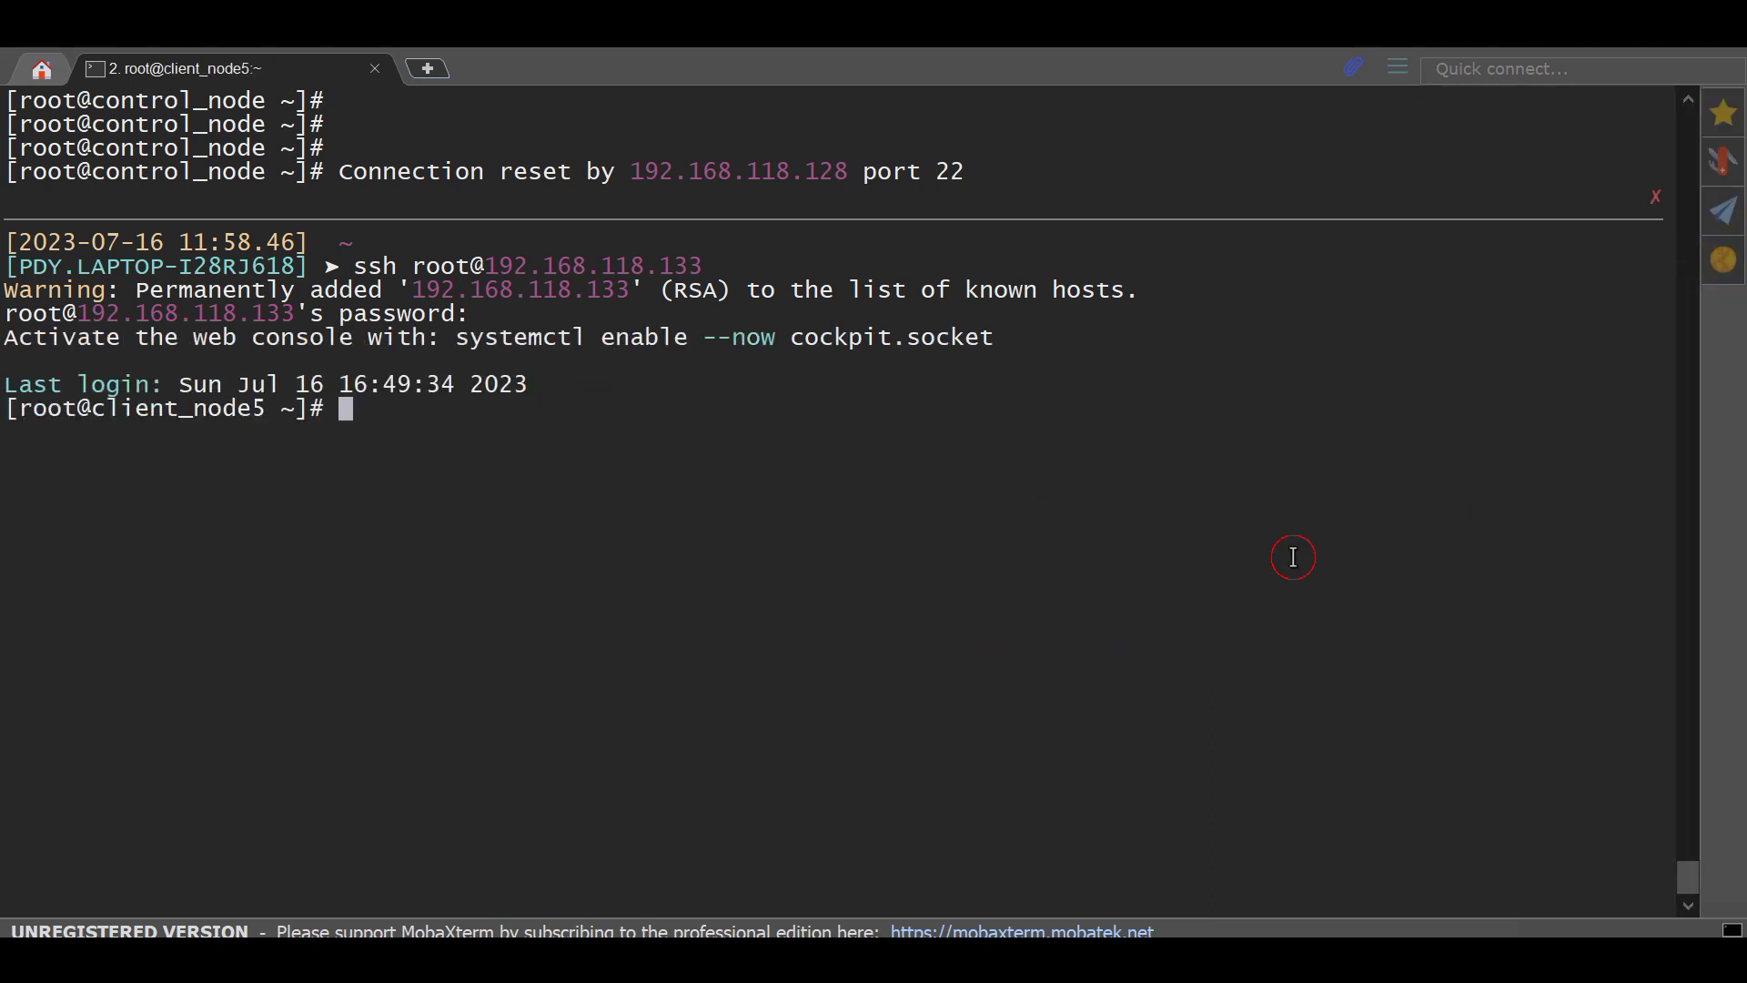
{"action": "key", "text": "ctrl+l"}
{"action": "key", "text": "Return"}
{"action": "key", "text": "Return"}
{"action": "key", "text": "Return"}
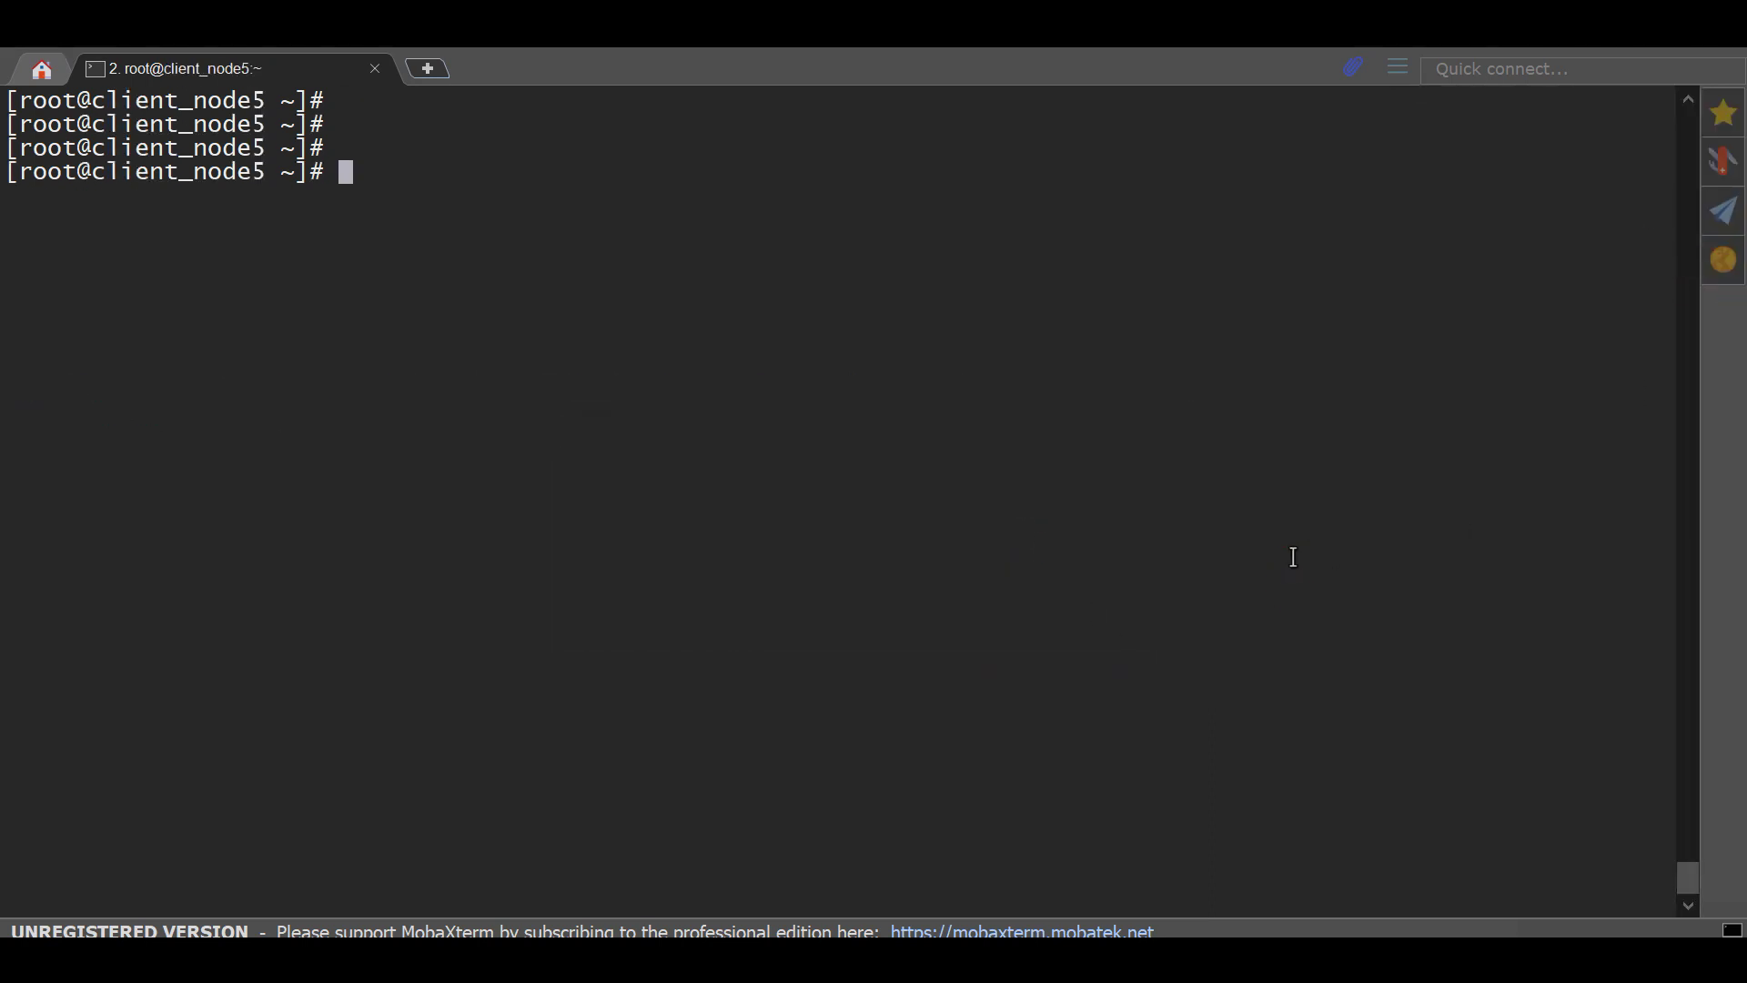
{"action": "type", "text": "ifconfig"}
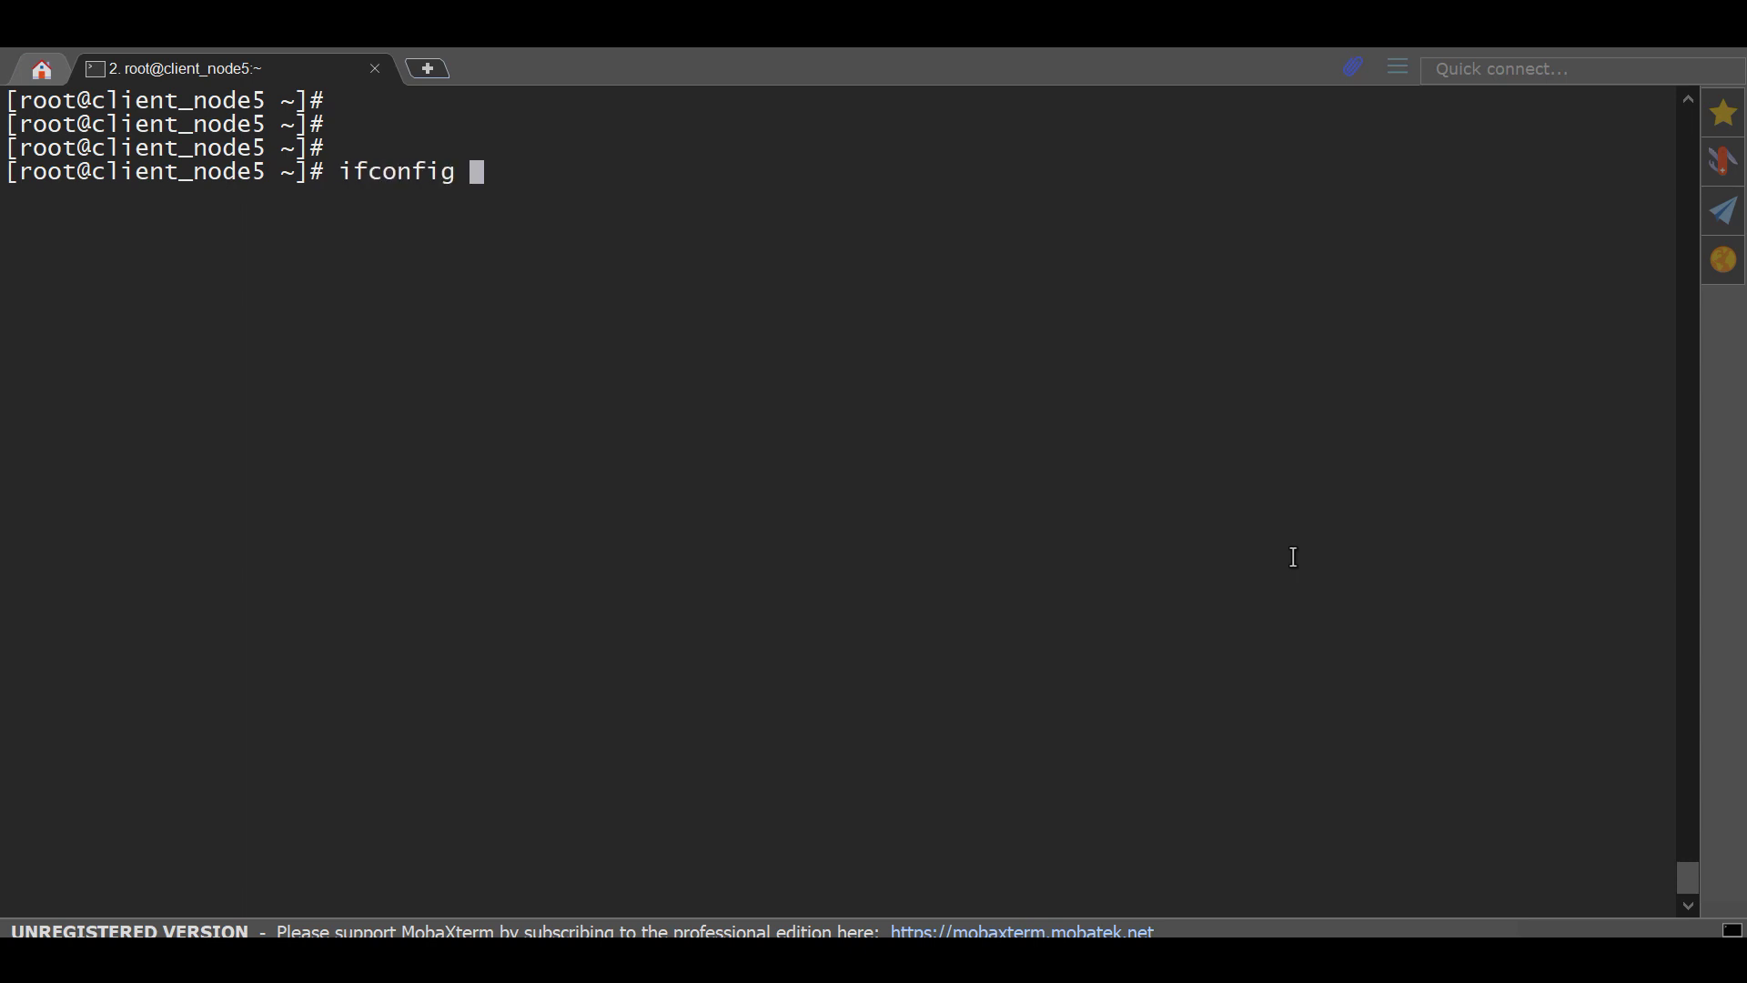
{"action": "key", "text": "Return"}
{"action": "key", "text": "Return"}
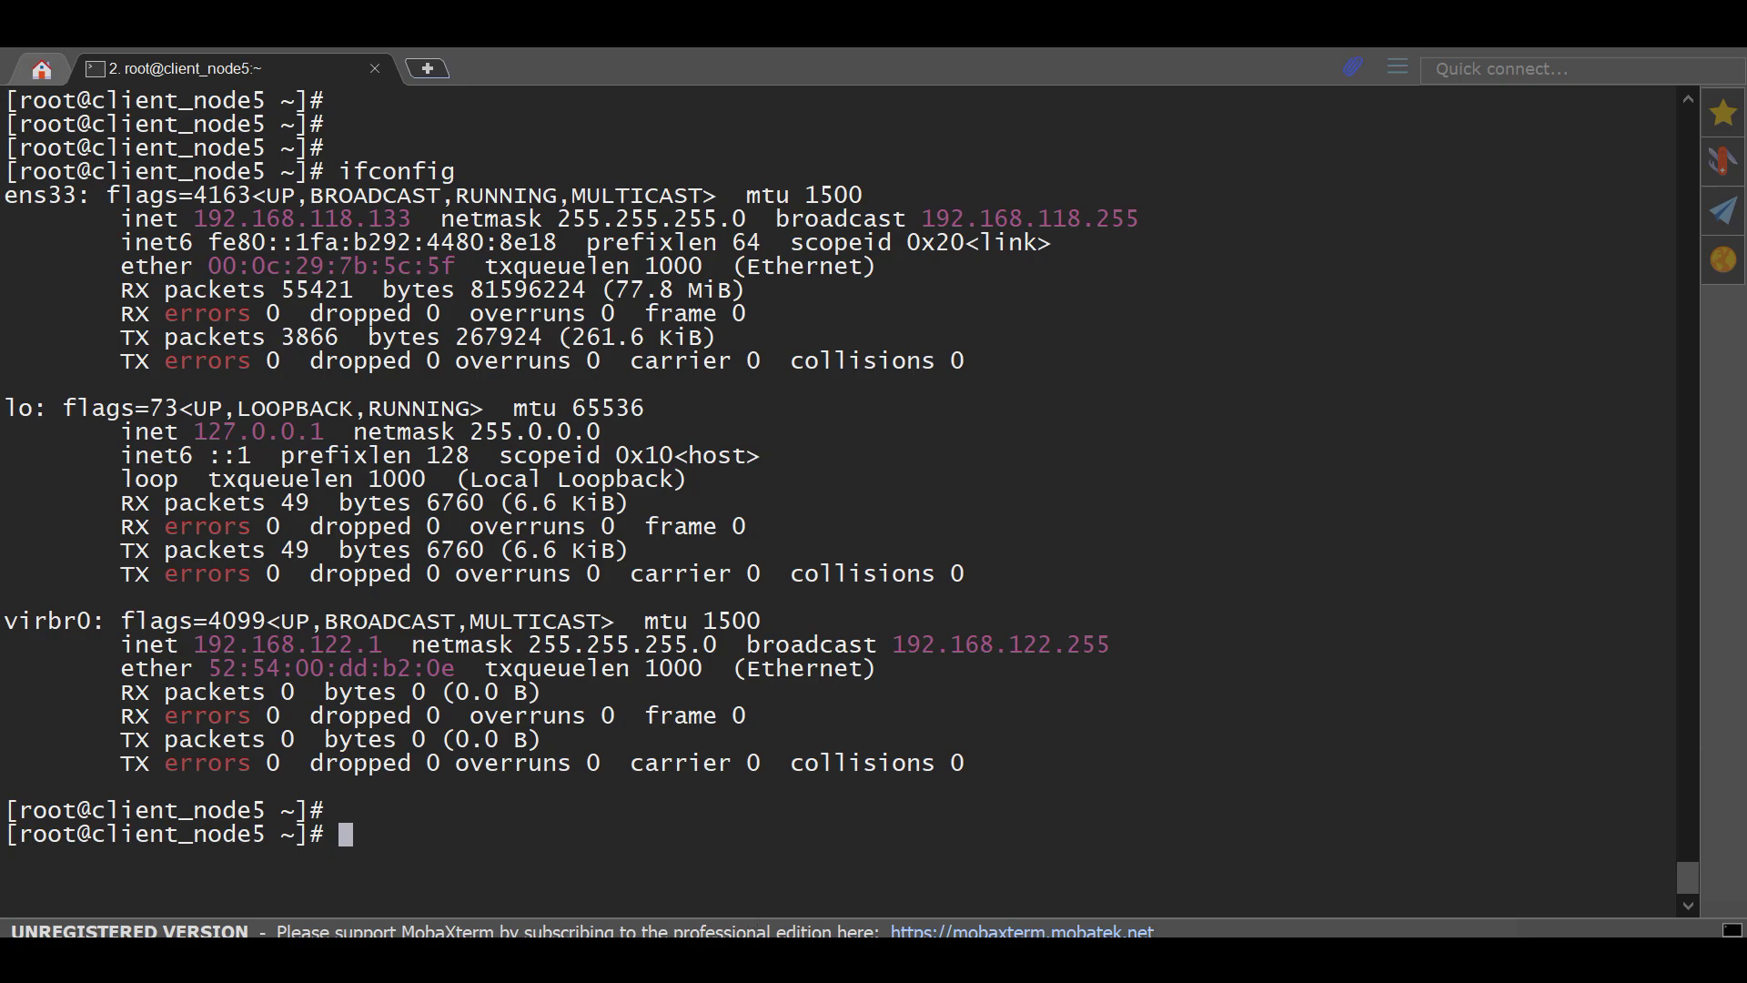
{"action": "mouse_move", "coordinate": [790, 974]}
{"action": "left_click", "coordinate": [188, 830]}
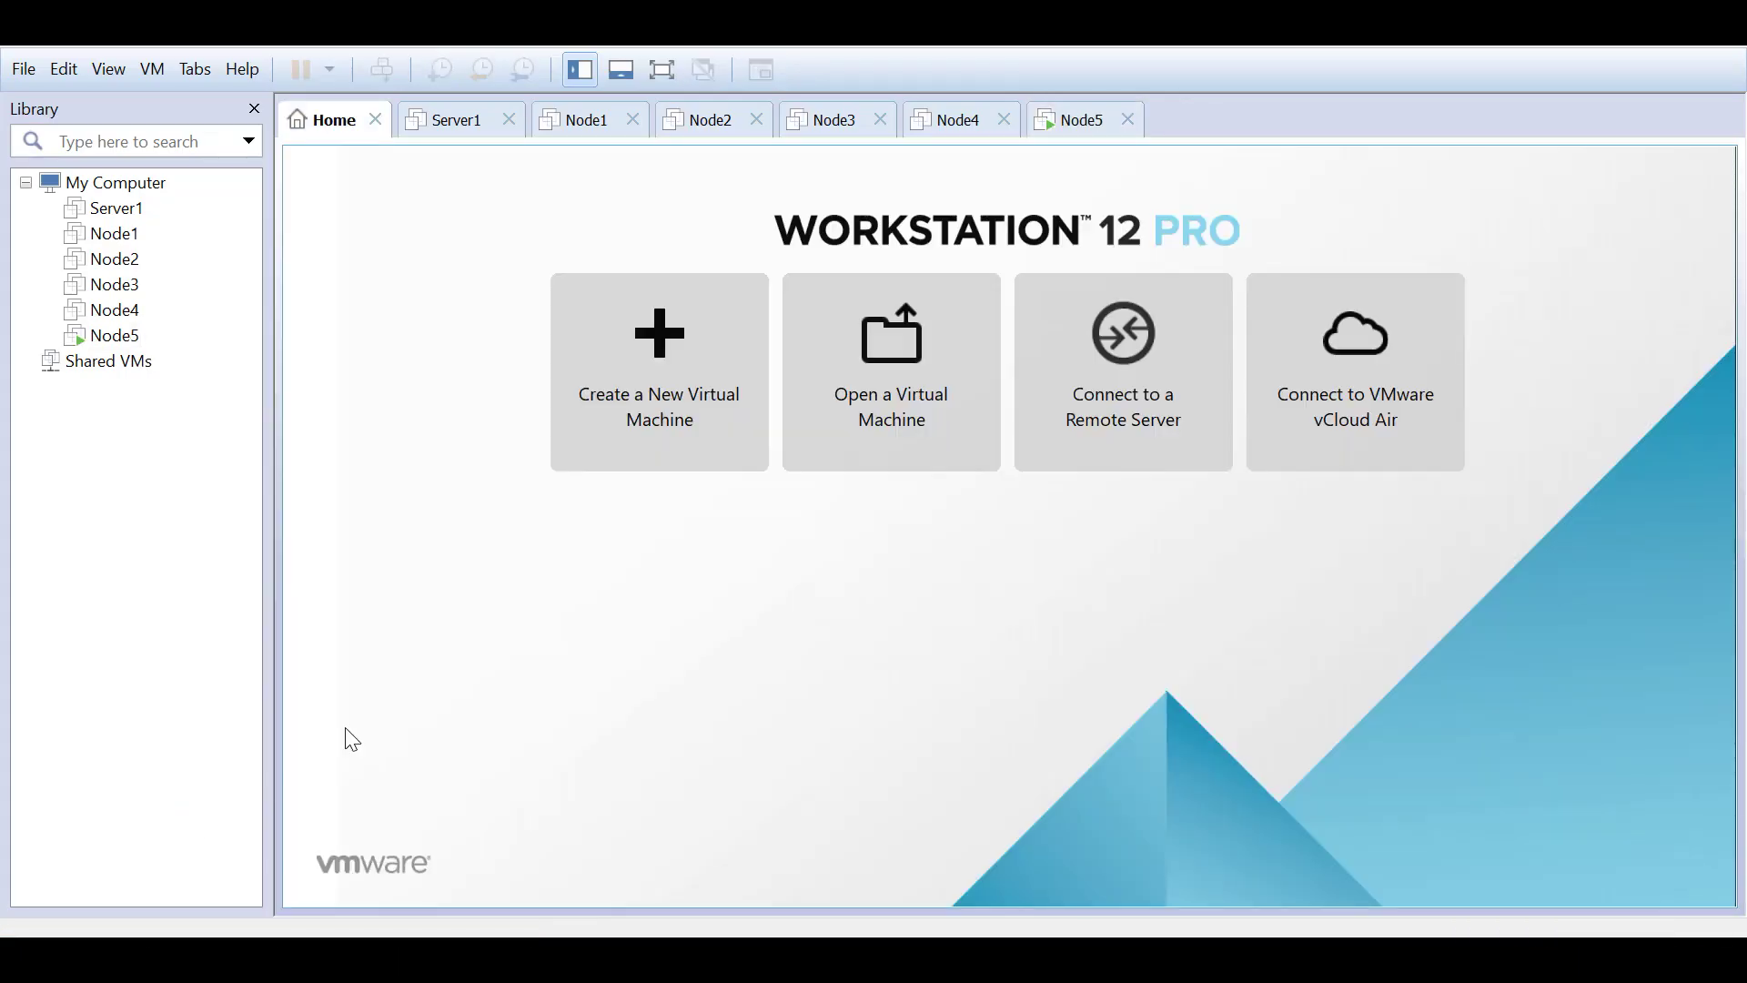
Step: Look over the powered-off Node4 machine, then highlight the client_node5 hostname in MobaXterm
{"action": "left_click", "coordinate": [118, 311]}
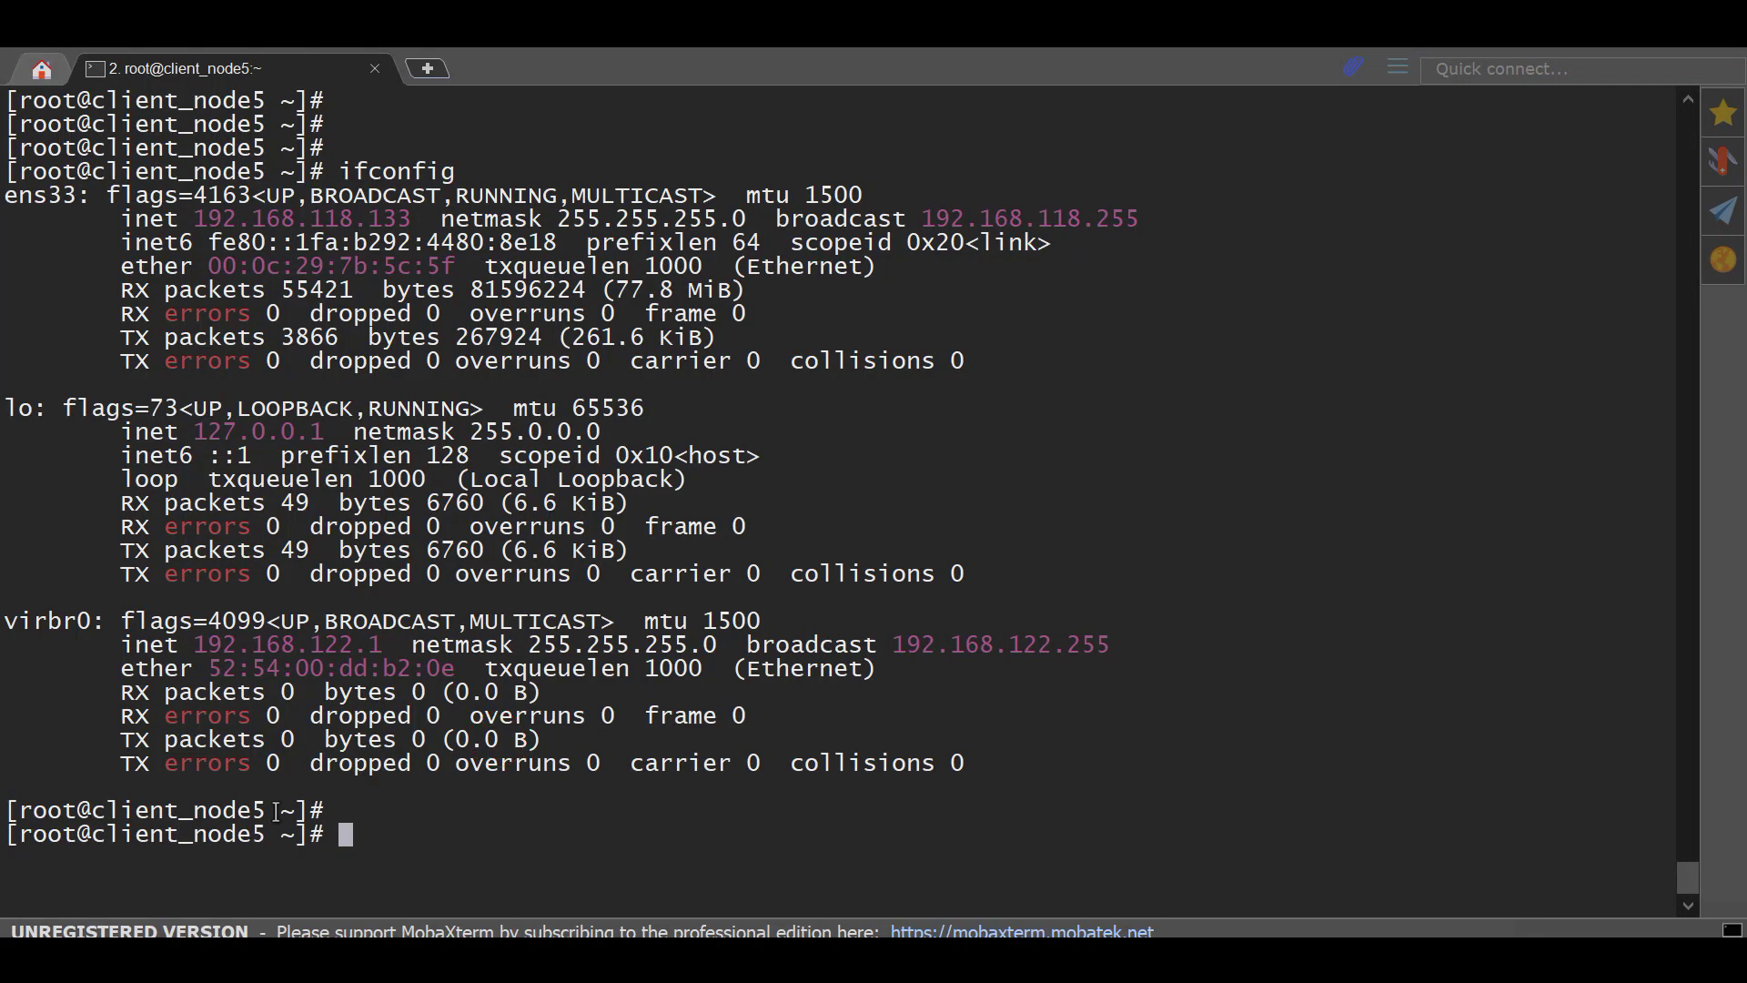
{"action": "double_click", "coordinate": [230, 810]}
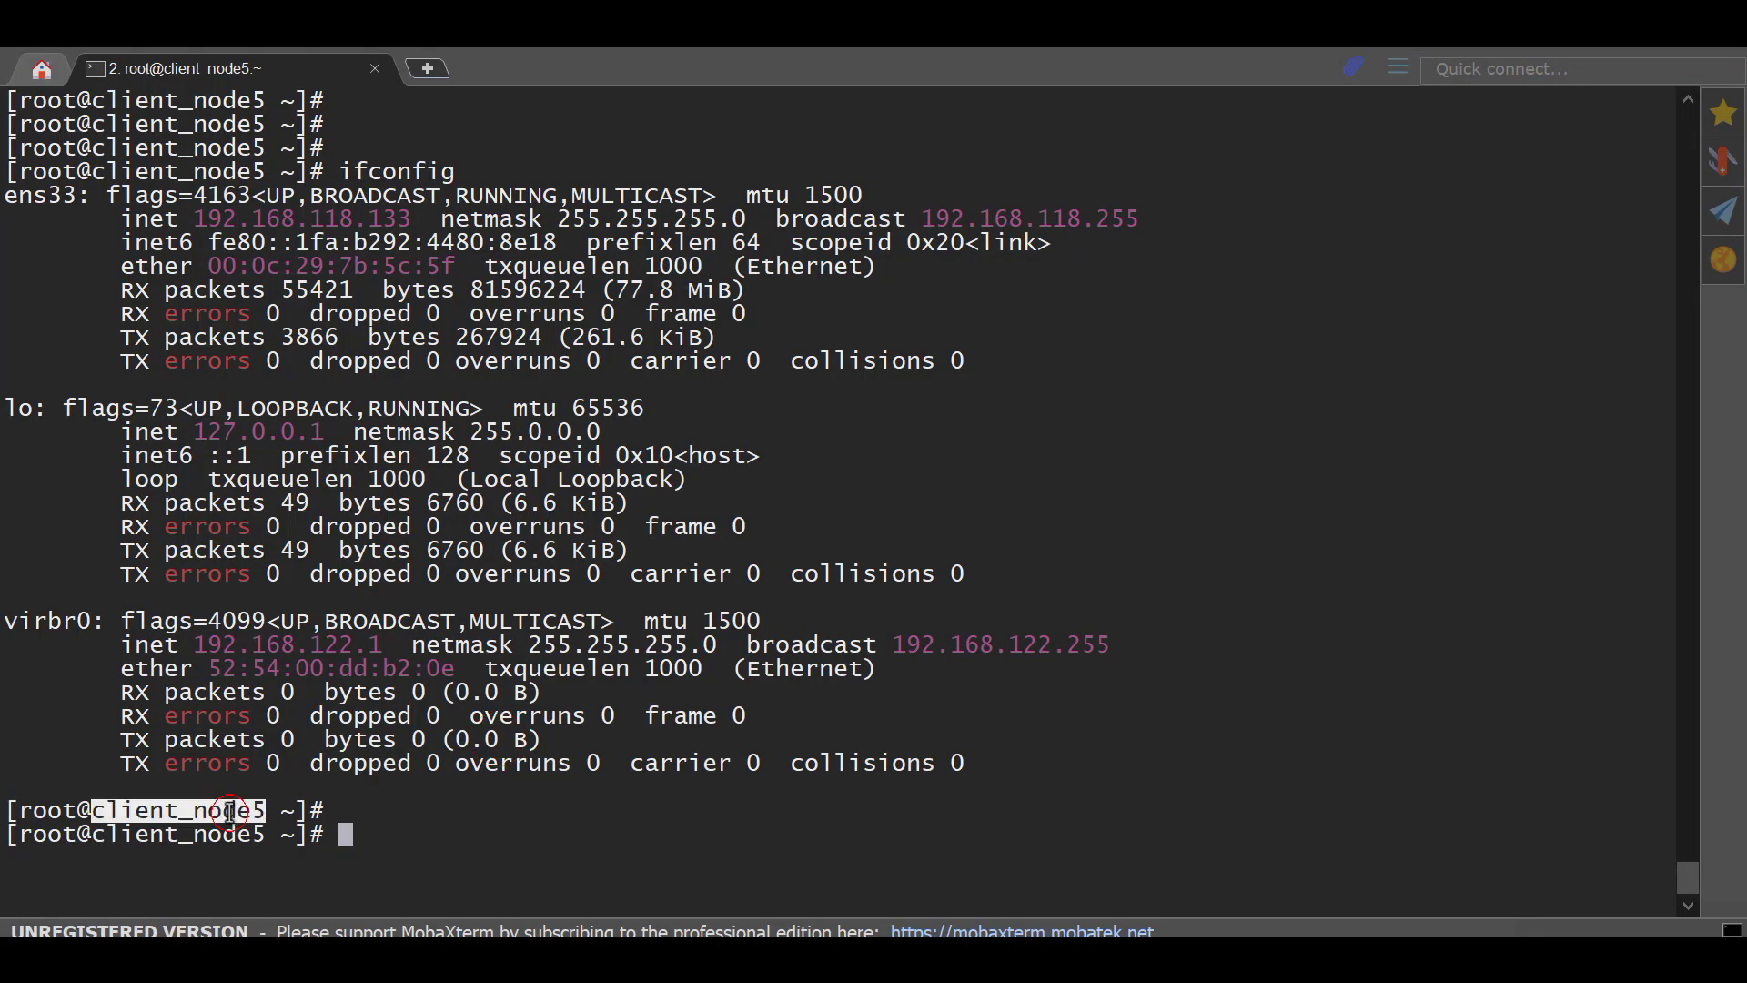
Step: Highlight the ens33 address 192.168.118.133 in the terminal, then return to VMware's Home page
{"action": "left_click", "coordinate": [241, 200]}
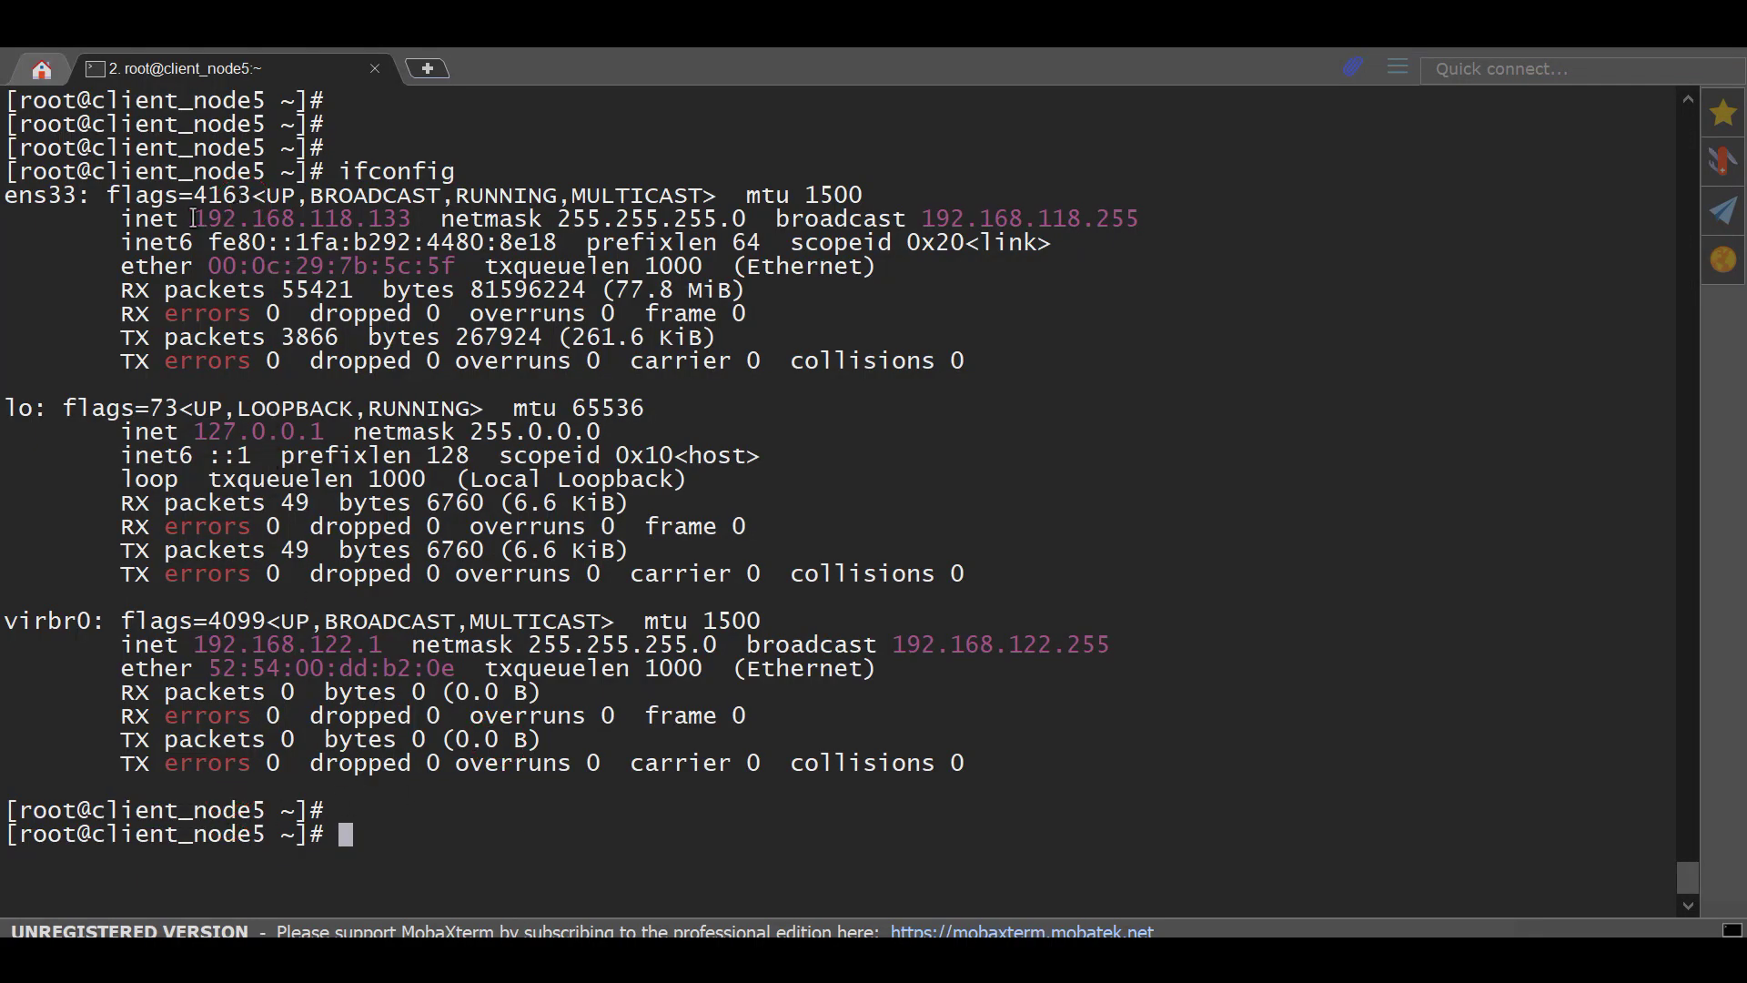
{"action": "left_click_drag", "start_coordinate": [193, 219], "coordinate": [430, 221]}
{"action": "left_click", "coordinate": [462, 431]}
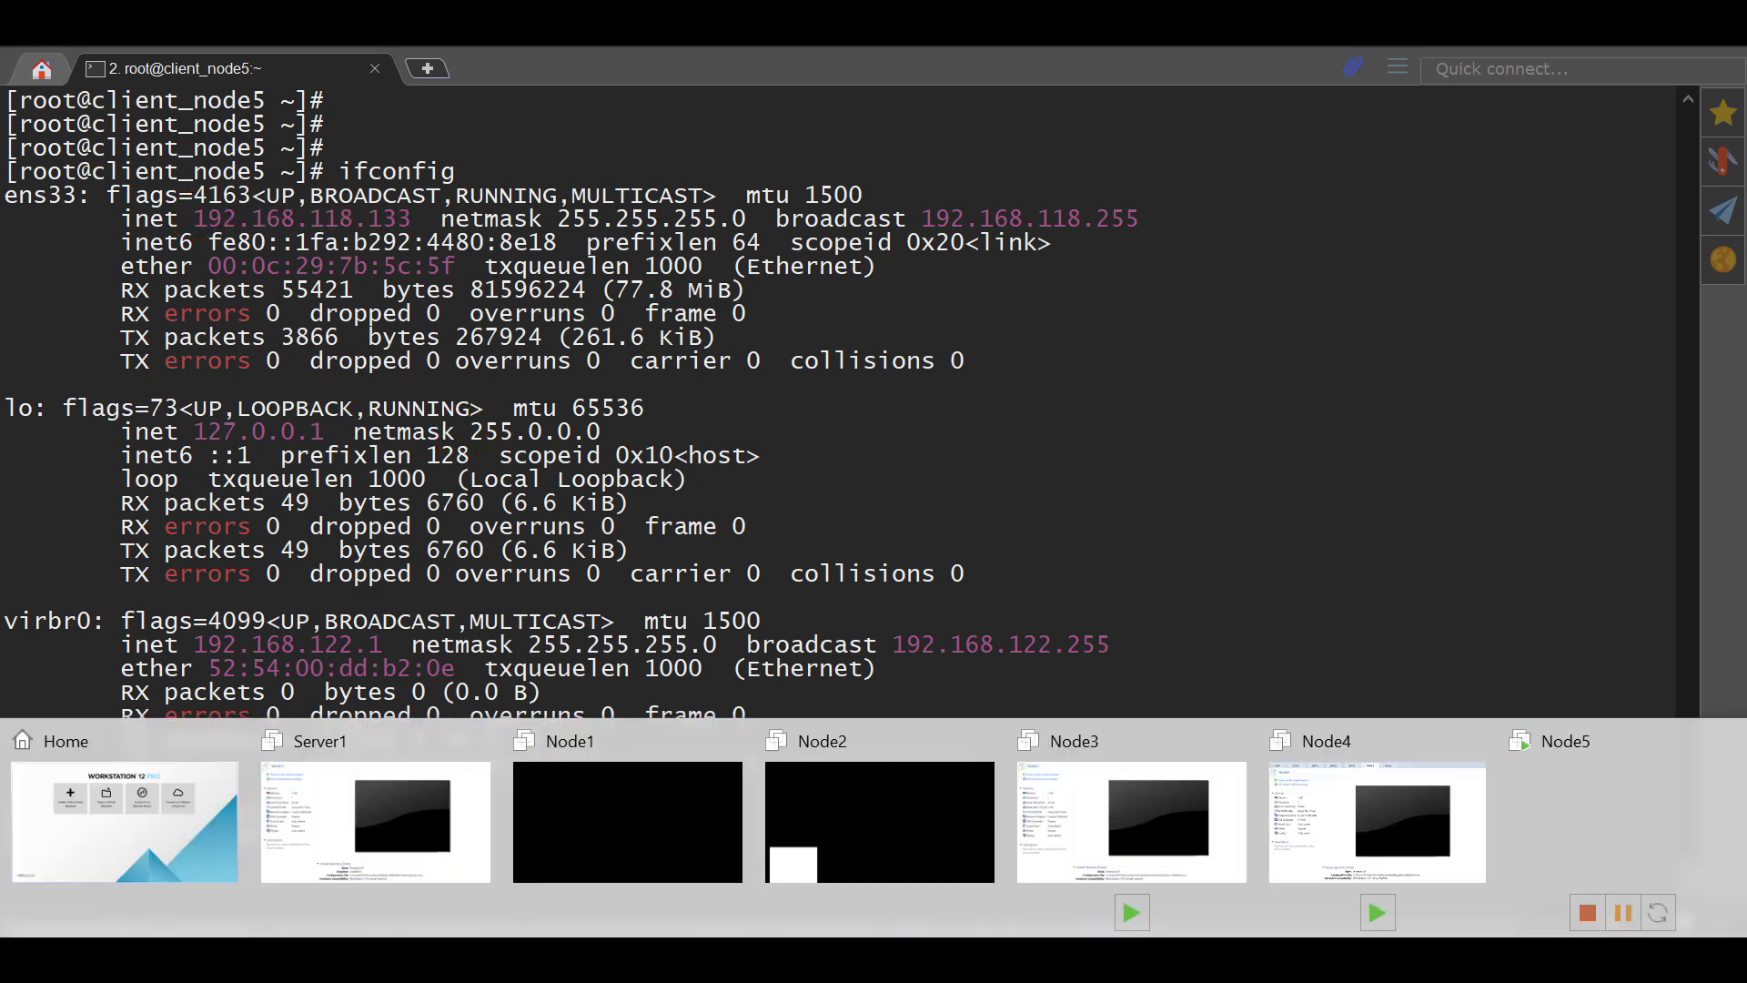
{"action": "left_click", "coordinate": [185, 838]}
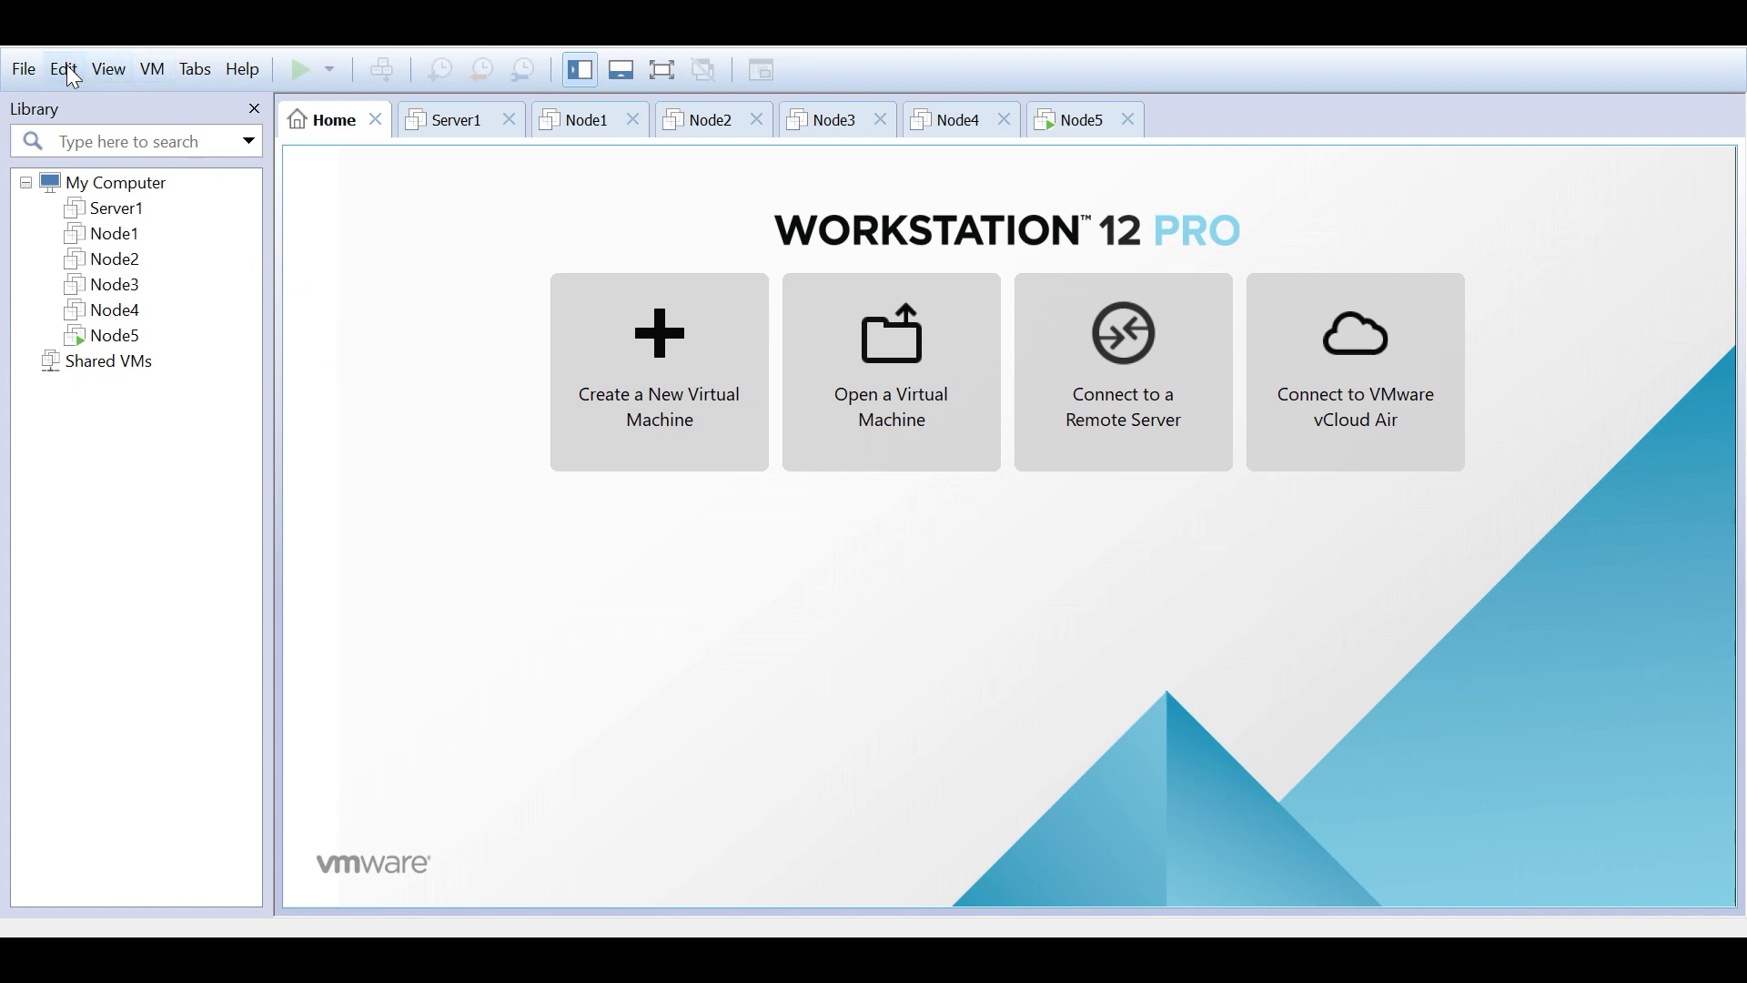
Step: In the Virtual Network Editor, inspect VMnet1, VMnet4 and VMnet8's NAT subnet 192.168.118.0
{"action": "left_click", "coordinate": [65, 73]}
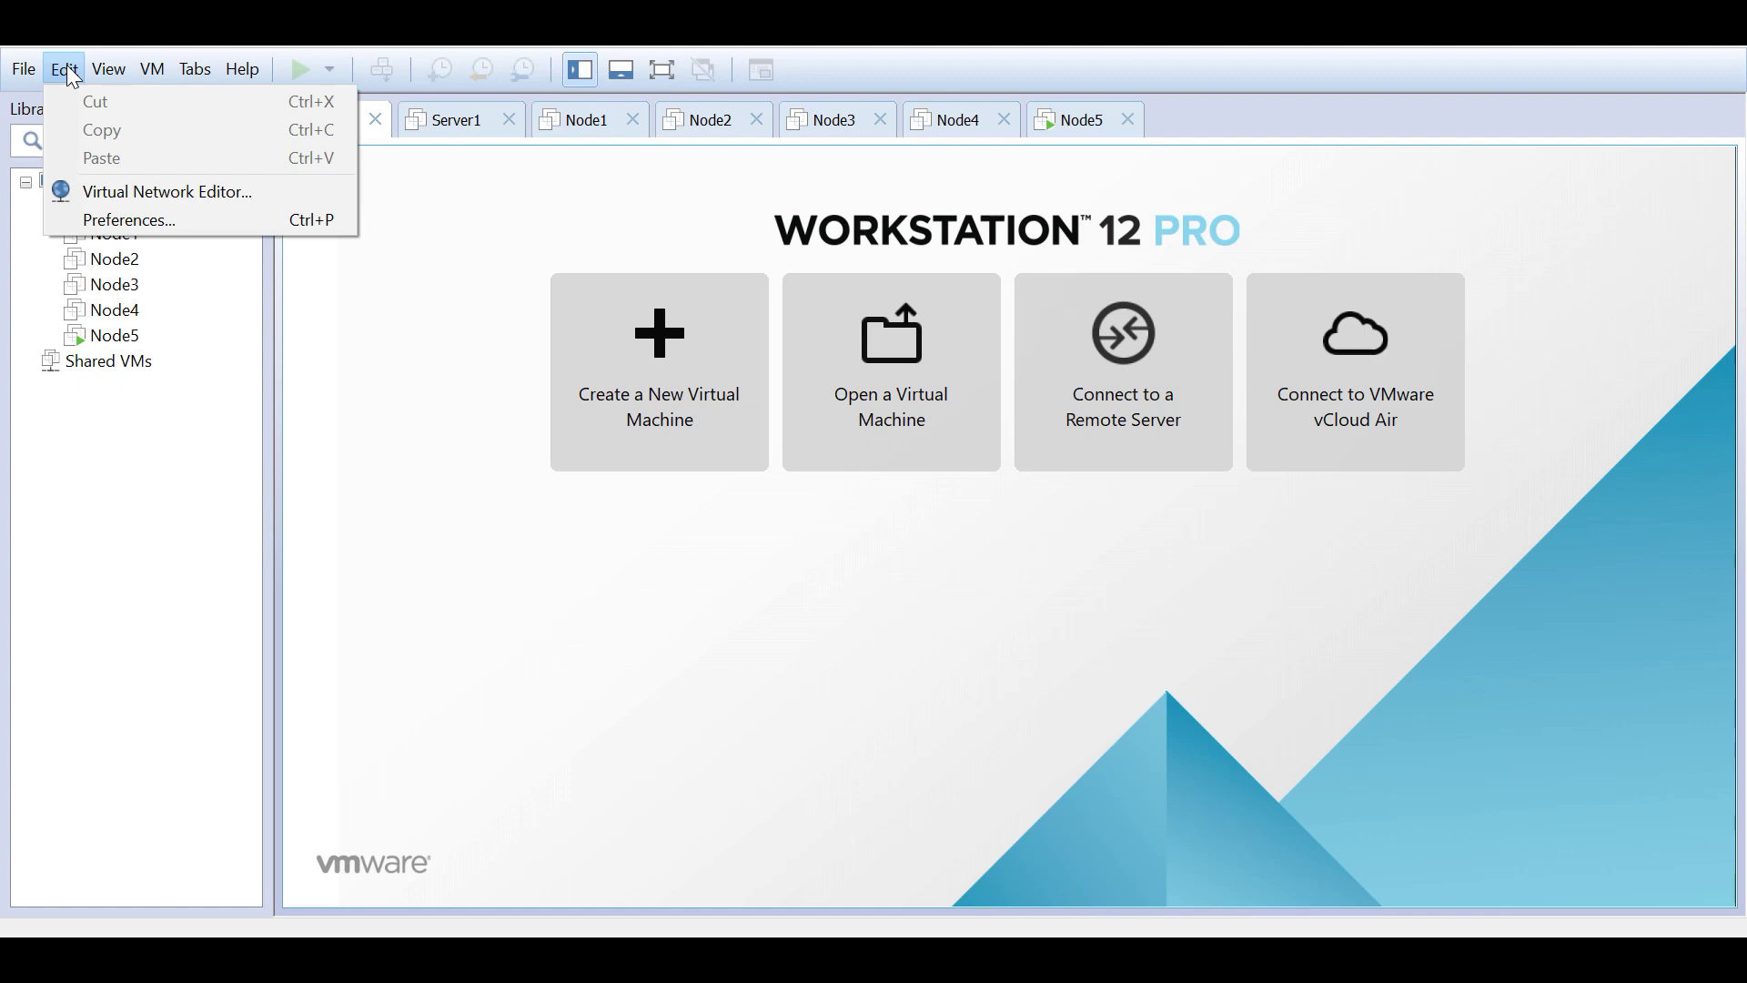
{"action": "left_click", "coordinate": [113, 191]}
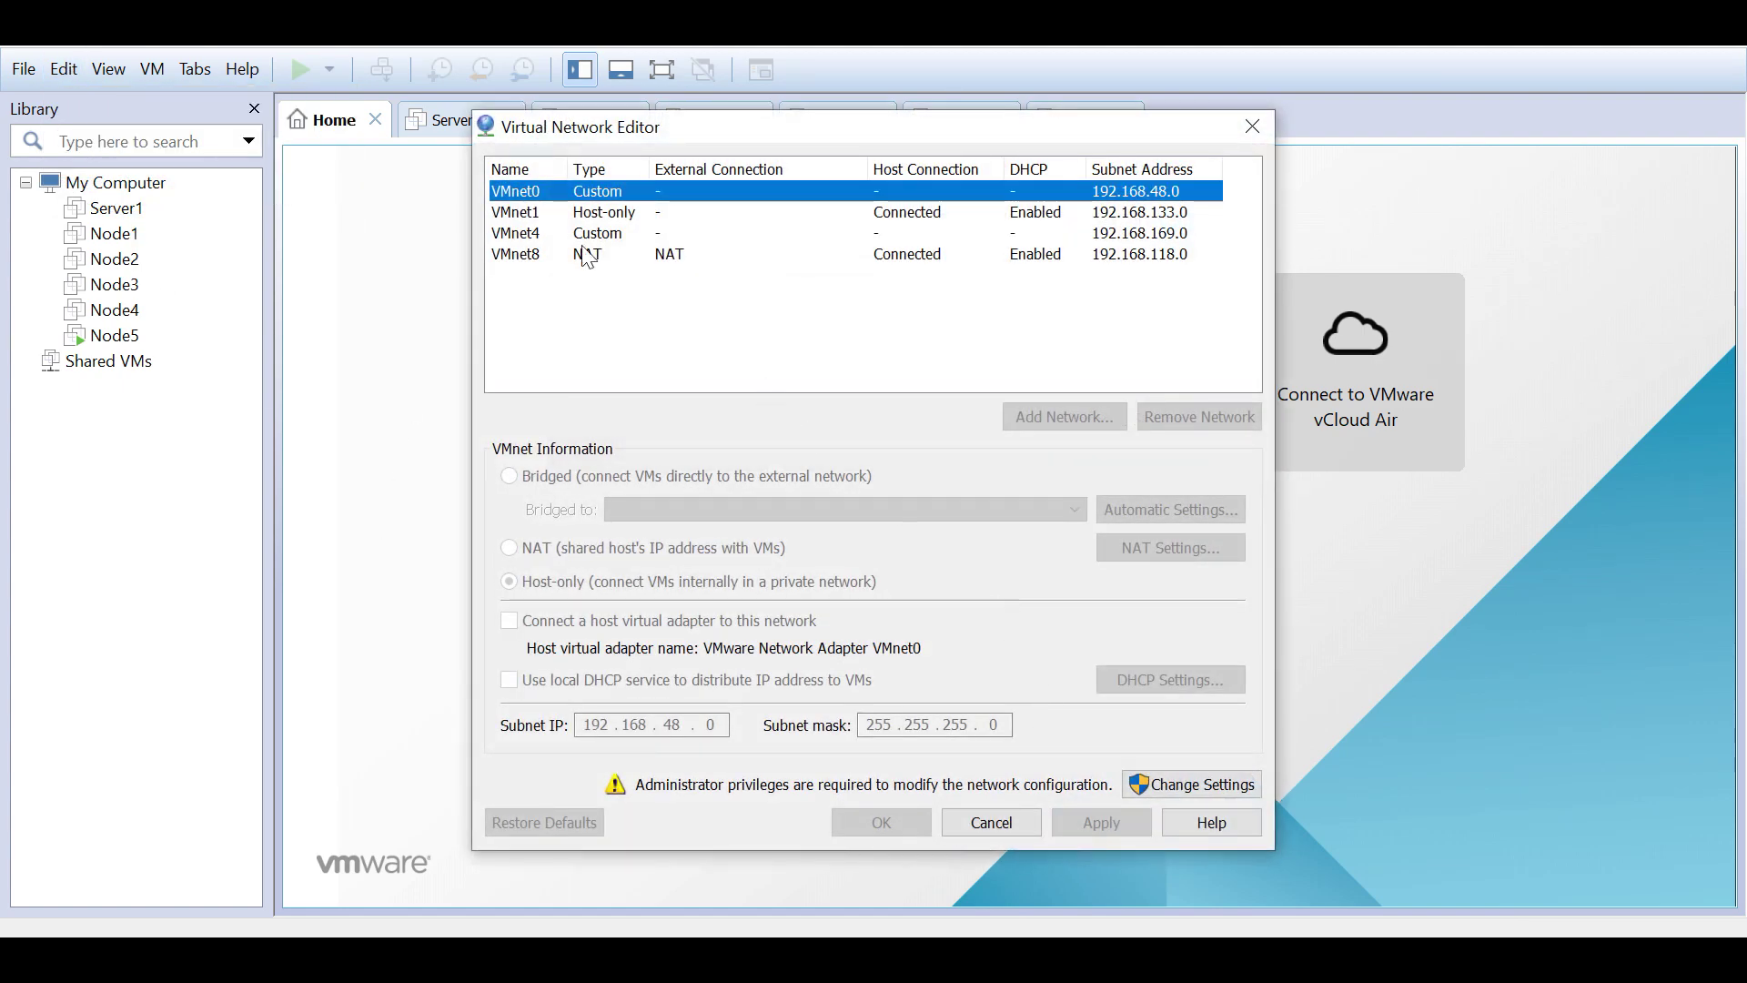
{"action": "left_click", "coordinate": [549, 213]}
{"action": "left_click", "coordinate": [550, 234]}
{"action": "left_click", "coordinate": [525, 255]}
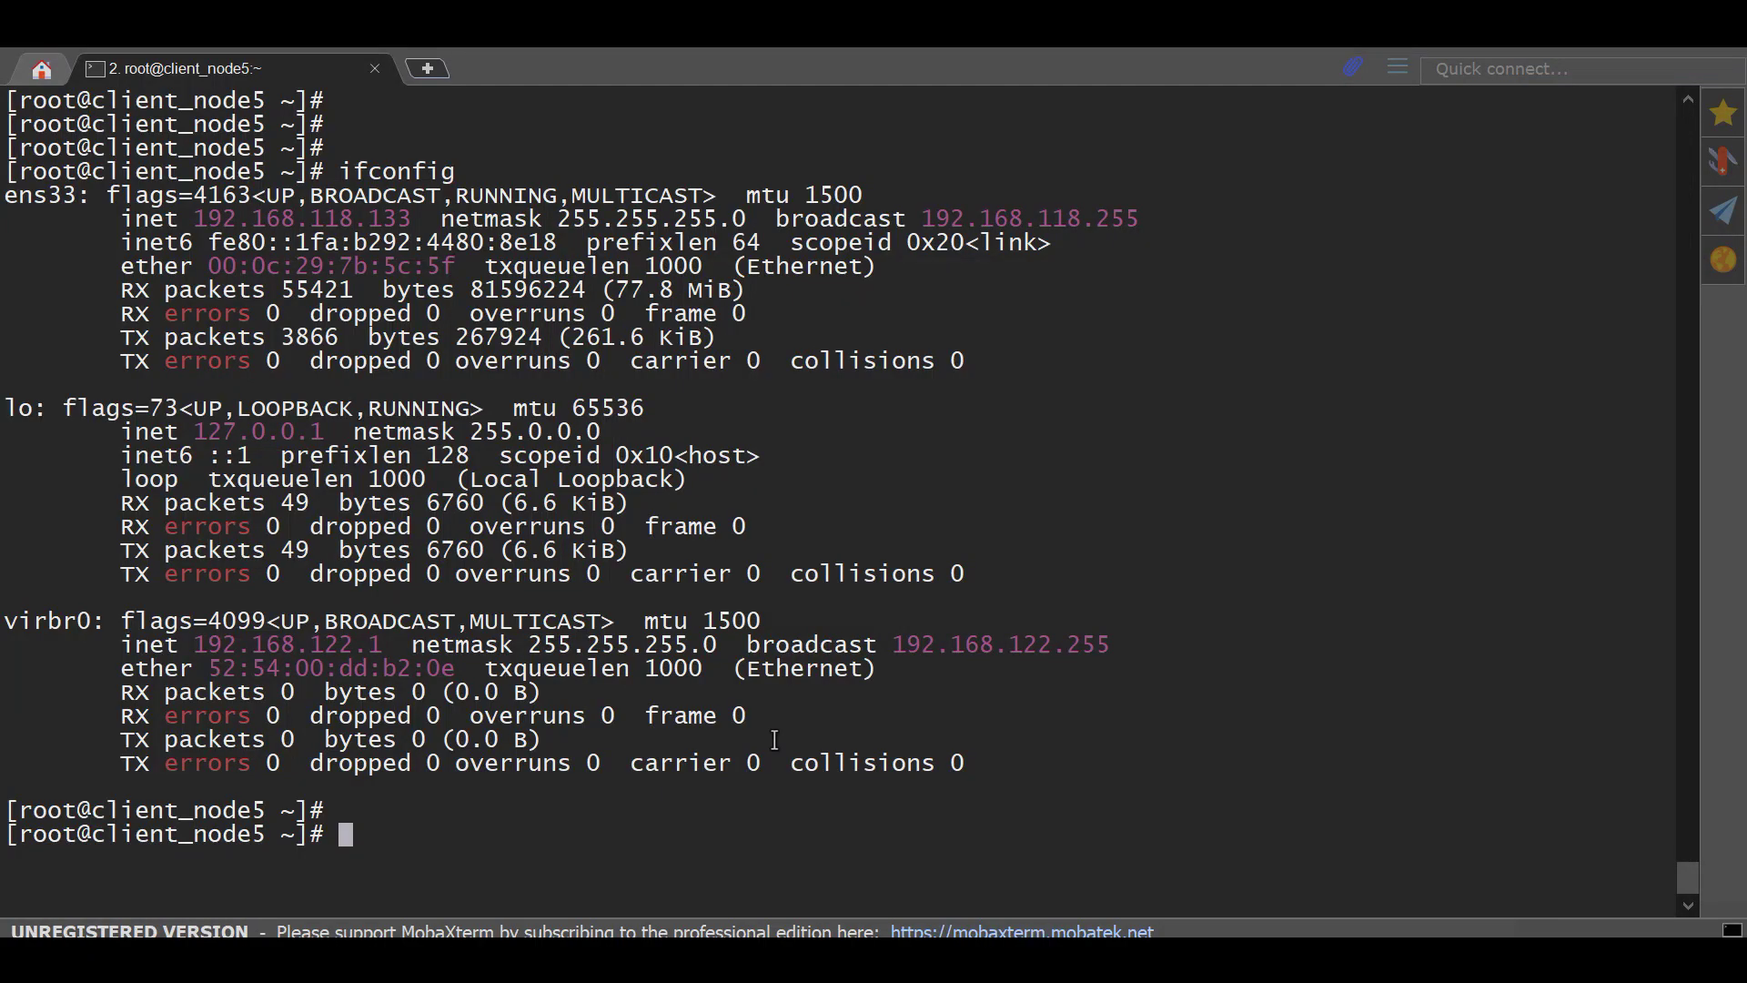
Step: Ping google.com from client_node5 and stop after four replies with 0% packet loss
{"action": "type", "text": "ping gool"}
{"action": "key", "text": "BackSpace"}
{"action": "key", "text": "BackSpace"}
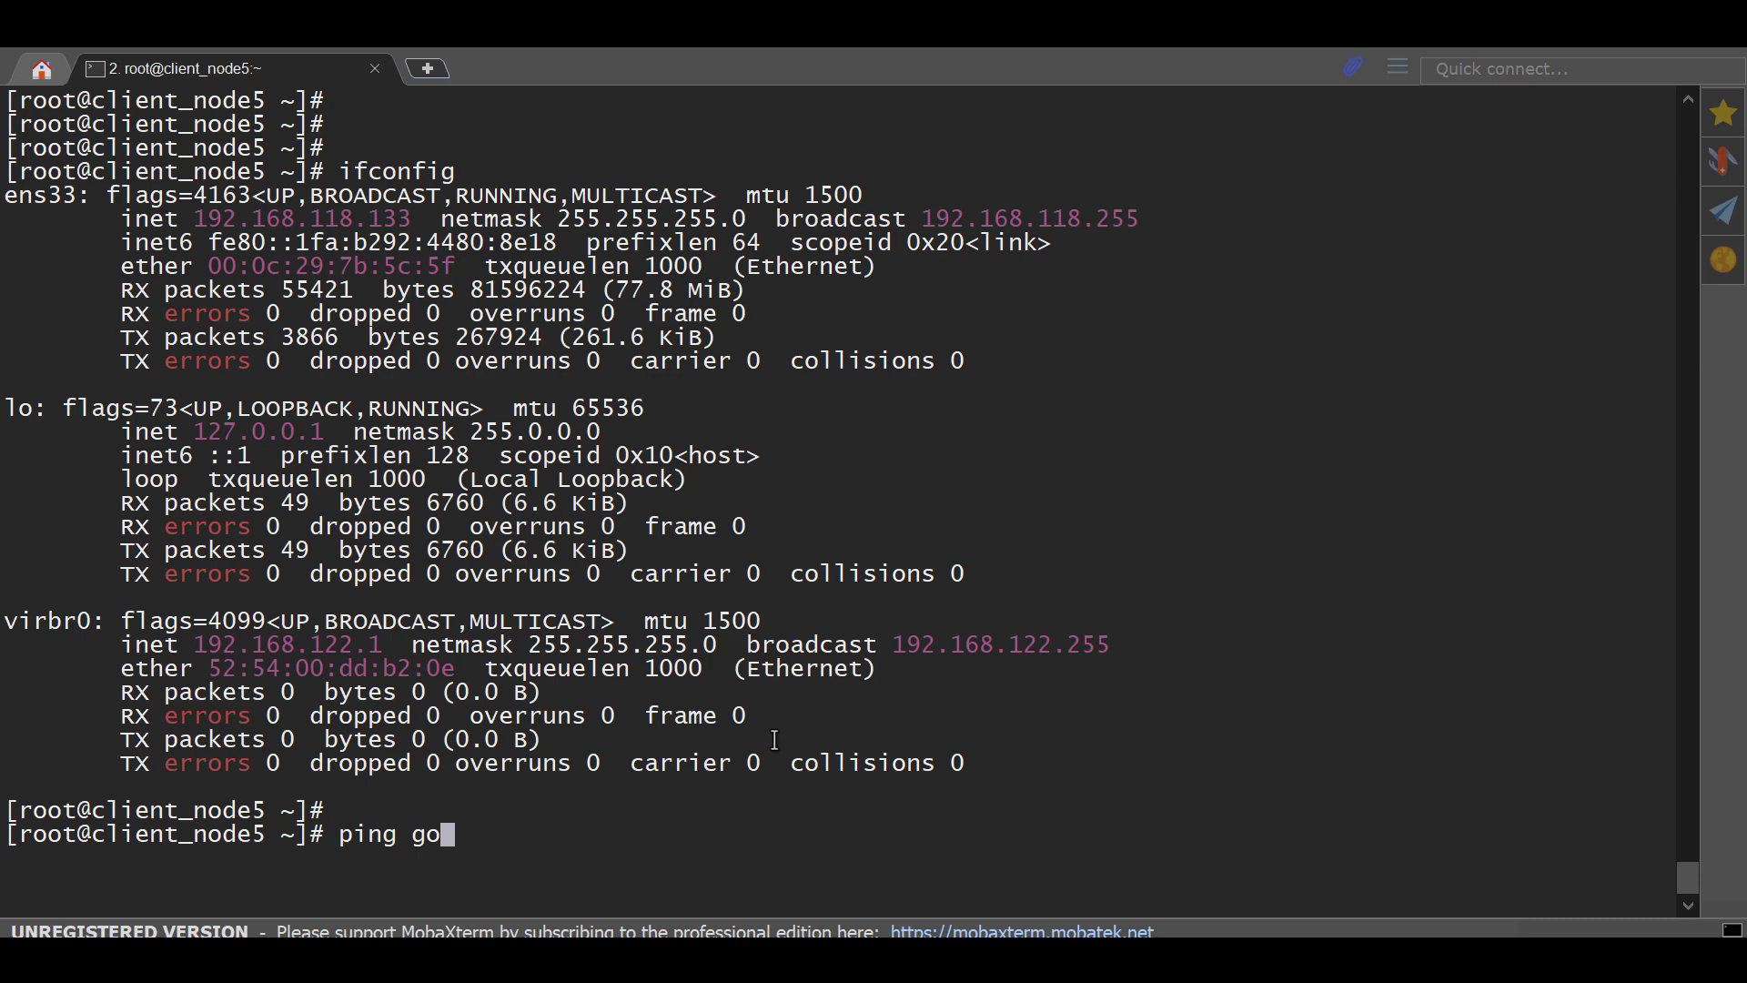
{"action": "type", "text": "ogle.com"}
{"action": "key", "text": "Return"}
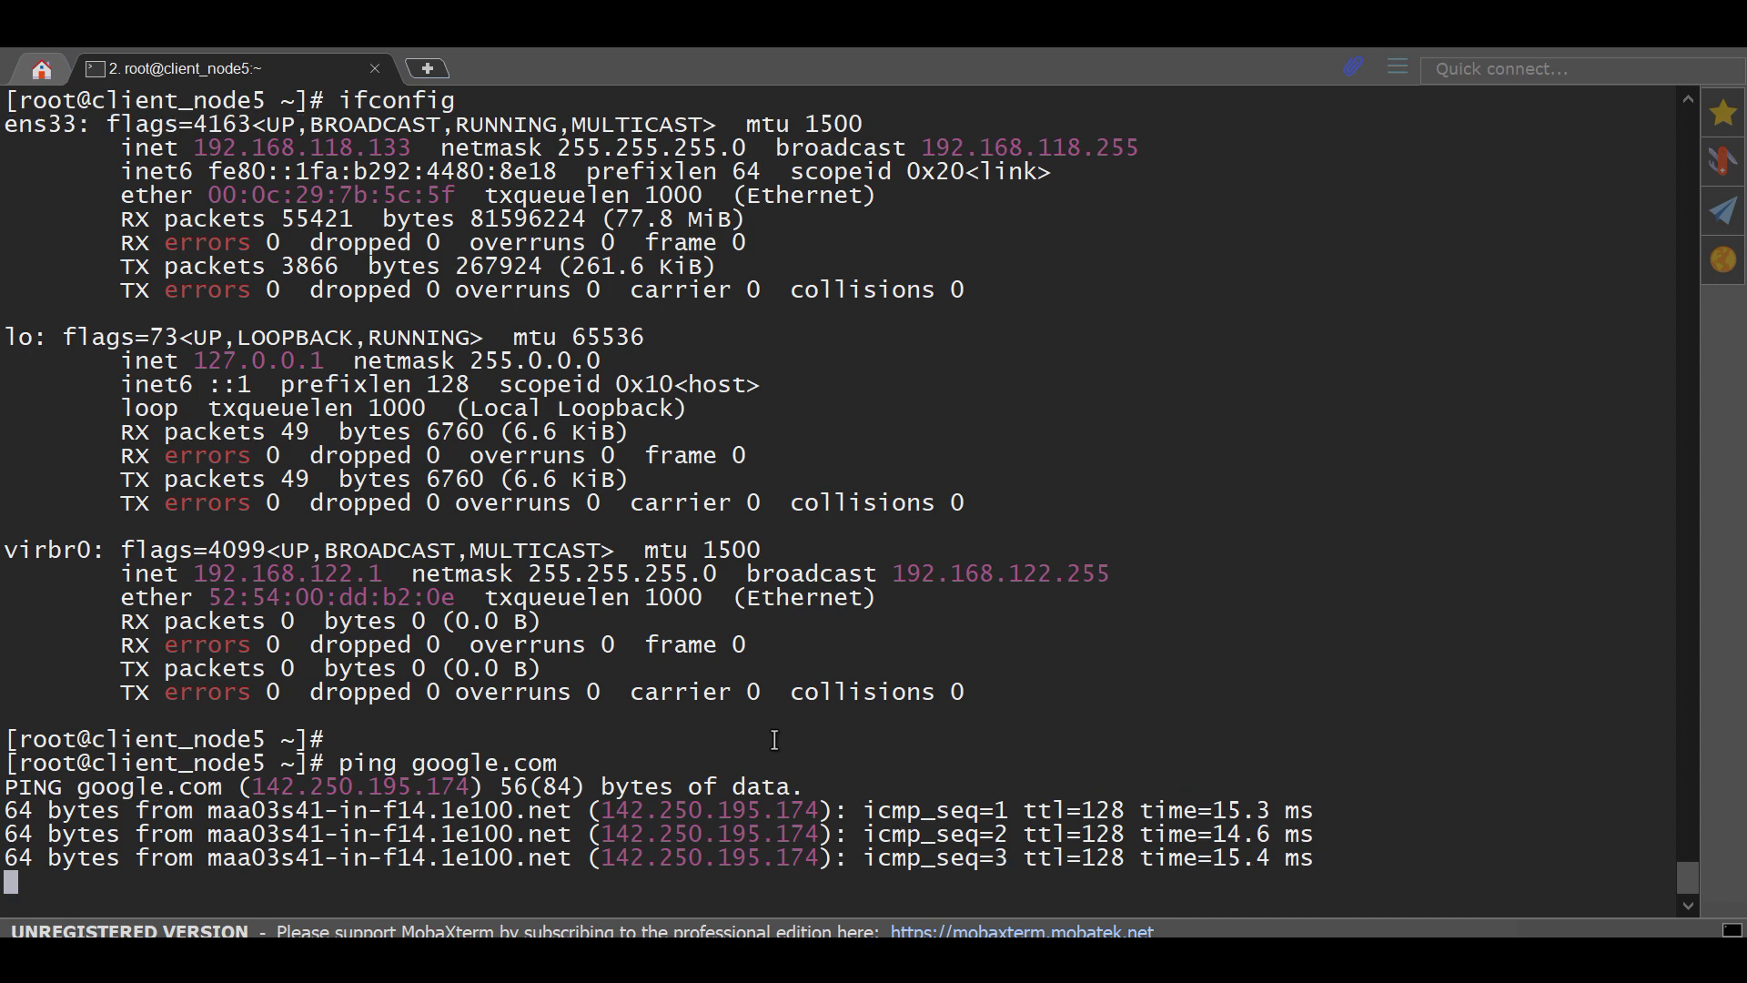
{"action": "key", "text": "ctrl+c"}
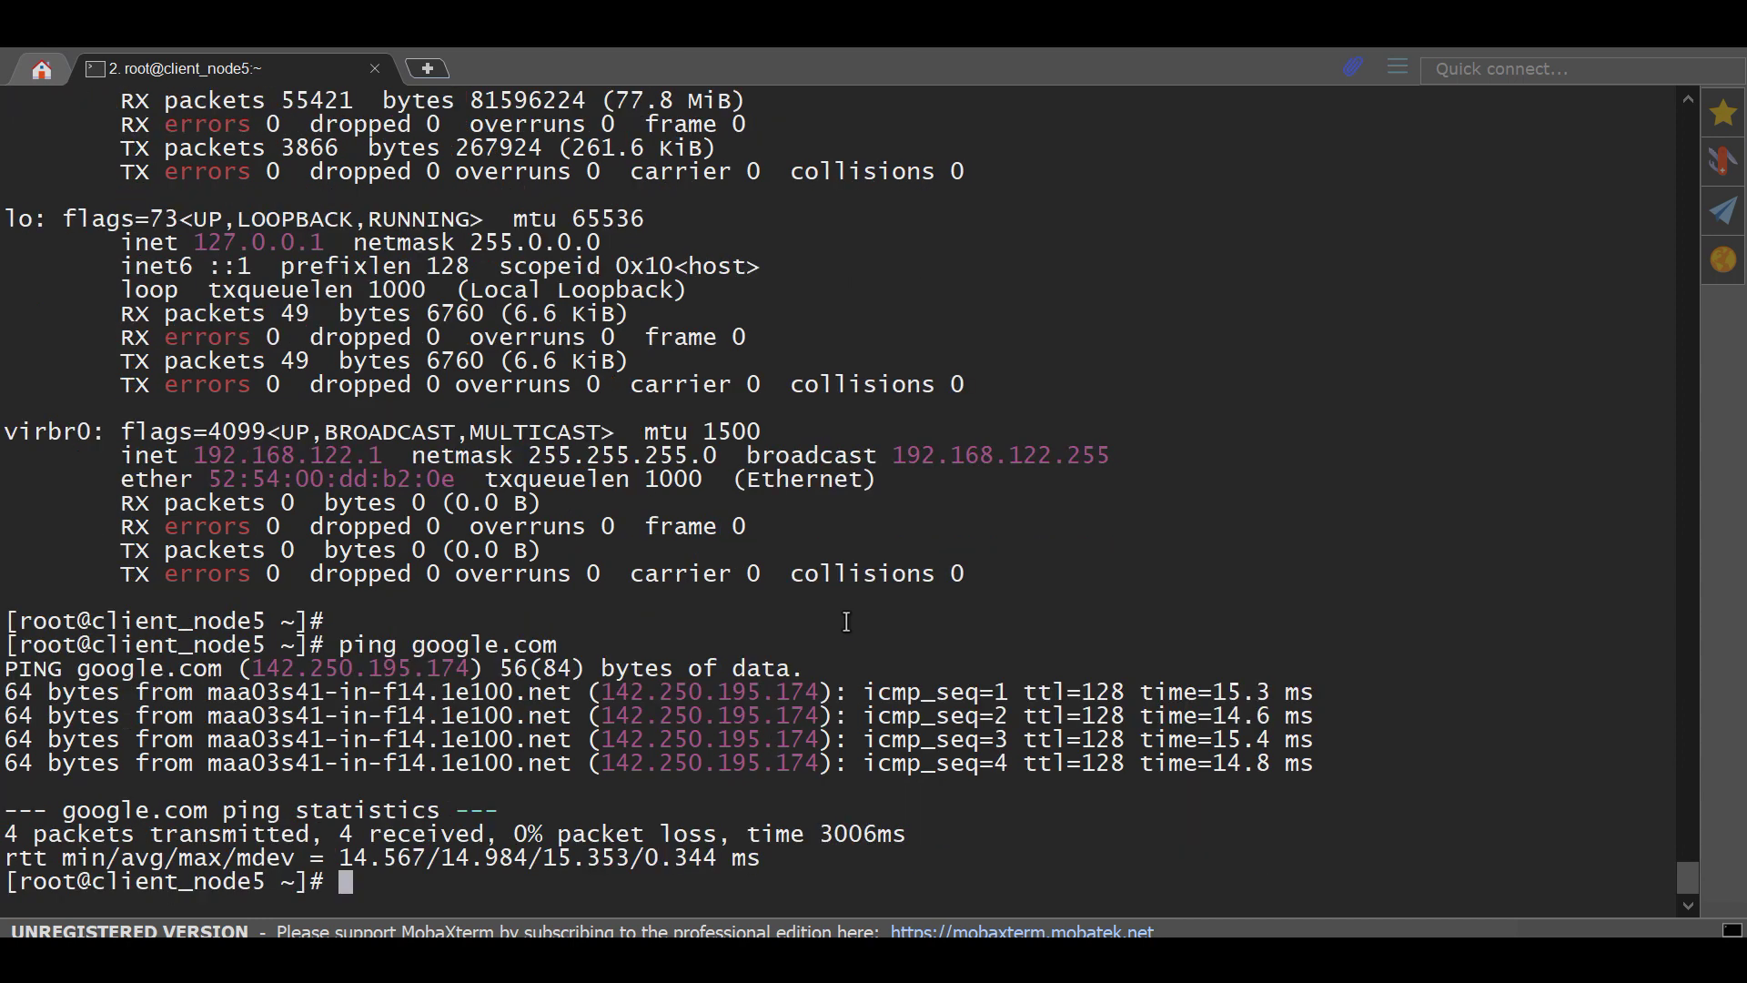
Step: Bring up the Server1 virtual machine's page in VMware Workstation
{"action": "mouse_move", "coordinate": [630, 876]}
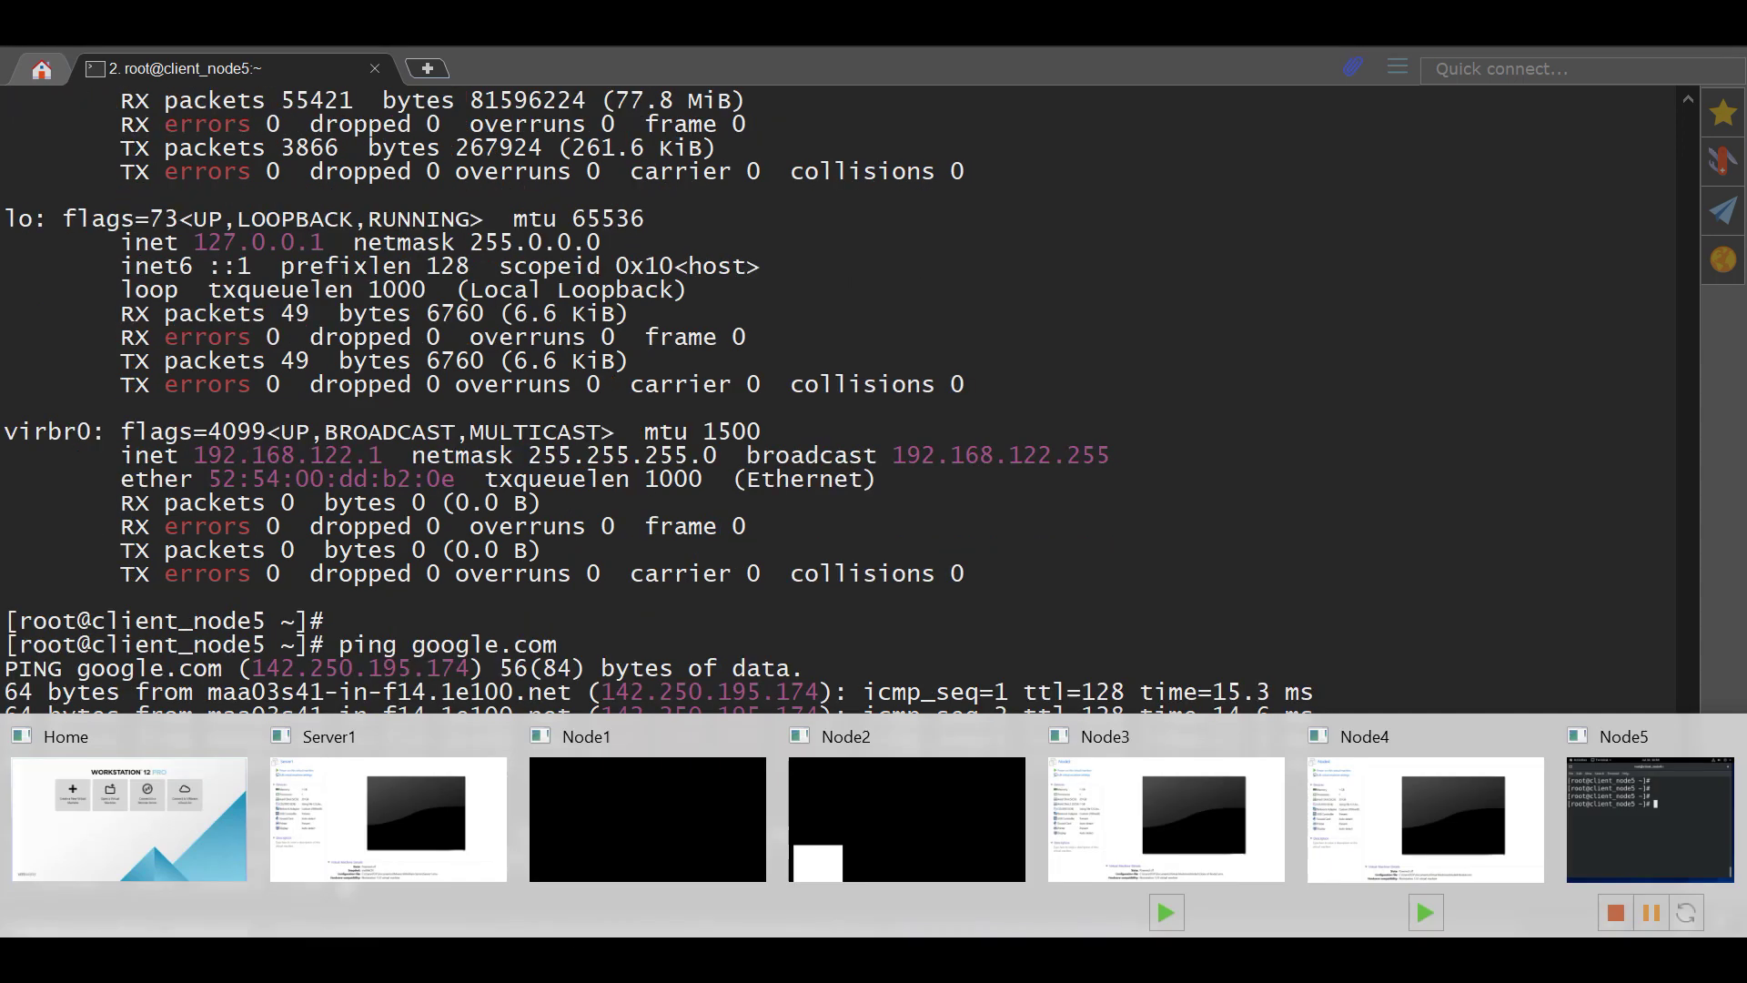
{"action": "left_click", "coordinate": [218, 842]}
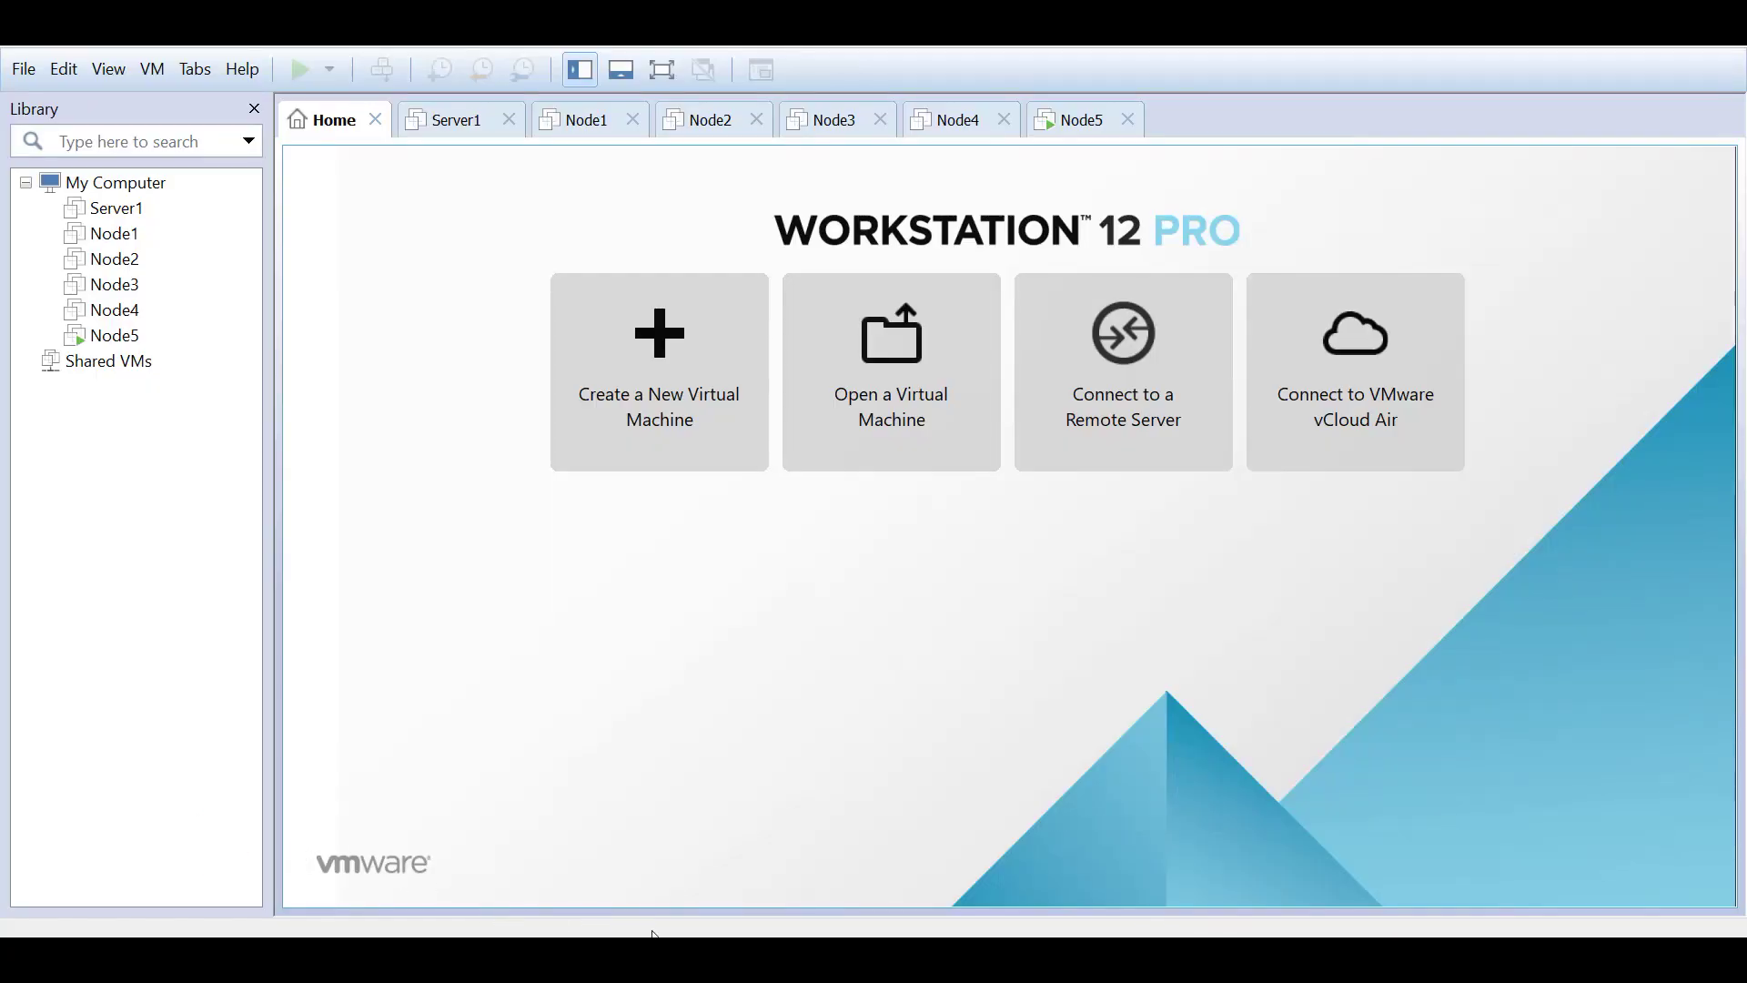
{"action": "mouse_move", "coordinate": [419, 855]}
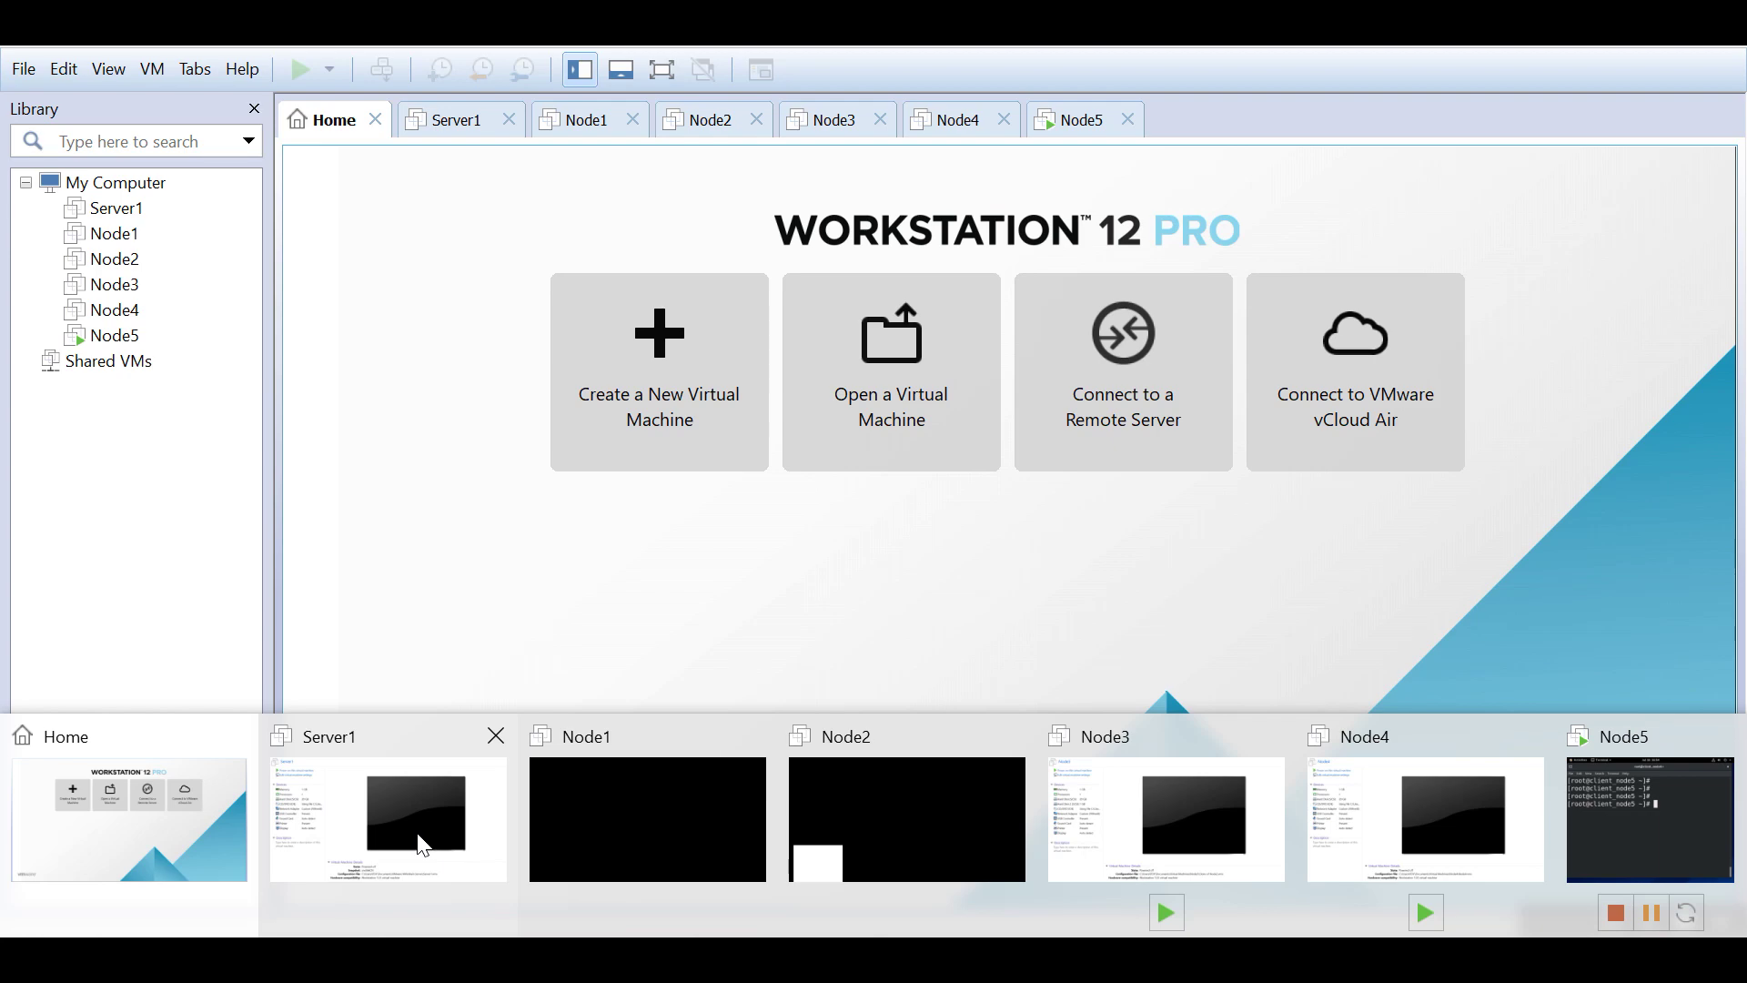
{"action": "left_click", "coordinate": [428, 837]}
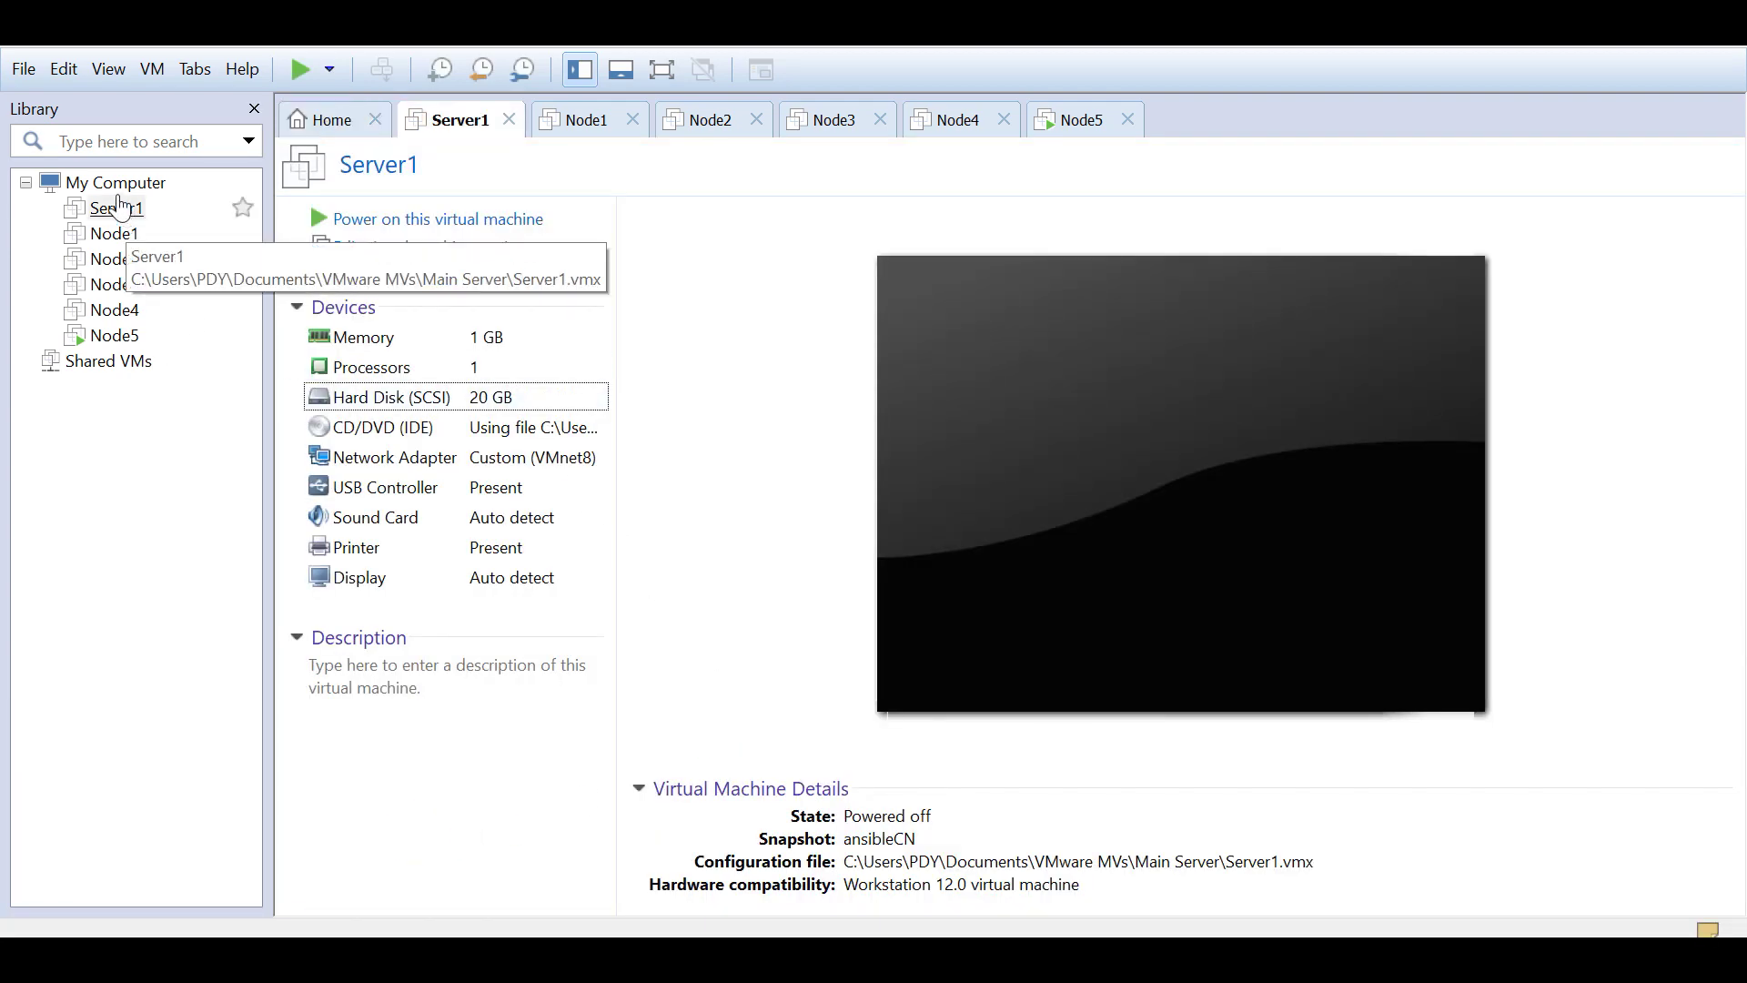
Step: Show VMnet8's NAT settings with subnet 192.168.118.0 in the Virtual Network Editor
{"action": "left_click", "coordinate": [71, 70]}
{"action": "left_click", "coordinate": [100, 191]}
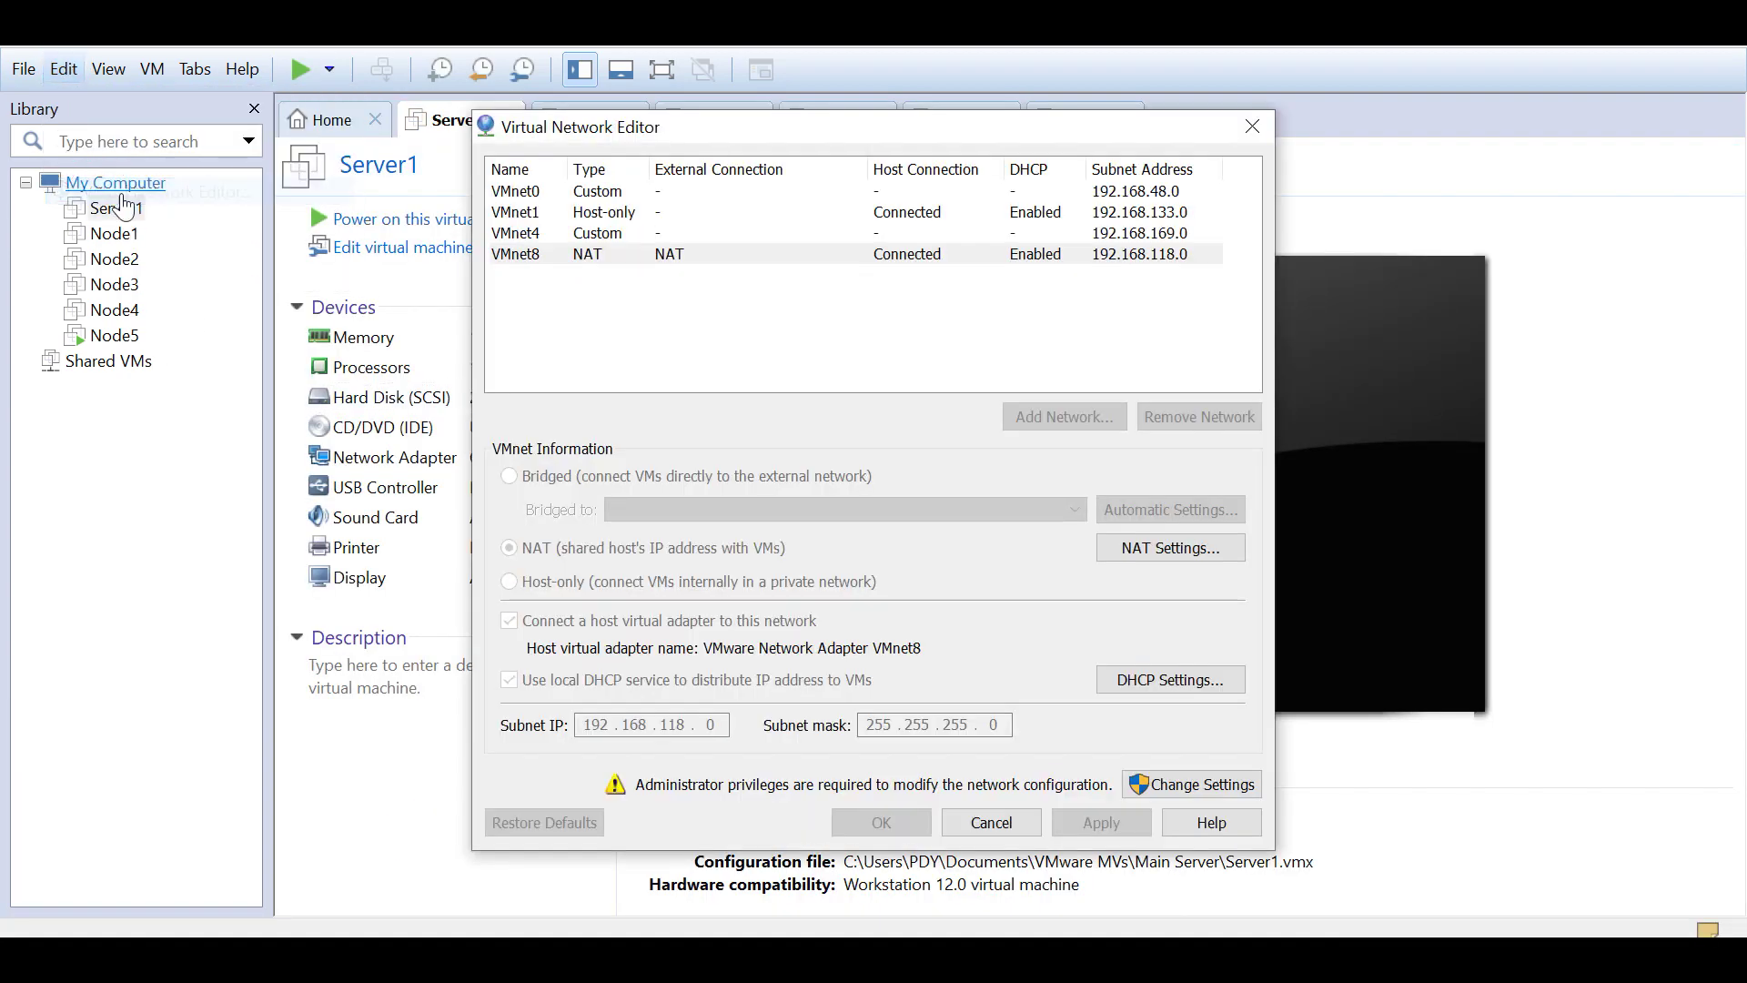
{"action": "left_click", "coordinate": [669, 256]}
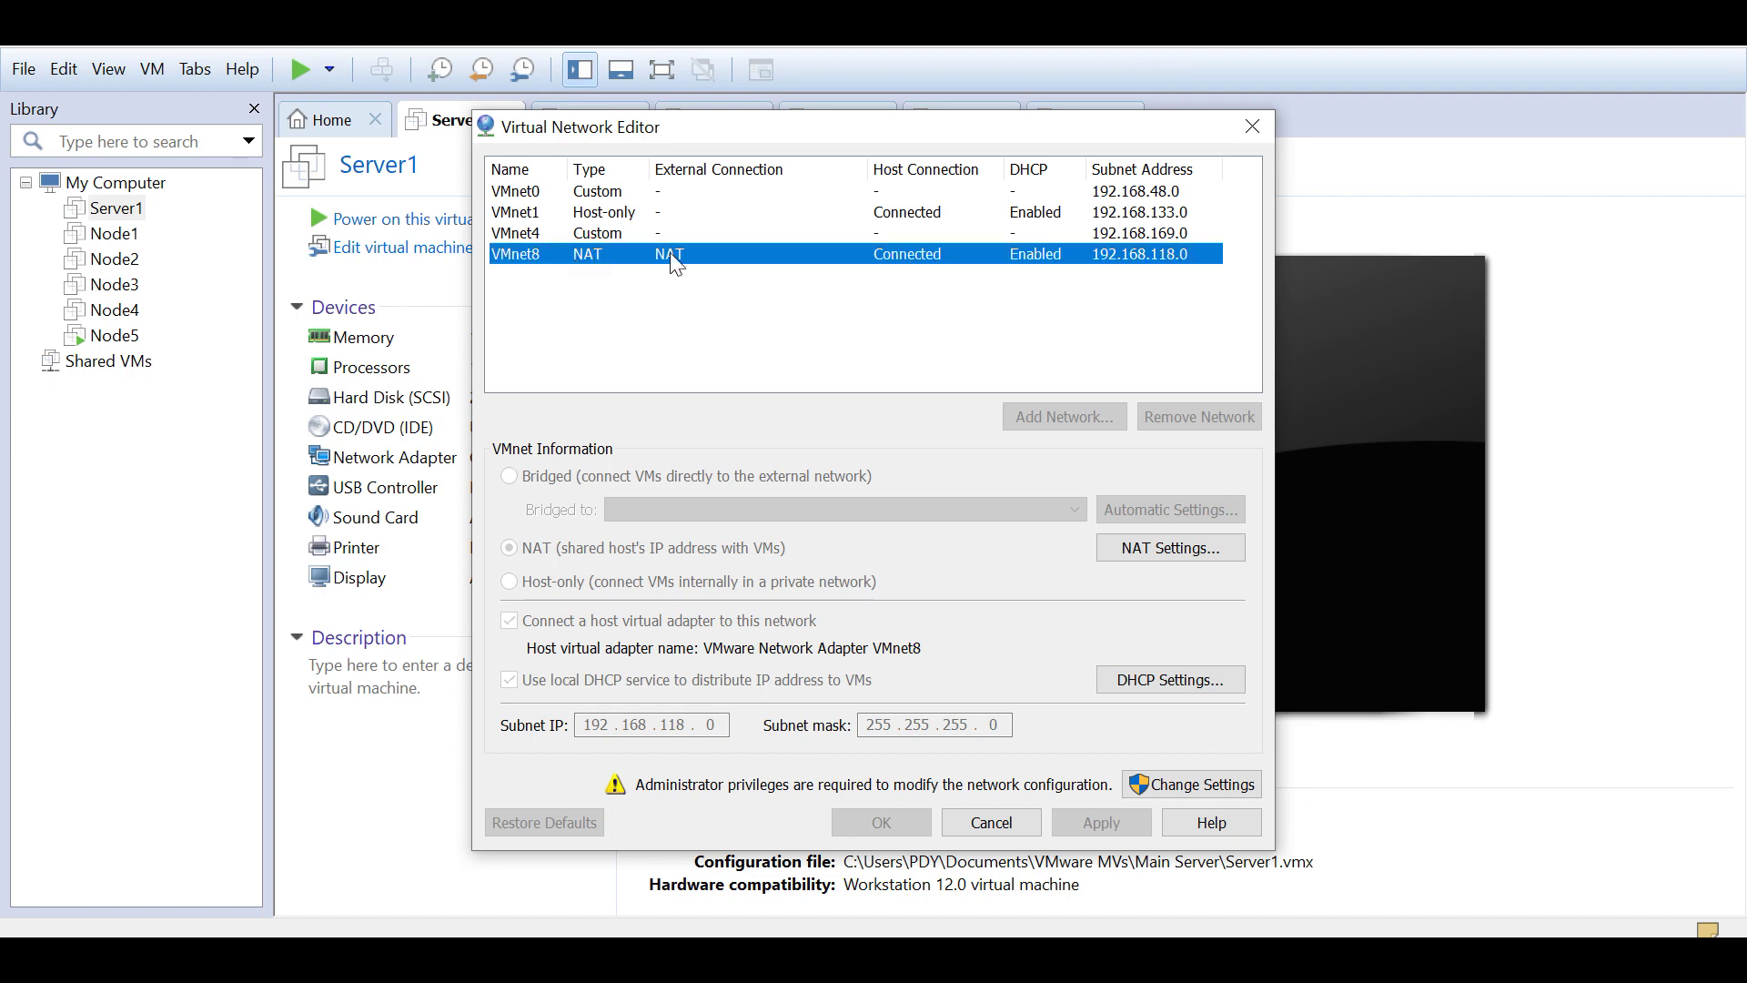